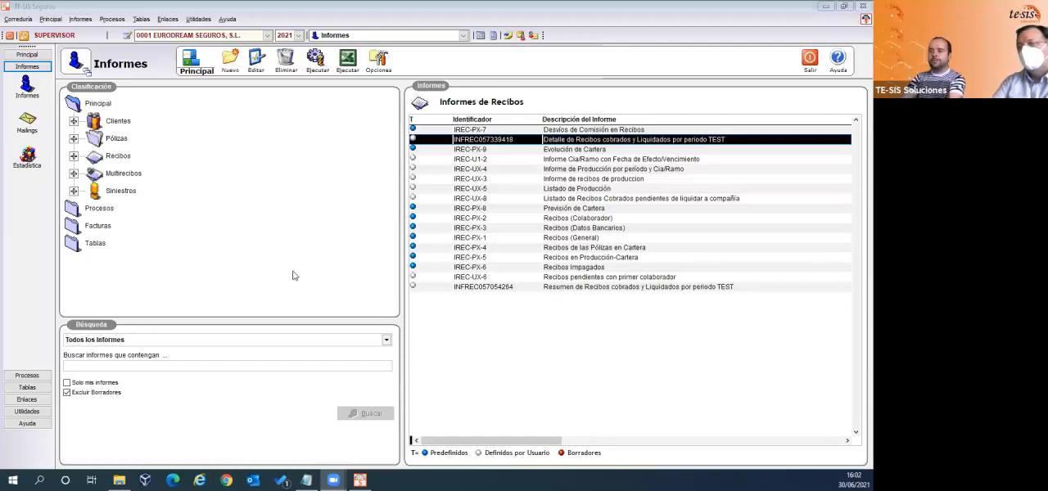
# - Start a new report in the Pólizas category and advance the creation wizard to field selection
pyautogui.click(119, 139)
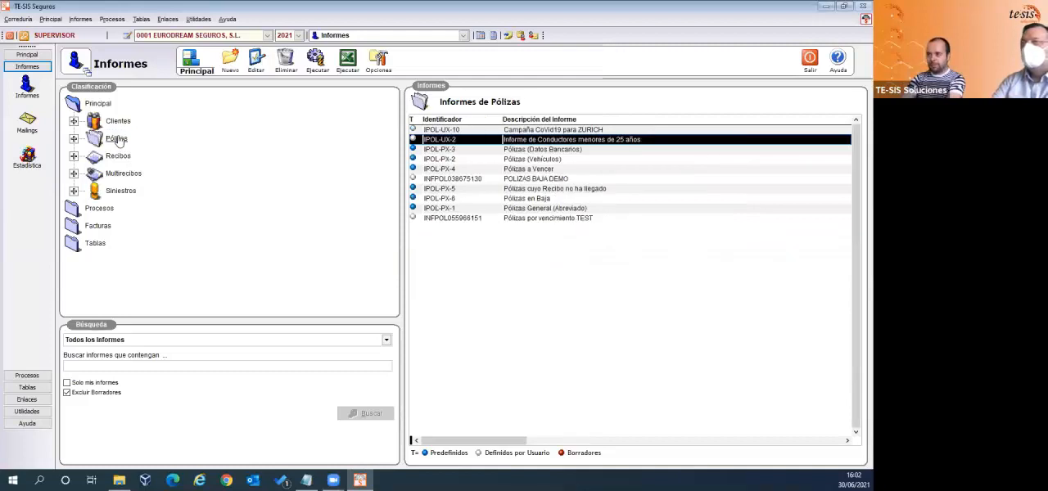
pyautogui.click(234, 68)
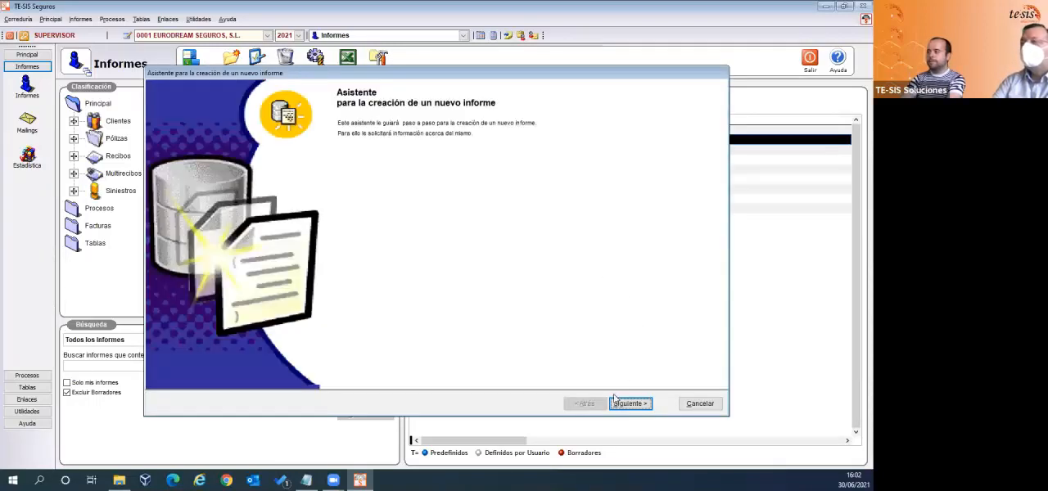
pyautogui.click(630, 403)
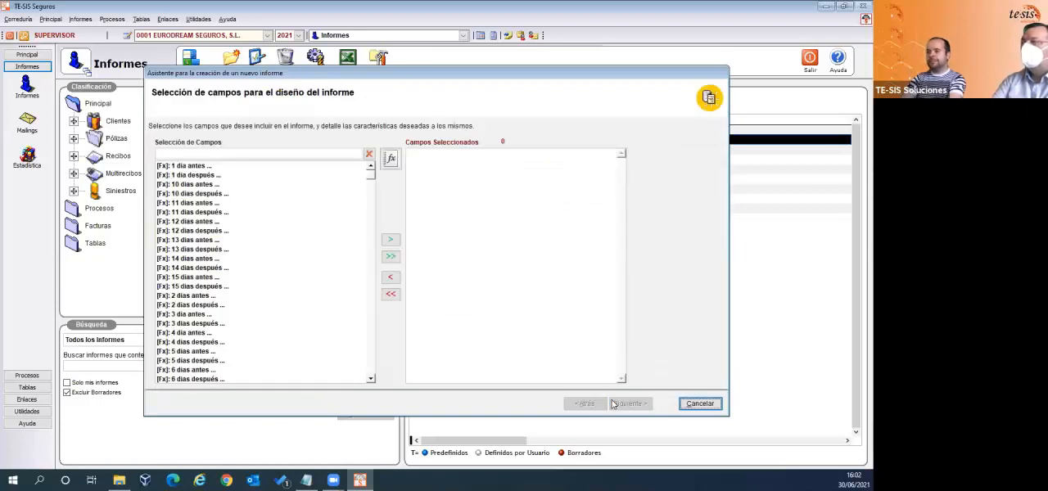
# - Filter the available fields by "pol*nº" and add Nº Interno de Póliza and Nº Póliza to the report
pyautogui.click(174, 152)
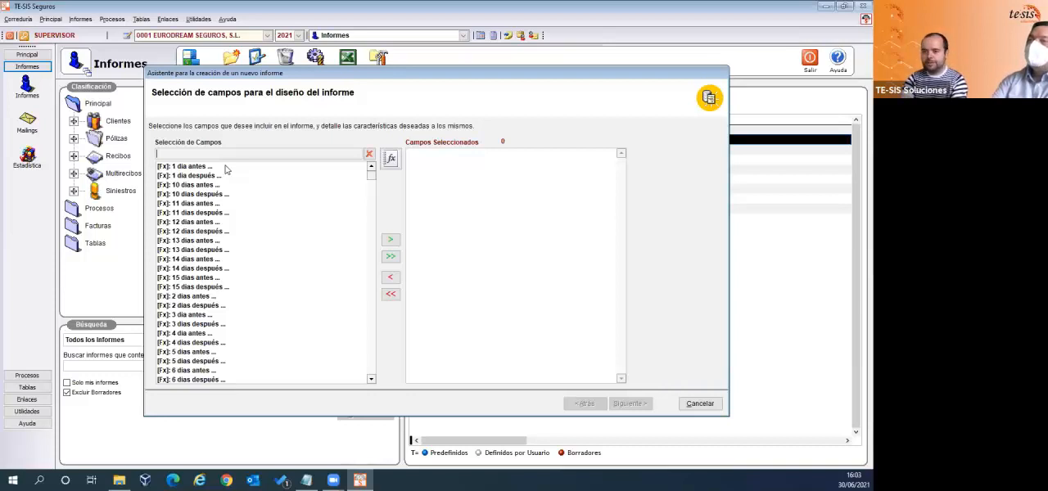
pyautogui.write('pol')
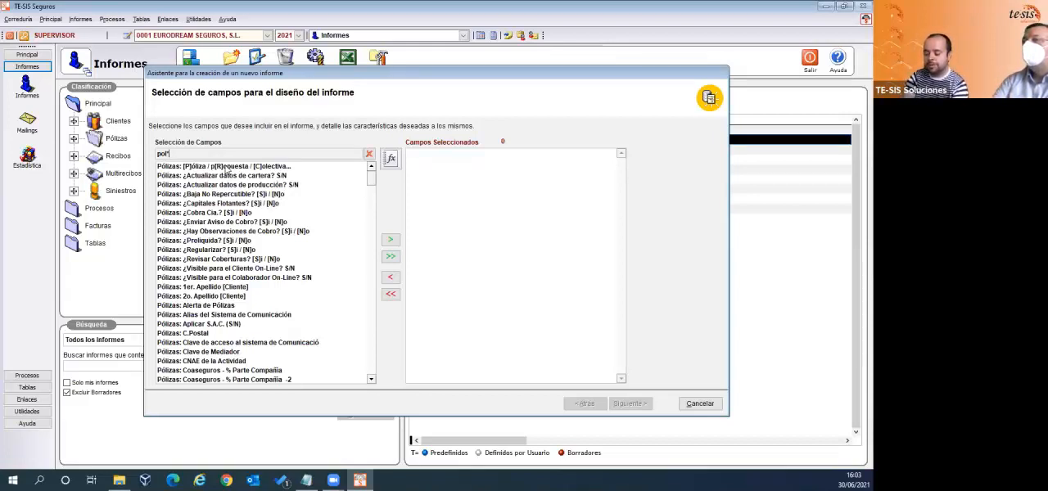
pyautogui.write('*nº')
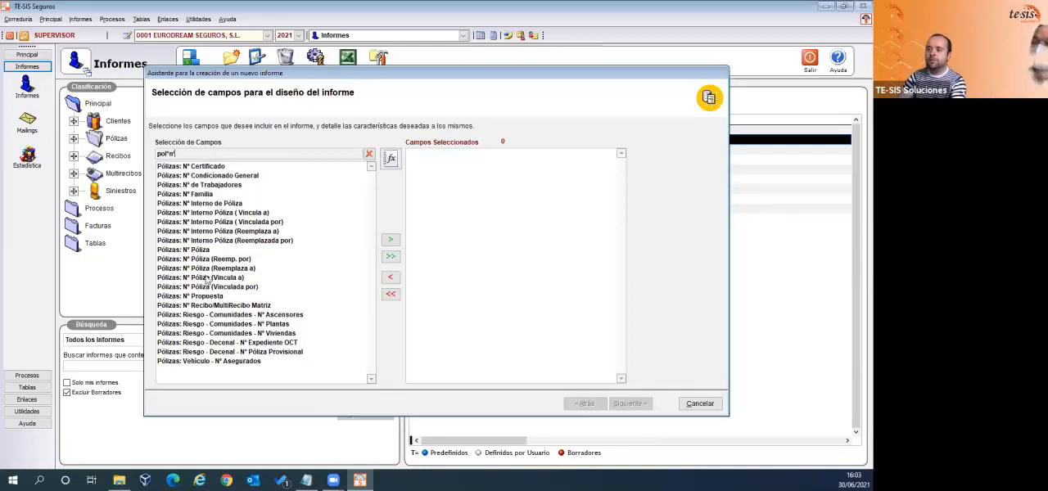
pyautogui.click(224, 204)
pyautogui.doubleClick(224, 204)
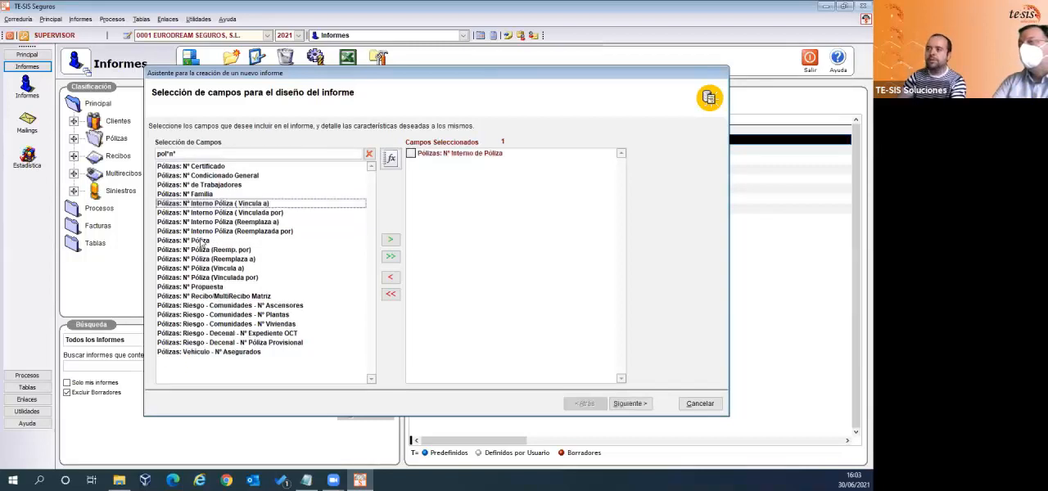
pyautogui.doubleClick(201, 241)
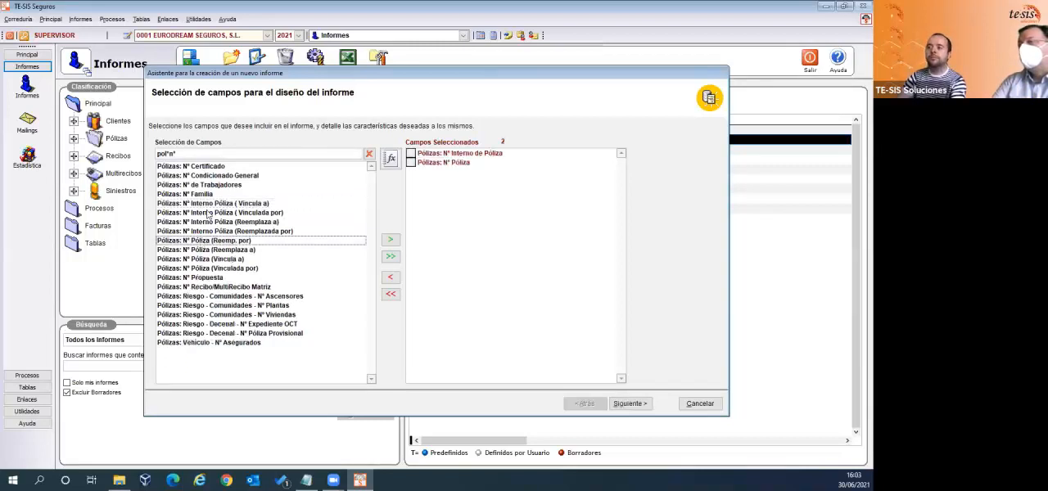
# - Filter the available fields by "pol*cert" and add Pólizas: Nº Certificado to the report
pyautogui.click(196, 156)
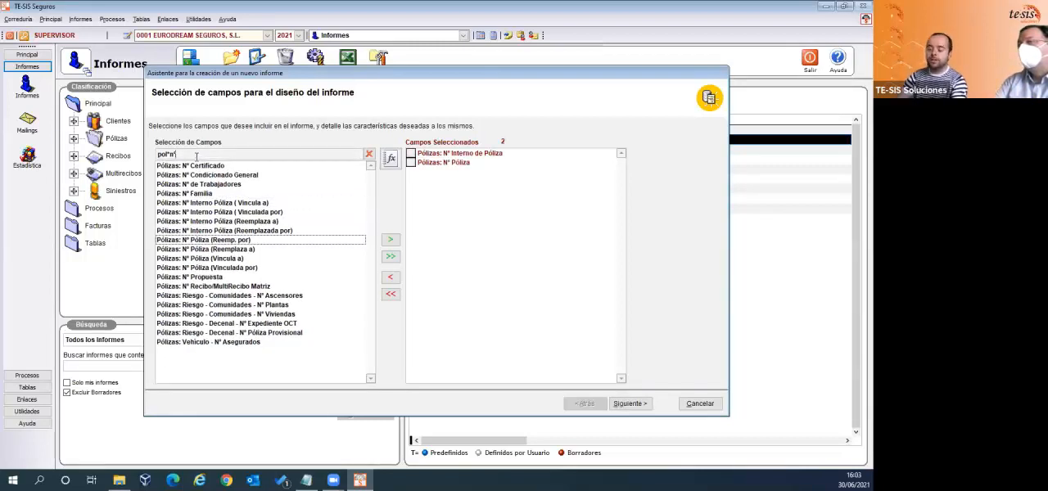
pyautogui.press('BackSpace')
pyautogui.press('BackSpace')
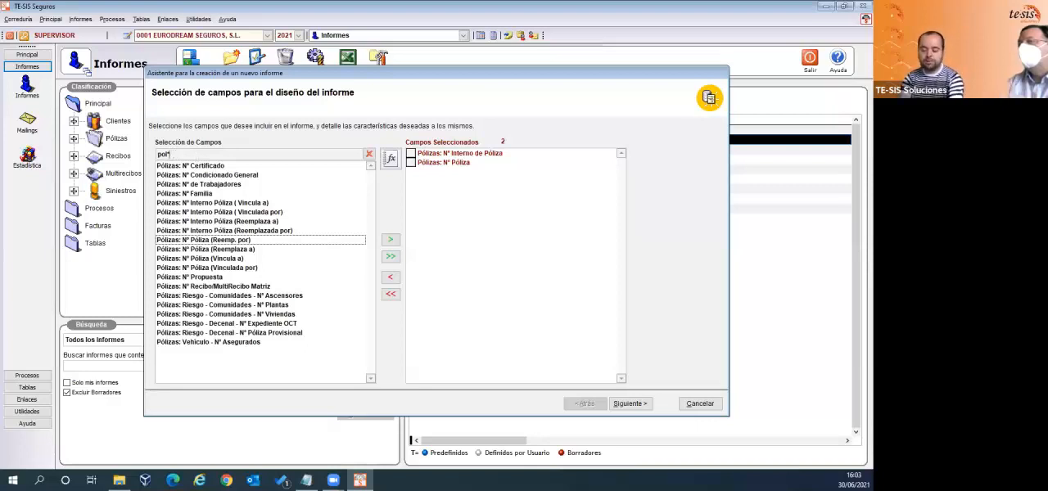
pyautogui.write('cert')
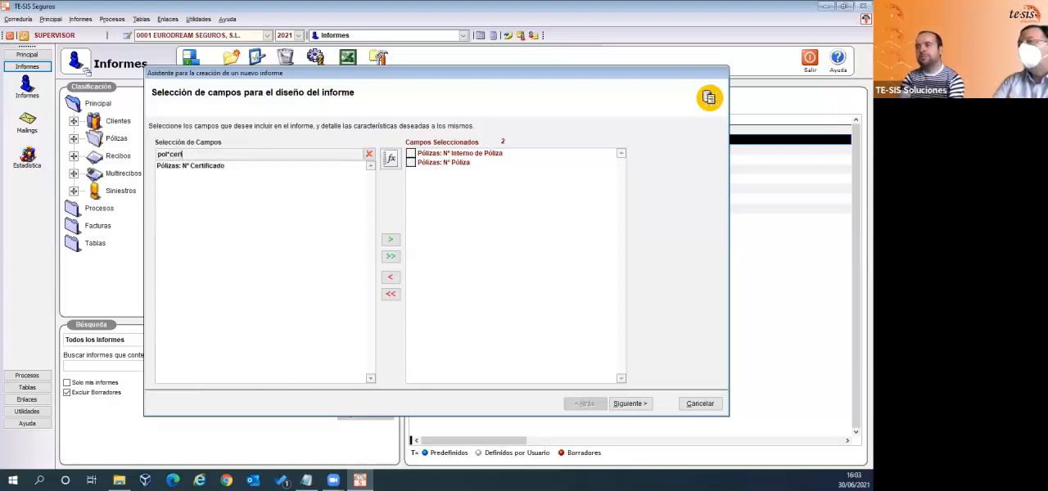
pyautogui.doubleClick(187, 165)
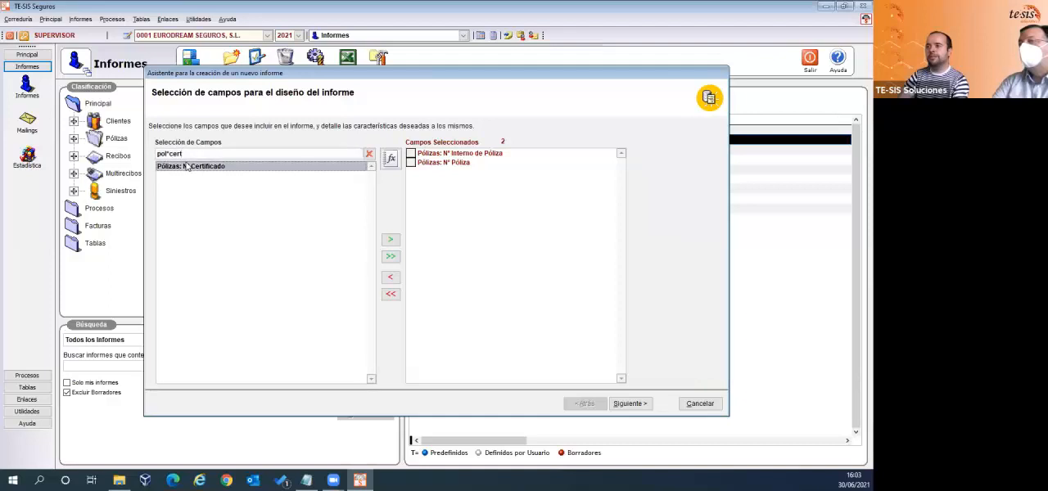
# - Filter the available fields by "raz*soc" and add Pólizas: Razón Social [Cliente] to the report
pyautogui.click(351, 156)
pyautogui.moveTo(252, 155); pyautogui.dragTo(135, 160)
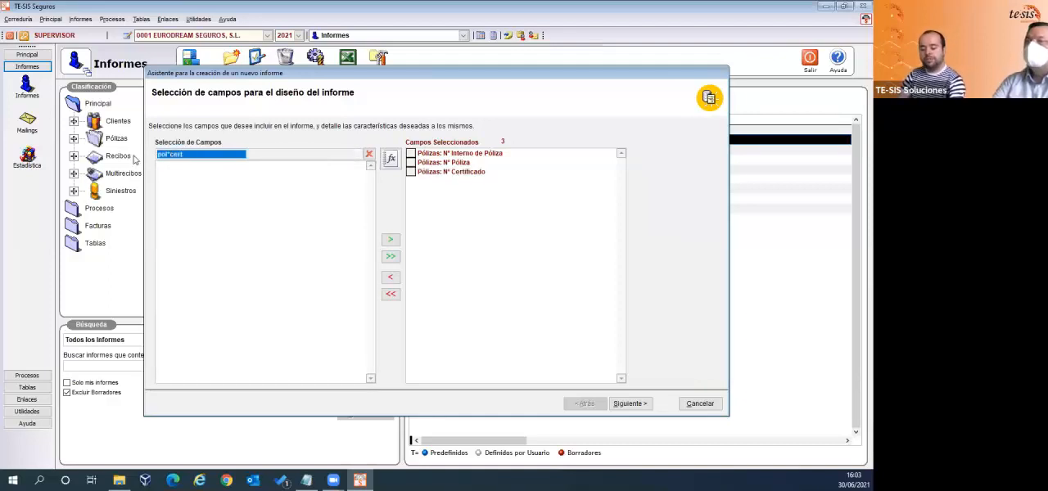
pyautogui.write('raz')
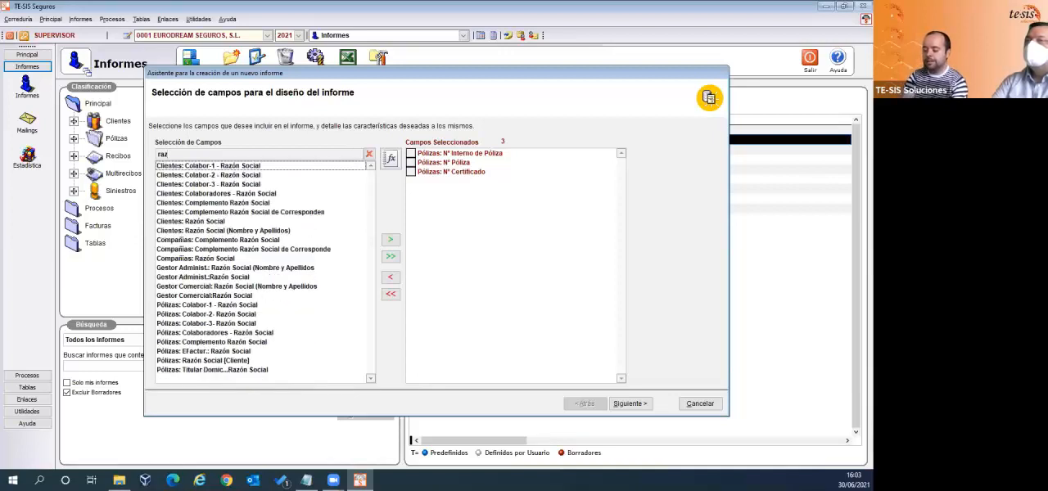
pyautogui.write('*soc')
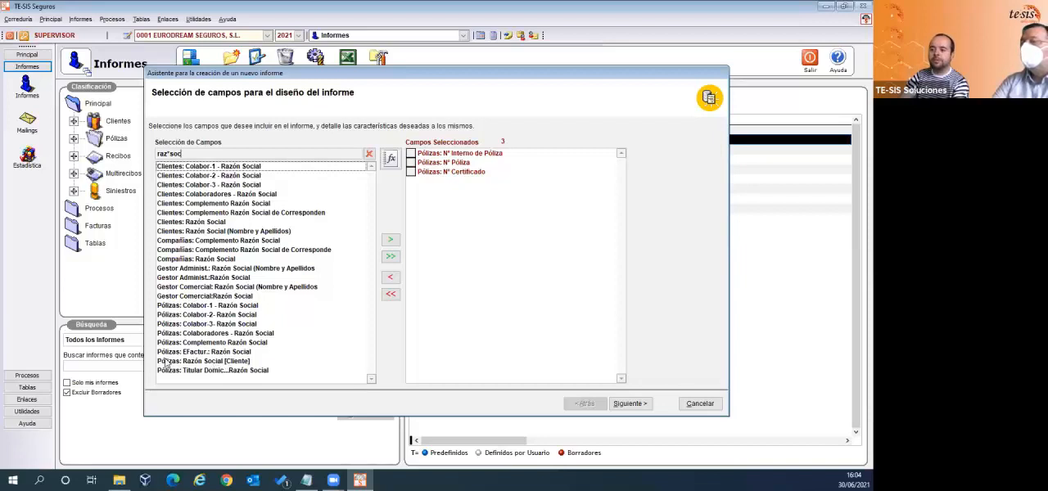
pyautogui.doubleClick(211, 363)
# - Filter the available fields by "pol*comp" and add Pólizas: Compañía to the report
pyautogui.moveTo(196, 155); pyautogui.dragTo(152, 163)
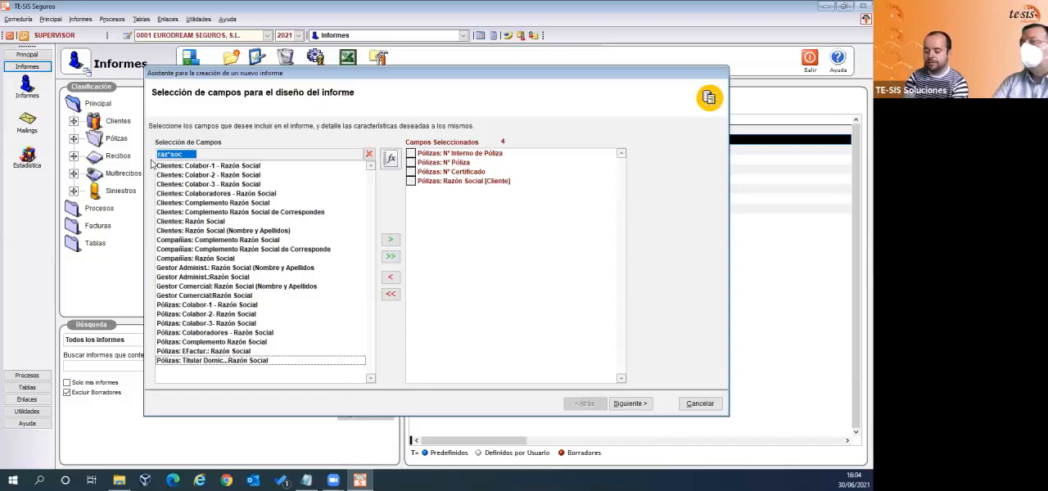
pyautogui.write('pol*comp')
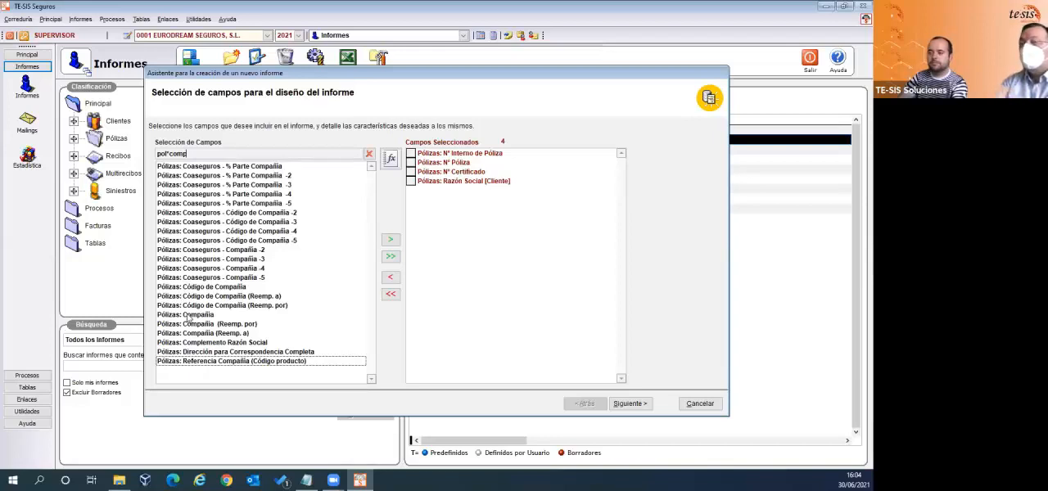
pyautogui.click(187, 315)
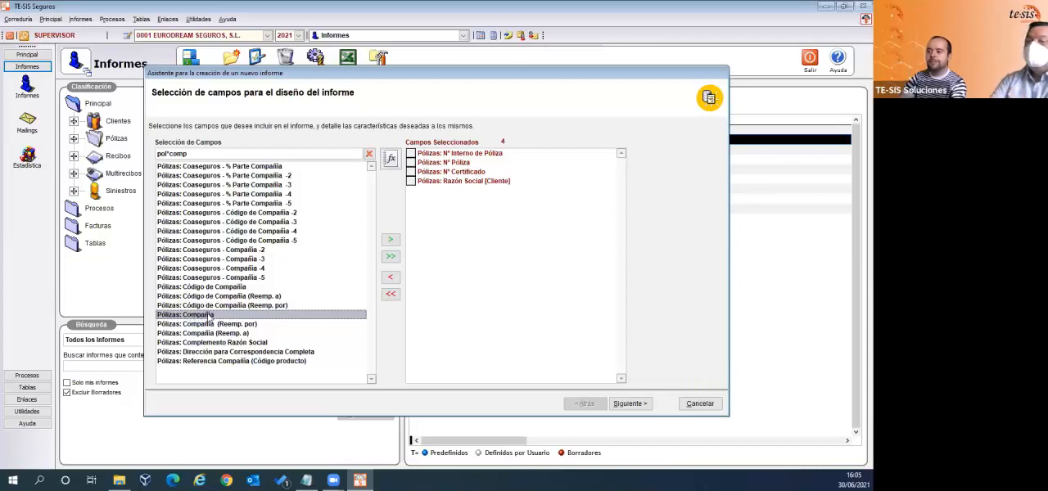
pyautogui.doubleClick(211, 316)
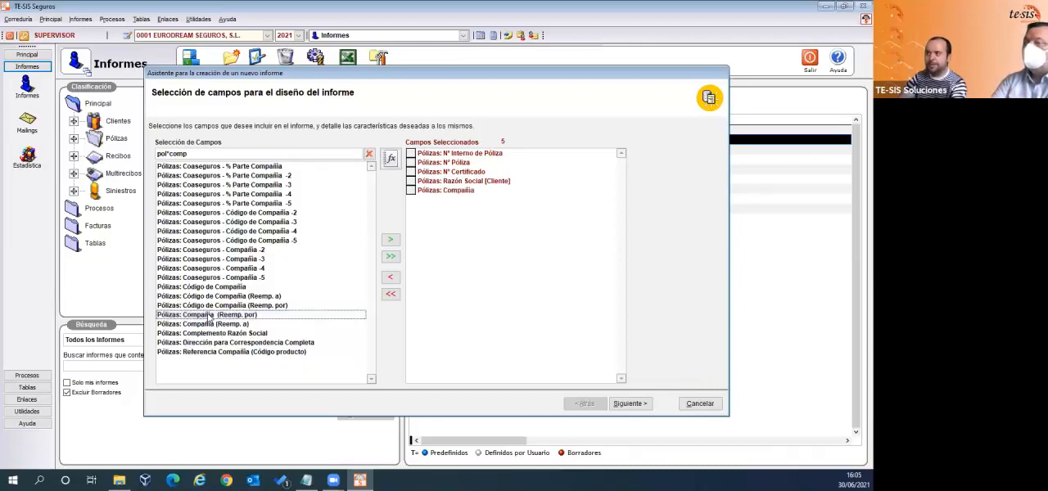
# - Filter the available fields by "pol*ramo" and add Pólizas: Ramo to the report
pyautogui.click(219, 150)
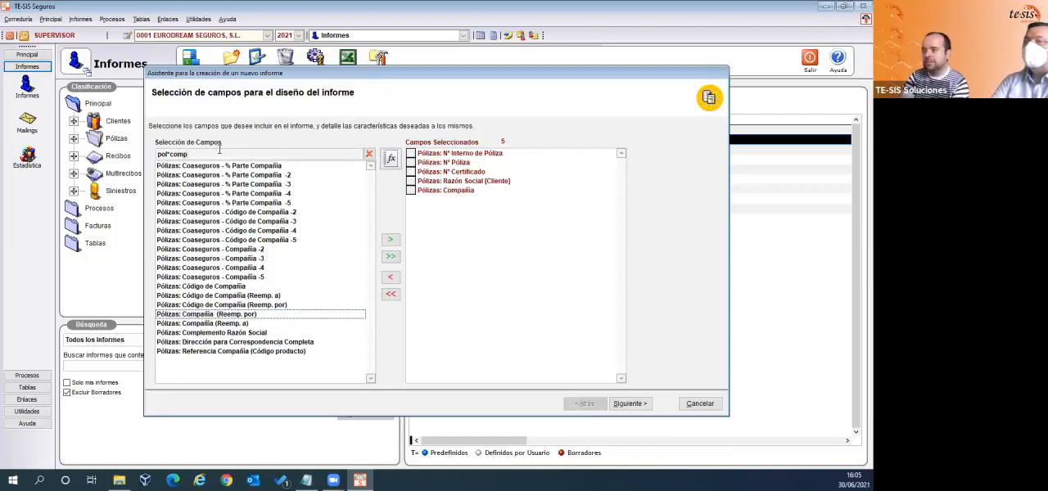
pyautogui.press('BackSpace')
pyautogui.press('BackSpace')
pyautogui.press('BackSpace')
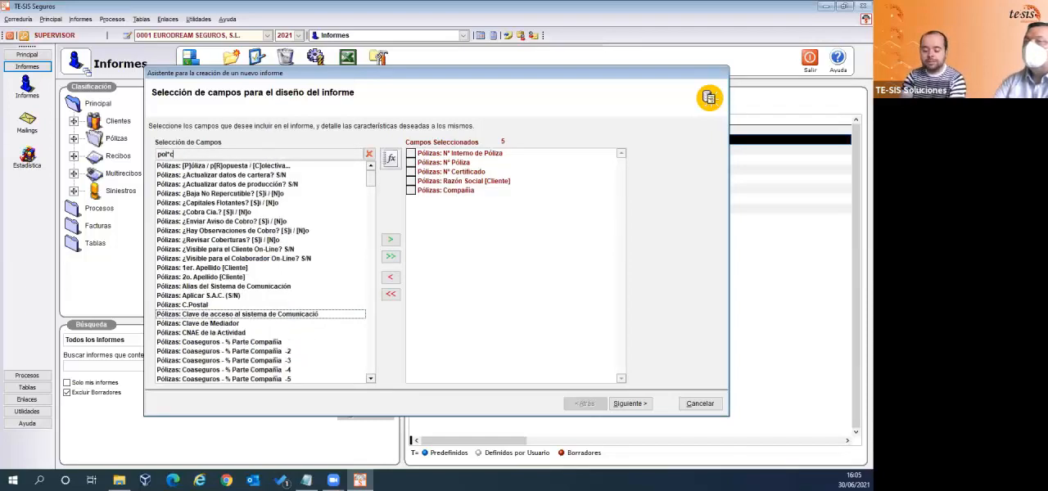
pyautogui.press('BackSpace')
pyautogui.write('ramo')
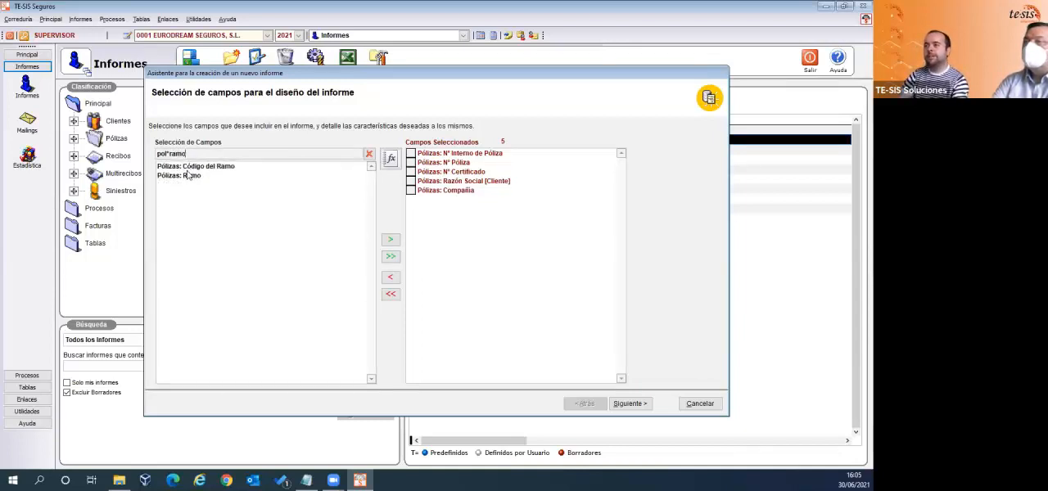
pyautogui.click(181, 177)
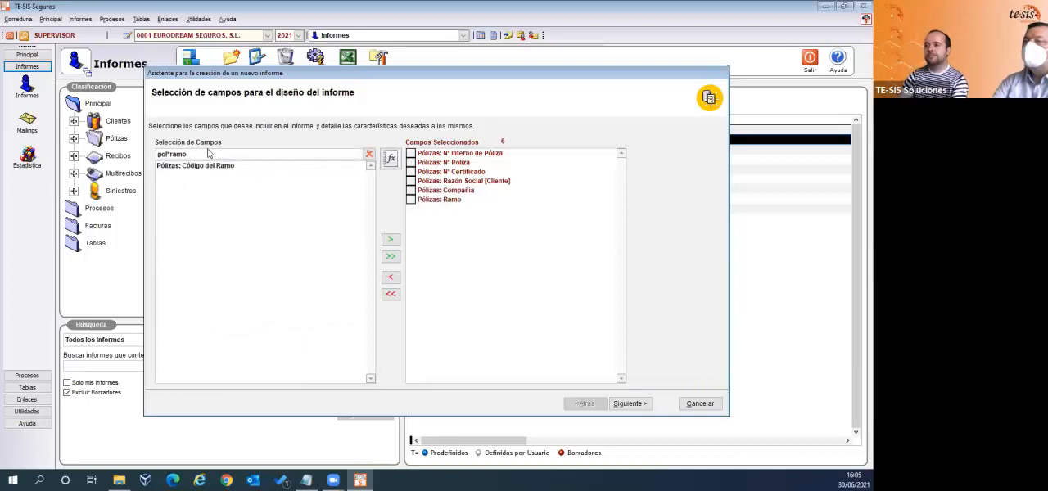
# - Filter the available fields by "pol*fec*ini" and add Pólizas: Fecha de Inicio to the report
pyautogui.press('BackSpace')
pyautogui.press('BackSpace')
pyautogui.press('BackSpace')
pyautogui.press('BackSpace')
pyautogui.press('BackSpace')
pyautogui.press('BackSpace')
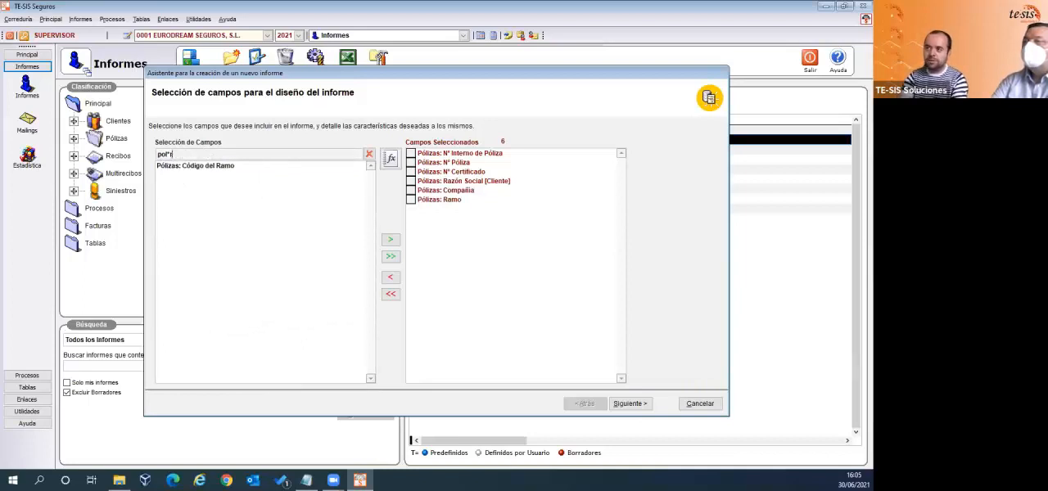
pyautogui.press('BackSpace')
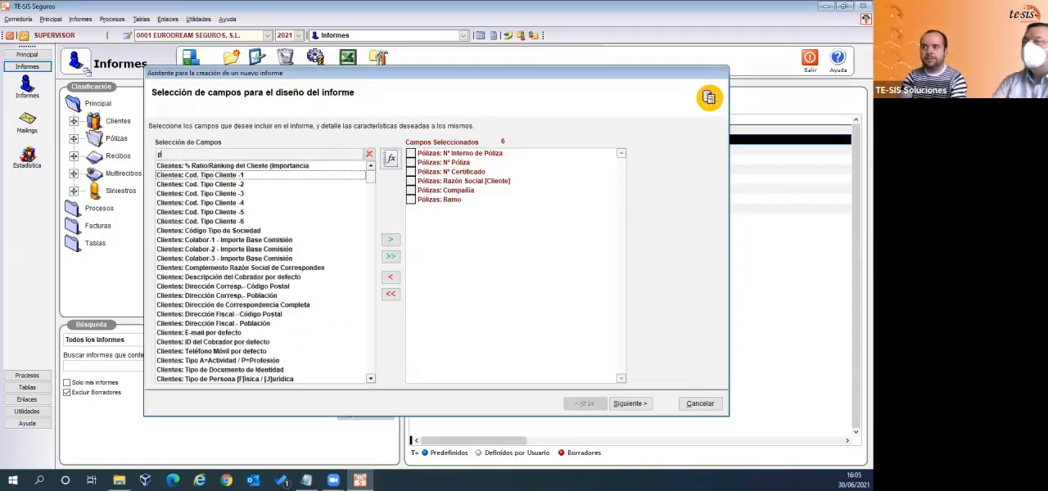
pyautogui.write('pol*fec*')
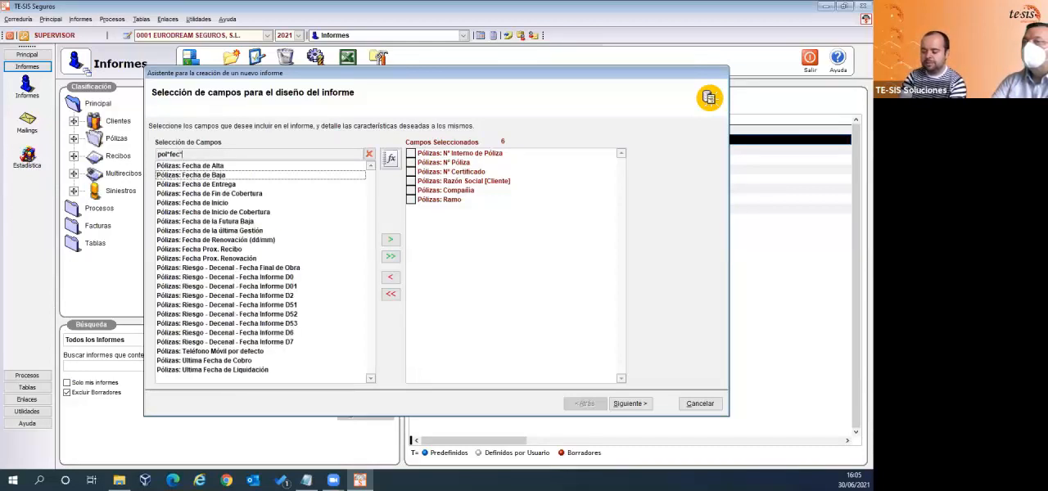
pyautogui.write('in')
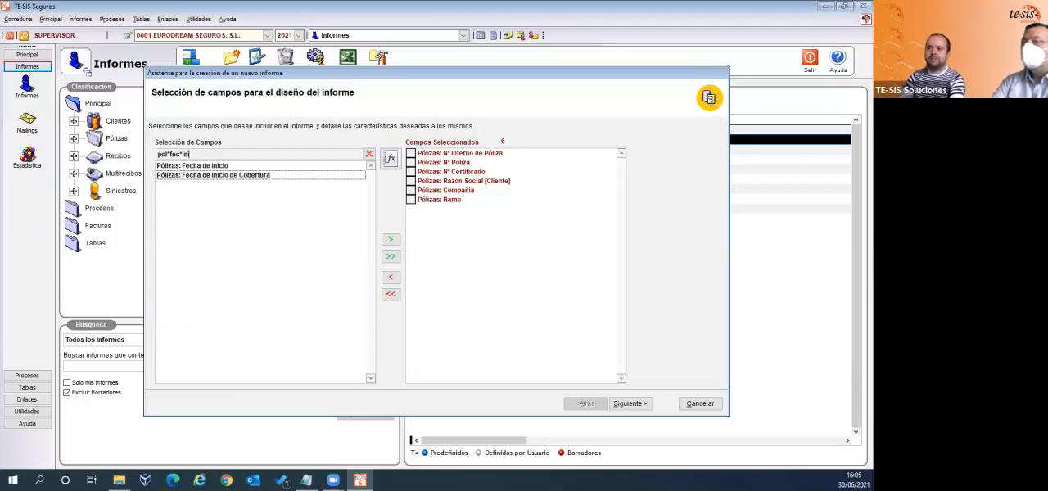
pyautogui.write('i')
pyautogui.doubleClick(197, 166)
# - Filter the available fields by "pol*fec*ren" and add Pólizas: Fecha de Renovación (dd/mm) to the report
pyautogui.click(207, 155)
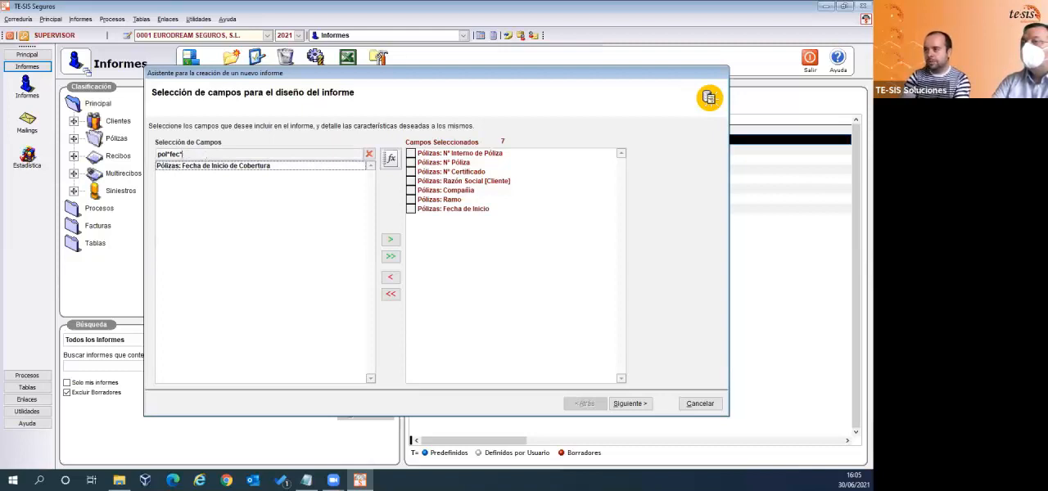
pyautogui.write('ren')
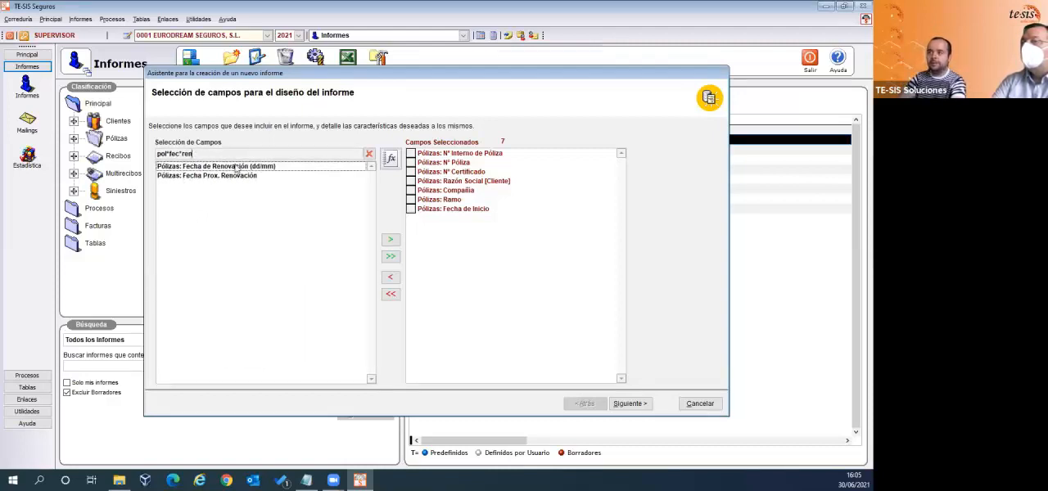
pyautogui.doubleClick(247, 168)
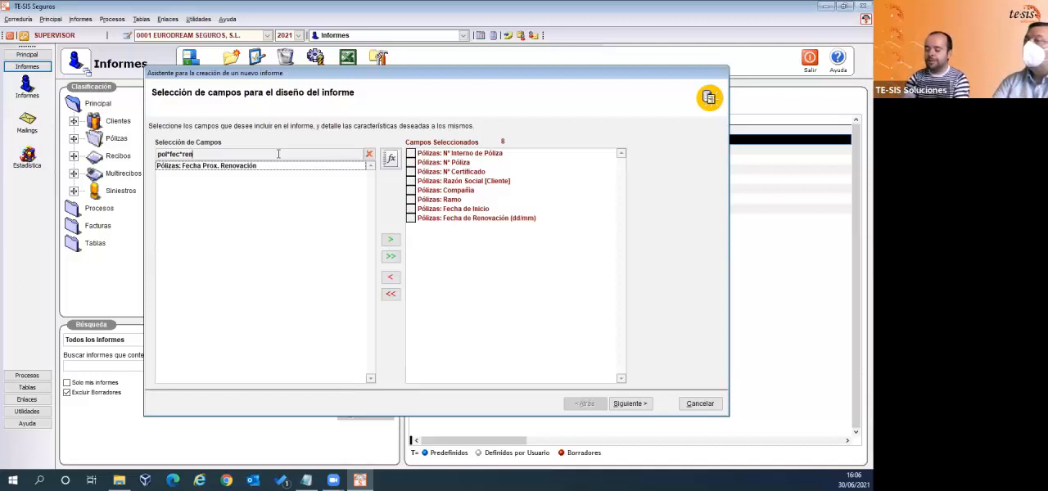
# - Add Pólizas: Tipo de Seguro using the filter "pol*tip*seg" and place it between Compañía and Ramo in the selected fields
pyautogui.press('BackSpace')
pyautogui.press('BackSpace')
pyautogui.press('BackSpace')
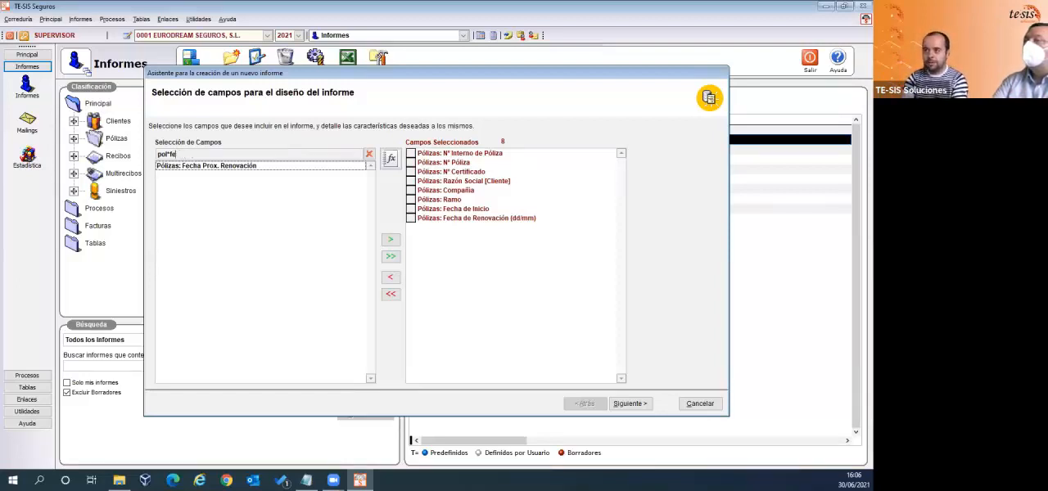
pyautogui.press('BackSpace')
pyautogui.press('BackSpace')
pyautogui.write('tip')
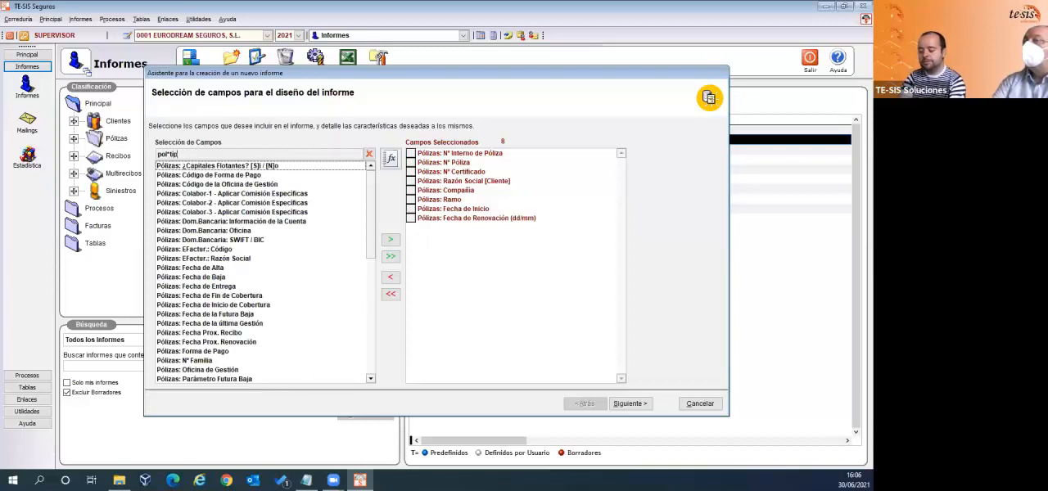
pyautogui.write('*seg')
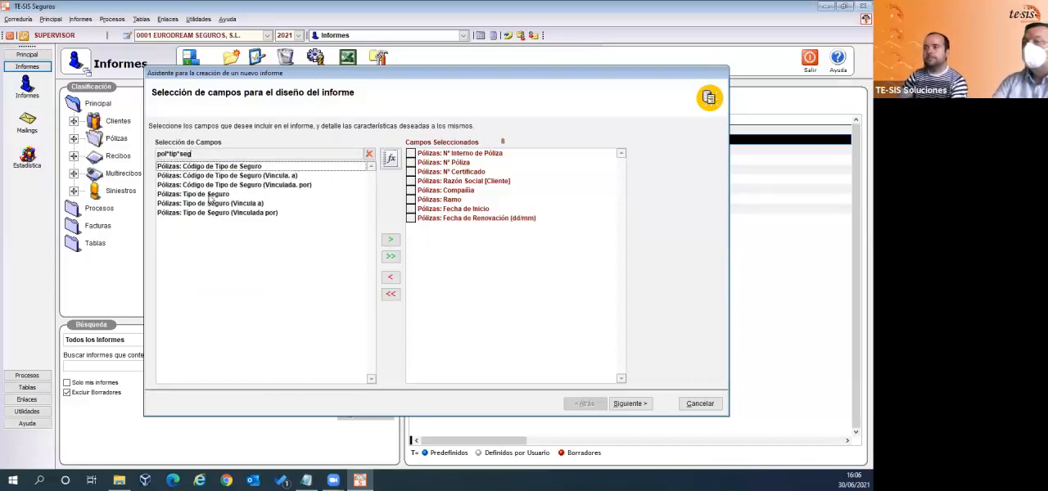
pyautogui.doubleClick(209, 194)
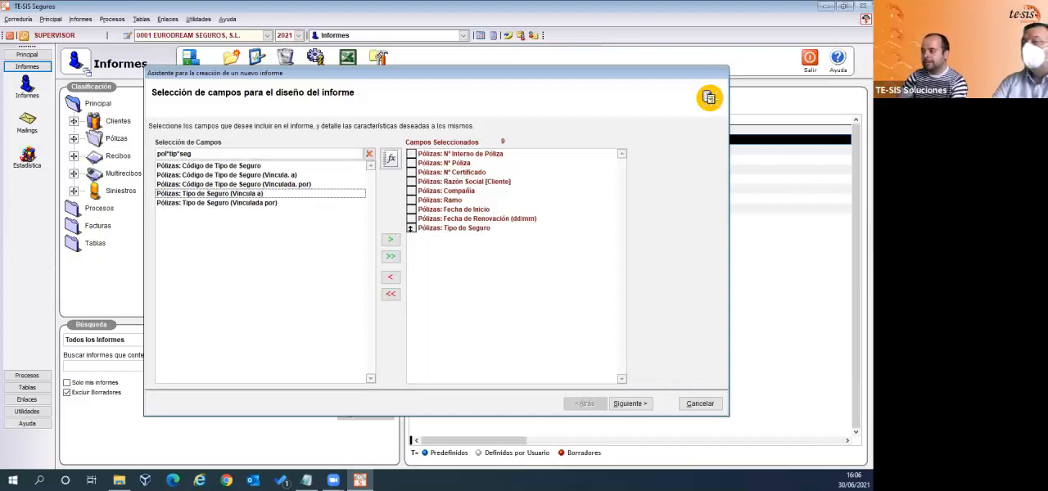
pyautogui.moveTo(409, 228); pyautogui.dragTo(412, 201)
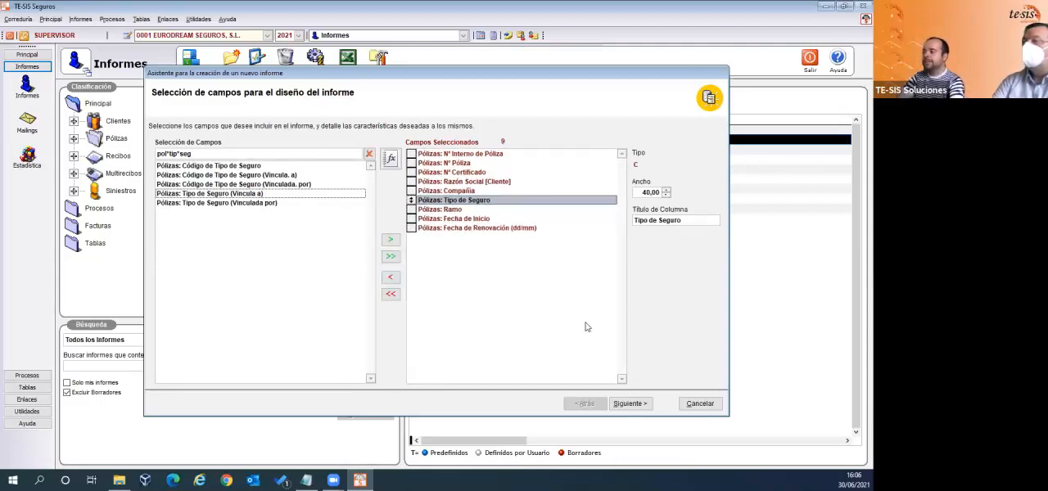
# - Set the Nº Interno de Póliza column's width to 4 and change its title to "NºInt"
pyautogui.click(505, 158)
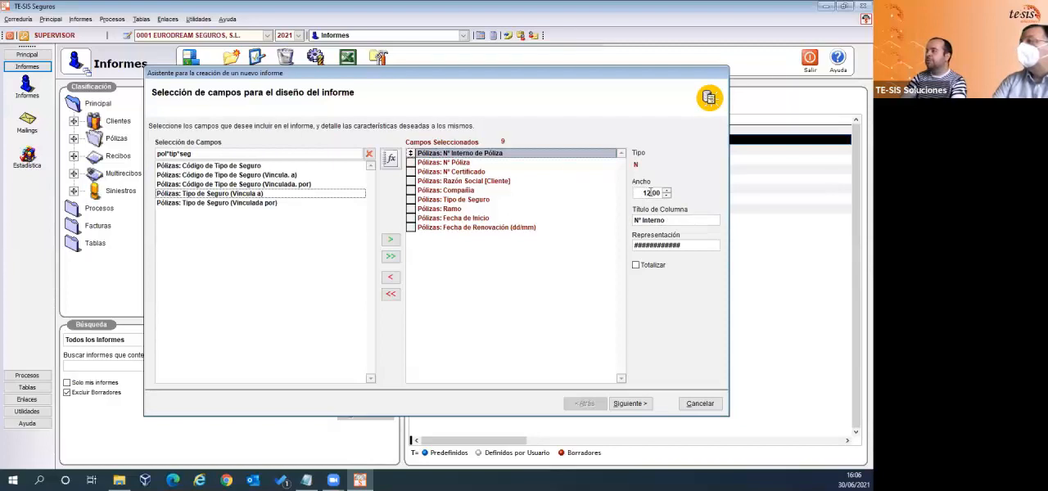
pyautogui.moveTo(651, 192); pyautogui.dragTo(622, 194)
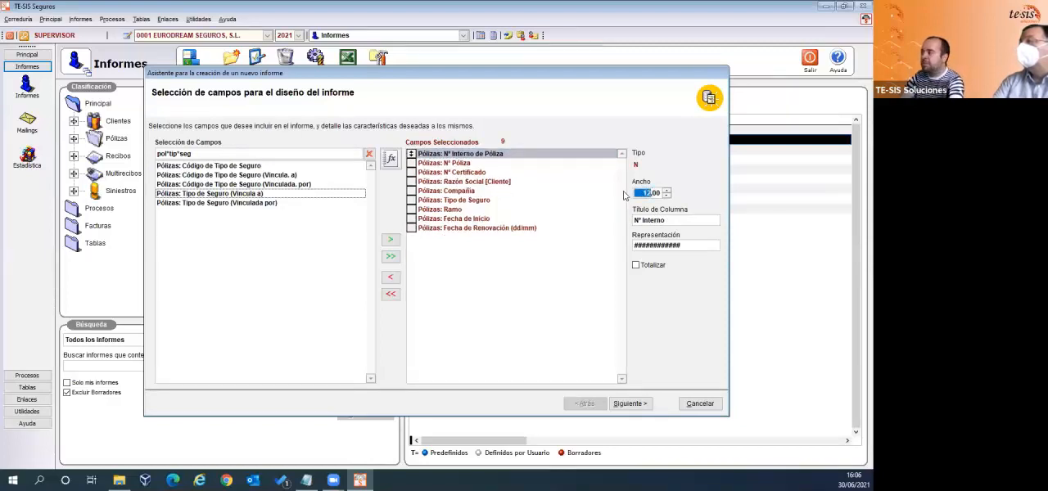
pyautogui.write('4')
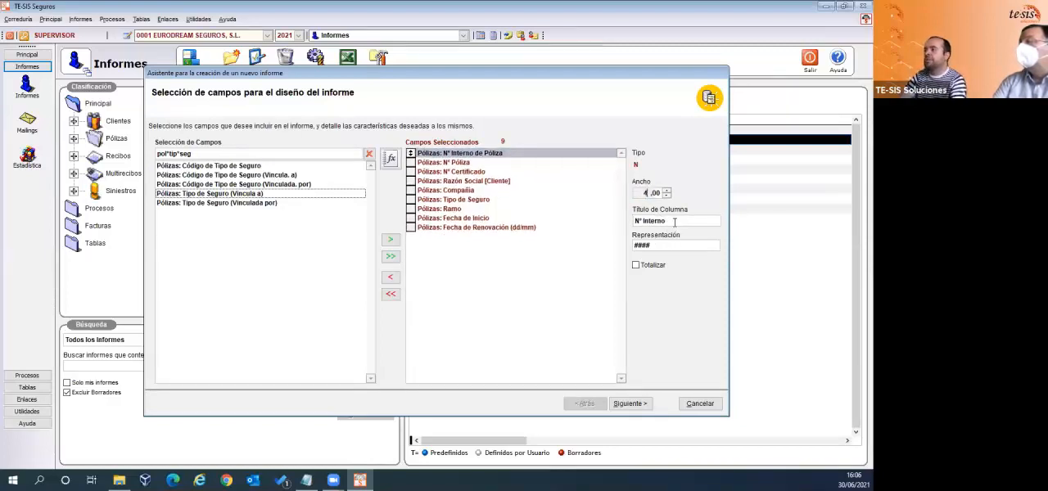
pyautogui.moveTo(675, 221); pyautogui.dragTo(632, 221)
pyautogui.click(613, 219)
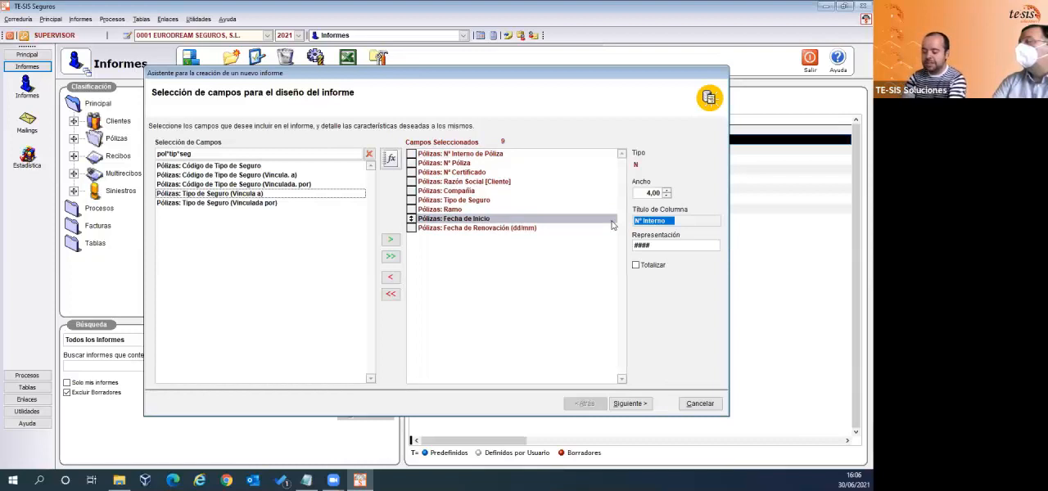
pyautogui.write('N')
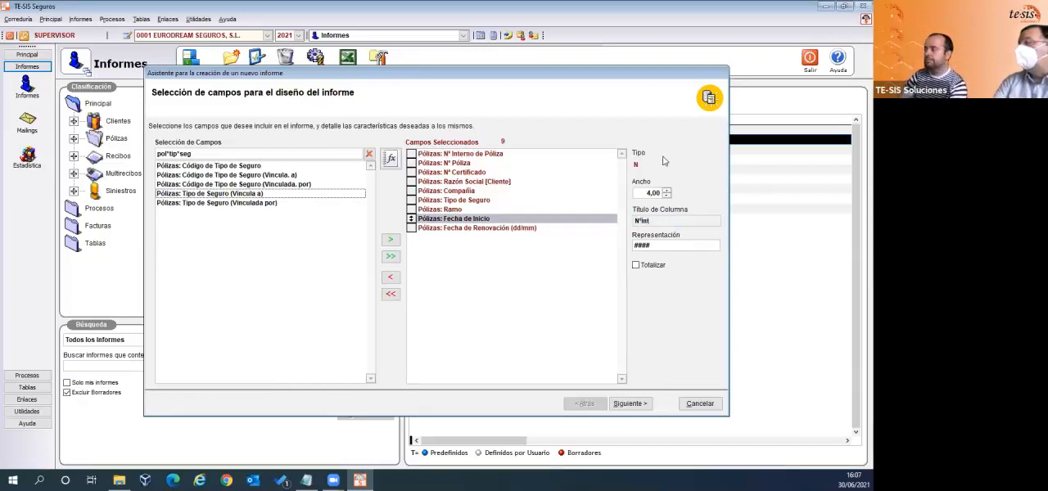
# - Set the width of the Nº Póliza column to 15
pyautogui.click(463, 164)
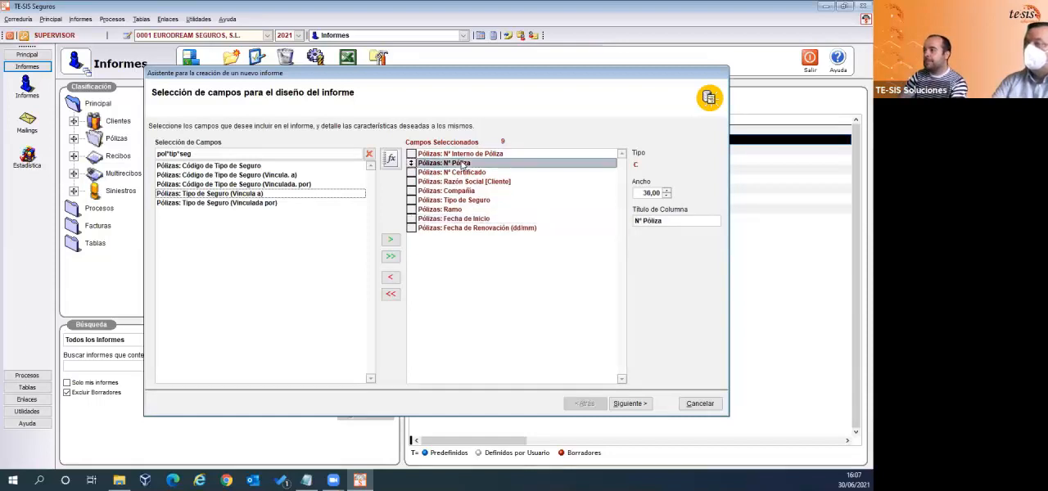
pyautogui.moveTo(640, 194); pyautogui.dragTo(662, 193)
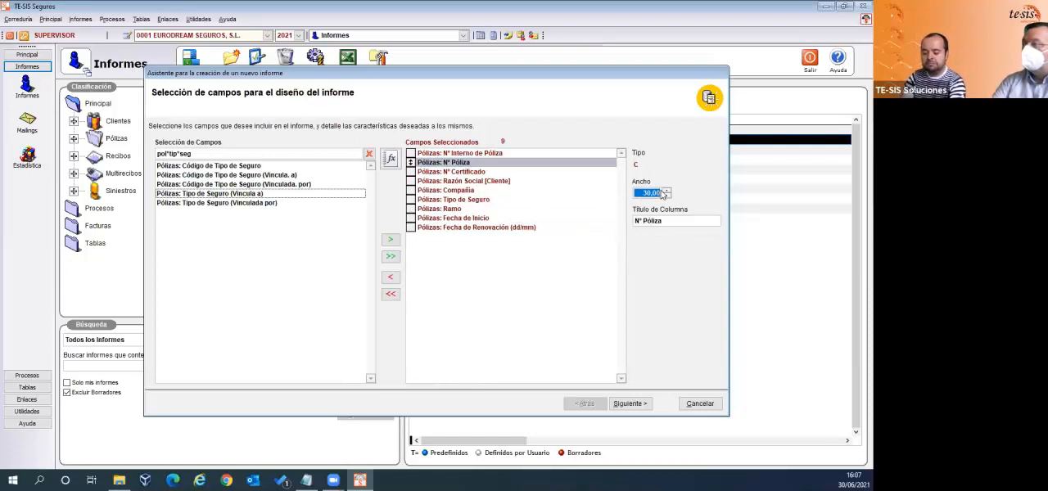
pyautogui.write('15,')
pyautogui.click(622, 405)
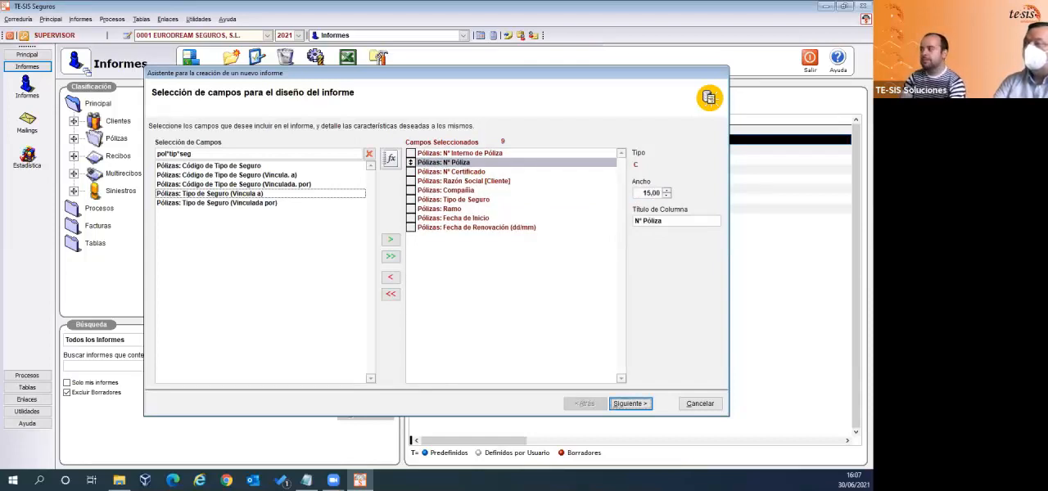
# - Set the Nº Certificado column's width to 6 and shorten its title to "Nº Certi"
pyautogui.click(428, 174)
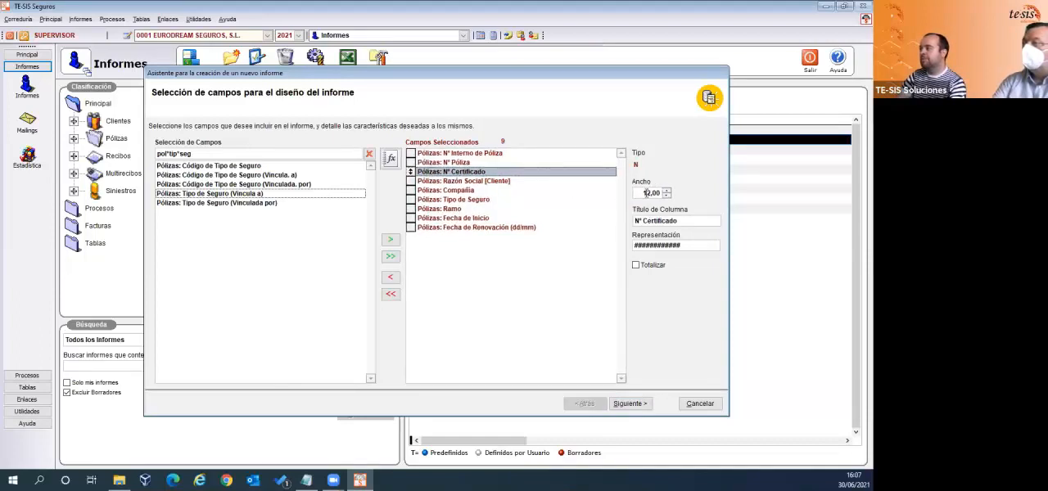
pyautogui.press('Tab')
pyautogui.write('6')
pyautogui.click(676, 221)
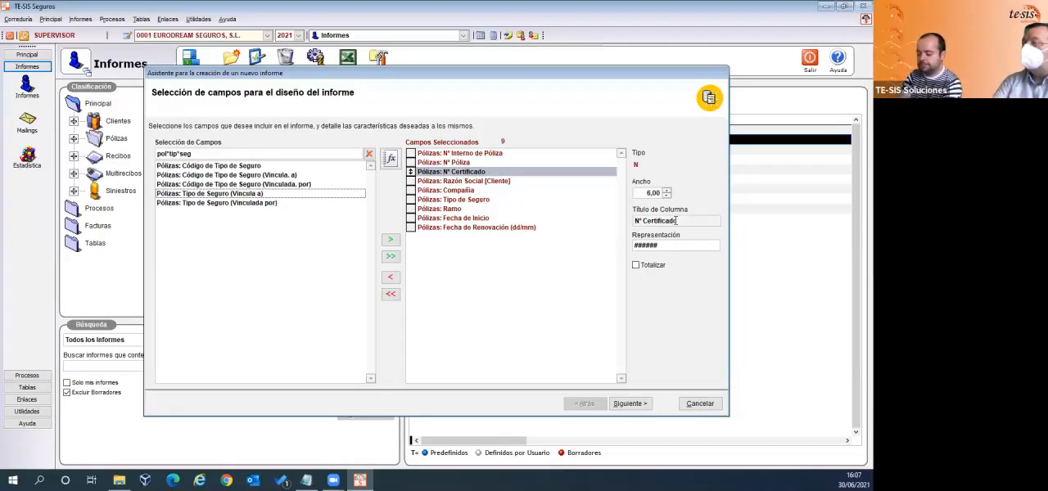
pyautogui.press('BackSpace')
pyautogui.press('BackSpace')
pyautogui.press('BackSpace')
pyautogui.press('BackSpace')
pyautogui.press('BackSpace')
pyautogui.press('BackSpace')
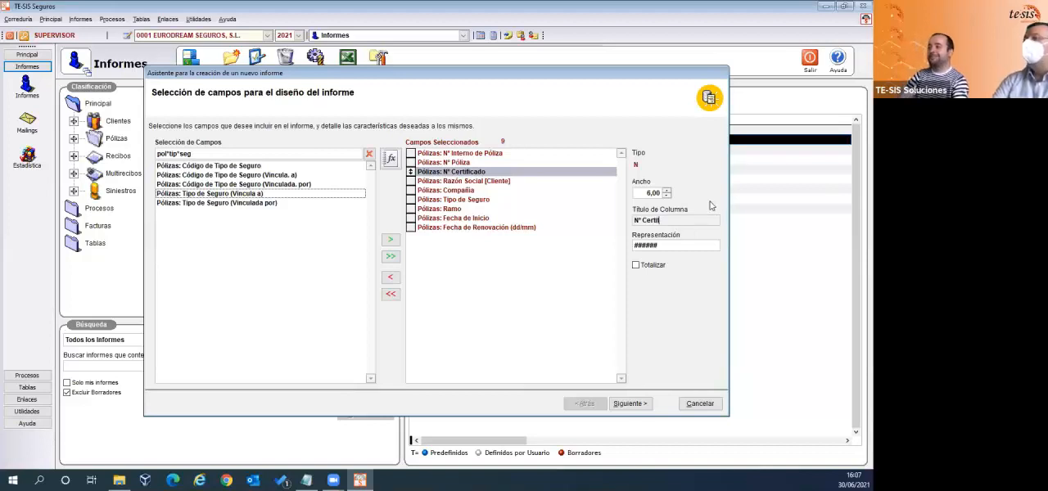
# - Set the width of the Razón Social [Cliente] column to 25
pyautogui.click(458, 182)
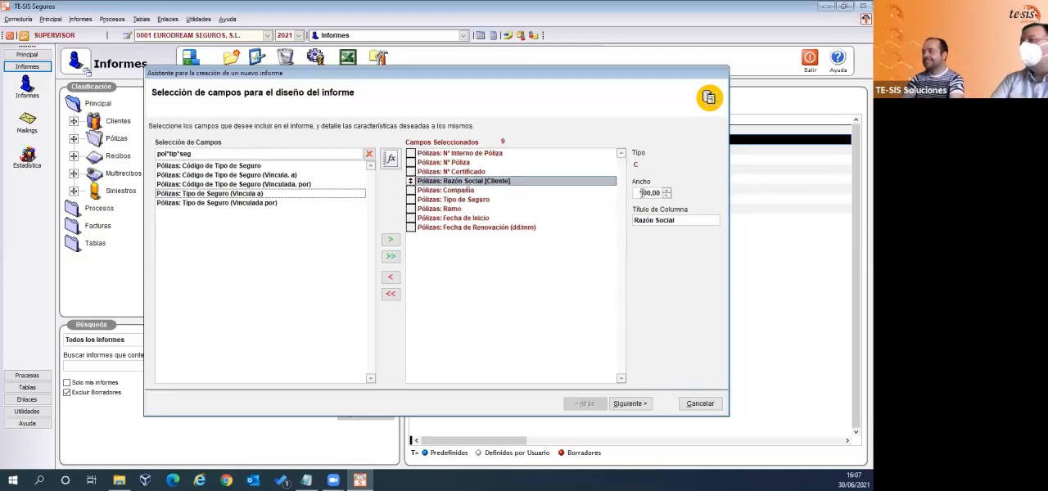
pyautogui.moveTo(641, 193); pyautogui.dragTo(669, 197)
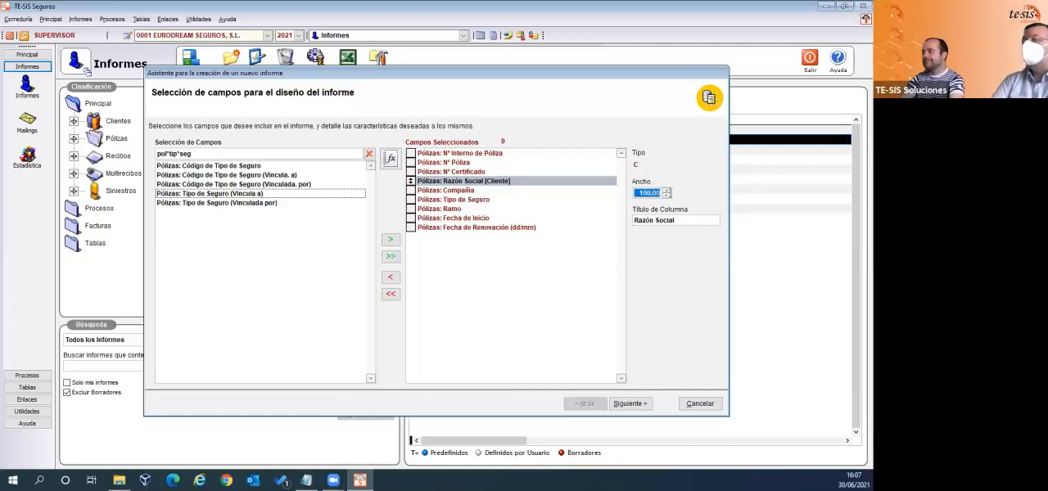
pyautogui.write('25')
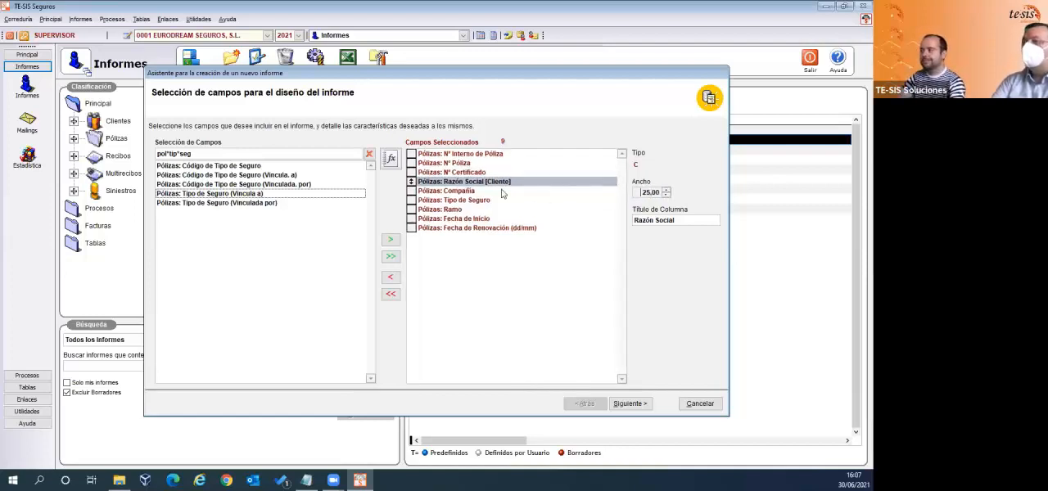
# - Set the Compañía column's width to 15 and change its title to "Compañías"
pyautogui.click(472, 192)
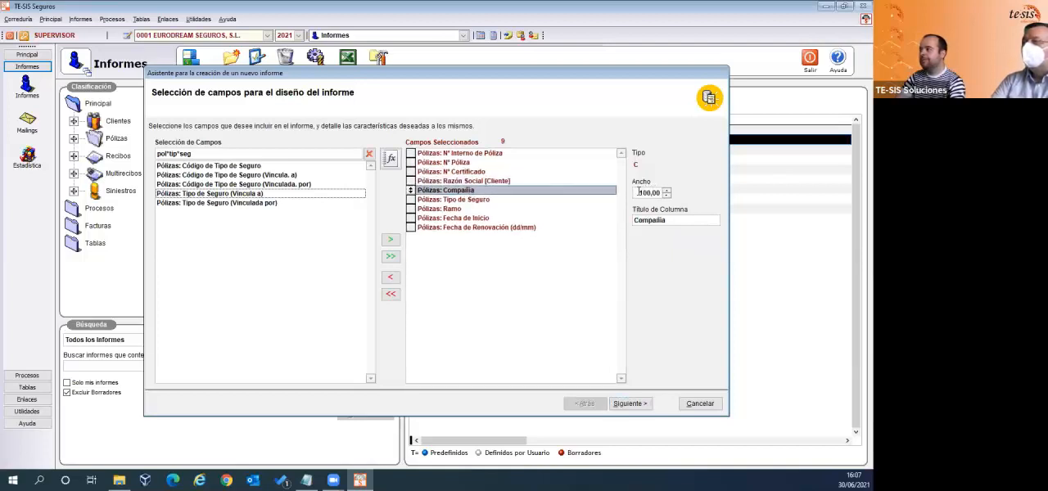
pyautogui.moveTo(637, 192); pyautogui.dragTo(653, 190)
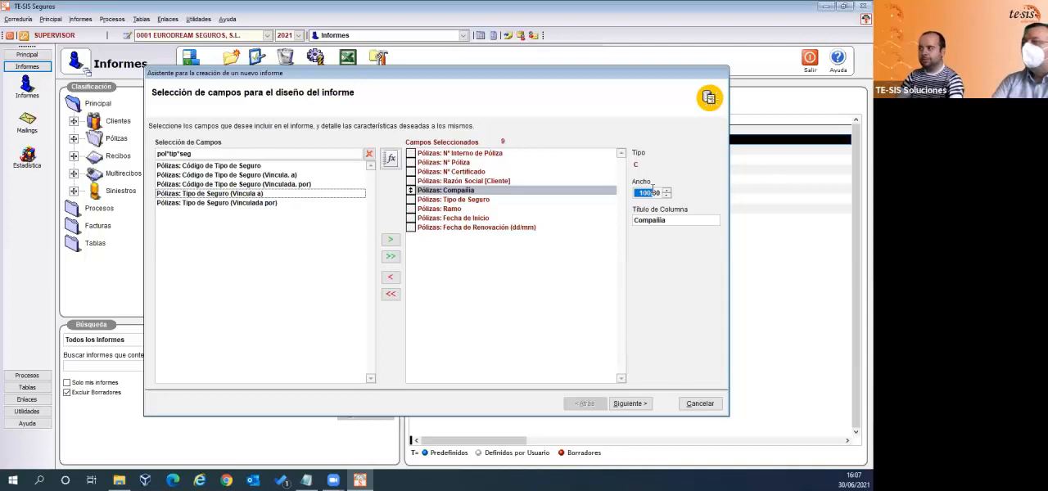
pyautogui.write('15')
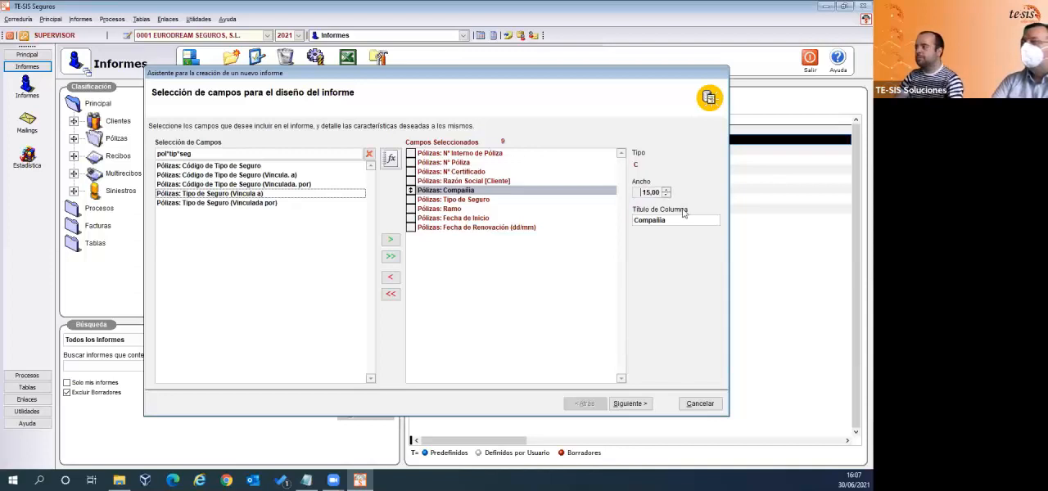
pyautogui.click(676, 221)
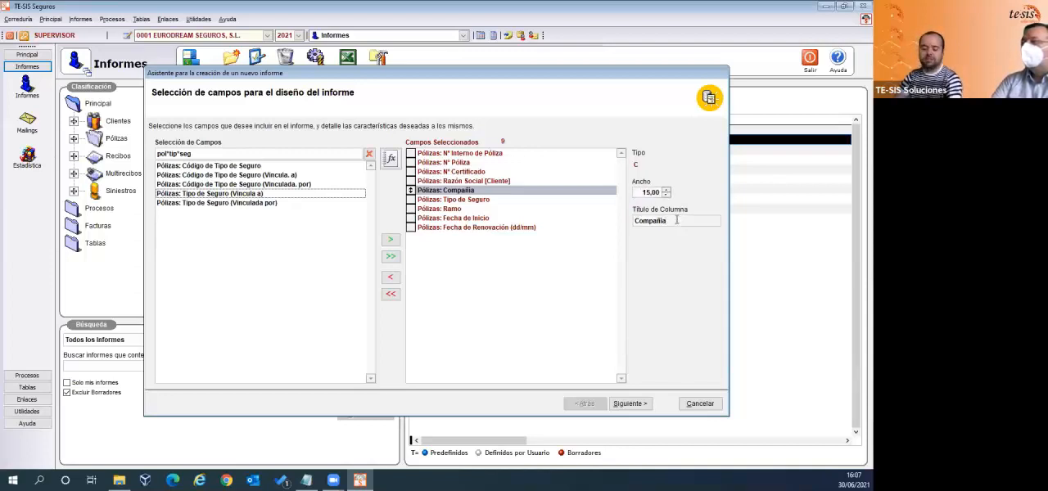
pyautogui.click(517, 201)
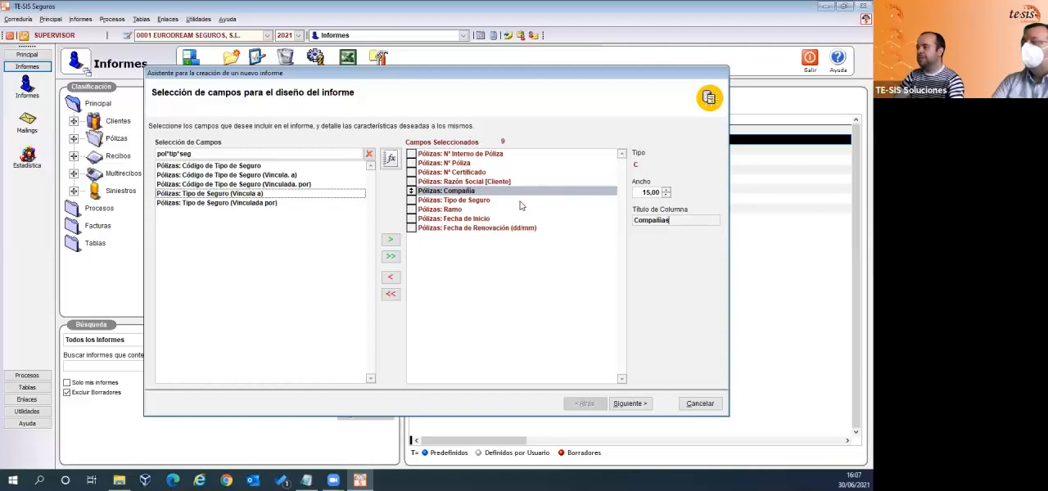
# - Set the width of the Tipo de Seguro column to 15
pyautogui.click(465, 200)
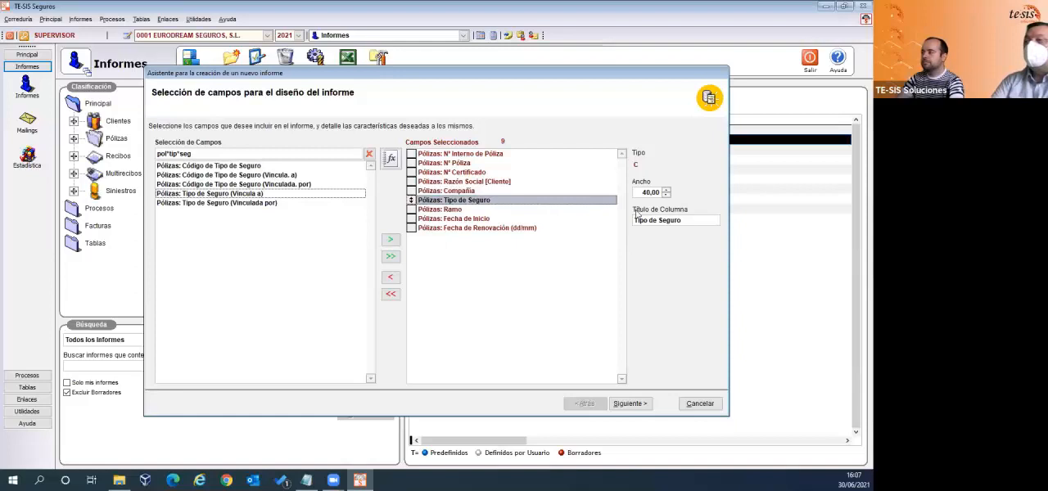
pyautogui.moveTo(640, 193); pyautogui.dragTo(665, 192)
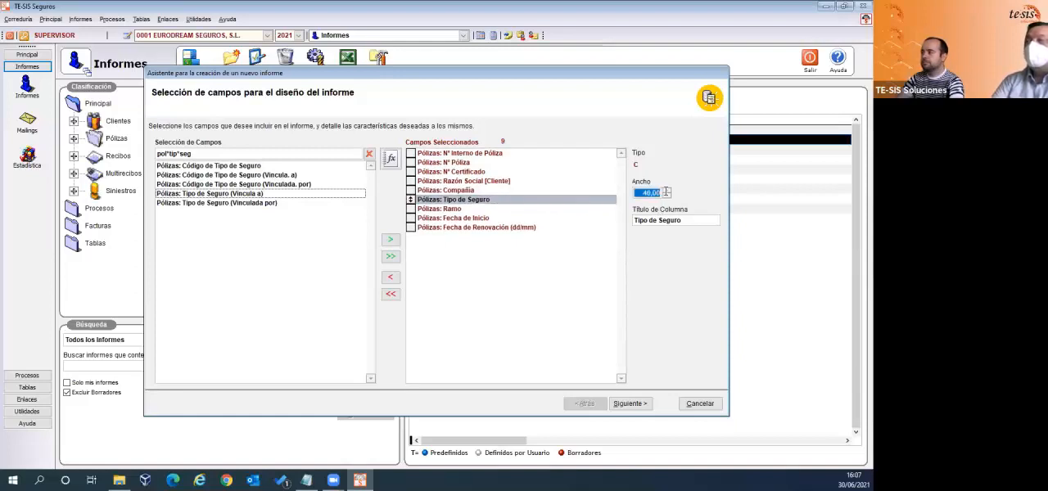
pyautogui.write('15')
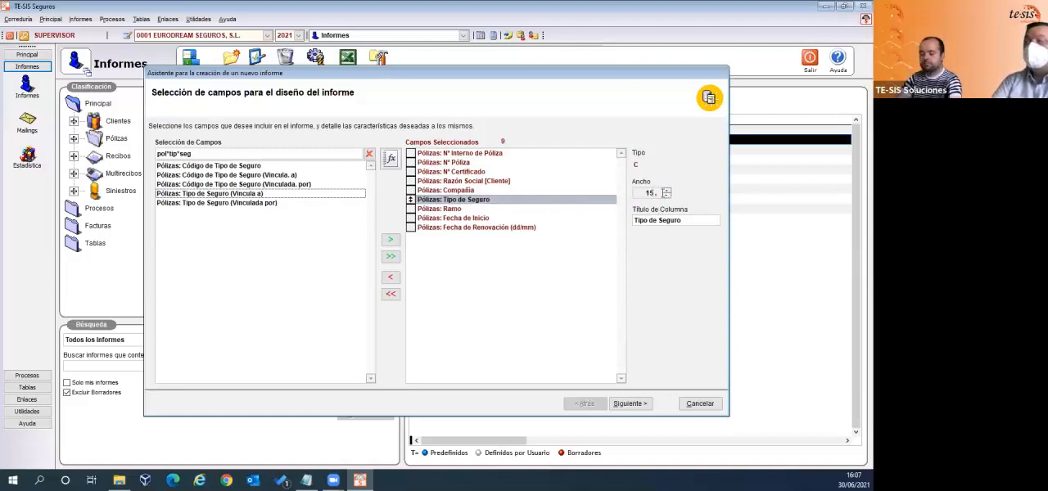
# - Set the Ramo column's width to 10 and change its title to "Ramos"
pyautogui.click(457, 211)
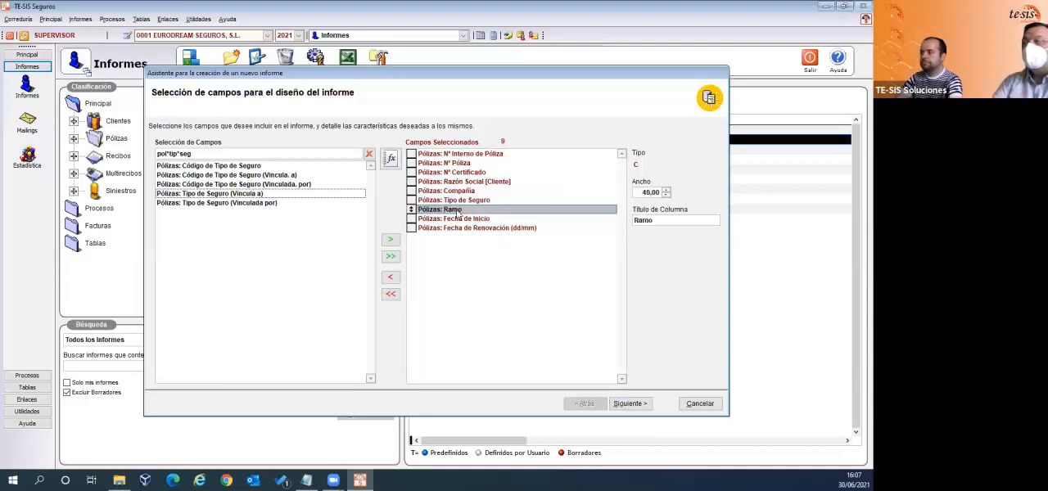
pyautogui.moveTo(638, 193); pyautogui.dragTo(666, 192)
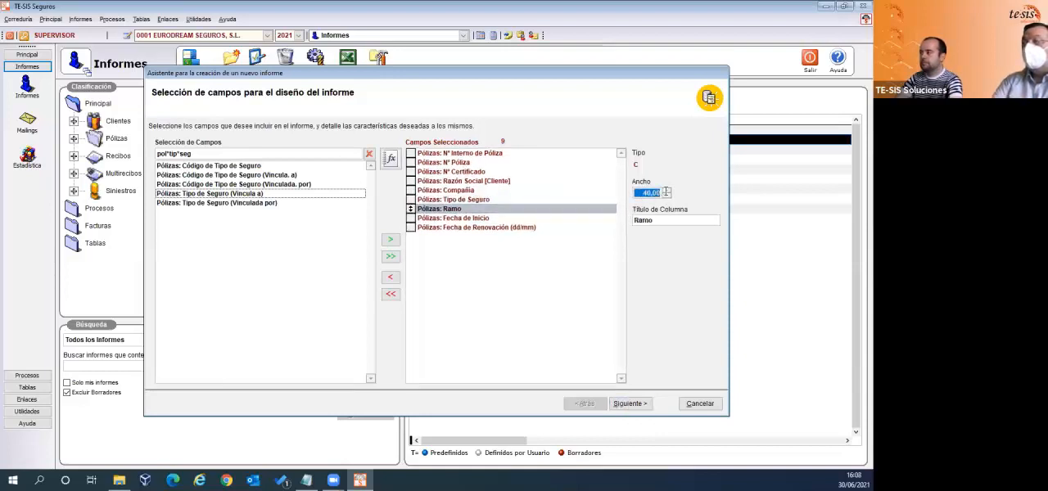
pyautogui.write('10,')
pyautogui.press('Tab')
pyautogui.click(667, 219)
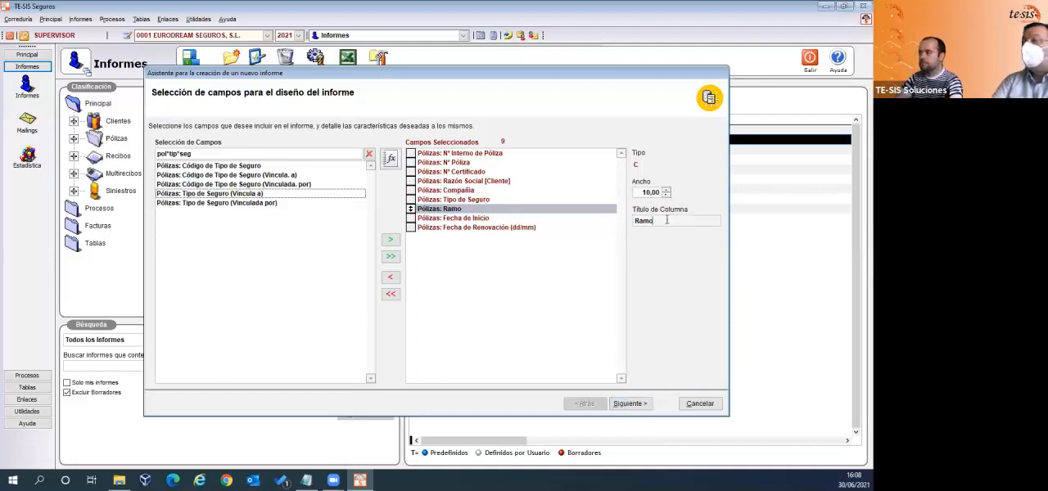
# - Change the title of the Tipo de Seguro column to "Tipo de Seguros"
pyautogui.click(488, 204)
pyautogui.click(660, 220)
pyautogui.write('s')
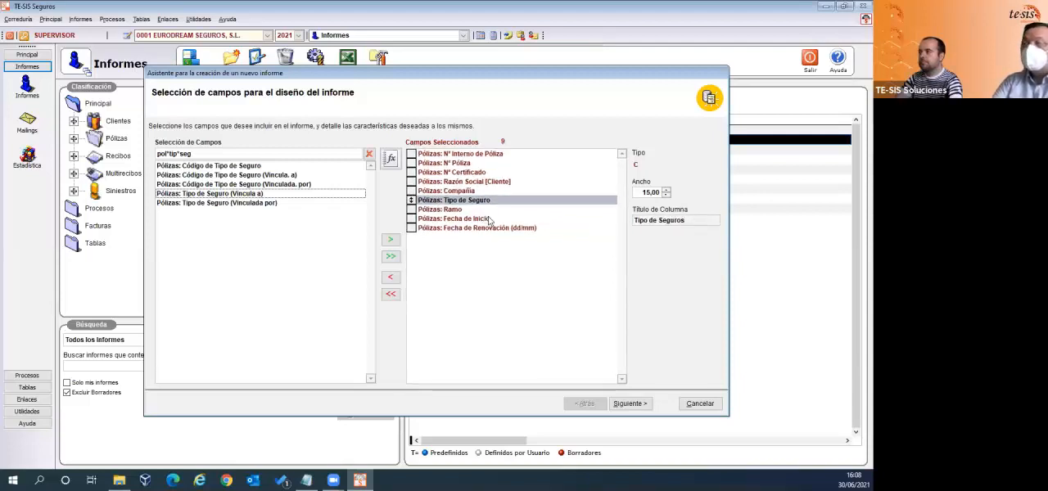
# - Review the Fecha de Inicio, Tipo de Seguro and Compañía column settings, and set the Razón Social [Cliente] width to 20
pyautogui.click(490, 219)
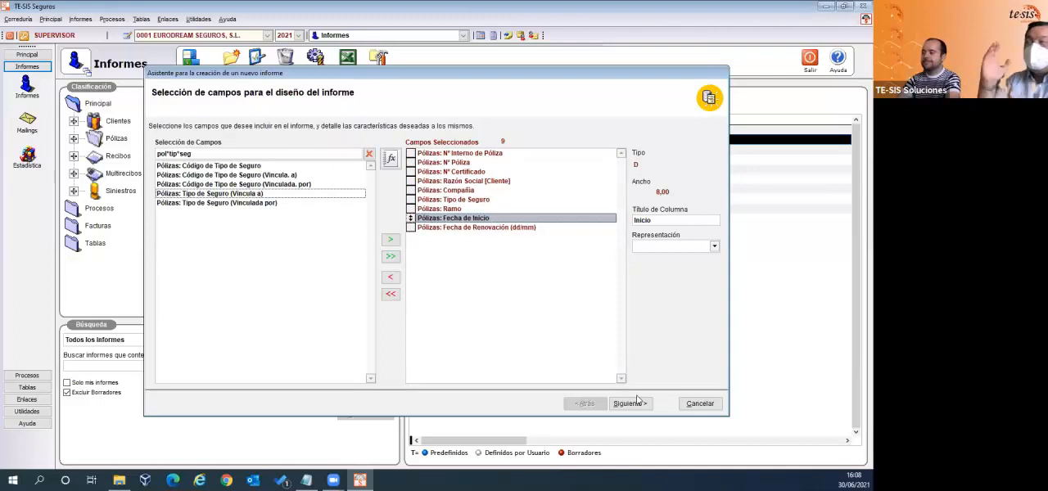
pyautogui.click(463, 201)
pyautogui.click(469, 191)
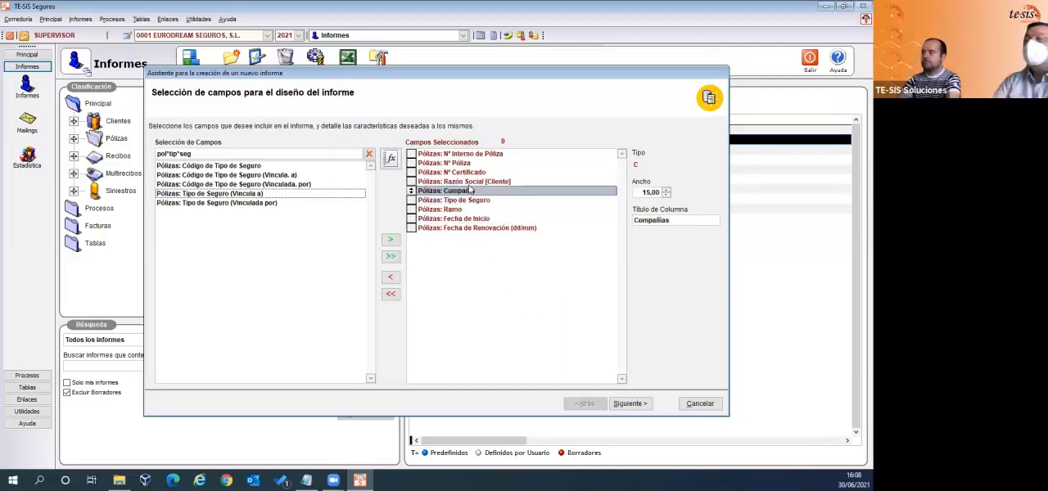
pyautogui.click(470, 181)
pyautogui.click(645, 194)
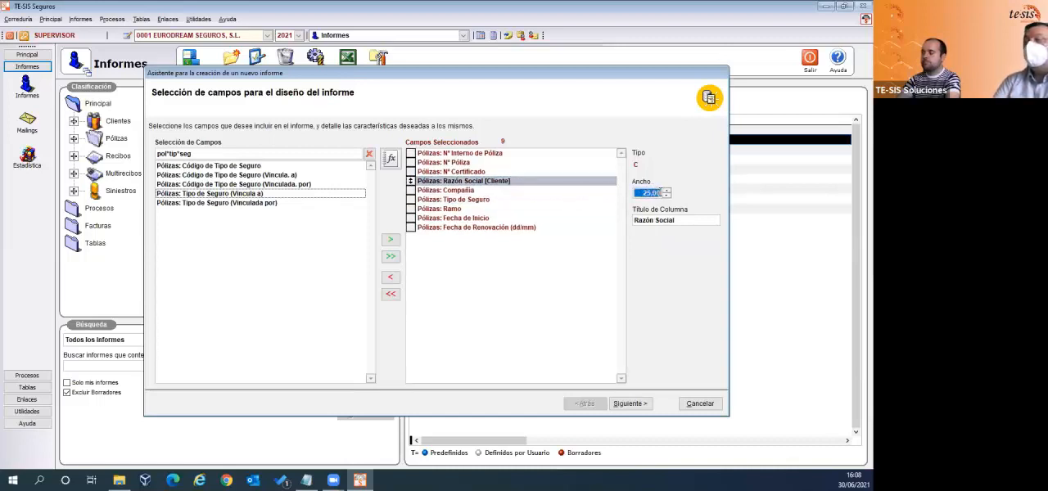
pyautogui.write('20,')
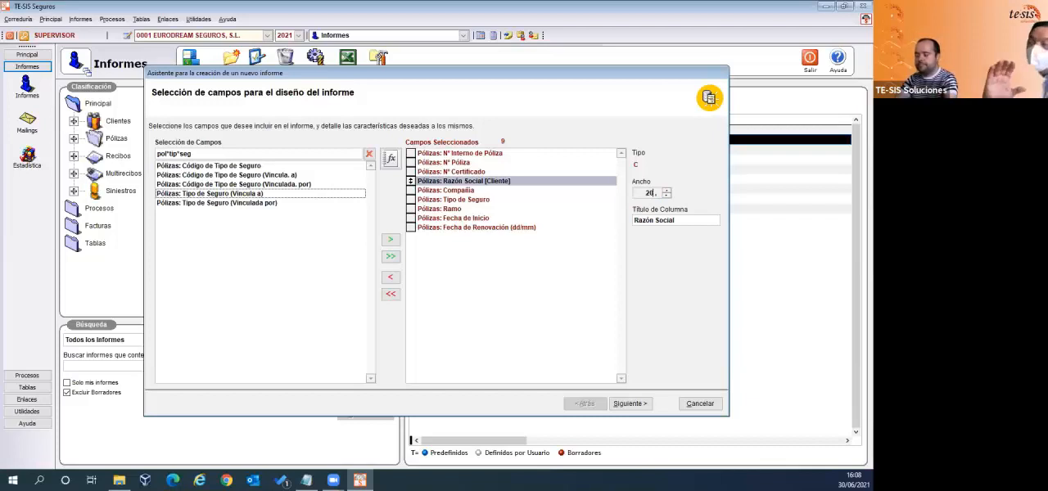
pyautogui.press('Tab')
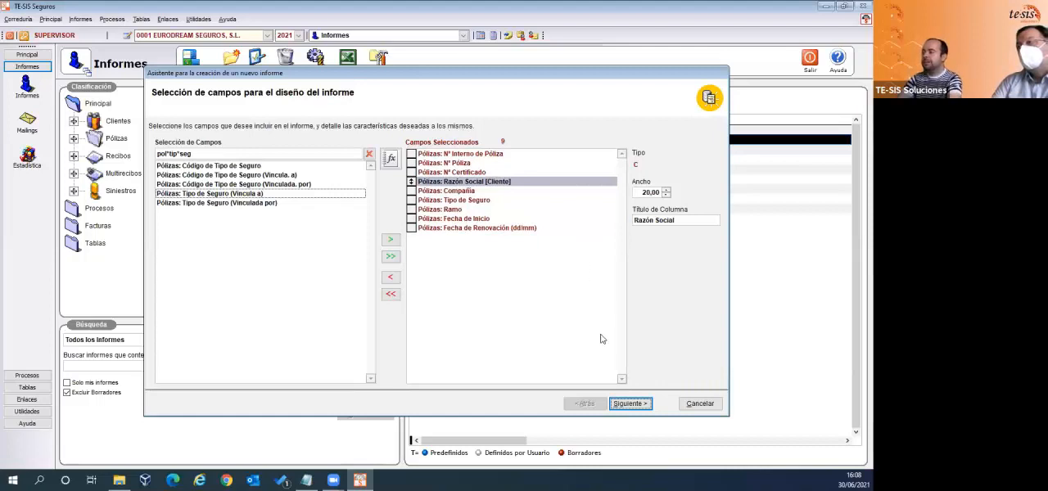
# - Continue to the report's sort order and add Pólizas: Fecha de Renovación (dd/mm) as the first sort field
pyautogui.click(629, 404)
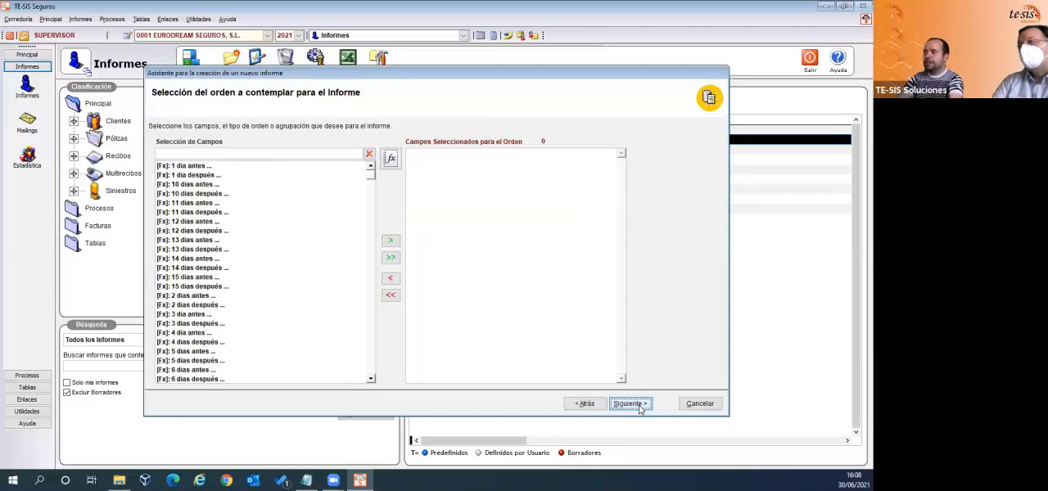
pyautogui.click(201, 154)
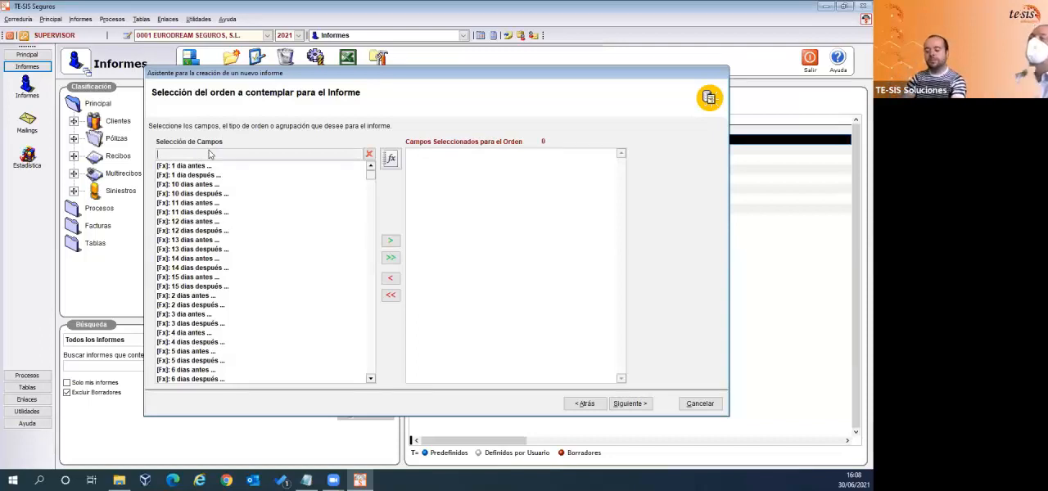
pyautogui.write('fec')
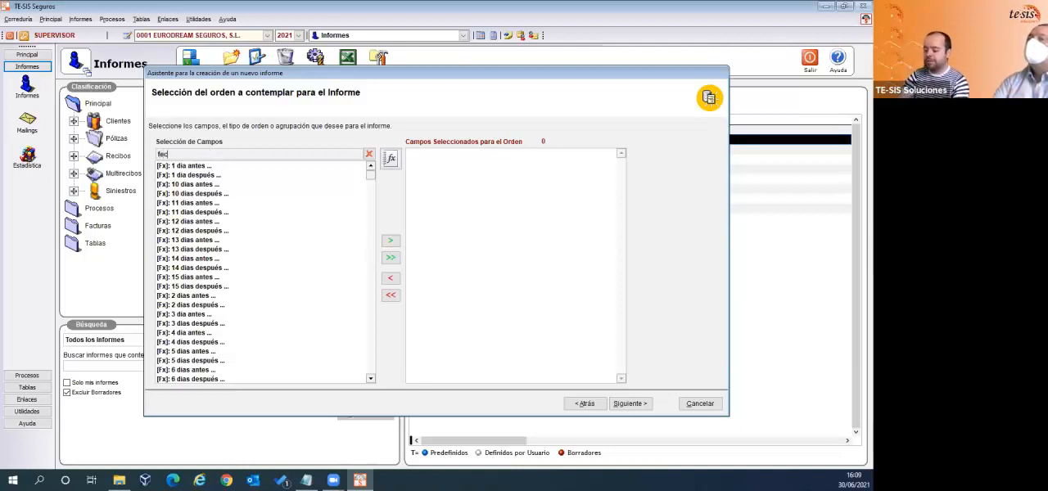
pyautogui.write('*ren')
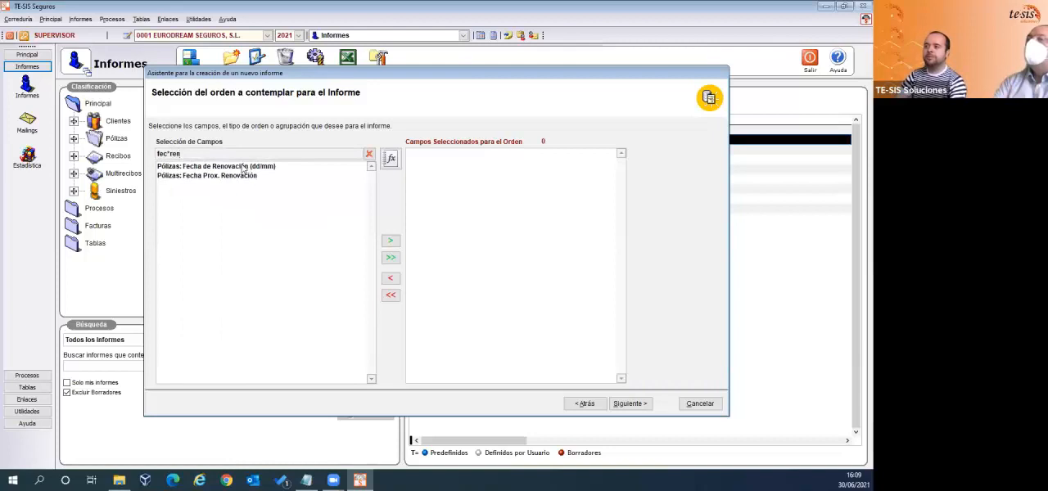
pyautogui.doubleClick(243, 168)
# - Add Pólizas: Compañía as the second sort field and show the sorting options of Fecha de Renovación (dd/mm)
pyautogui.moveTo(352, 154); pyautogui.dragTo(133, 152)
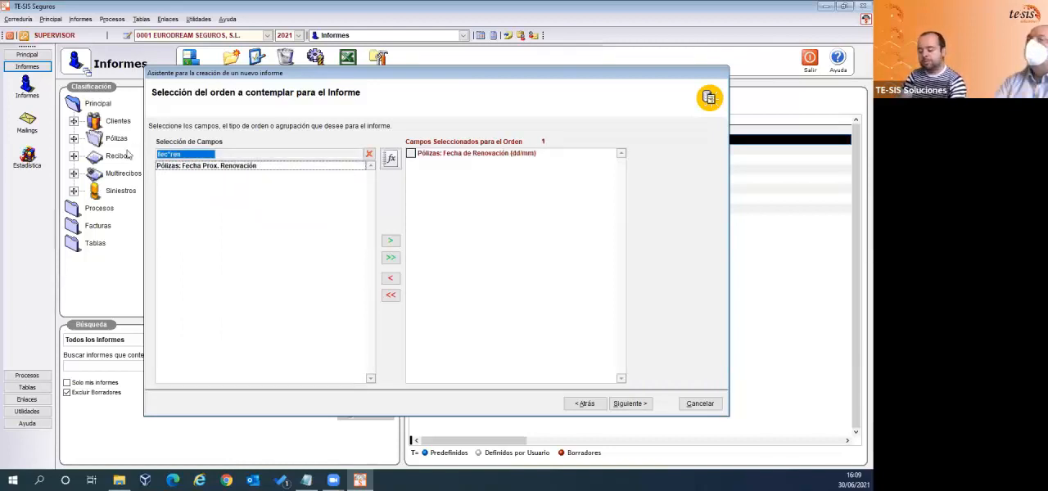
pyautogui.write('pol')
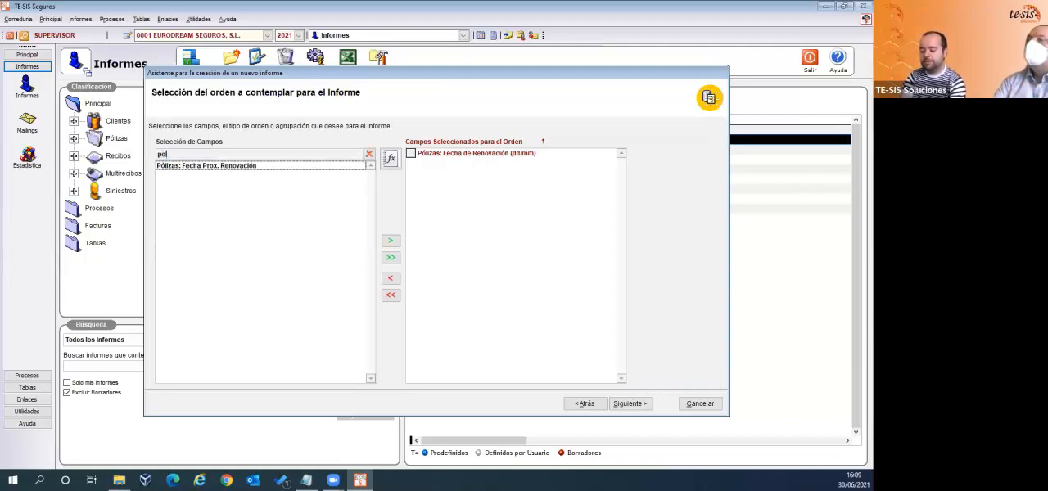
pyautogui.write('*comp')
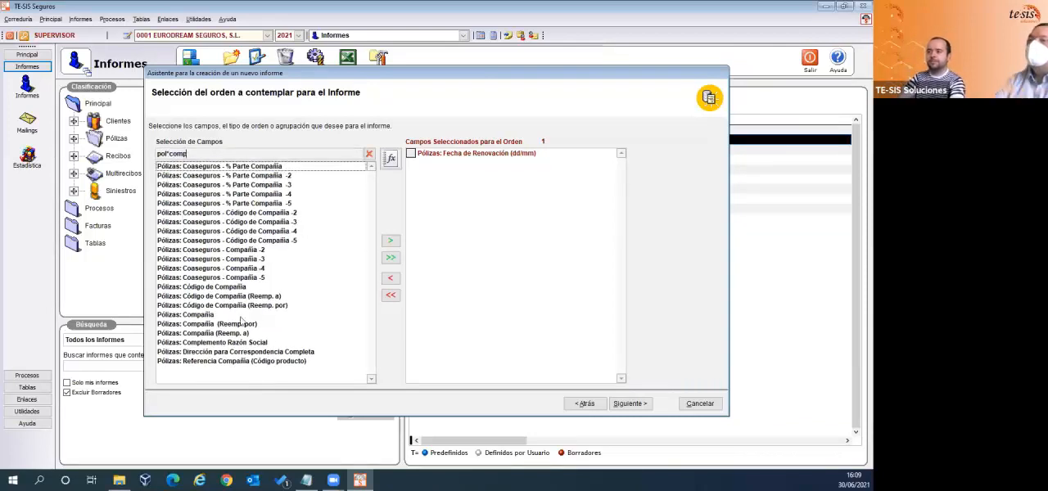
pyautogui.doubleClick(216, 315)
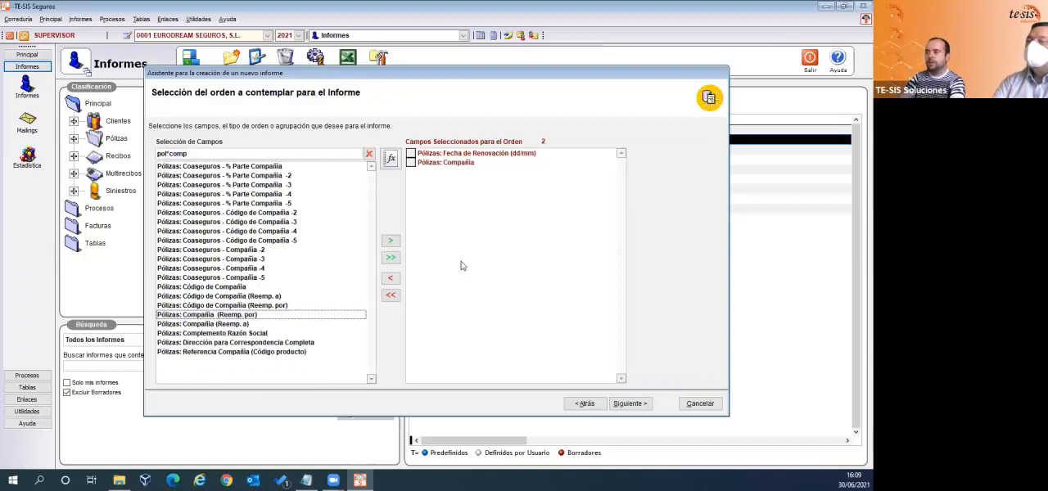
pyautogui.click(510, 154)
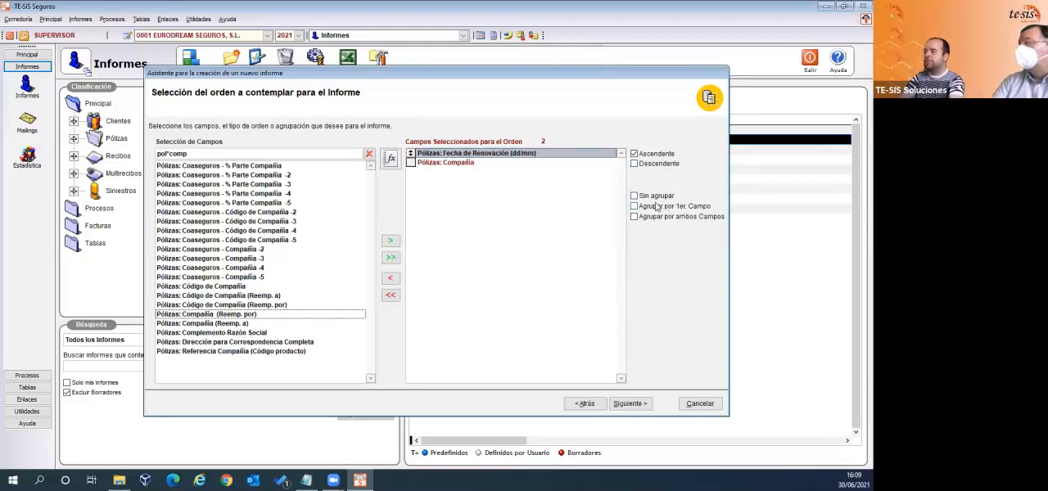
# - Continue to the internal filter design and start a condition on the Pólizas: Situación Agencia field
pyautogui.click(628, 403)
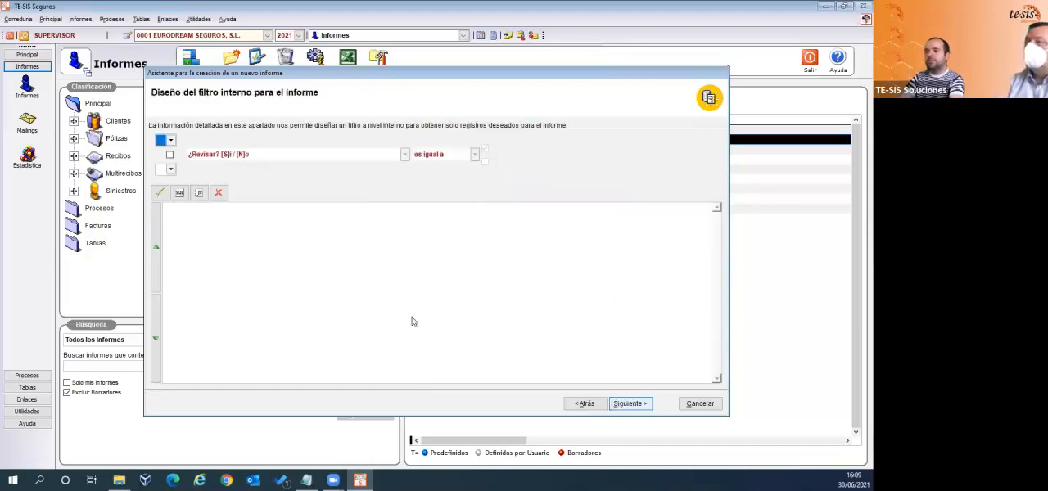
pyautogui.click(170, 155)
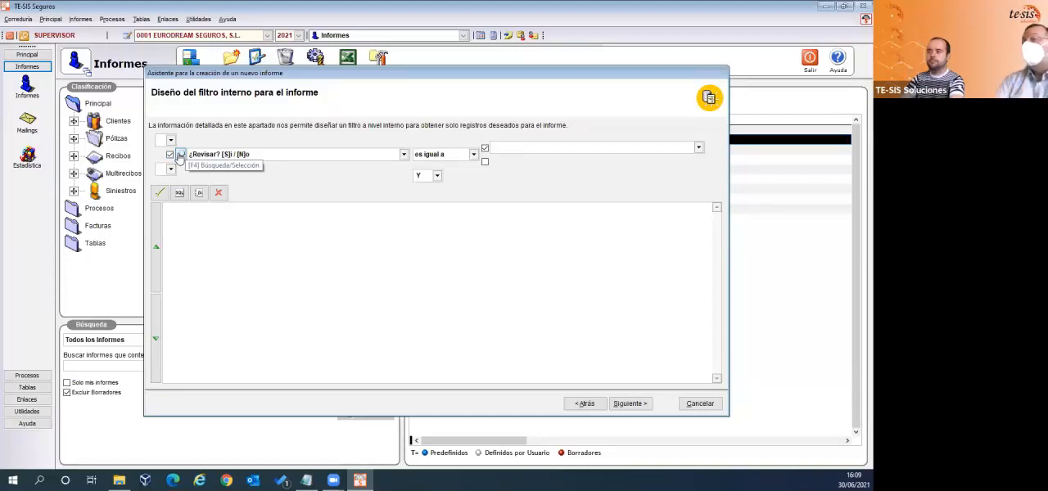
pyautogui.click(170, 155)
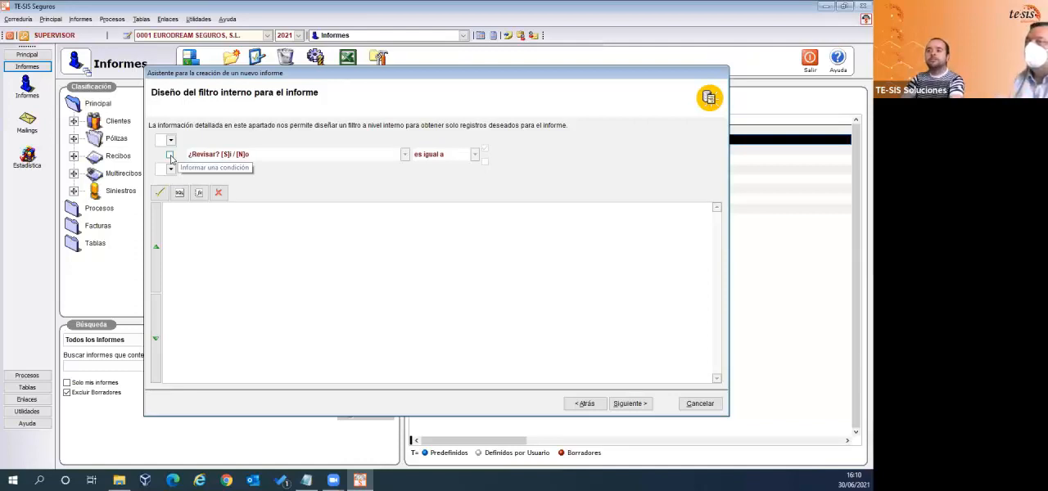
pyautogui.click(171, 156)
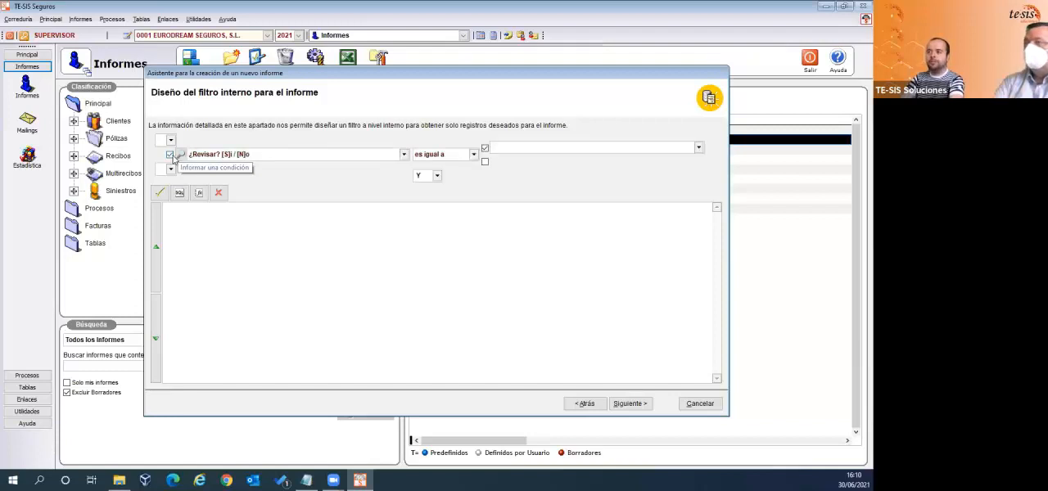
pyautogui.click(180, 154)
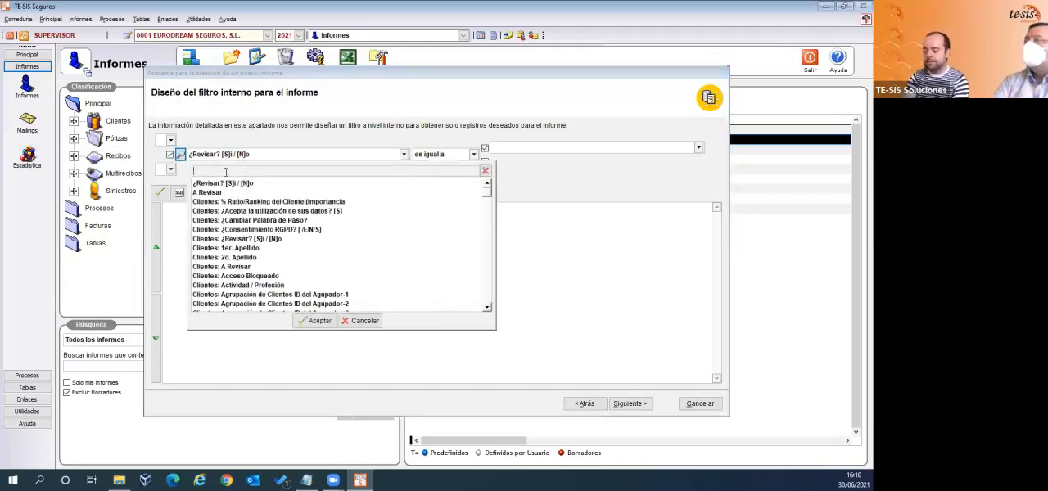
pyautogui.write('pol')
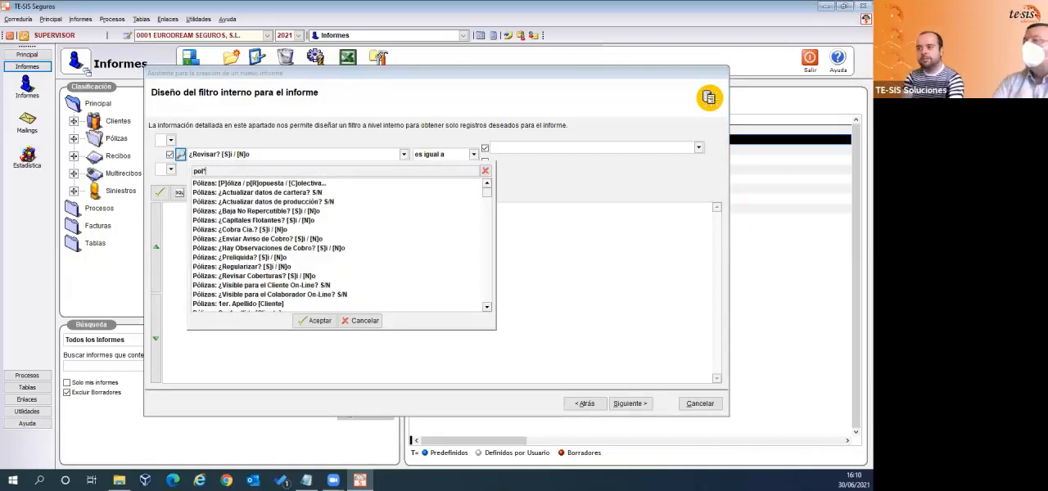
pyautogui.write('*fe')
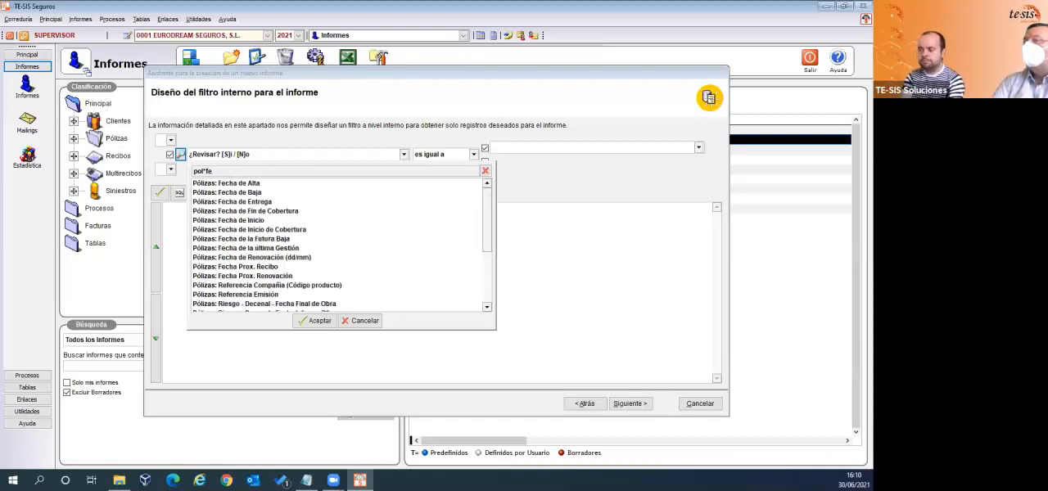
pyautogui.press('BackSpace')
pyautogui.press('BackSpace')
pyautogui.write('sit*age')
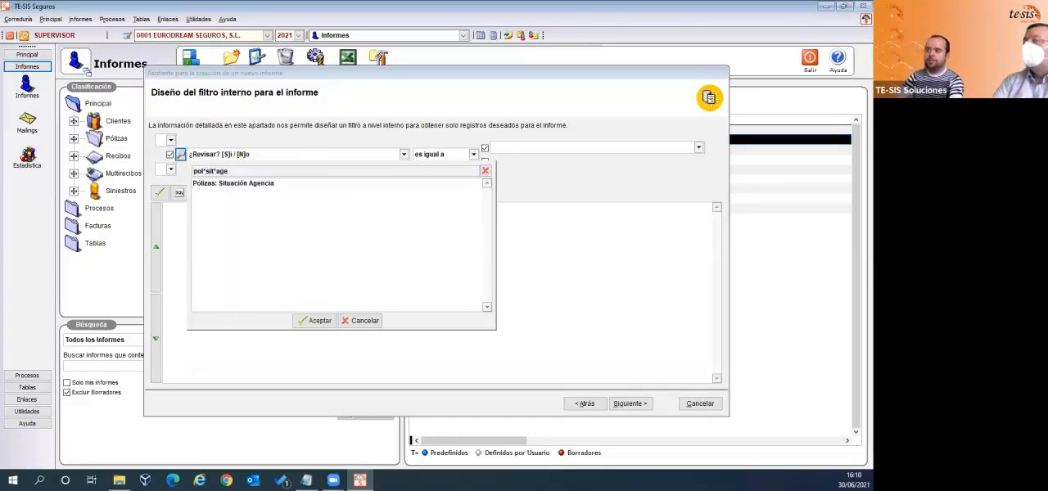
pyautogui.doubleClick(259, 185)
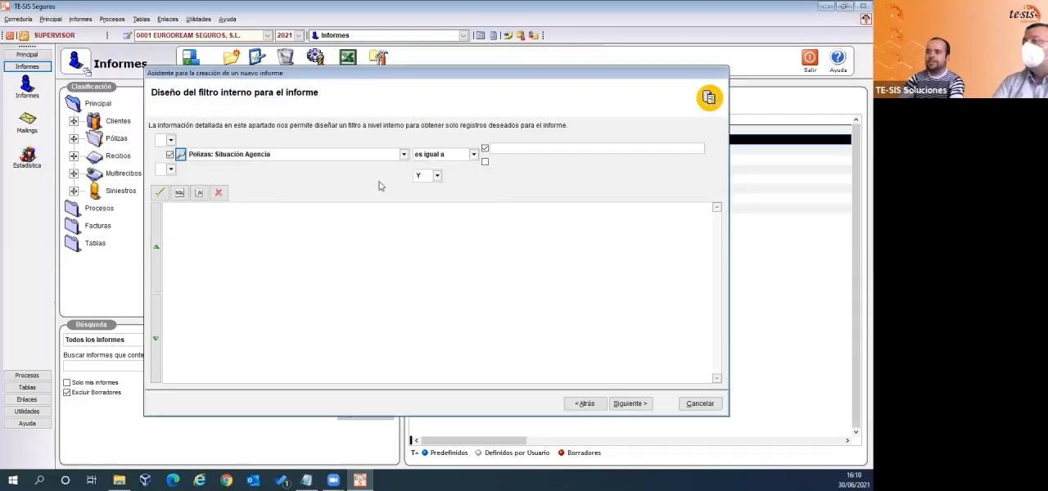
# - Set the Situación Agencia condition's value to VIGOR and add the condition to the internal filter
pyautogui.click(528, 148)
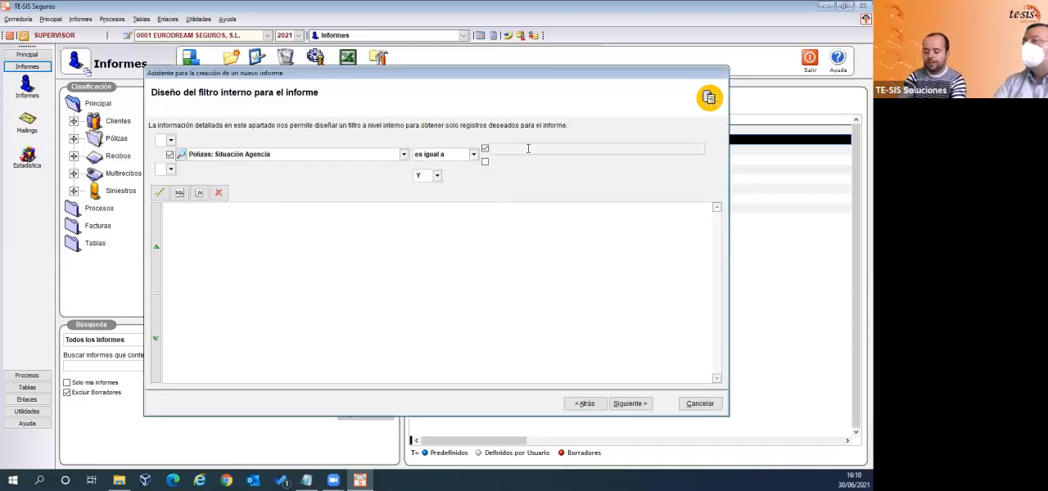
pyautogui.write('VIGOR')
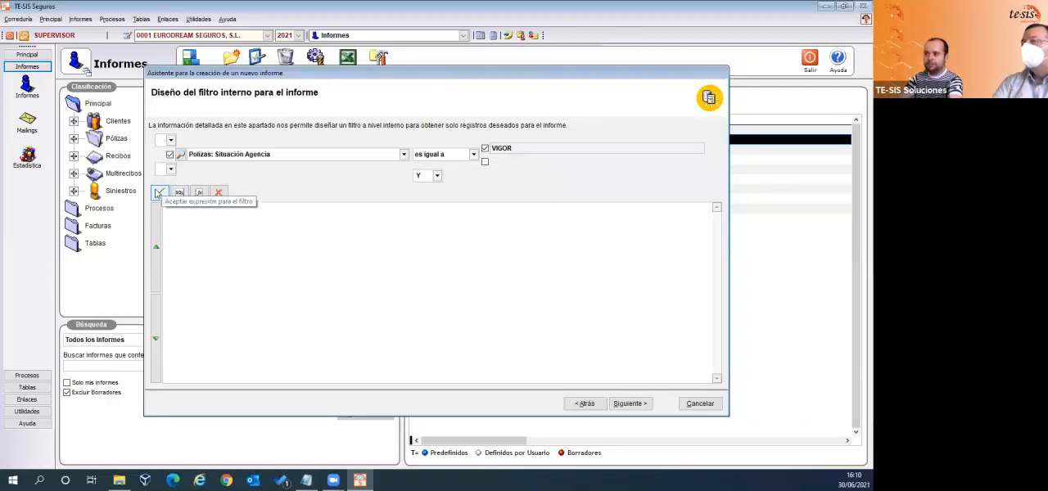
pyautogui.click(159, 194)
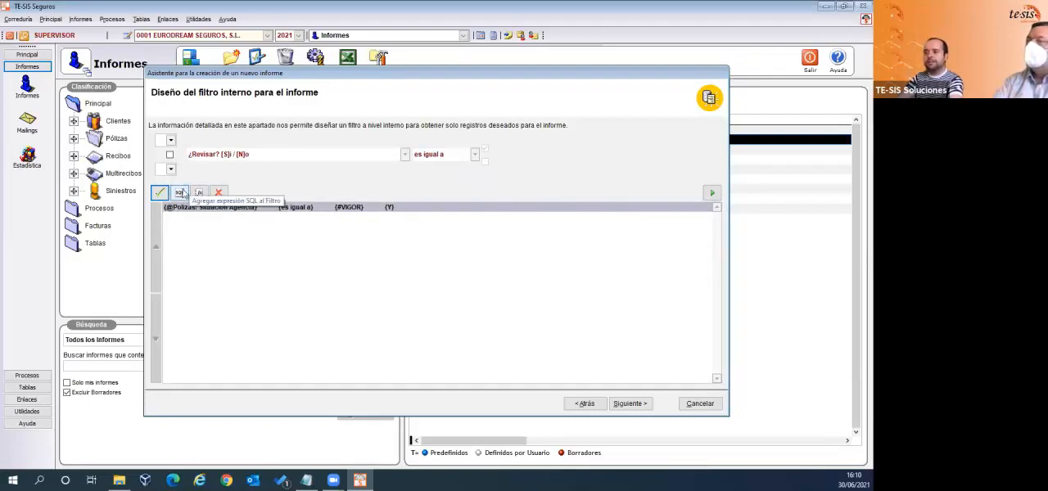
# - View the SQL clause editor without adding an expression, and evaluate the internal filter
pyautogui.click(179, 193)
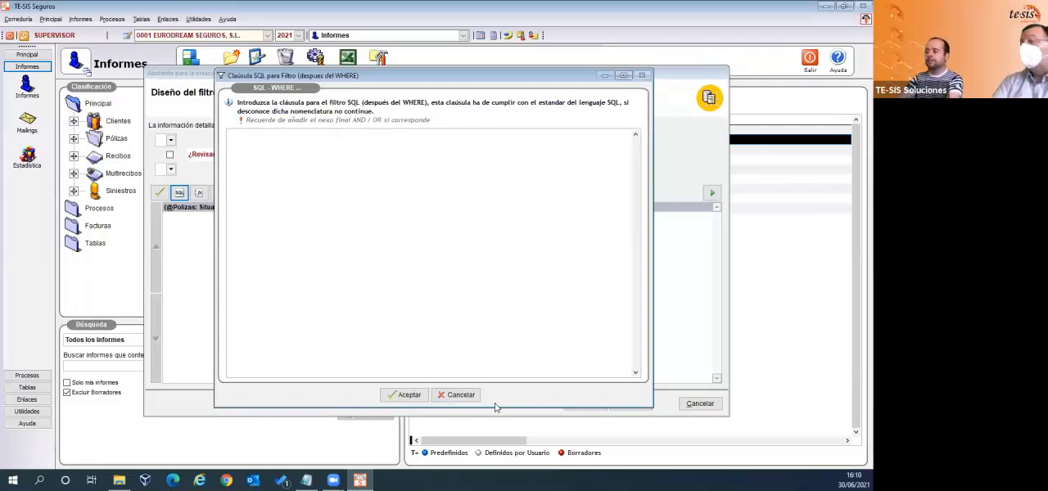
pyautogui.click(460, 395)
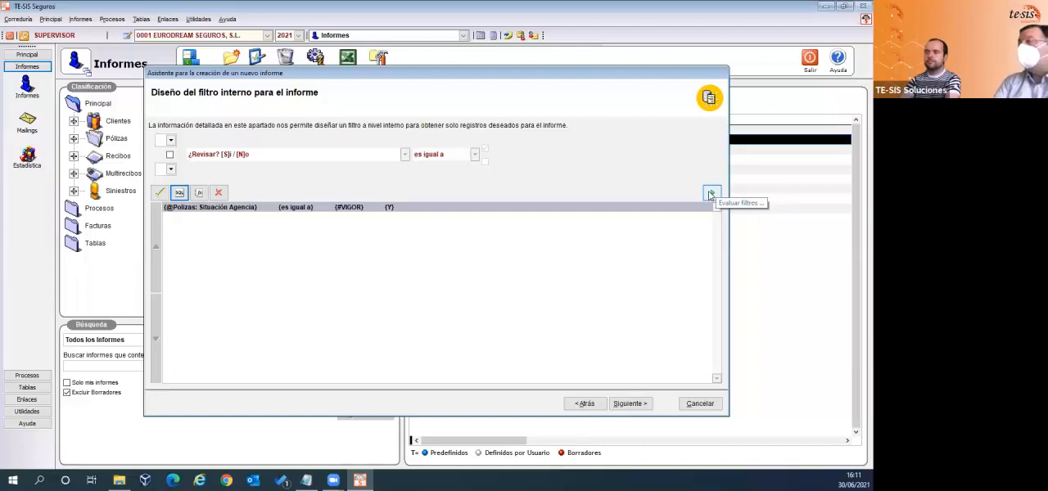
pyautogui.click(709, 195)
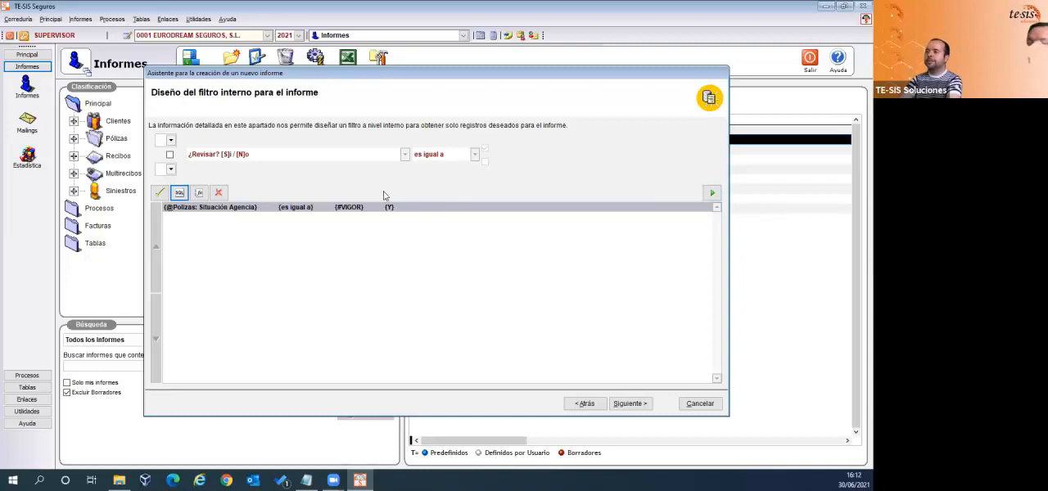
pyautogui.click(714, 196)
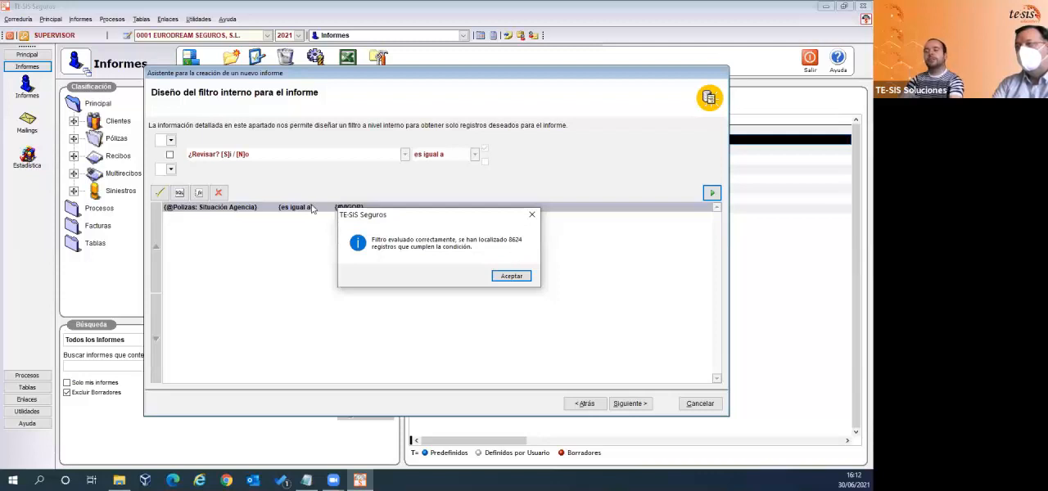
pyautogui.click(511, 276)
# - Continue to the delimiting filters and add Pólizas: Fecha de Renovación (dd/mm) as the first filter field
pyautogui.click(630, 404)
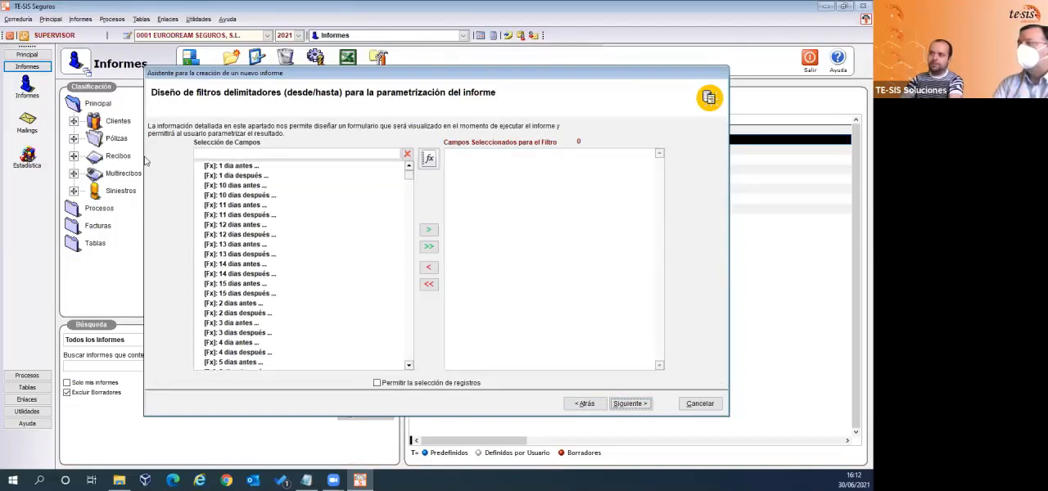
pyautogui.click(218, 153)
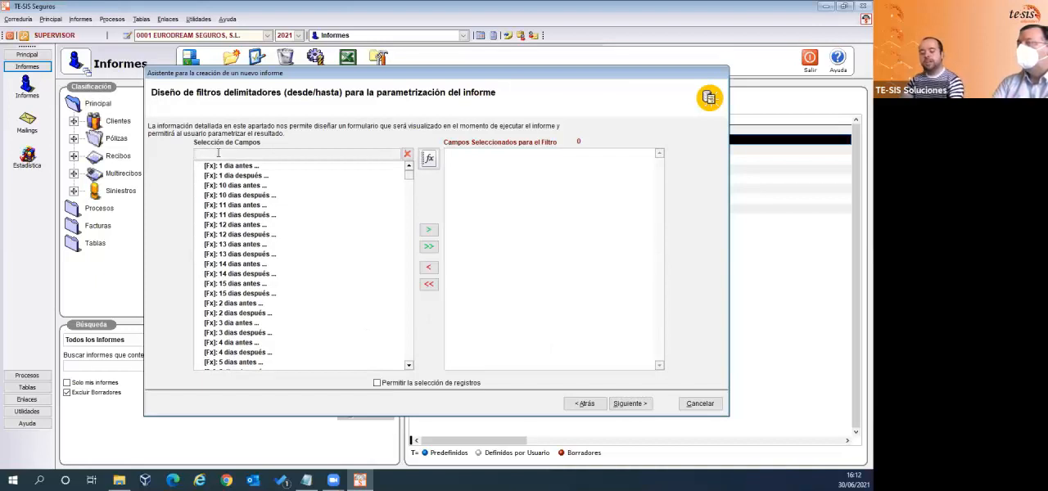
pyautogui.write('fec')
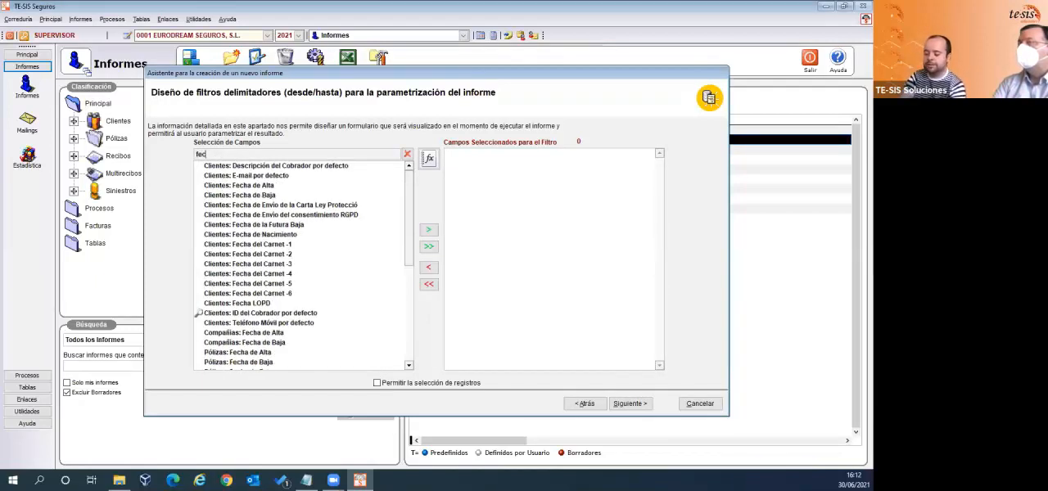
pyautogui.write('*ren')
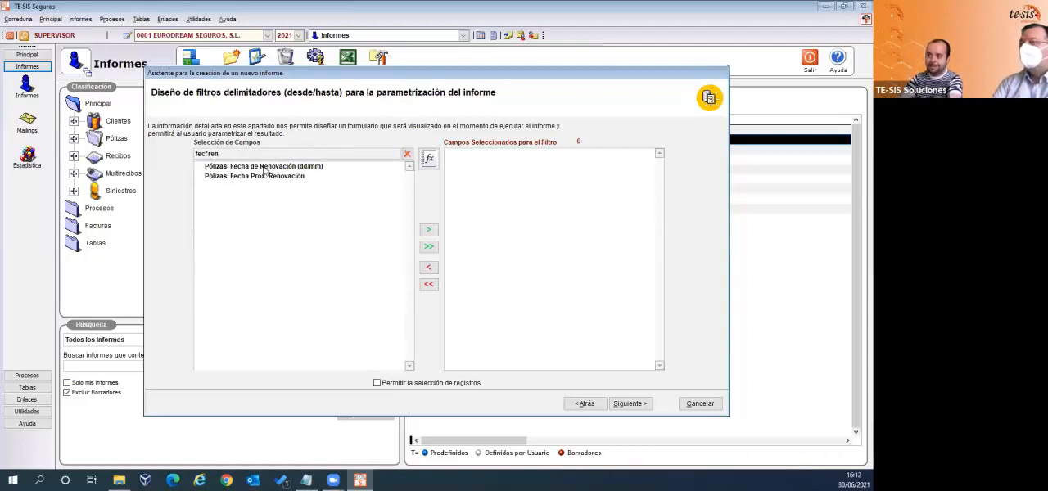
pyautogui.doubleClick(264, 169)
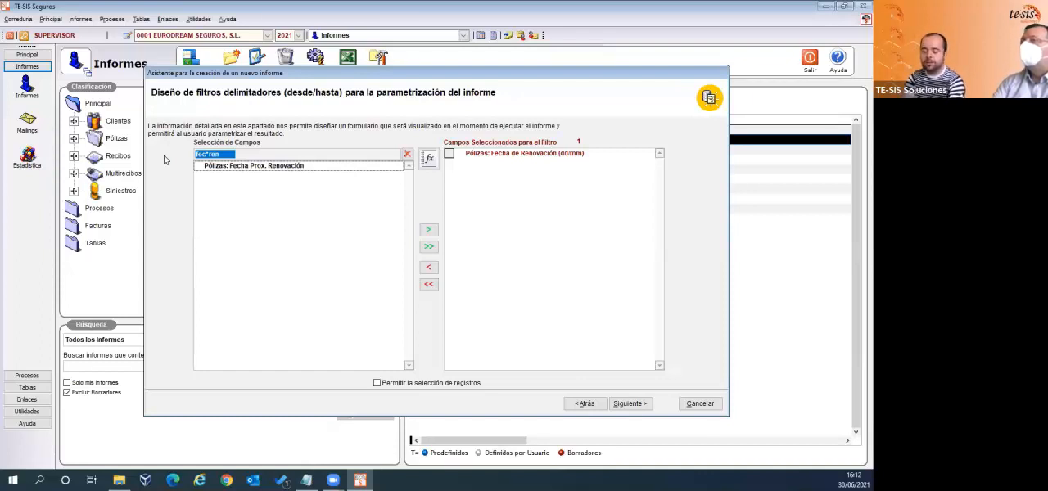
# - Search the fields for "pol*compañía" and add Pólizas: Código de Compañía as the second delimiting filter field
pyautogui.write('pol')
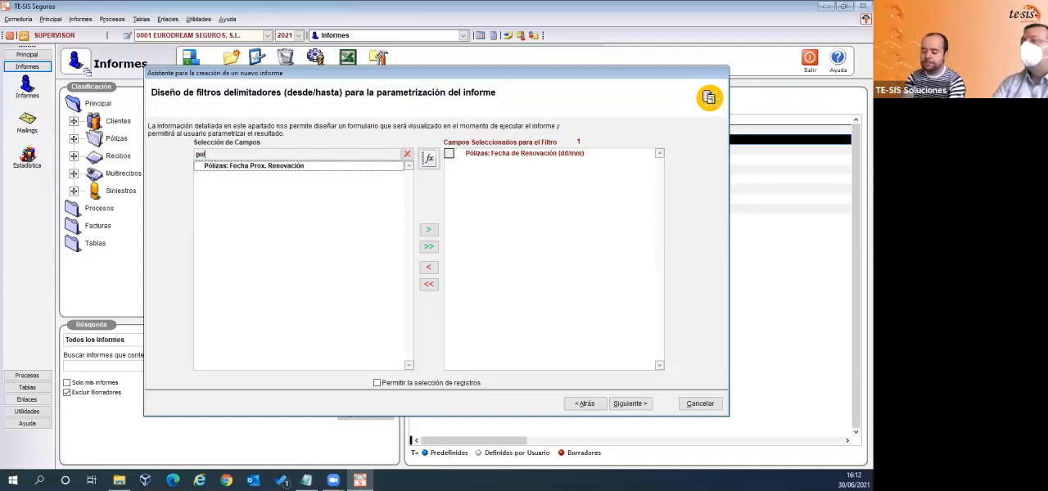
pyautogui.write('*compañ')
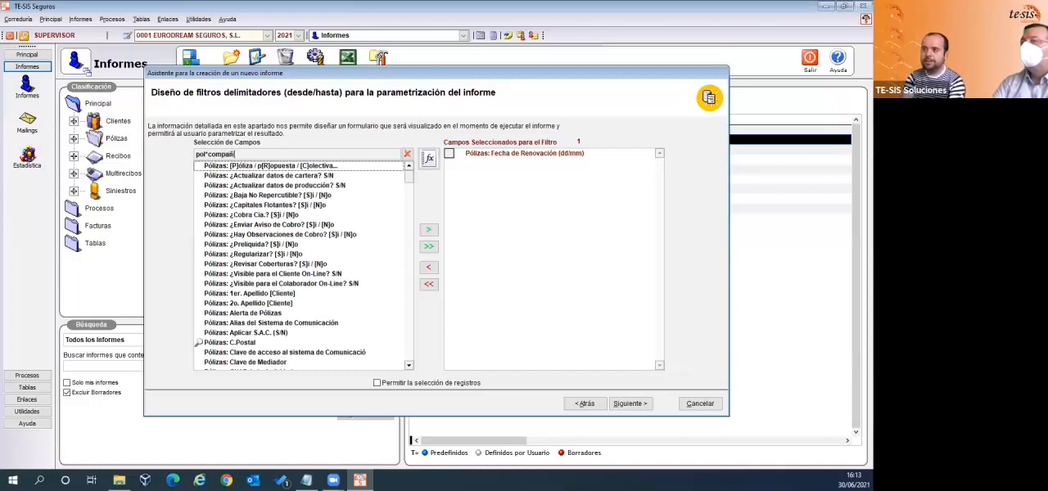
pyautogui.write('ías')
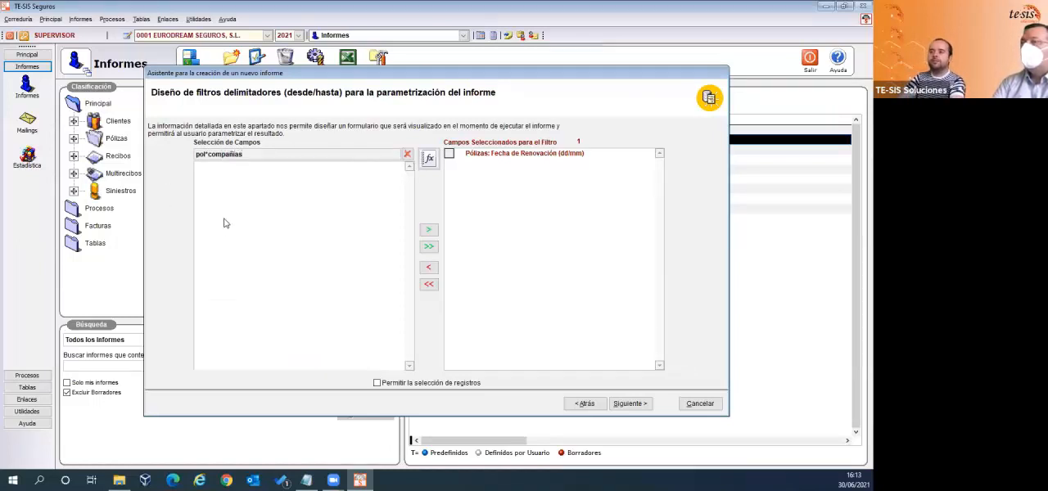
pyautogui.press('BackSpace')
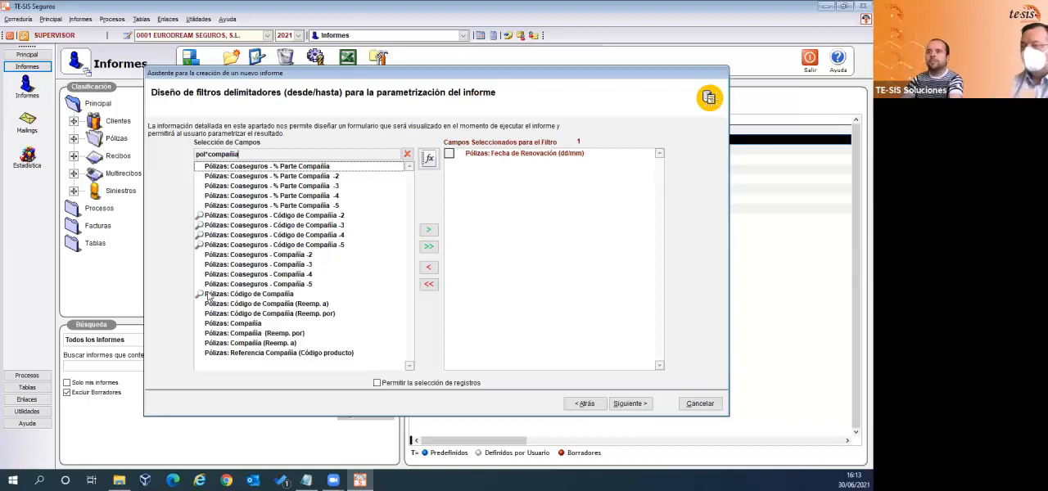
pyautogui.doubleClick(261, 295)
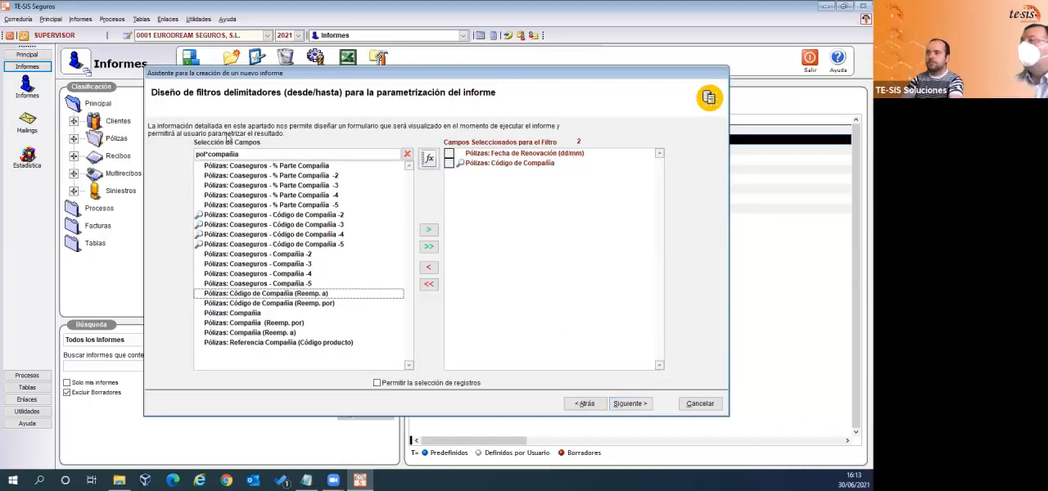
# - Search the fields for "pol*ramo" and add Pólizas: Código del Ramo as the third delimiting filter field
pyautogui.click(247, 153)
pyautogui.press('BackSpace')
pyautogui.press('BackSpace')
pyautogui.press('BackSpace')
pyautogui.press('BackSpace')
pyautogui.press('BackSpace')
pyautogui.press('BackSpace')
pyautogui.press('BackSpace')
pyautogui.press('BackSpace')
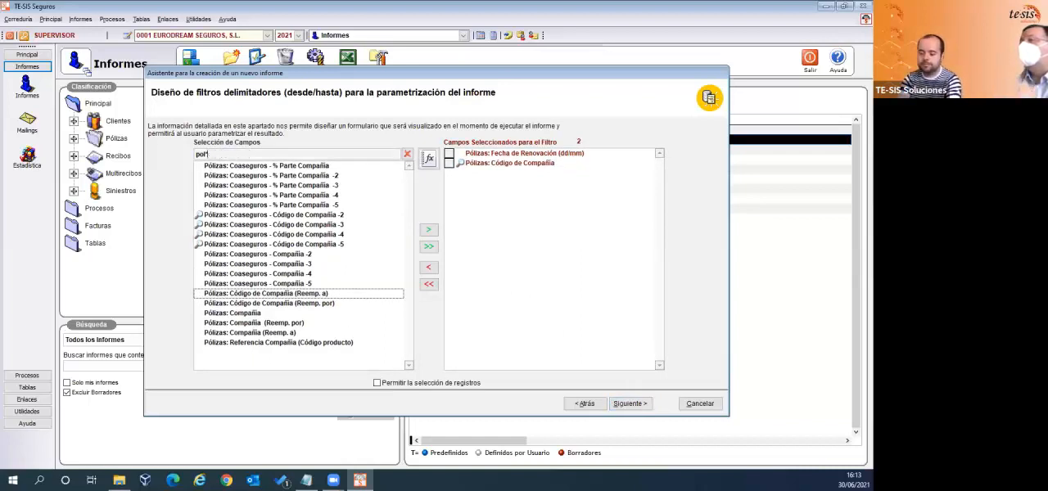
pyautogui.write('ramo')
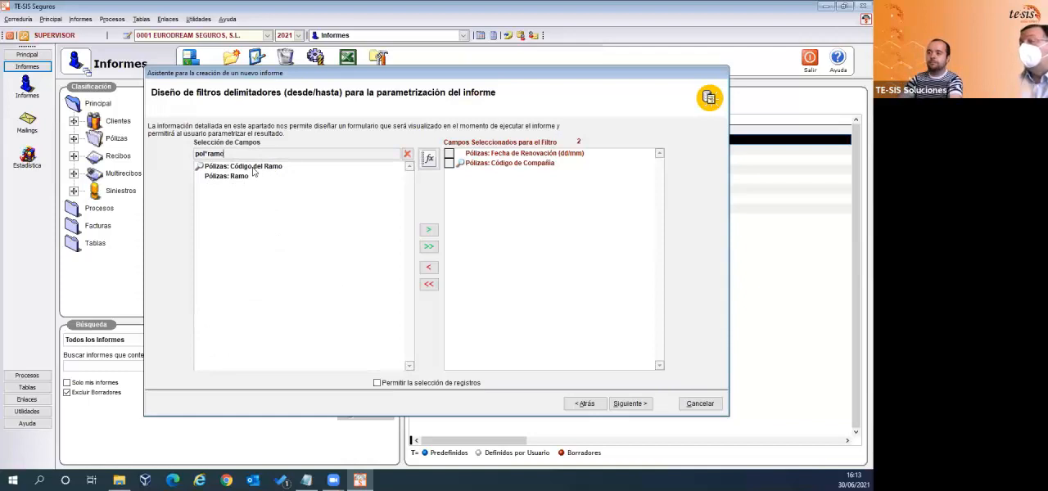
pyautogui.click(250, 167)
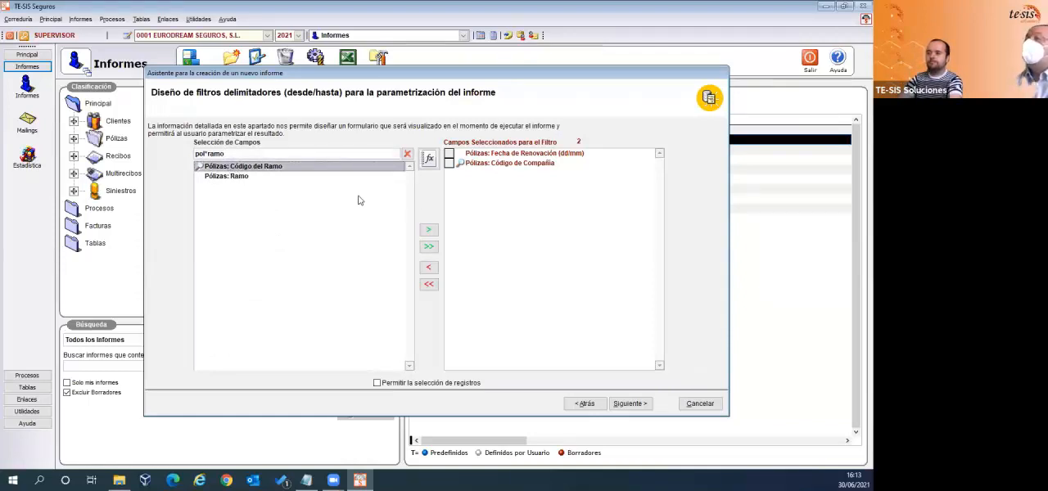
pyautogui.click(431, 230)
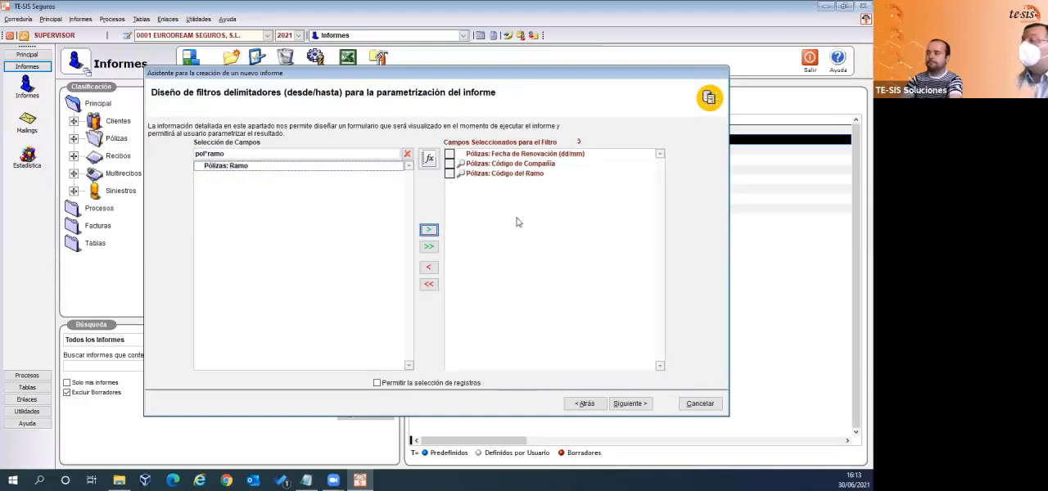
# - Continue to the report finalization page and enter "Pólizas en vigor por vencimiento" as the description
pyautogui.click(632, 406)
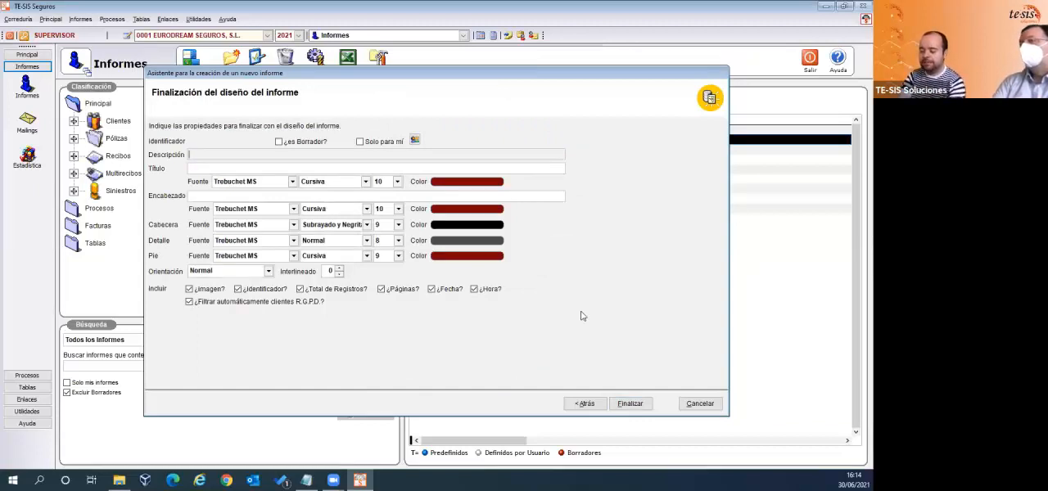
pyautogui.write('Pólizas en vu')
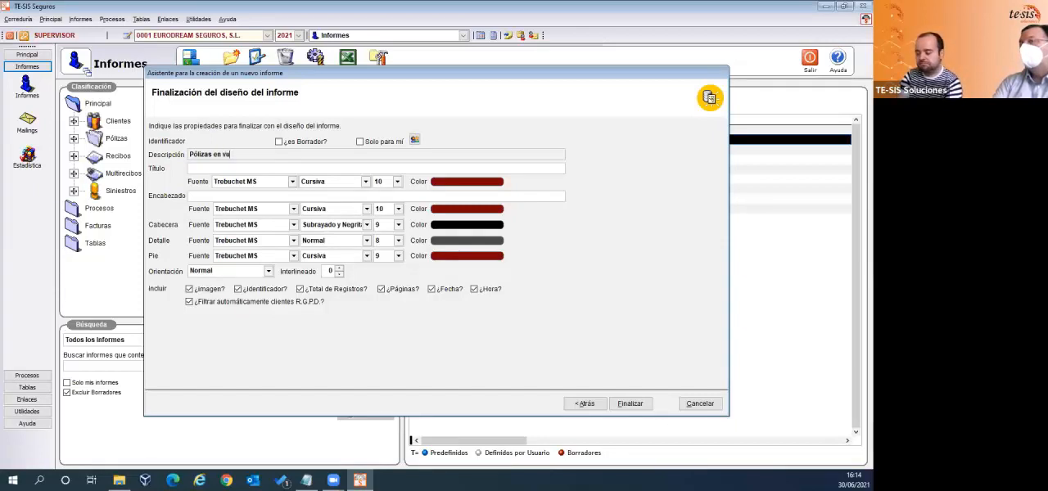
pyautogui.press('BackSpace')
pyautogui.write('igor')
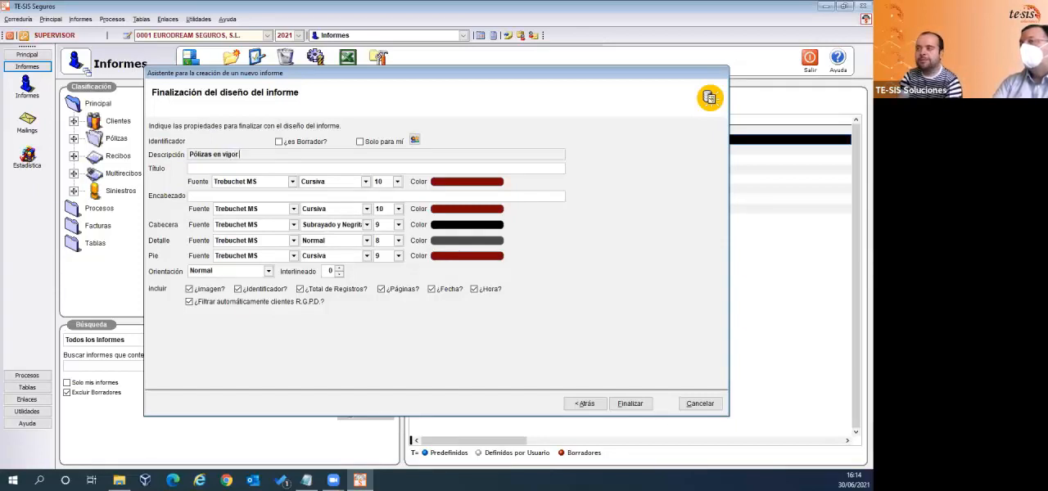
pyautogui.write(' por vencimiento')
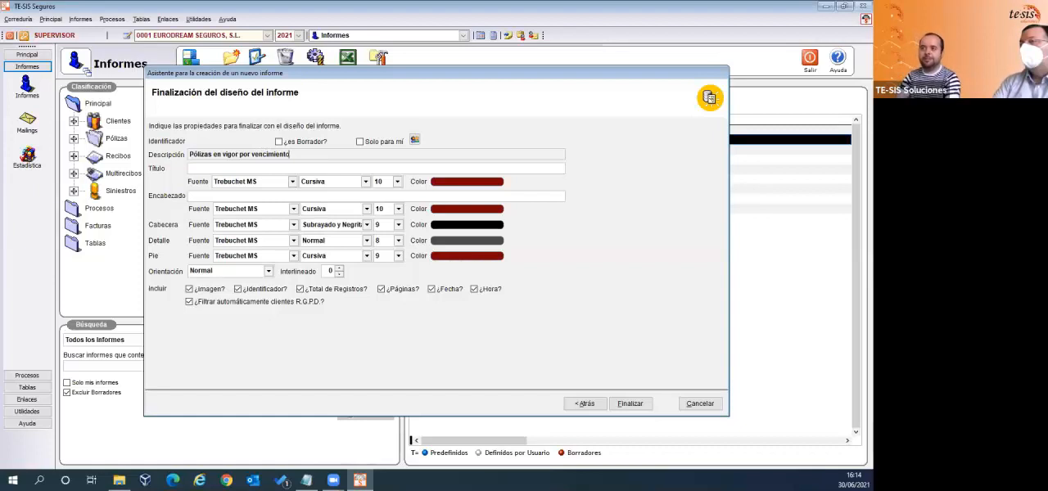
# - Shorten the description to "Pólizas por vencimiento" and copy it into the report title
pyautogui.click(237, 153)
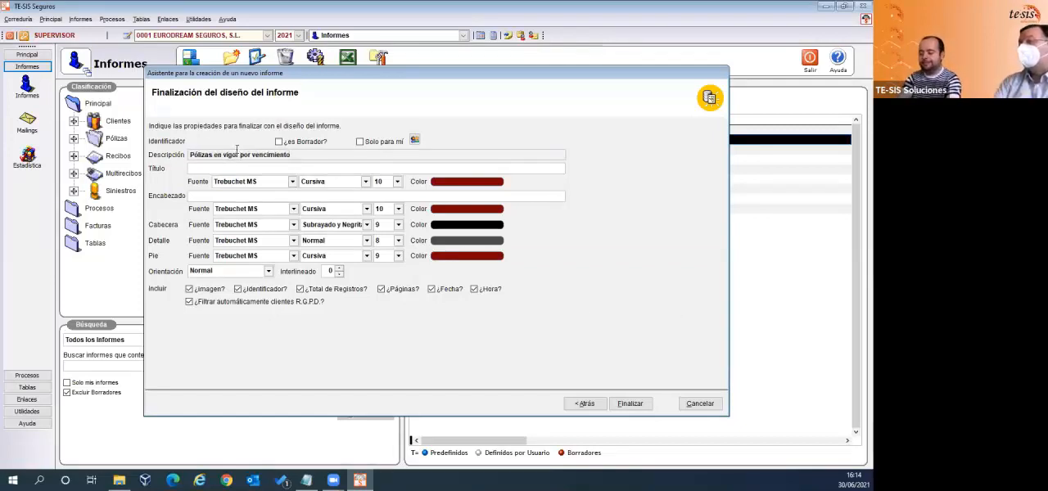
pyautogui.press('BackSpace')
pyautogui.press('BackSpace')
pyautogui.press('BackSpace')
pyautogui.press('BackSpace')
pyautogui.press('BackSpace')
pyautogui.press('BackSpace')
pyautogui.press('BackSpace')
pyautogui.press('BackSpace')
pyautogui.press('BackSpace')
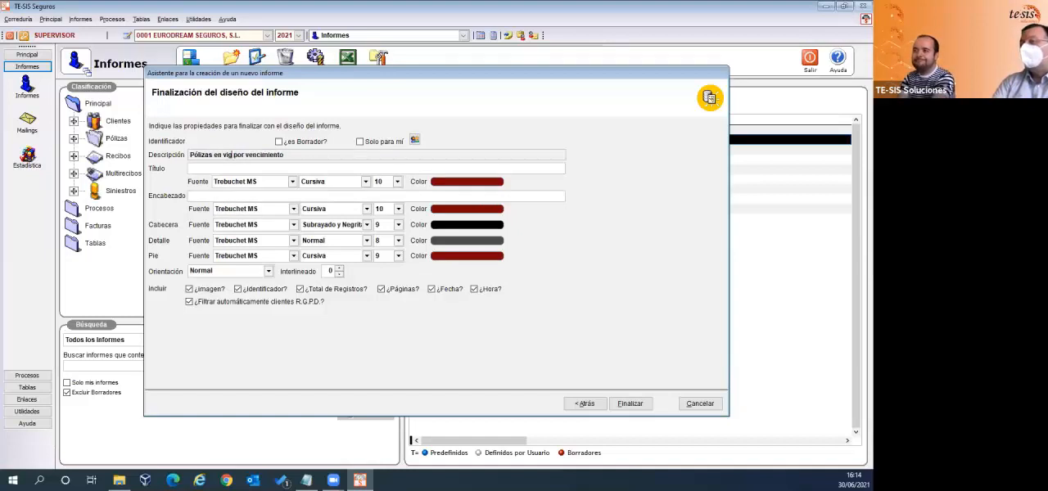
pyautogui.press('BackSpace')
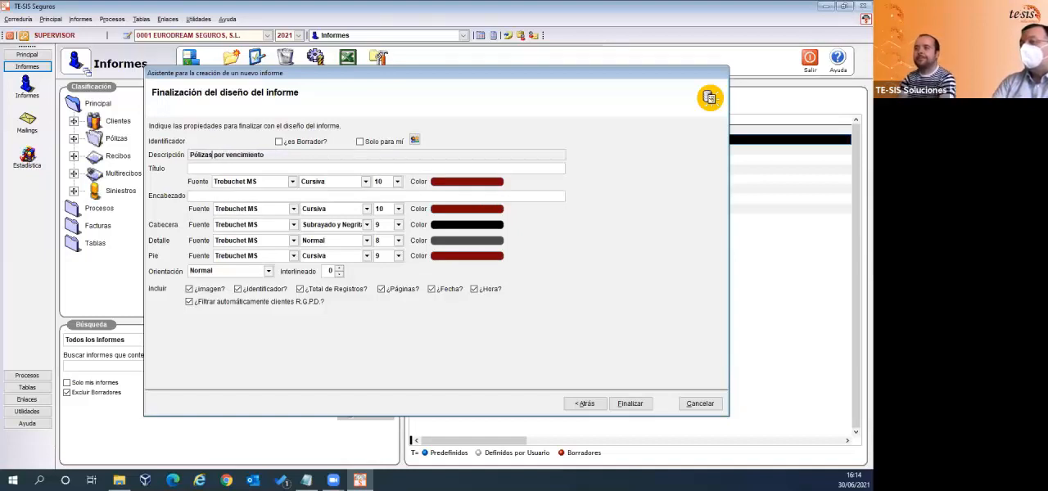
pyautogui.hotkey('shift', 'Home')
pyautogui.hotkey('ctrl', 'c')
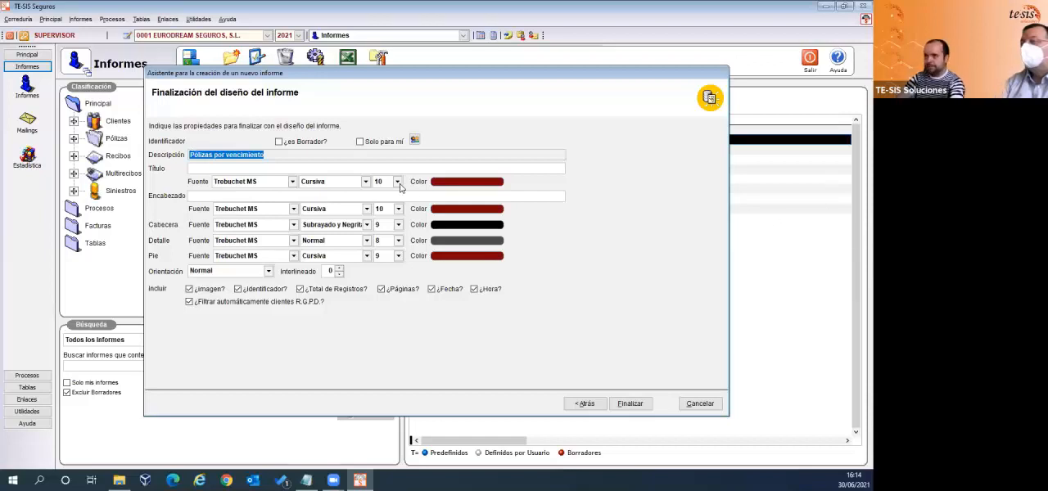
pyautogui.click(222, 170)
pyautogui.hotkey('ctrl', 'v')
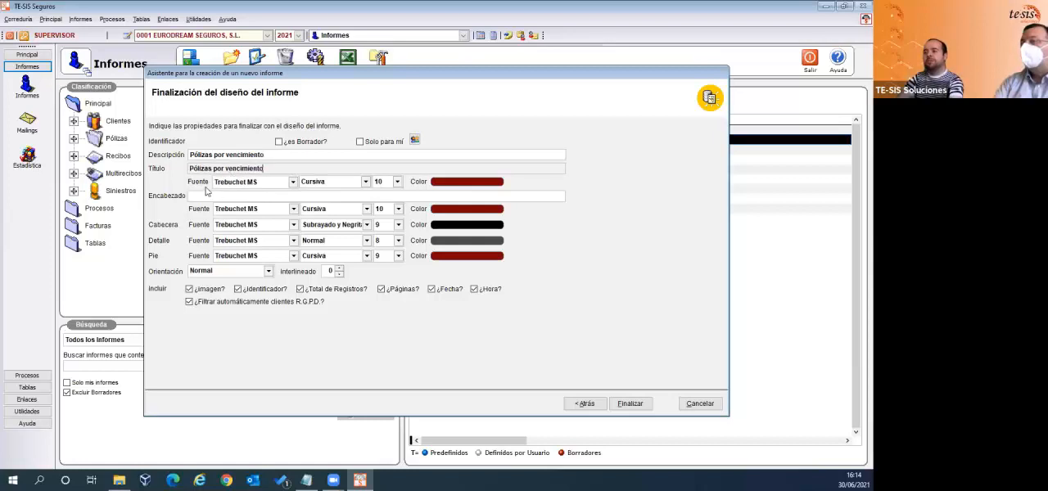
# - Disable the automatic R.G.P.D. client filter, set the orientation to Apaisado, and finish the report design
pyautogui.click(188, 303)
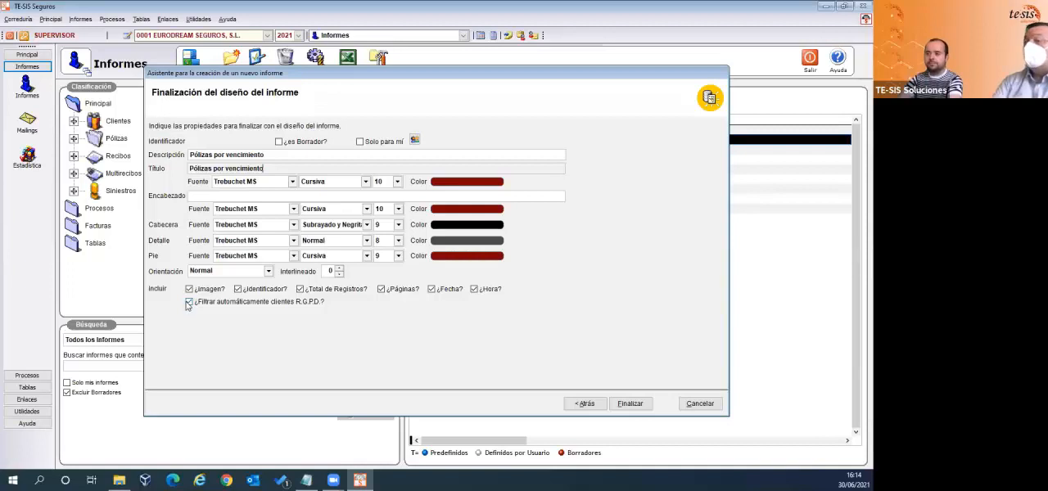
pyautogui.click(189, 303)
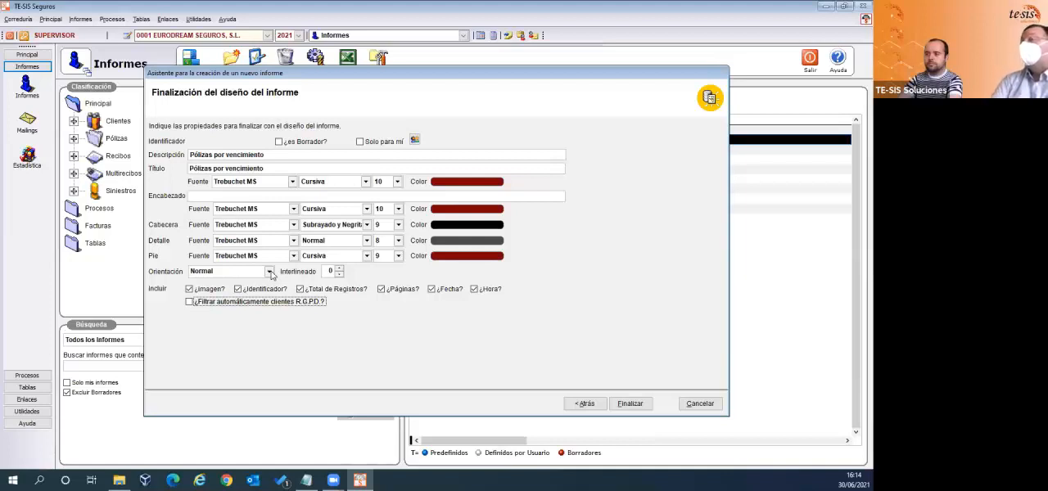
pyautogui.click(270, 272)
pyautogui.click(269, 272)
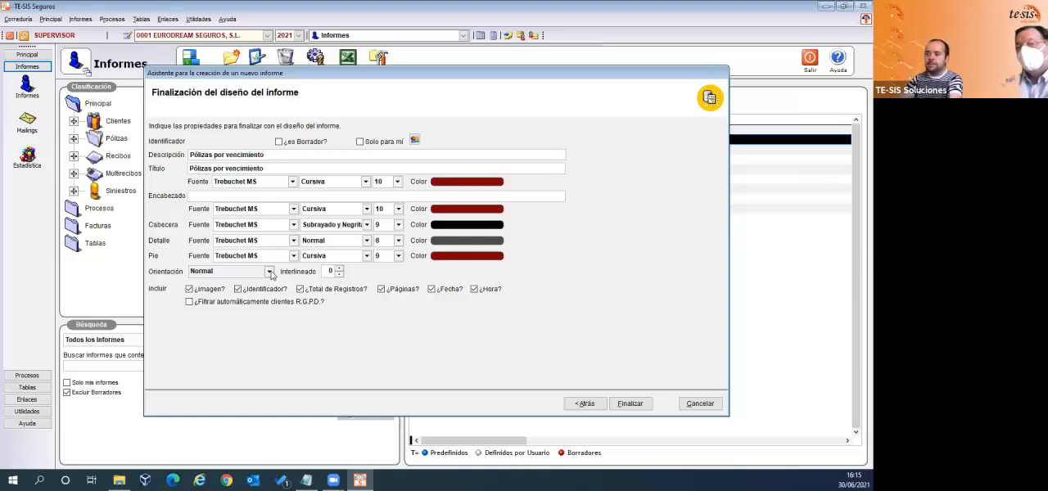
pyautogui.click(270, 272)
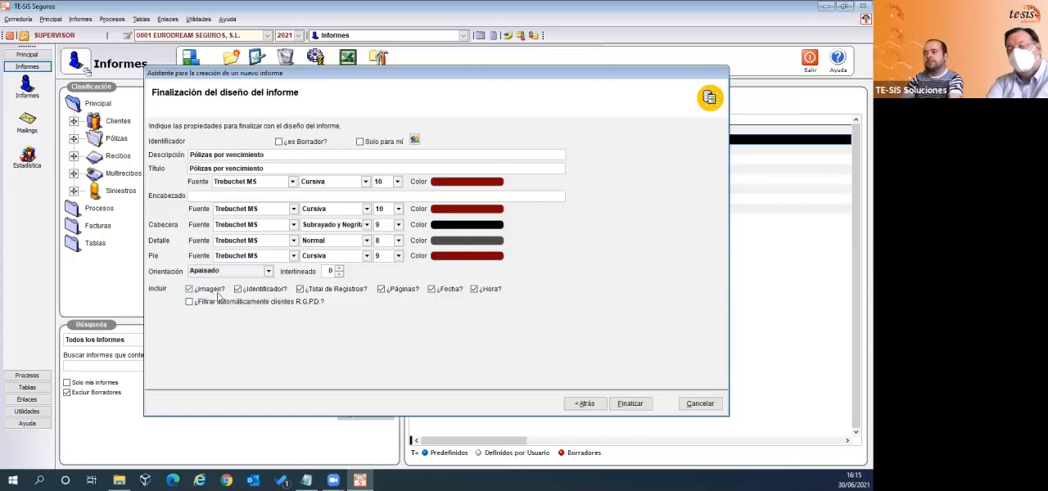
pyautogui.click(630, 403)
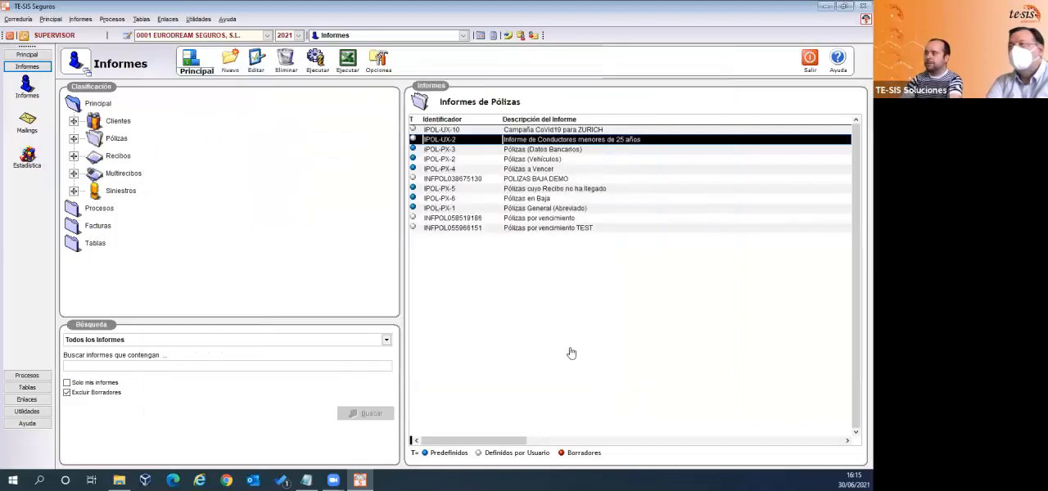
# - Run the new Pólizas por vencimiento report for renewal dates from 01/07 to 31/07
pyautogui.click(559, 220)
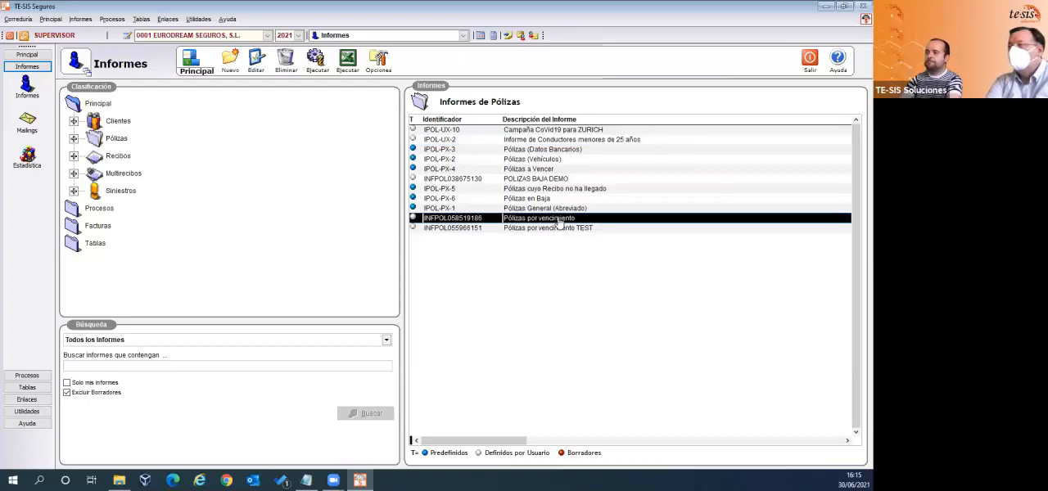
pyautogui.doubleClick(559, 220)
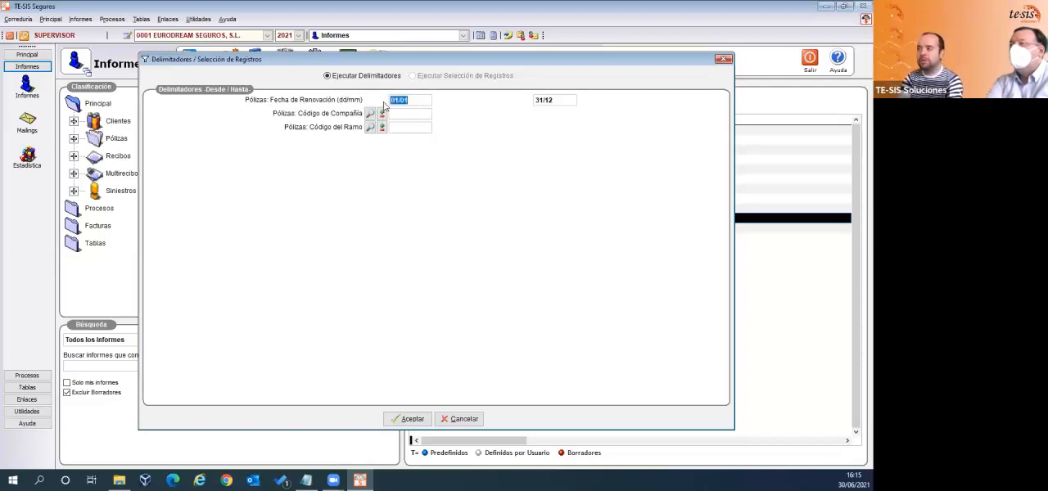
pyautogui.write('01')
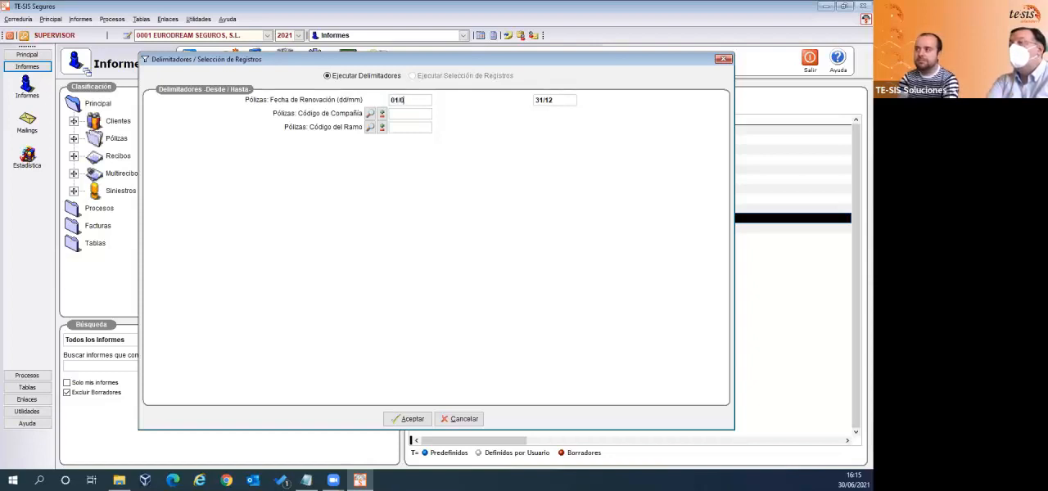
pyautogui.press('Tab')
pyautogui.write('31')
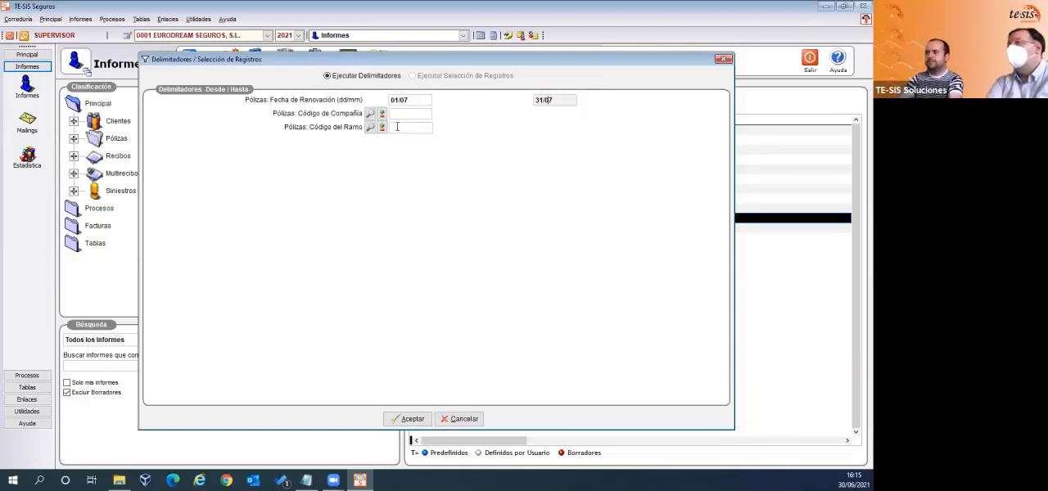
pyautogui.click(417, 418)
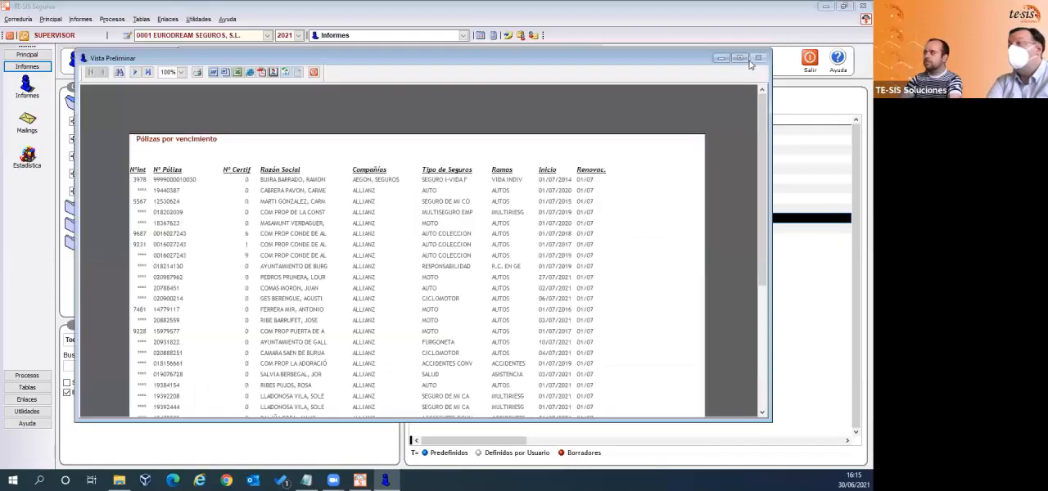
# - Enlarge the report preview, examine its columns and rows, and close the preview
pyautogui.click(745, 60)
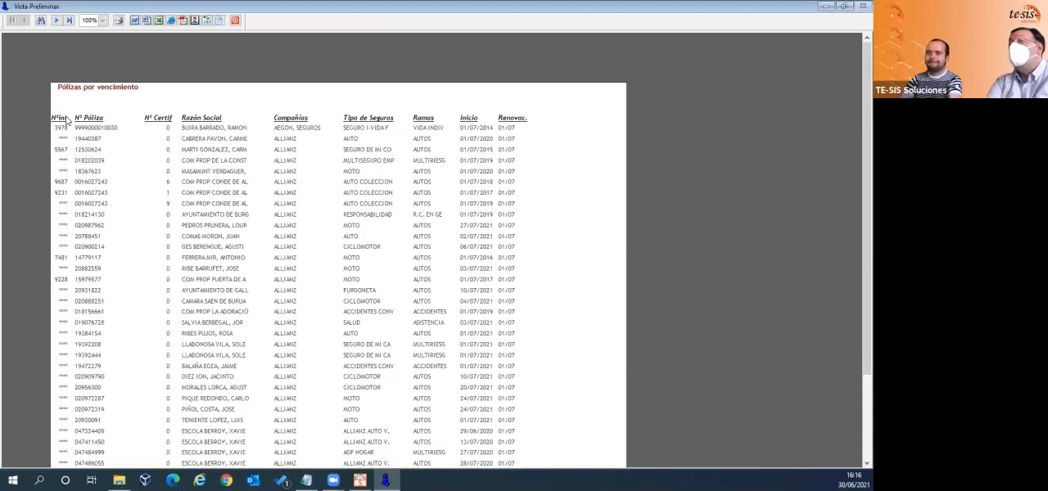
pyautogui.scroll(-1, 99, 63)
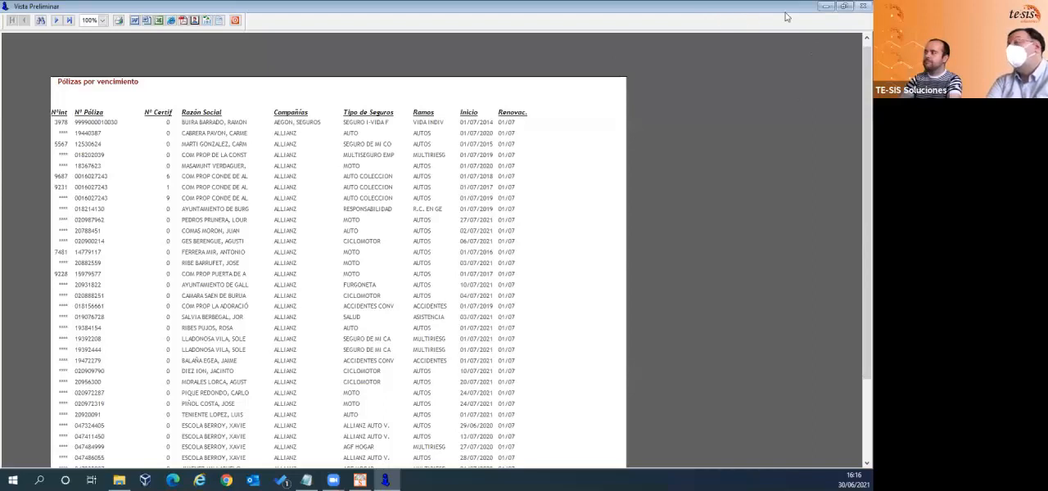
pyautogui.click(841, 6)
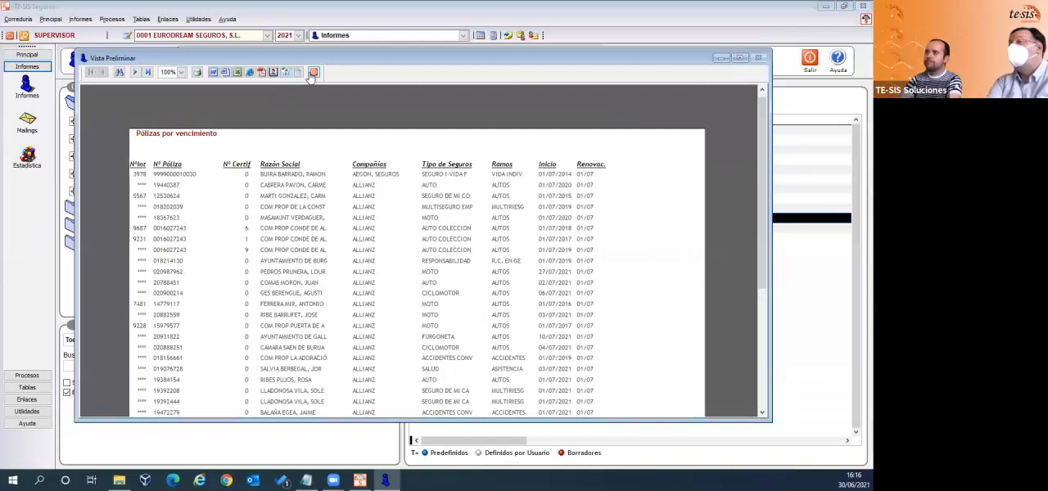
pyautogui.click(314, 73)
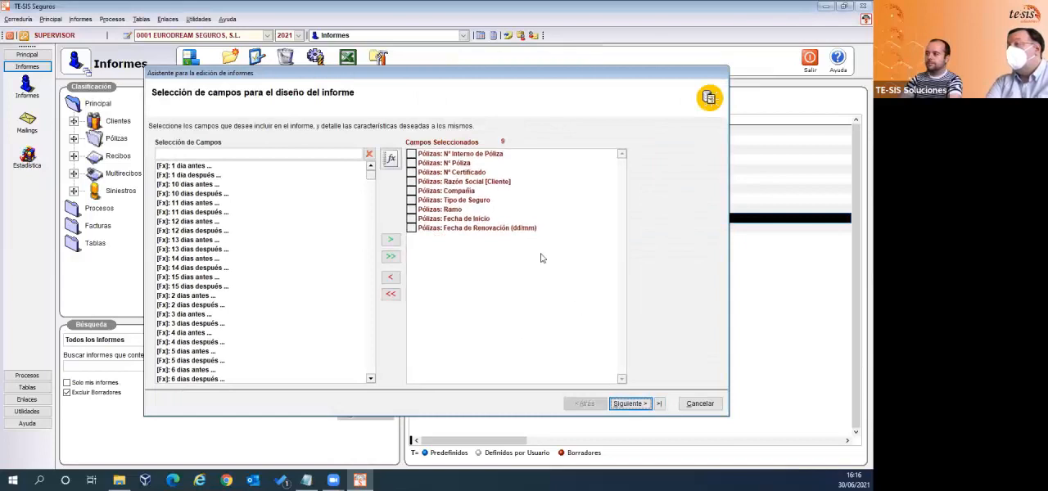
# - In the report's field selection, set the Nº Interno de Póliza column width to 8 and its title to "Nºinterno"
pyautogui.click(470, 154)
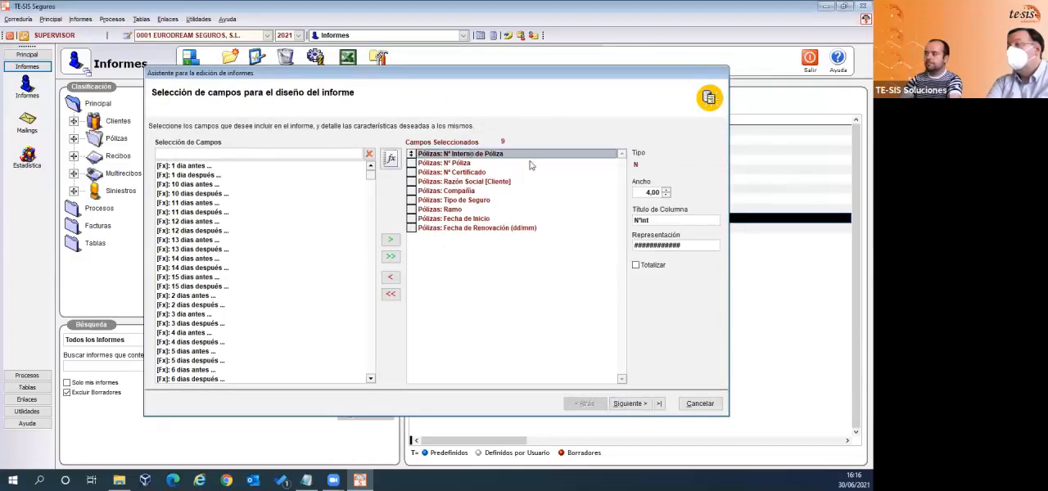
pyautogui.click(651, 192)
pyautogui.moveTo(656, 191); pyautogui.dragTo(632, 190)
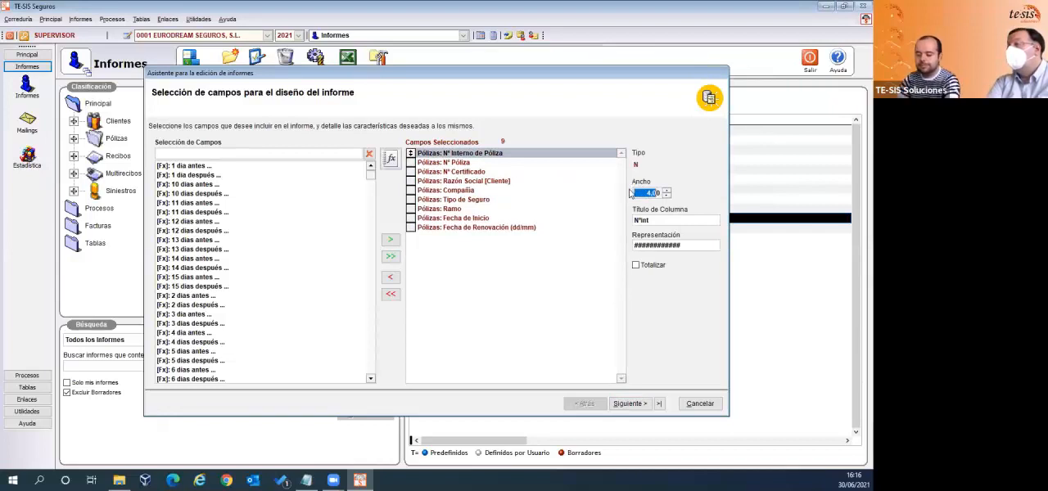
pyautogui.write('8')
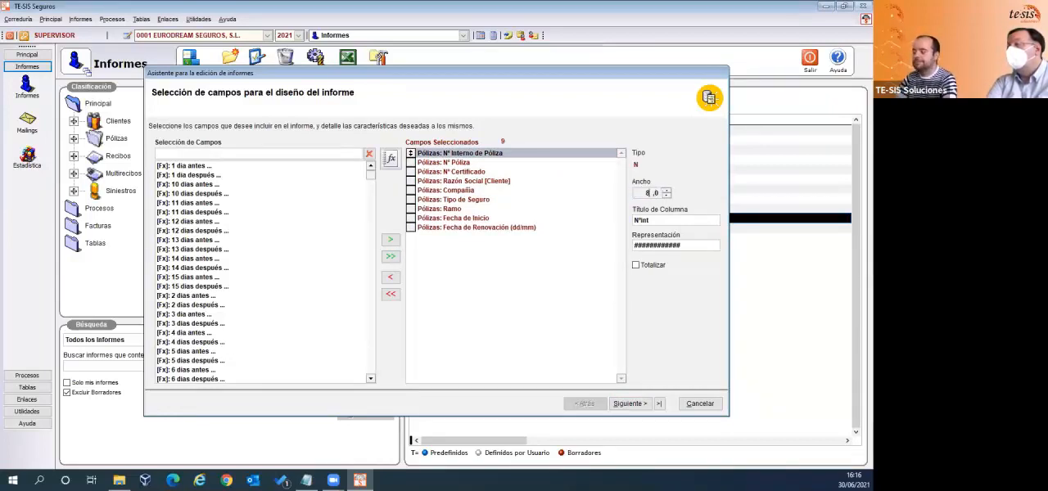
pyautogui.press('Tab')
pyautogui.click(653, 220)
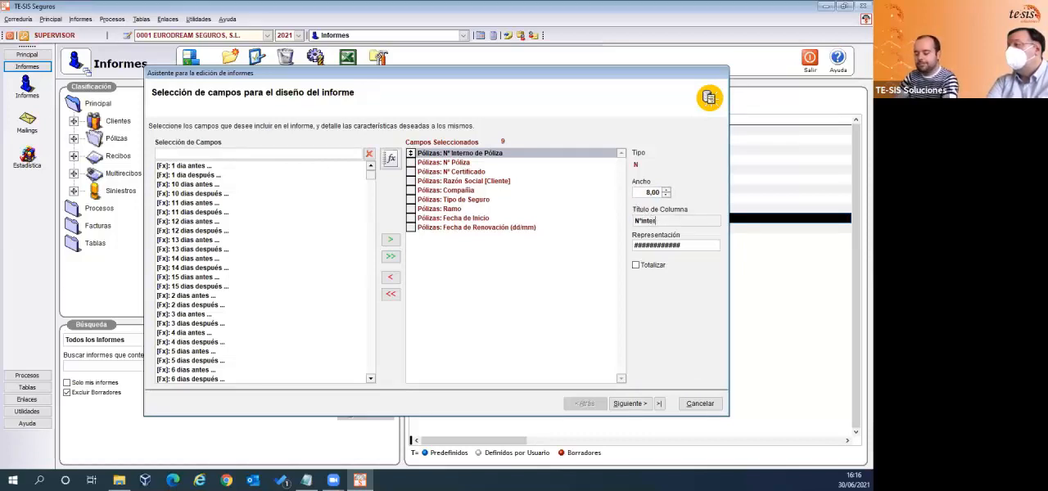
pyautogui.write('erno')
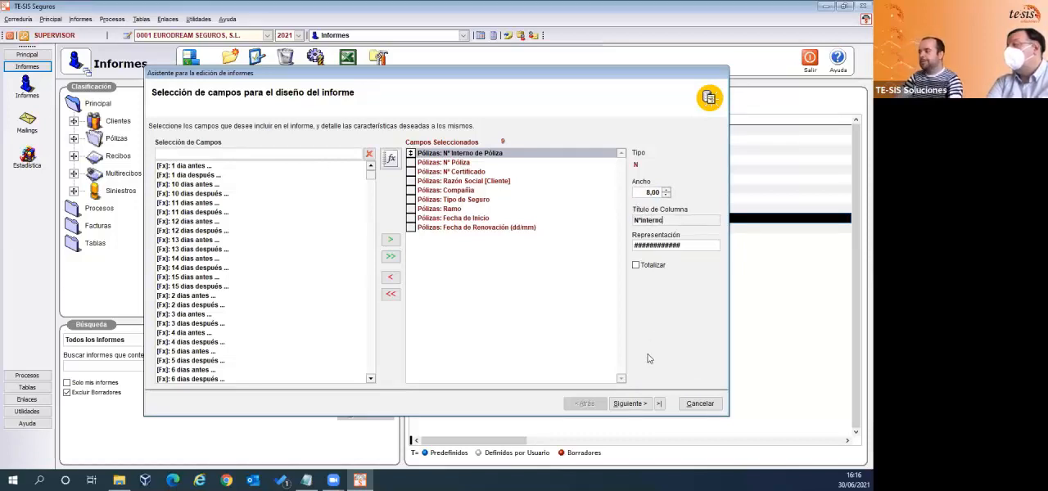
# - Jump to the end of the editing wizard, return to the field selection, and advance to the sort order page
pyautogui.click(659, 404)
pyautogui.click(585, 404)
pyautogui.click(586, 405)
pyautogui.click(585, 404)
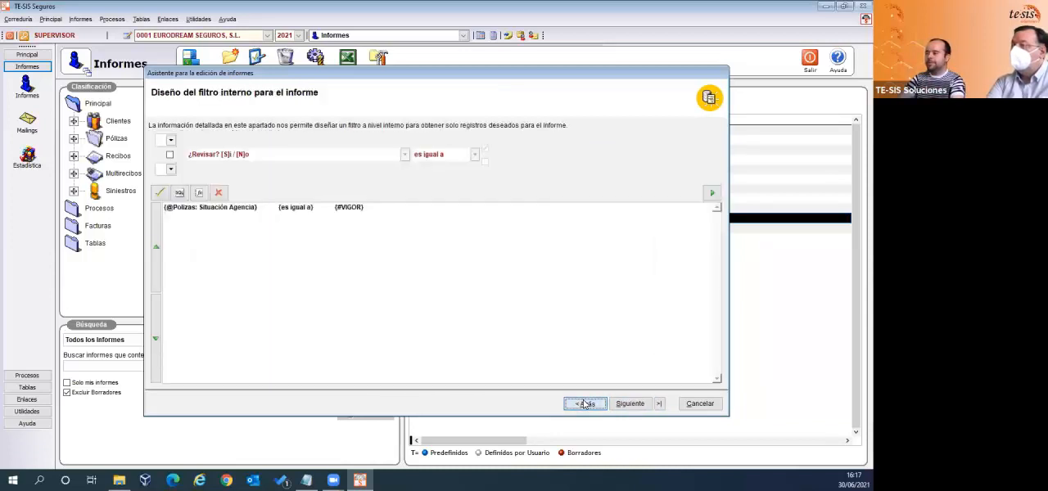
pyautogui.click(585, 405)
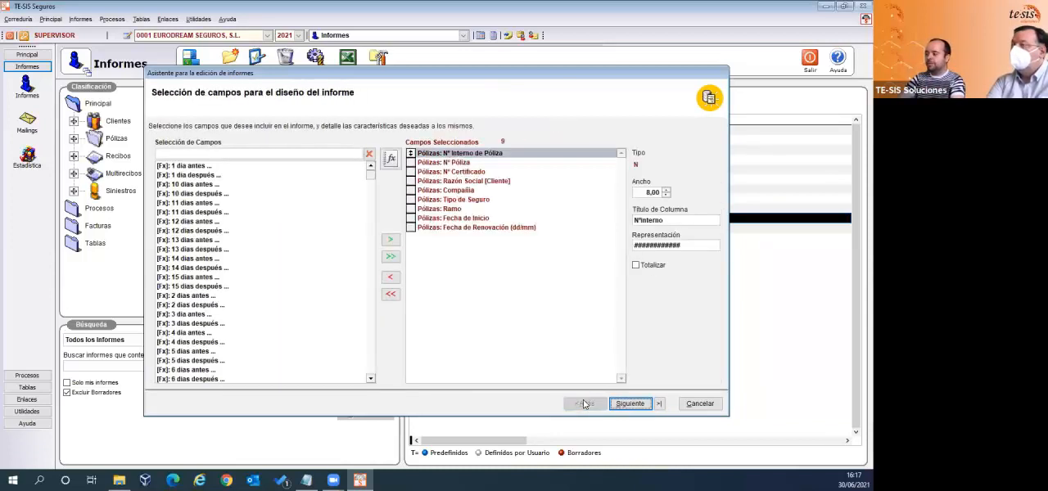
pyautogui.click(645, 403)
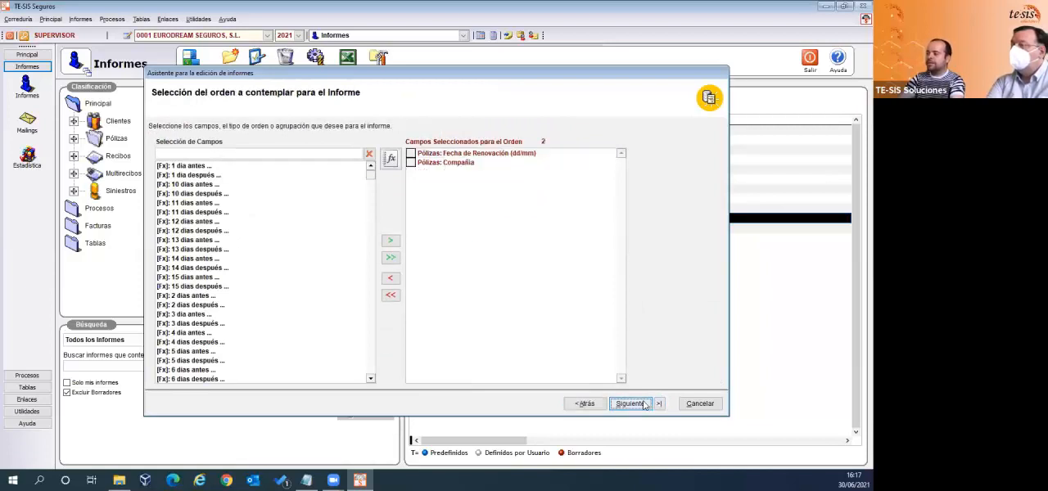
# - Go back to the field selection, jump to the final wizard page, and finish editing the Pólizas por vencimiento report
pyautogui.click(603, 404)
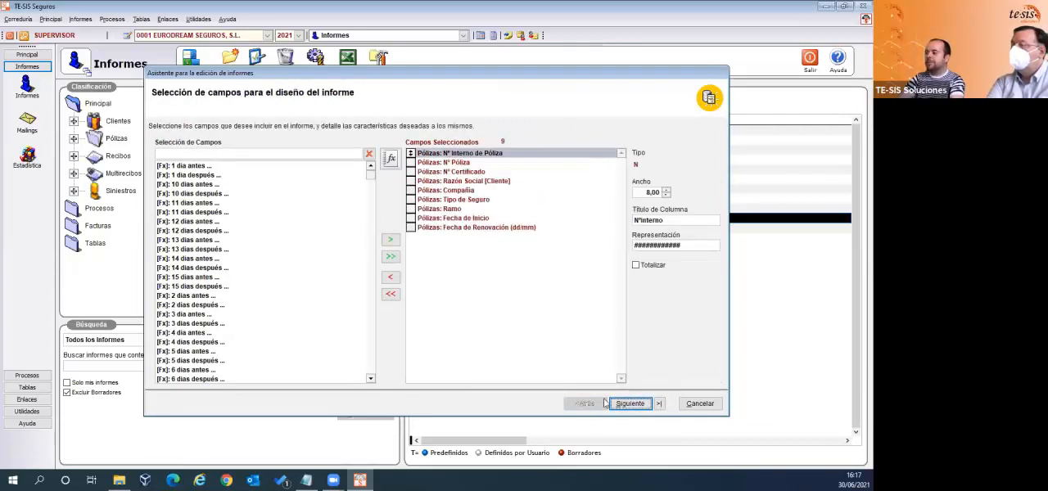
pyautogui.click(660, 404)
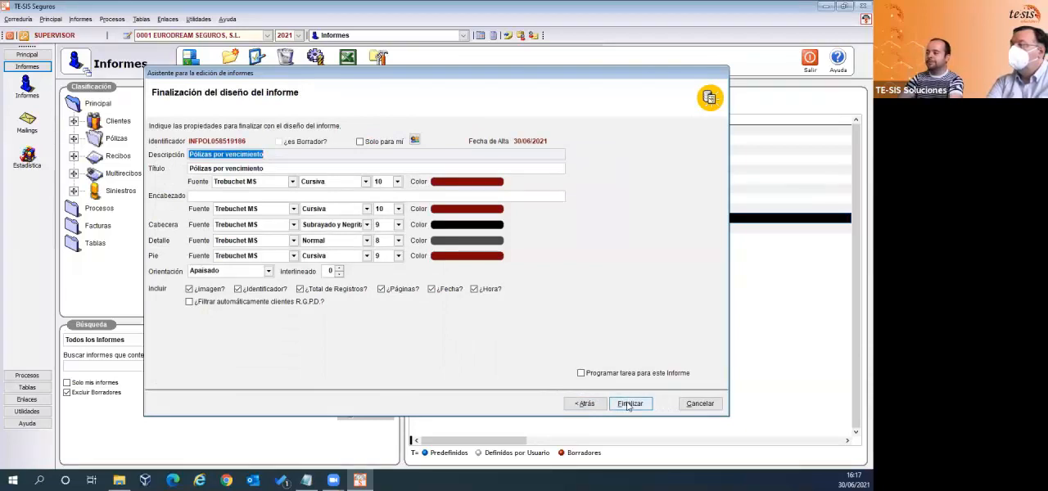
pyautogui.click(629, 403)
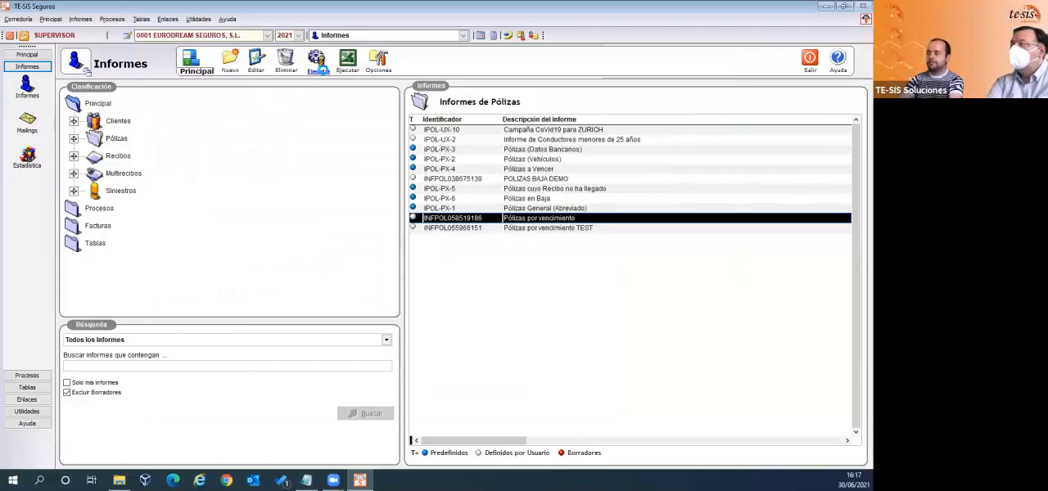
# - Start running the Pólizas por vencimiento report and set the renewal date range from 01/07 to 31/07
pyautogui.click(324, 72)
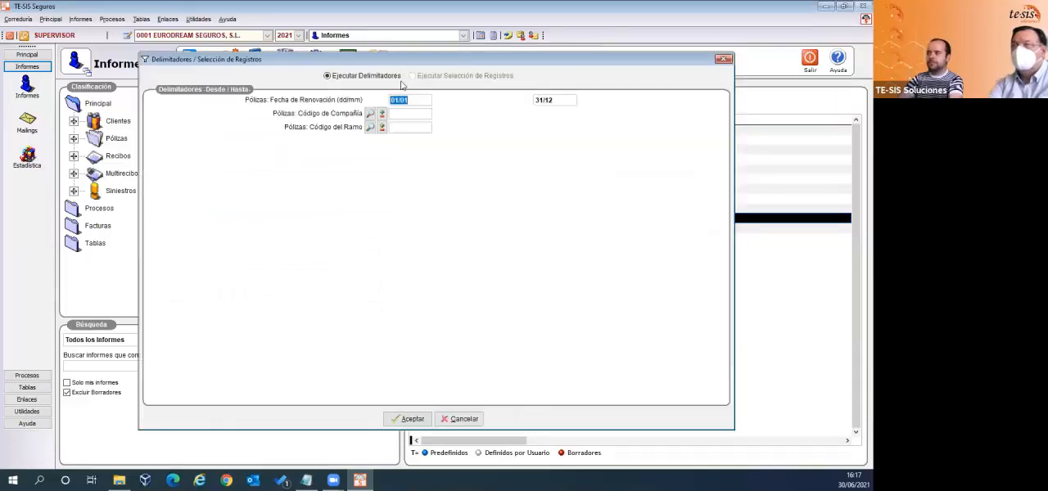
pyautogui.write('01/0')
pyautogui.press('Tab')
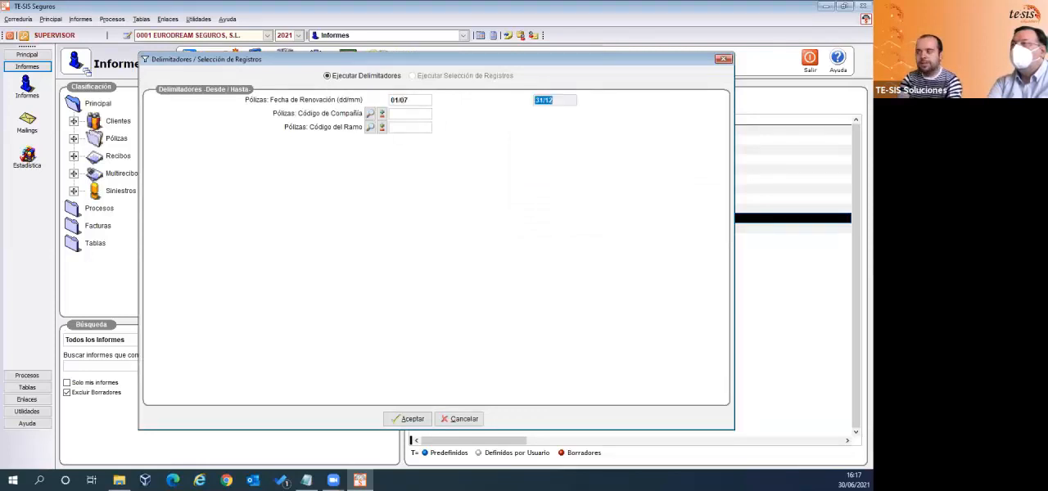
pyautogui.write('31/')
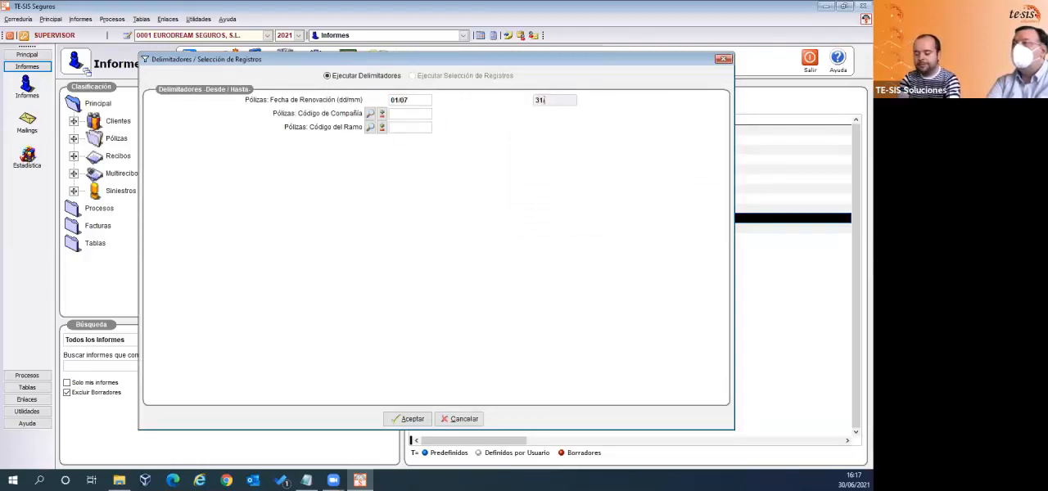
pyautogui.write('07')
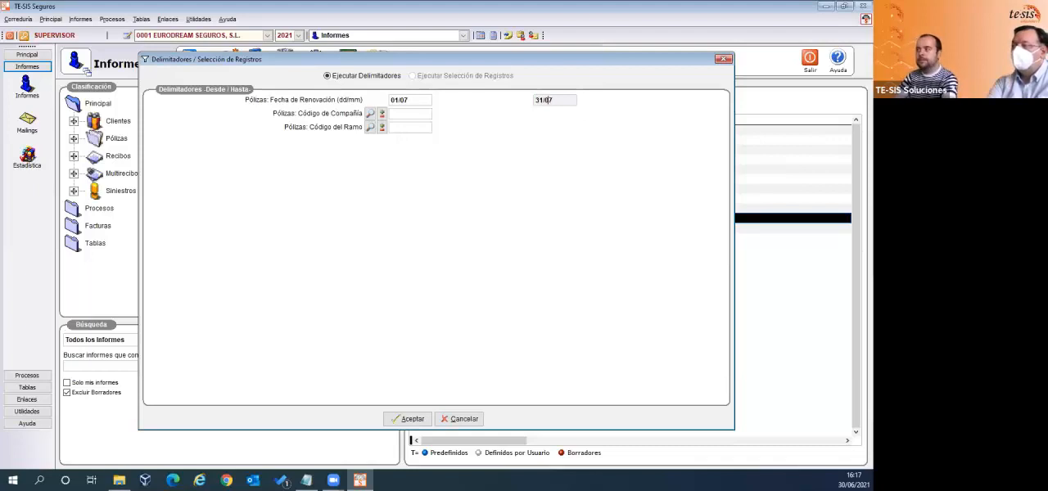
# - Load the companies 03 ALLIANZ and 04 AXA SEGUROS S.A. into the report's company filter selection
pyautogui.click(382, 116)
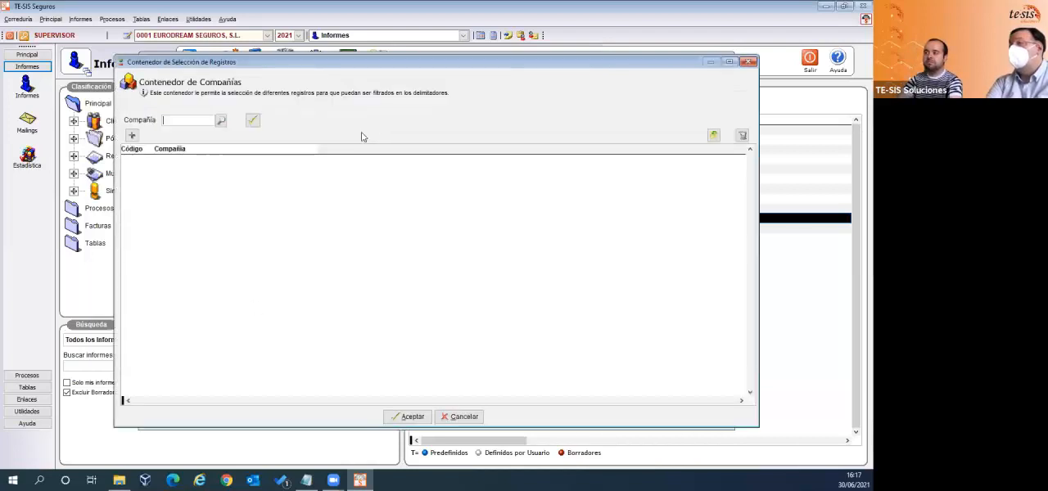
pyautogui.click(131, 135)
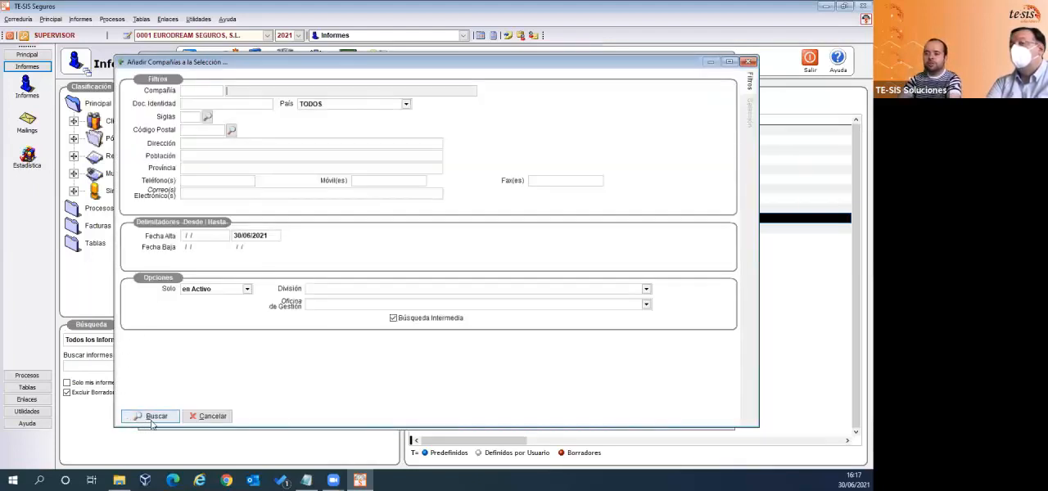
pyautogui.click(152, 419)
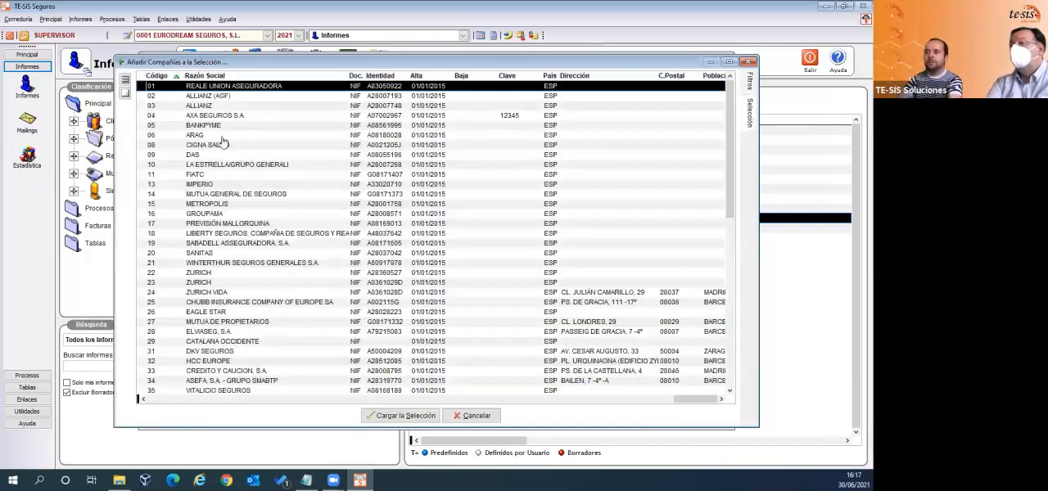
pyautogui.doubleClick(217, 107)
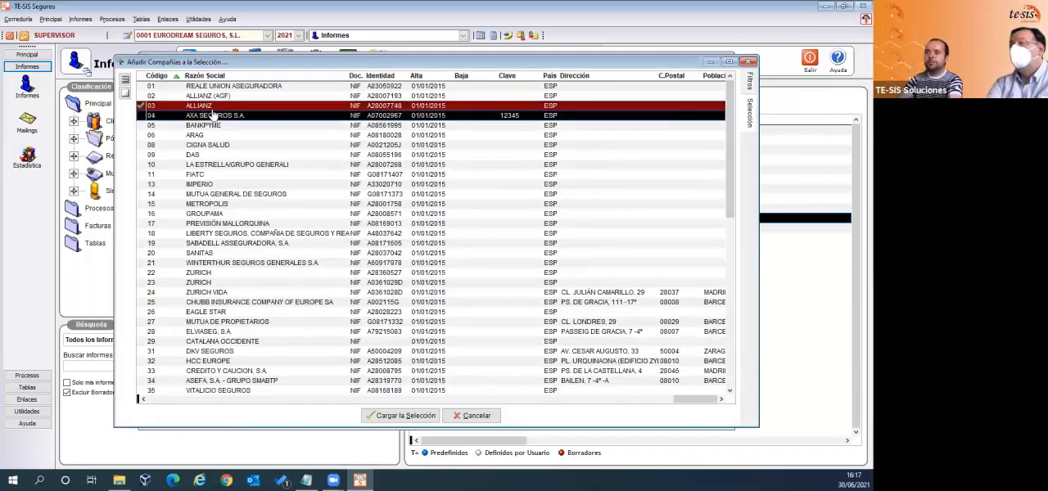
pyautogui.doubleClick(204, 116)
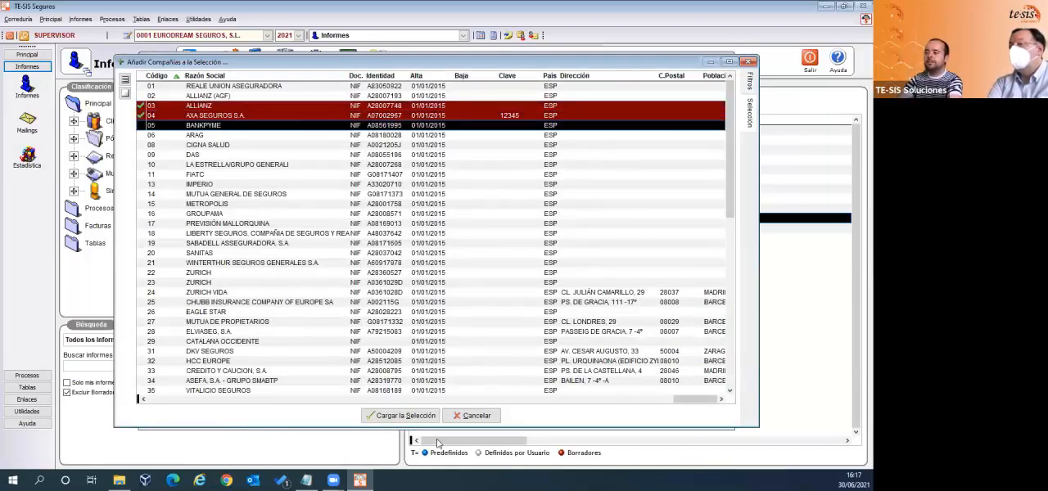
pyautogui.click(425, 417)
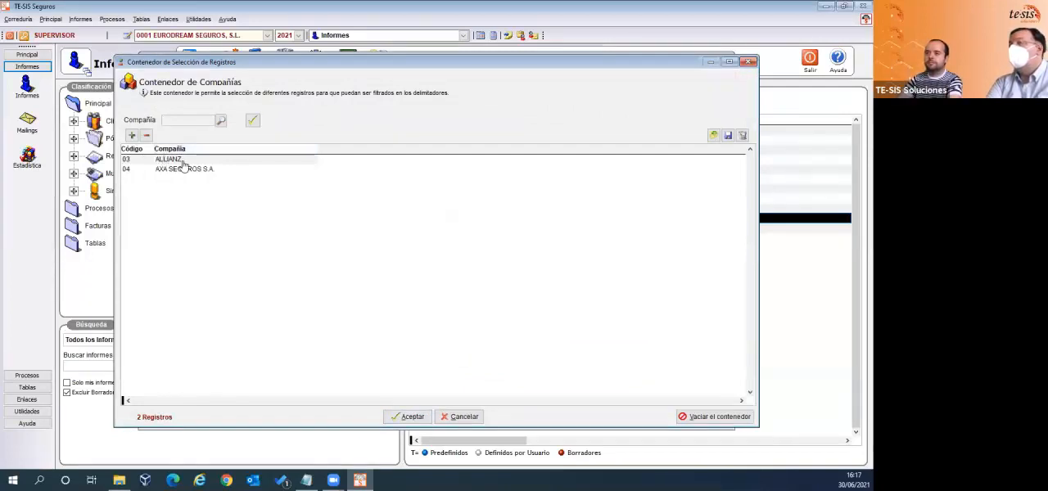
# - Examine the options for saving the company selection as a list, loading a saved list and removing companies, cancelling each
pyautogui.click(727, 136)
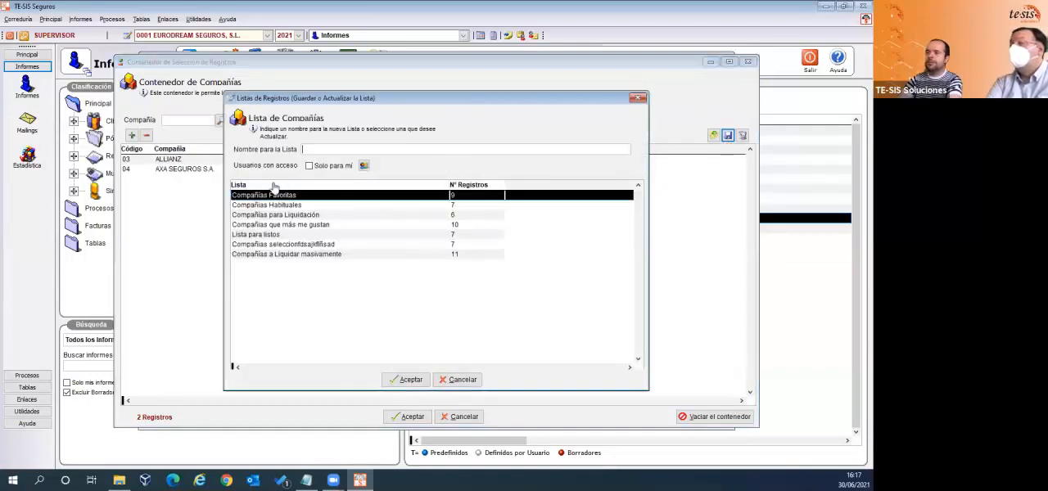
pyautogui.click(474, 381)
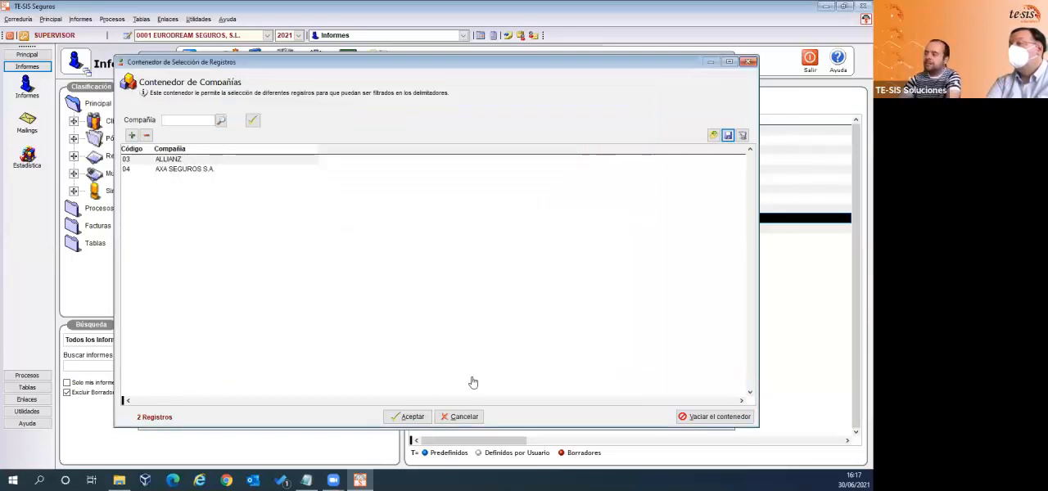
pyautogui.click(712, 136)
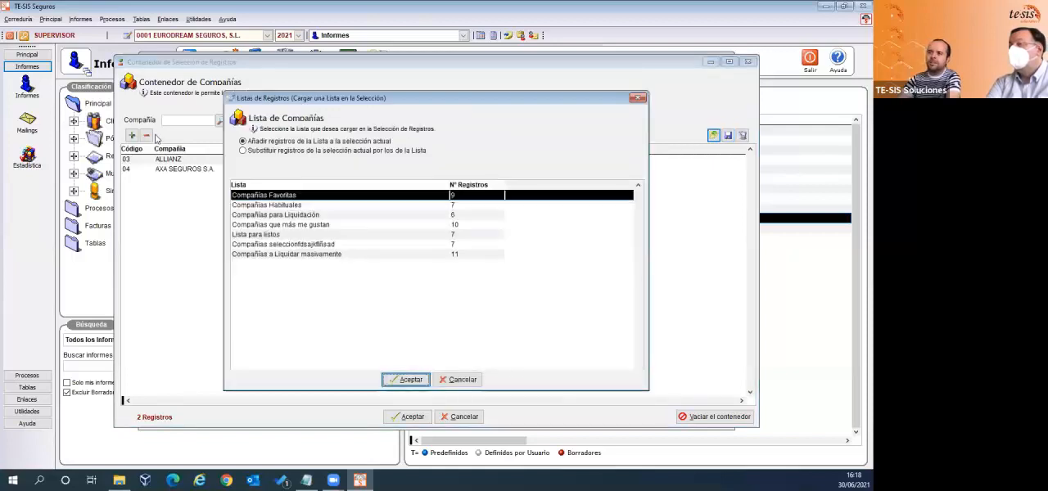
pyautogui.click(461, 380)
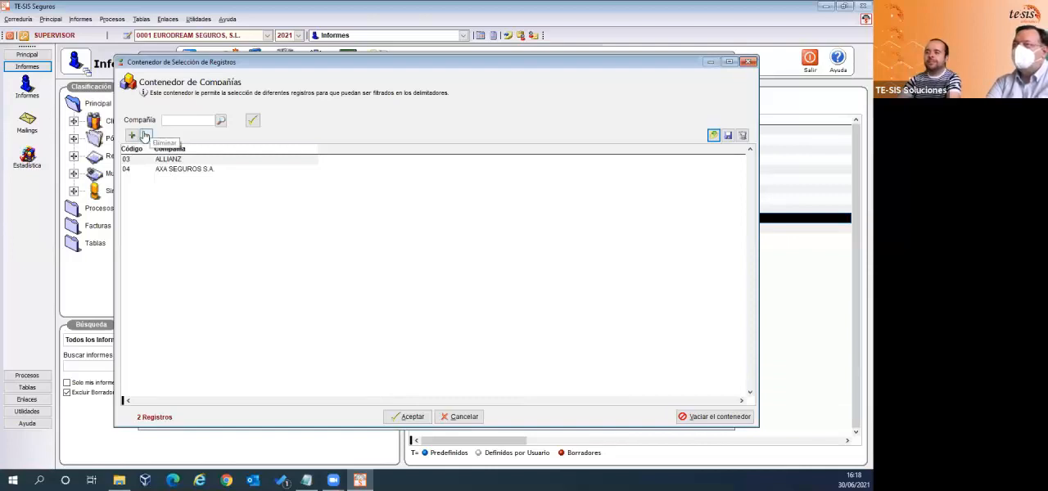
pyautogui.click(145, 135)
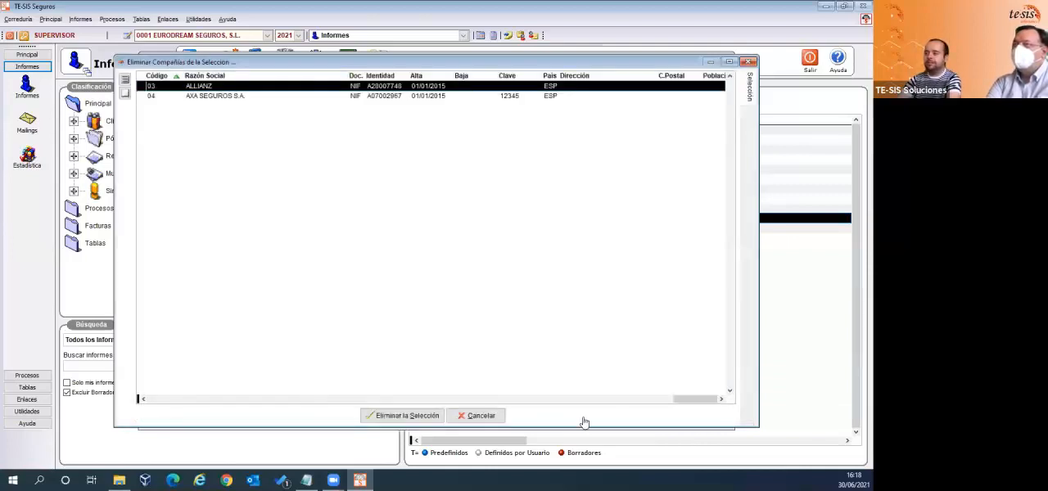
pyautogui.click(478, 416)
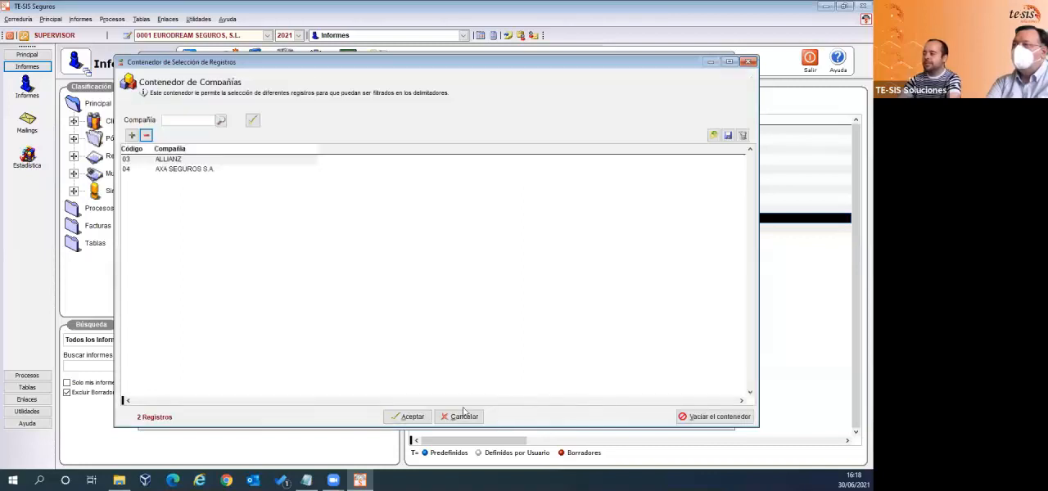
# - Accept the company selection, run the report with these filters, and enlarge its preview
pyautogui.click(414, 416)
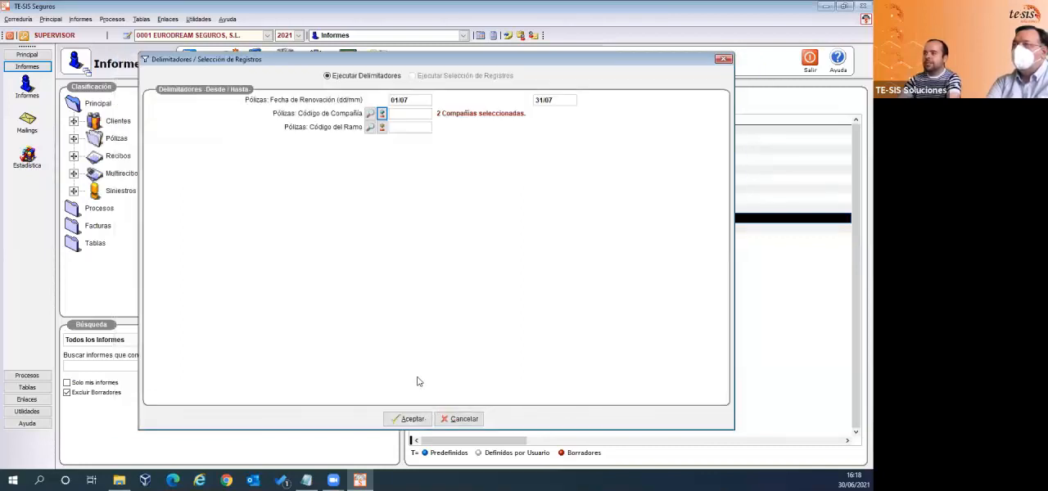
pyautogui.click(409, 419)
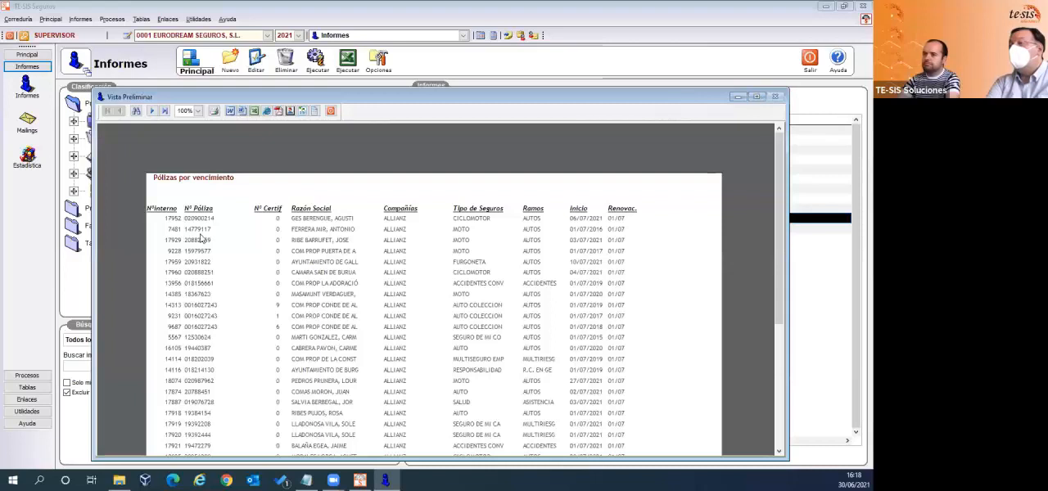
pyautogui.click(757, 96)
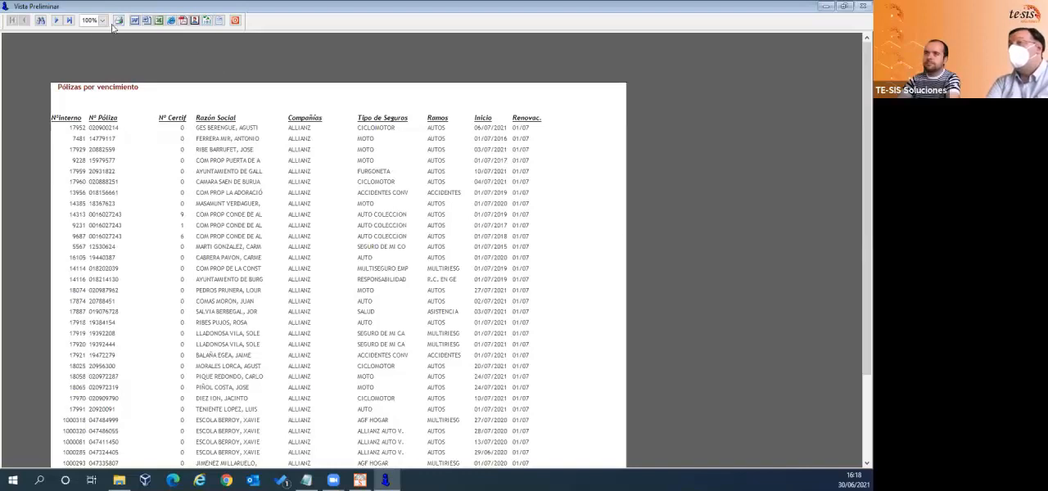
# - Page through the report preview to its last page and go back two pages
pyautogui.click(56, 20)
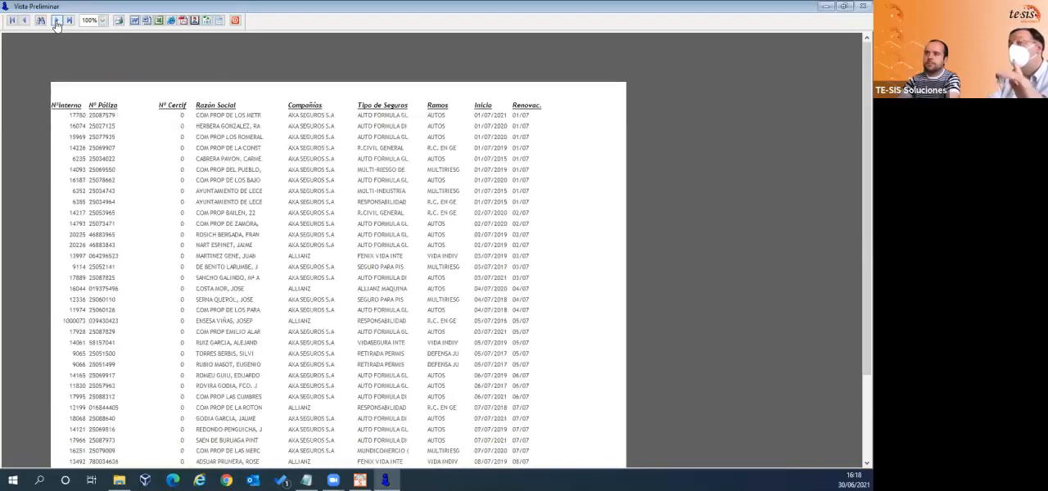
pyautogui.click(56, 21)
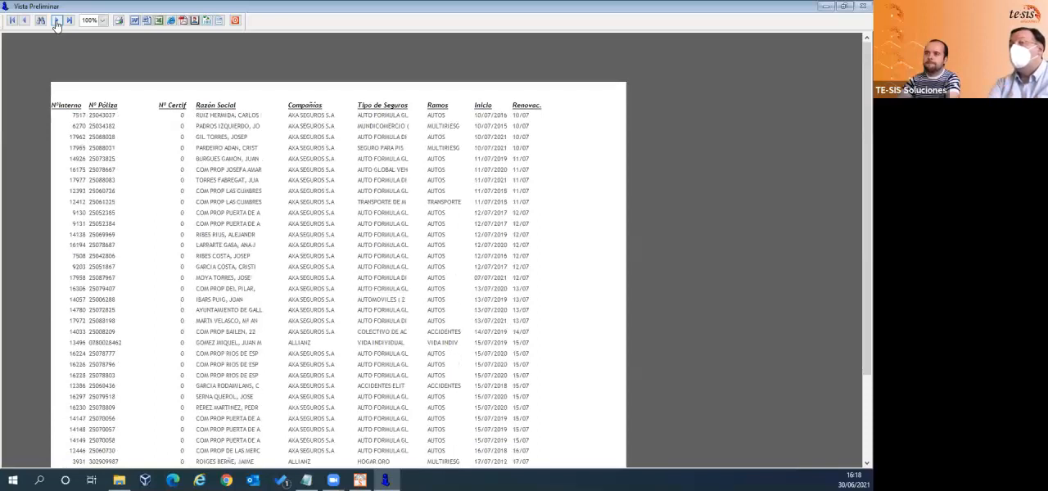
pyautogui.click(55, 22)
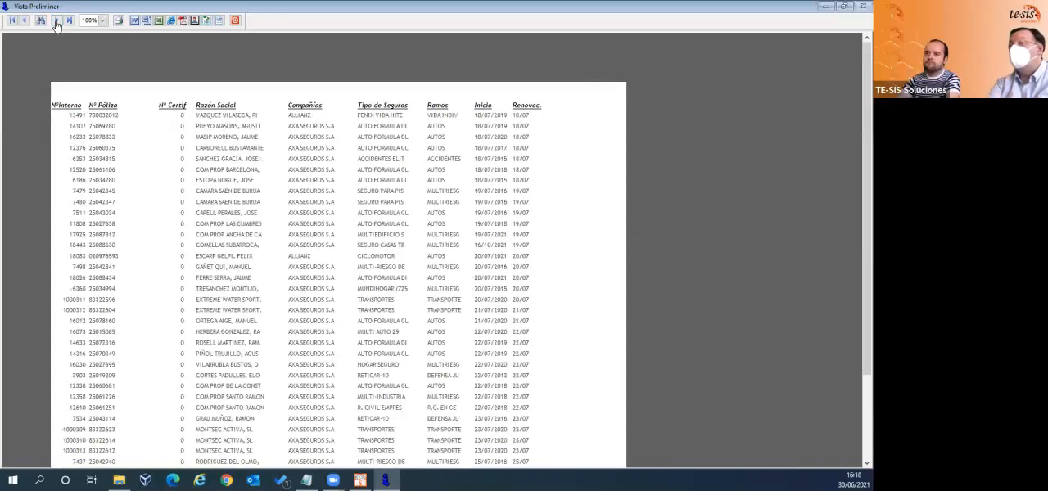
pyautogui.click(56, 23)
pyautogui.click(56, 22)
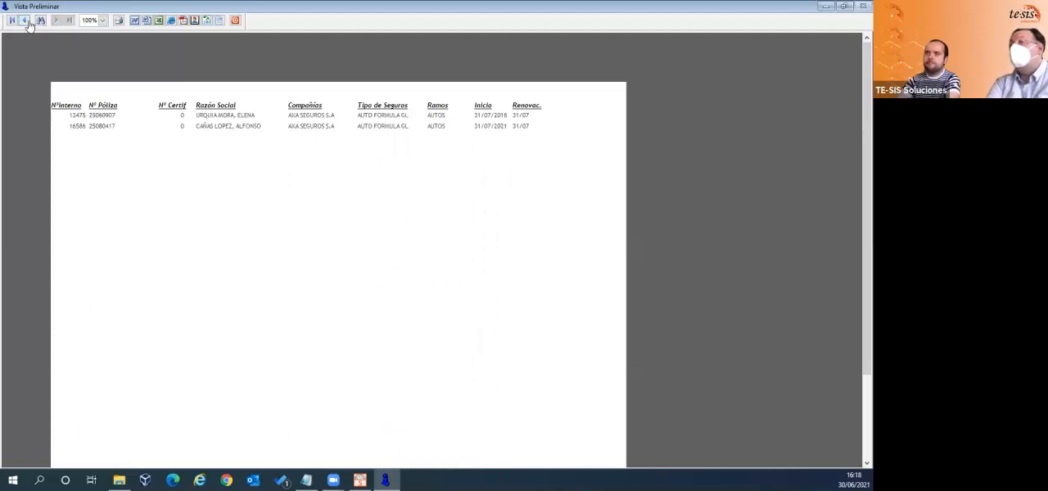
pyautogui.click(25, 21)
pyautogui.click(25, 21)
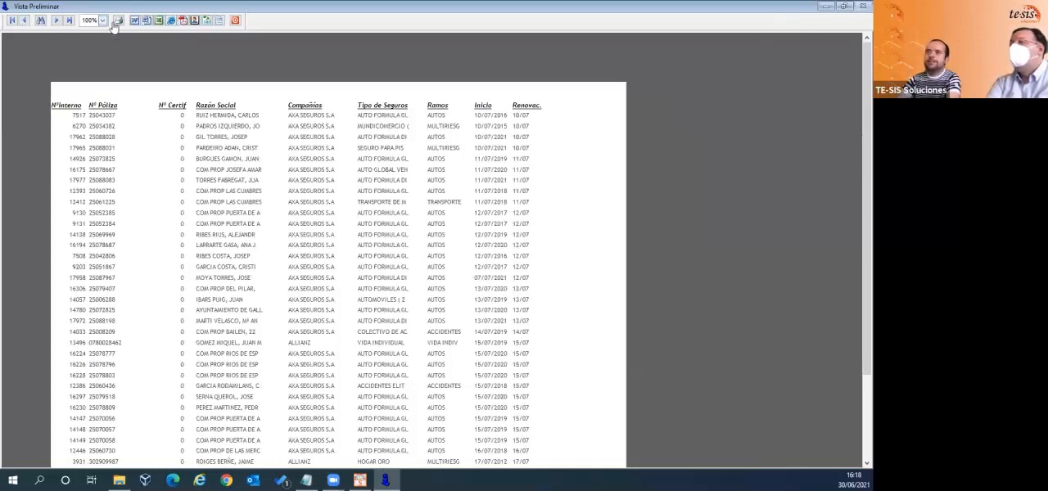
# - Search the current page of the report preview for AYUNTAMIENTO and close the search
pyautogui.click(41, 20)
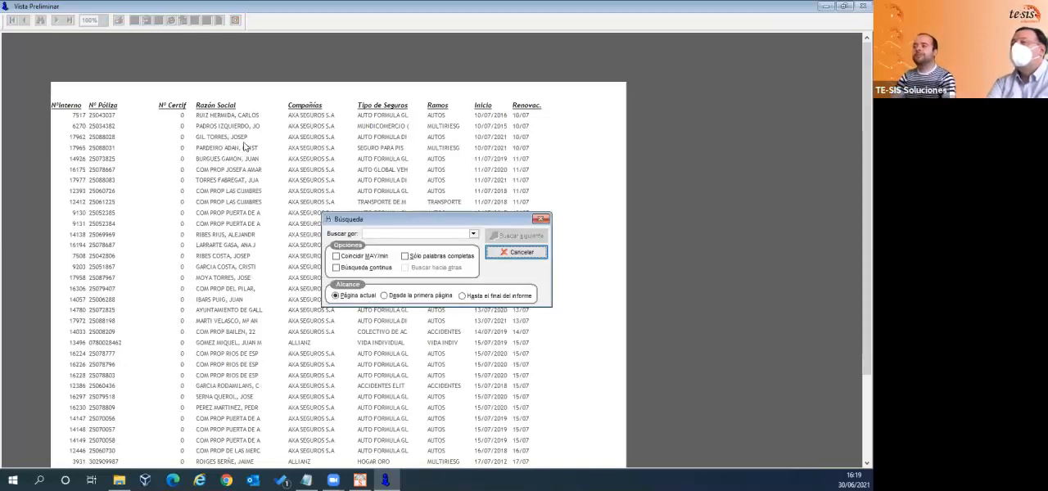
pyautogui.click(404, 235)
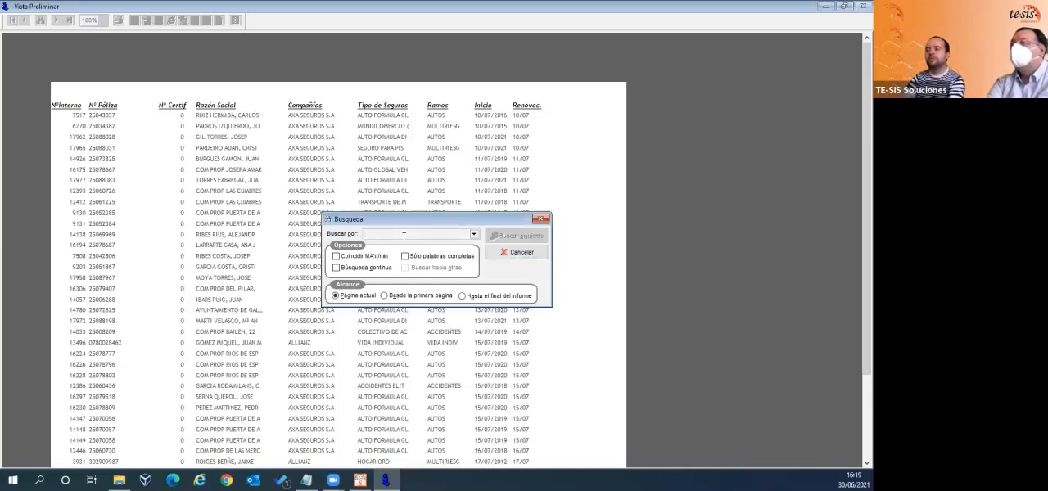
pyautogui.write('A')
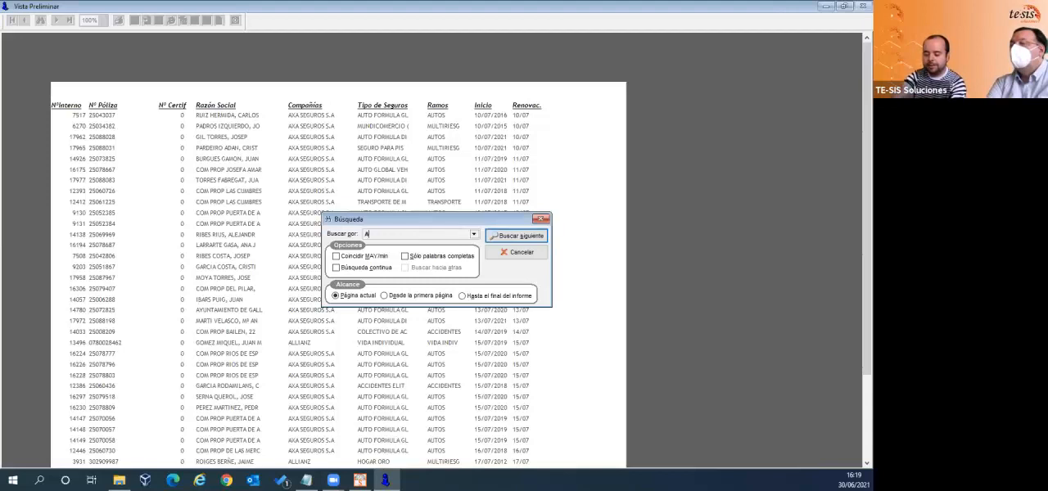
pyautogui.write('YUNTAMIENTO')
pyautogui.click(514, 236)
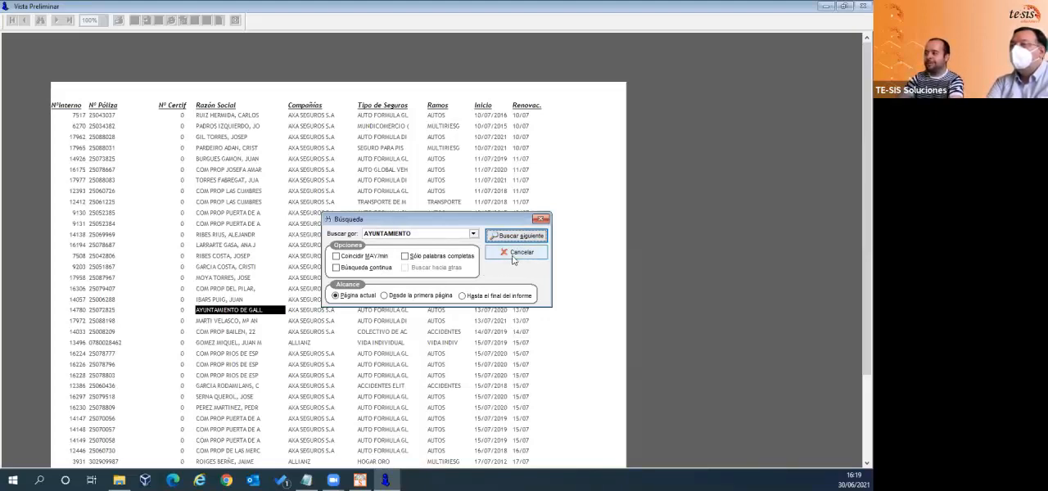
pyautogui.click(517, 252)
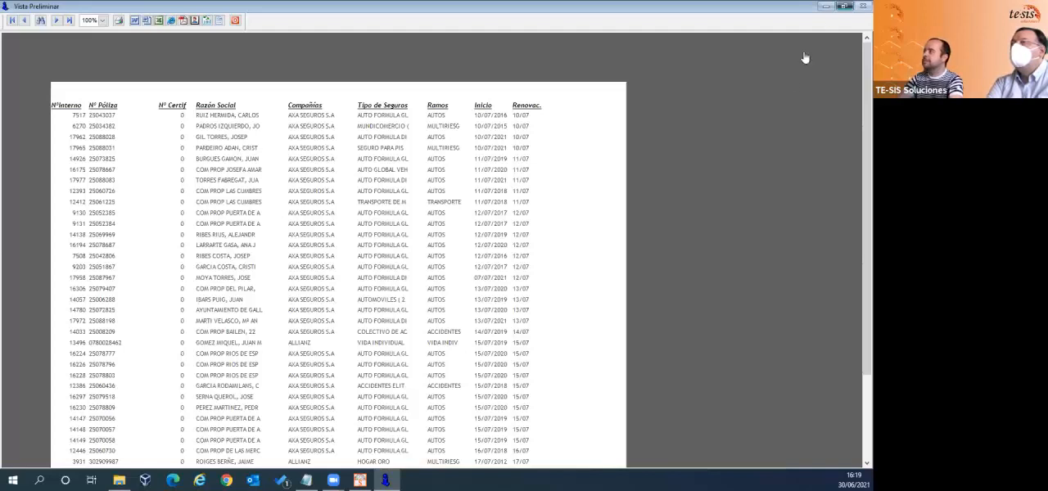
# - Restore and close the report preview, and display the list of Recibos reports
pyautogui.click(847, 5)
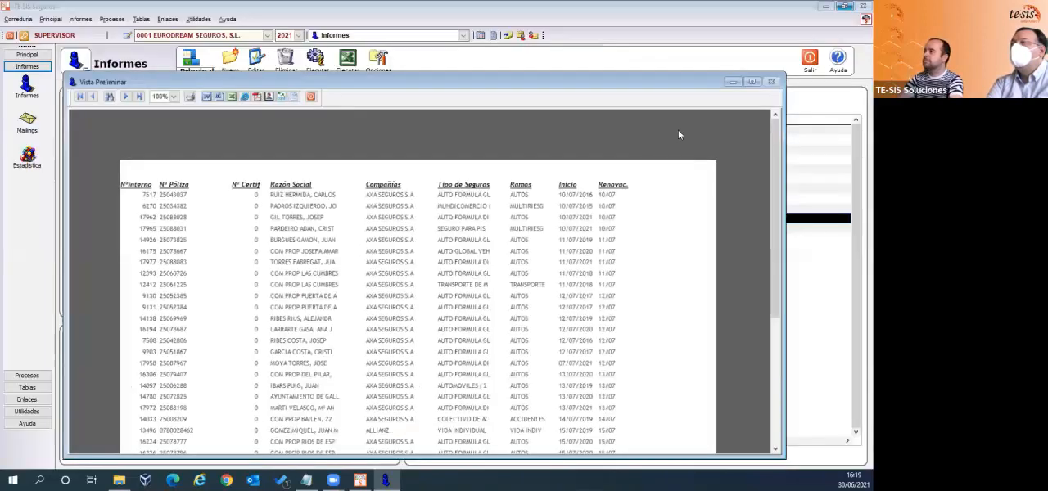
pyautogui.click(331, 111)
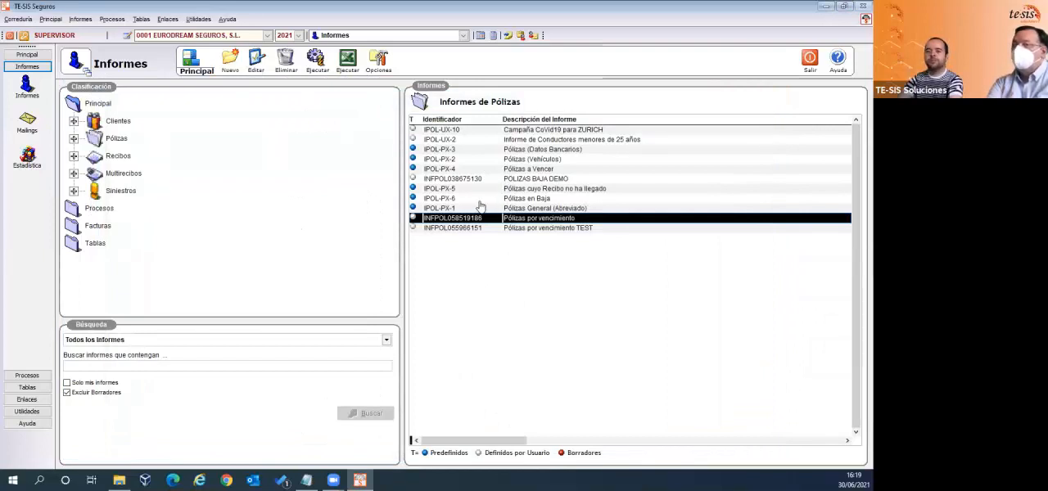
pyautogui.click(120, 158)
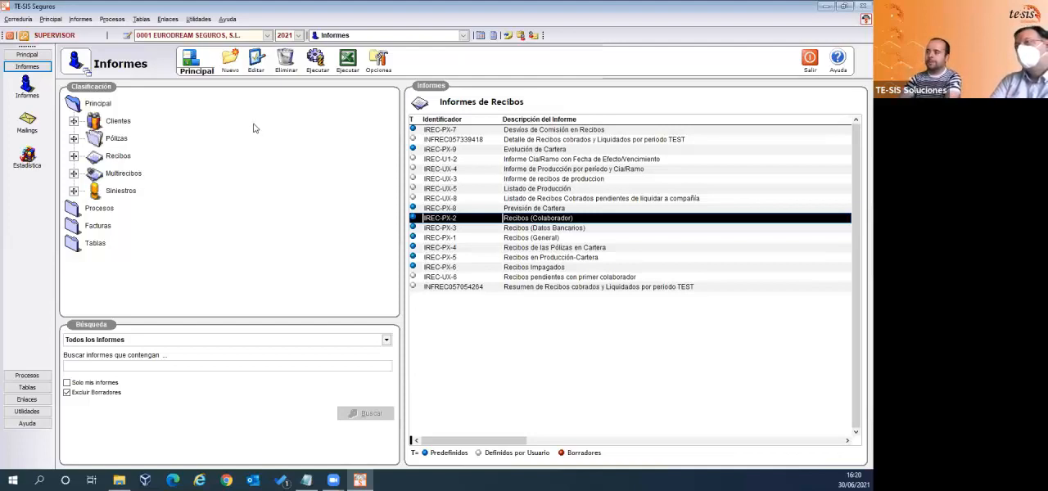
# - Start creating a new Recibos report and advance the wizard to the selection of report fields
pyautogui.click(222, 72)
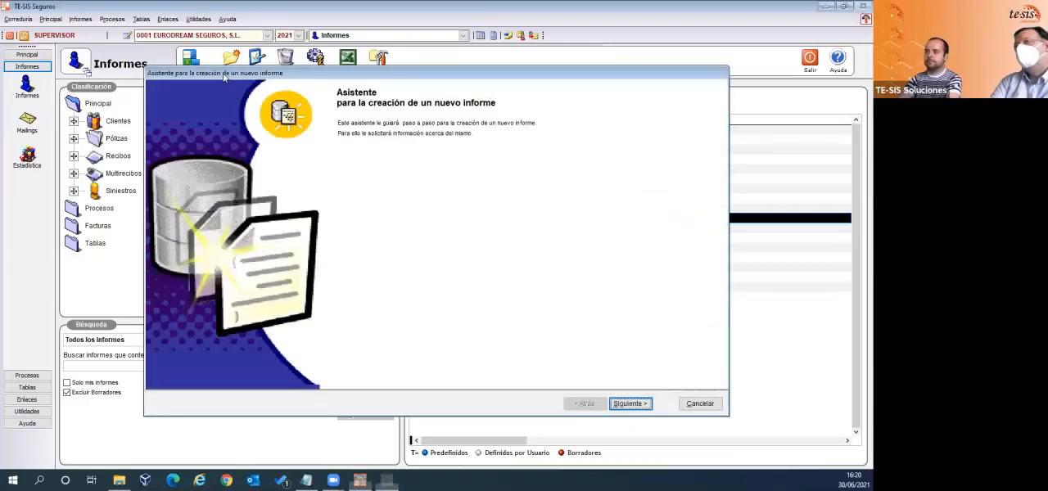
pyautogui.click(631, 402)
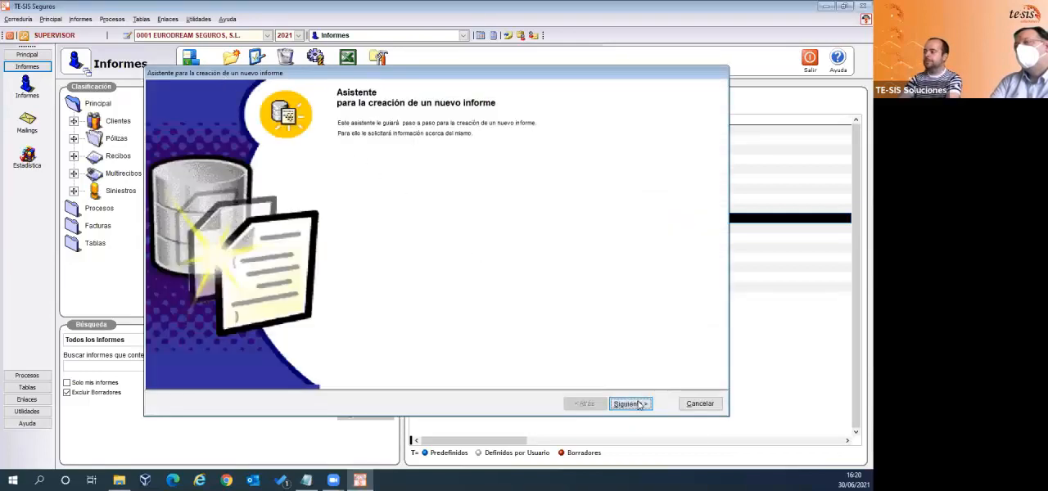
pyautogui.click(168, 156)
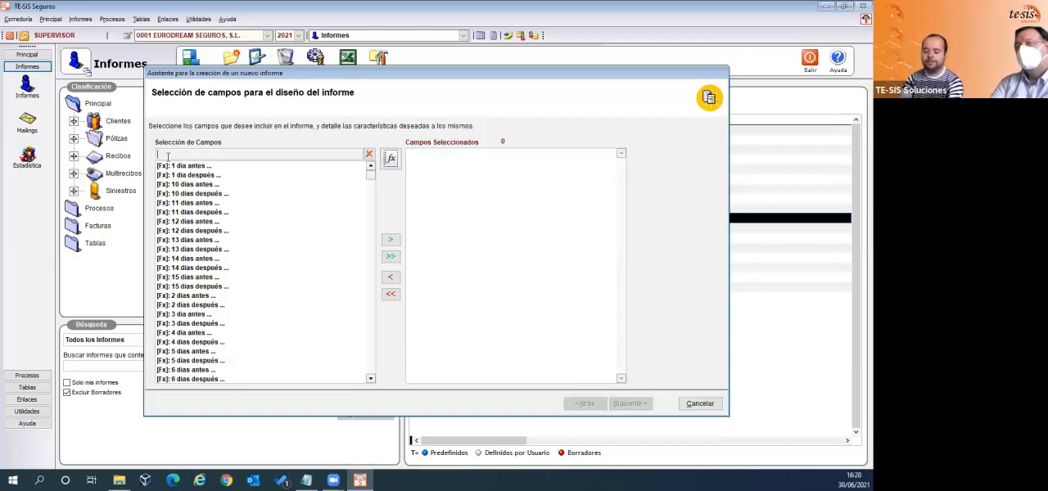
pyautogui.write('comp')
pyautogui.press('BackSpace')
pyautogui.press('BackSpace')
pyautogui.press('BackSpace')
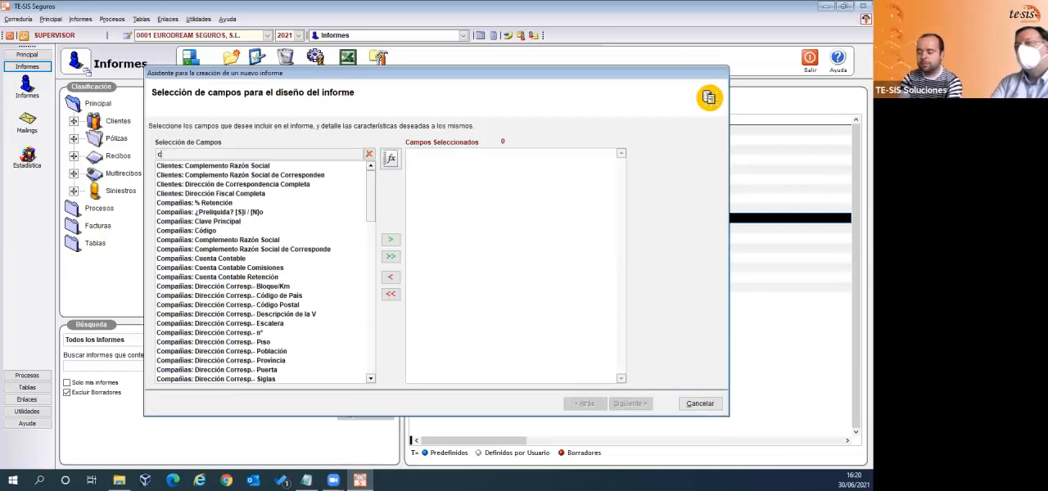
pyautogui.press('BackSpace')
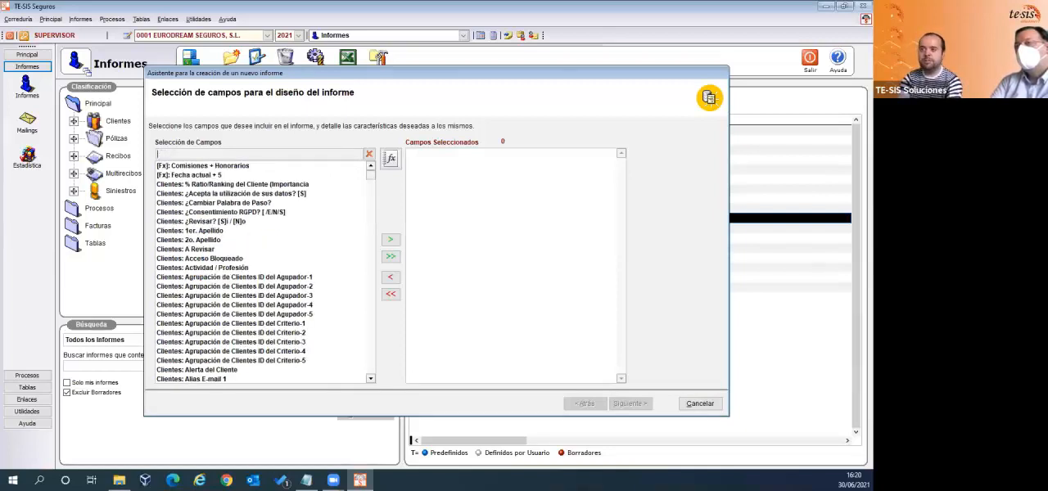
# - Filter the available fields by rec*compa and add Recibos: Compañía to the report
pyautogui.write('rec')
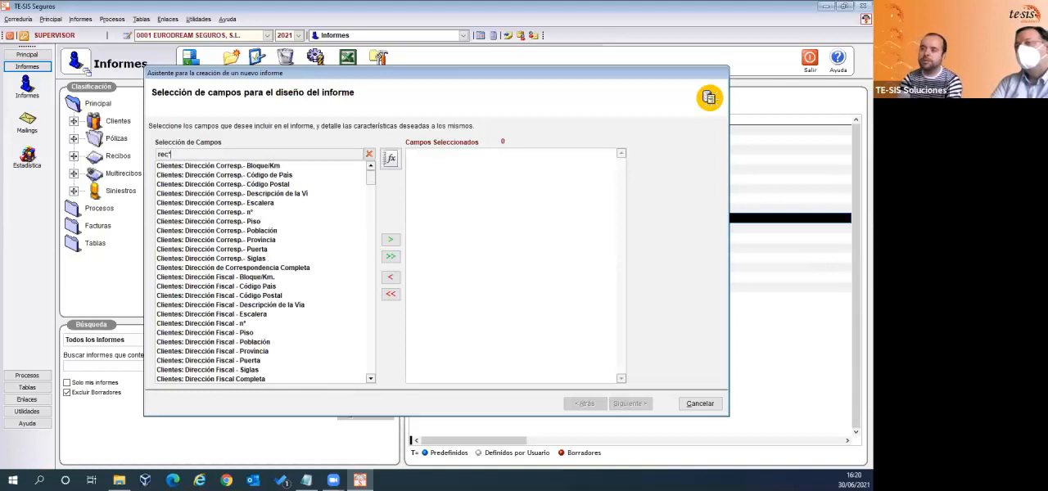
pyautogui.write('*compa')
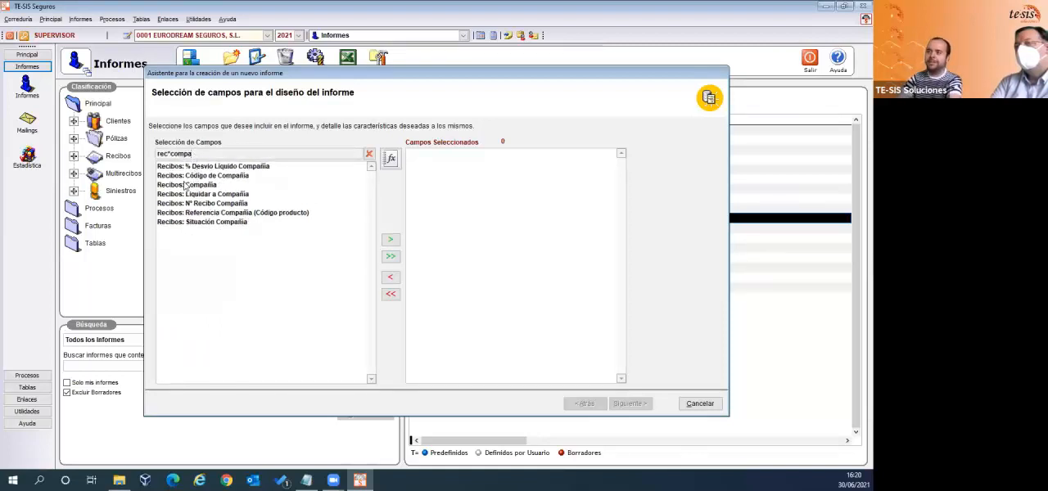
pyautogui.doubleClick(183, 186)
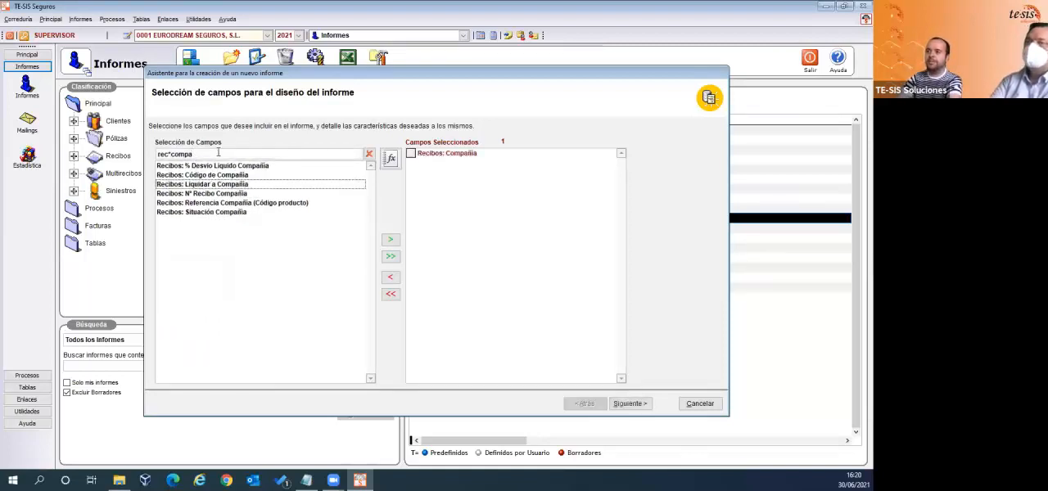
# - Filter the available fields by rec*ramo and add Recibos: Ramo to the report
pyautogui.press('BackSpace')
pyautogui.press('BackSpace')
pyautogui.press('BackSpace')
pyautogui.press('BackSpace')
pyautogui.press('BackSpace')
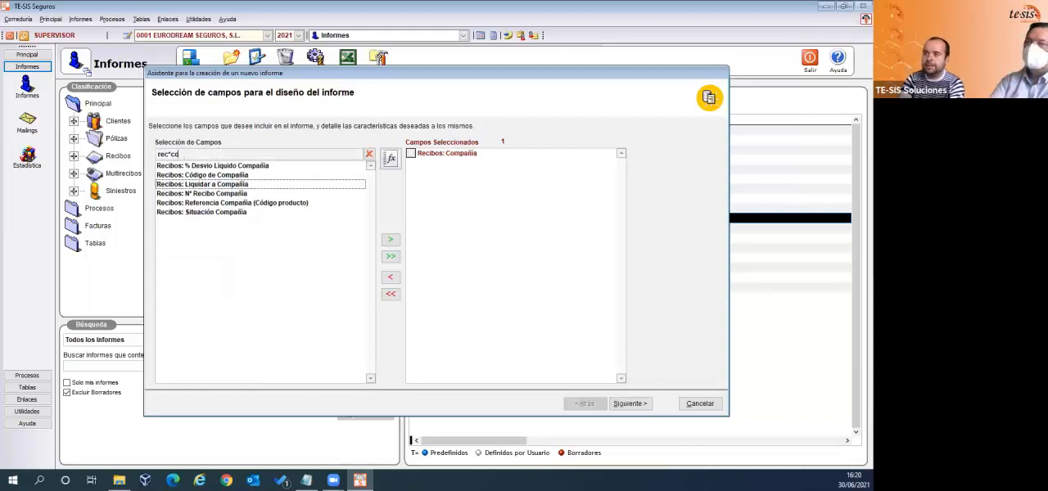
pyautogui.write('ramo')
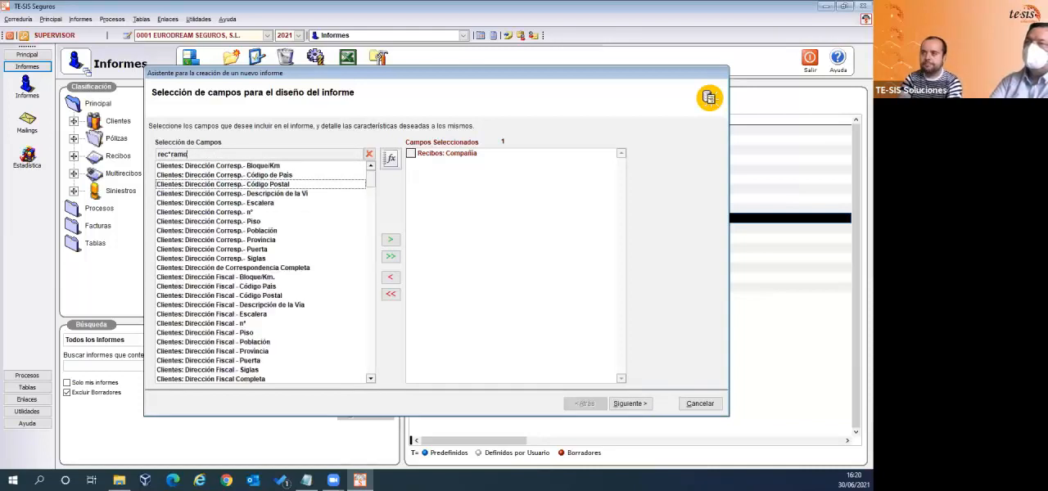
pyautogui.doubleClick(207, 174)
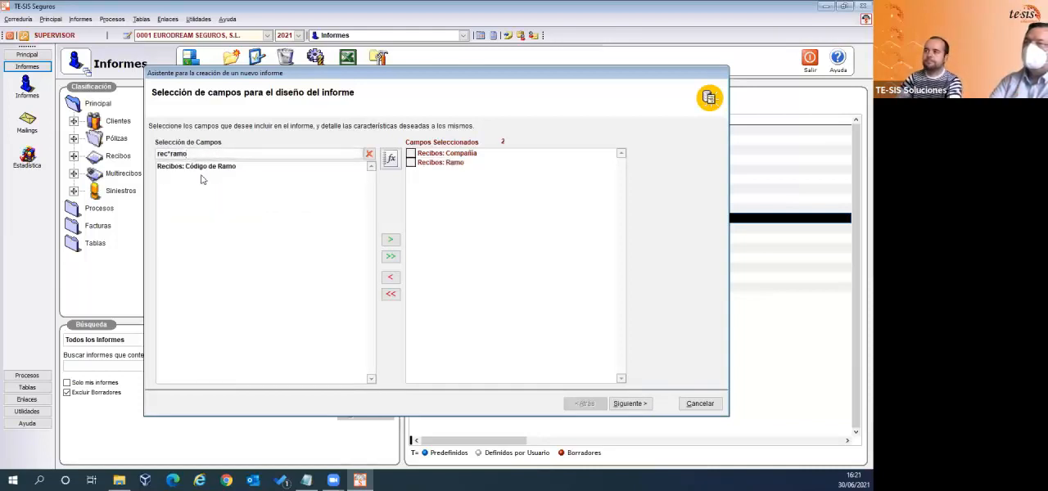
# - Filter the available fields by rec*prima and add Recibos: Prima Total and Recibos: Prima Neta to the report
pyautogui.moveTo(207, 154); pyautogui.dragTo(158, 154)
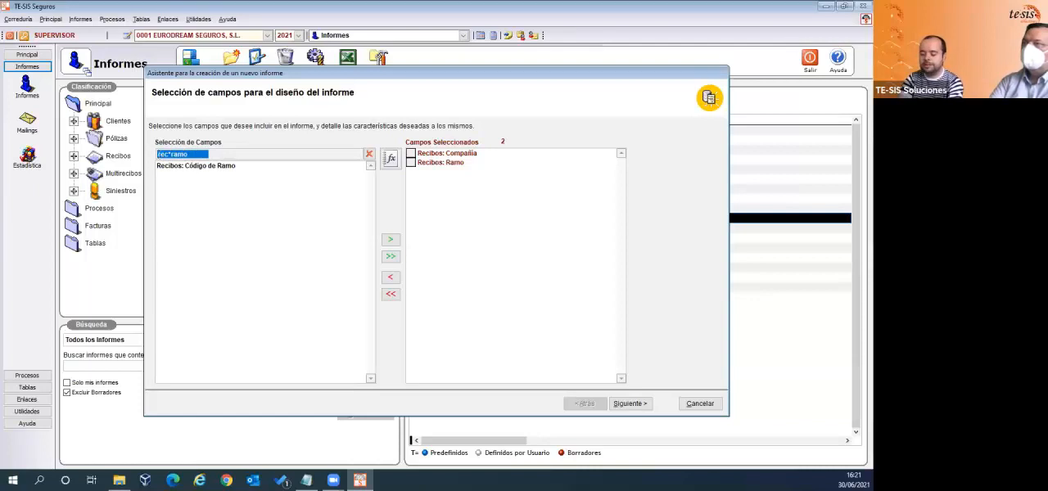
pyautogui.write('prim')
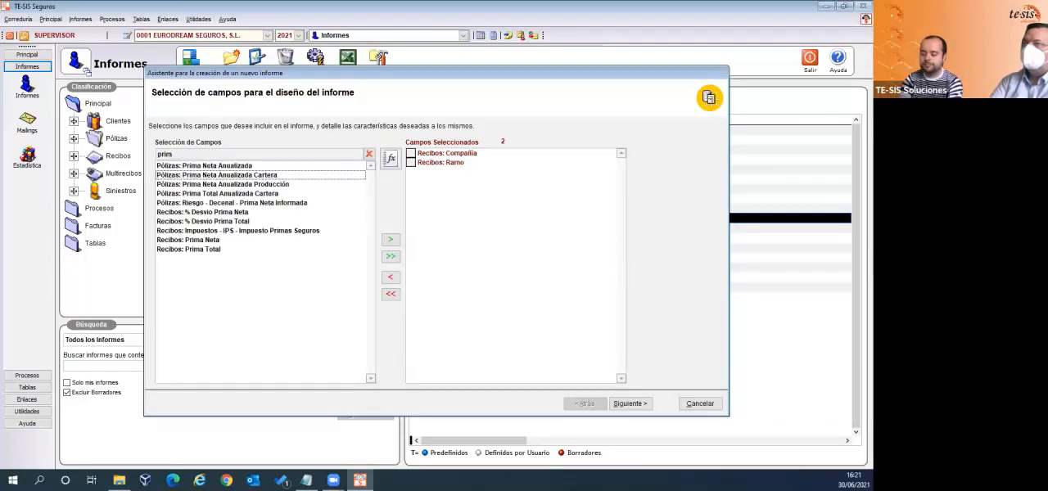
pyautogui.press('BackSpace')
pyautogui.write('rec*p')
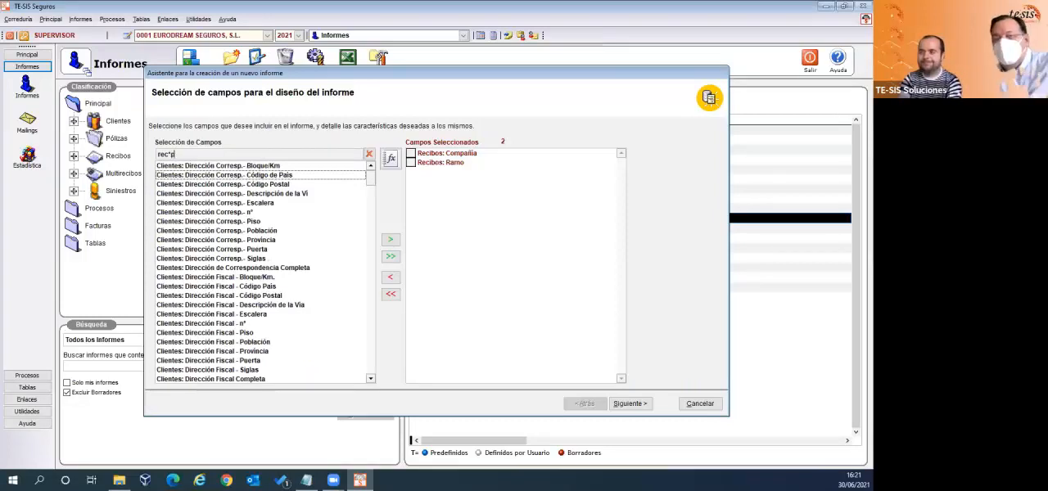
pyautogui.write('rima')
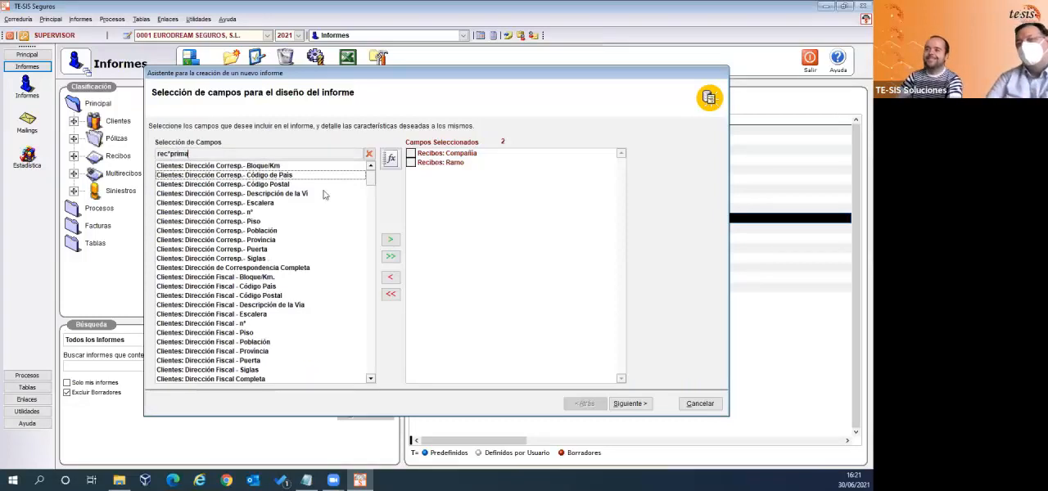
pyautogui.doubleClick(194, 203)
pyautogui.doubleClick(194, 196)
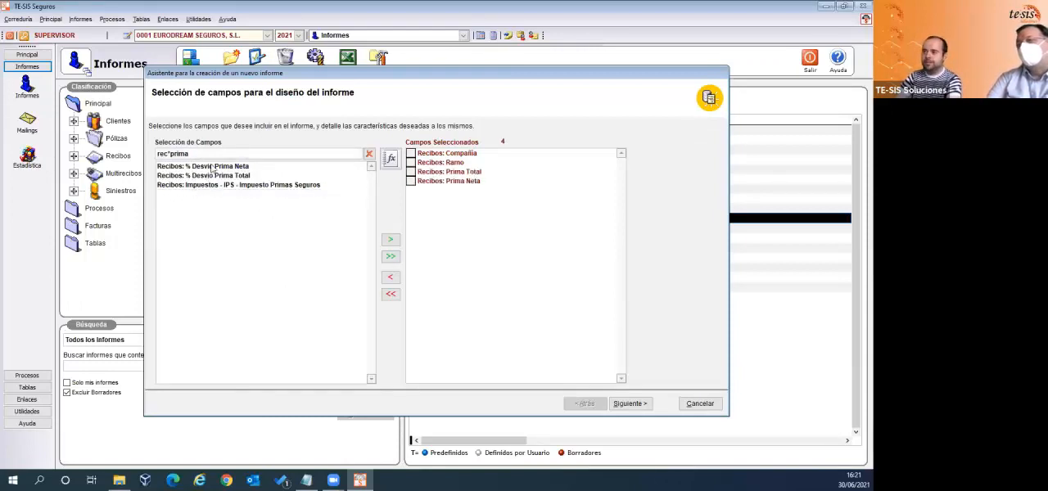
# - Filter the available fields by rec*com*bru and add Recibos: Comisión Bruta to the report
pyautogui.press('BackSpace')
pyautogui.press('BackSpace')
pyautogui.press('BackSpace')
pyautogui.press('BackSpace')
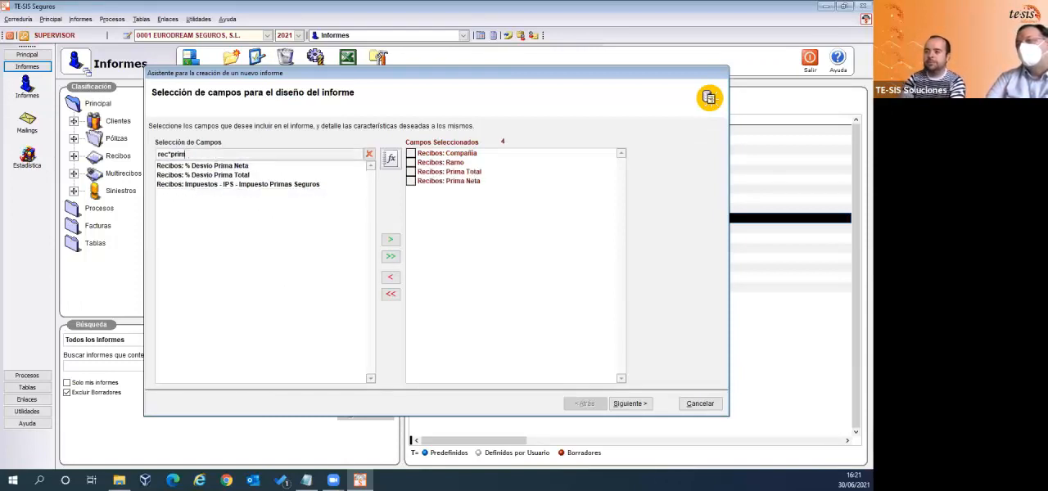
pyautogui.write('om')
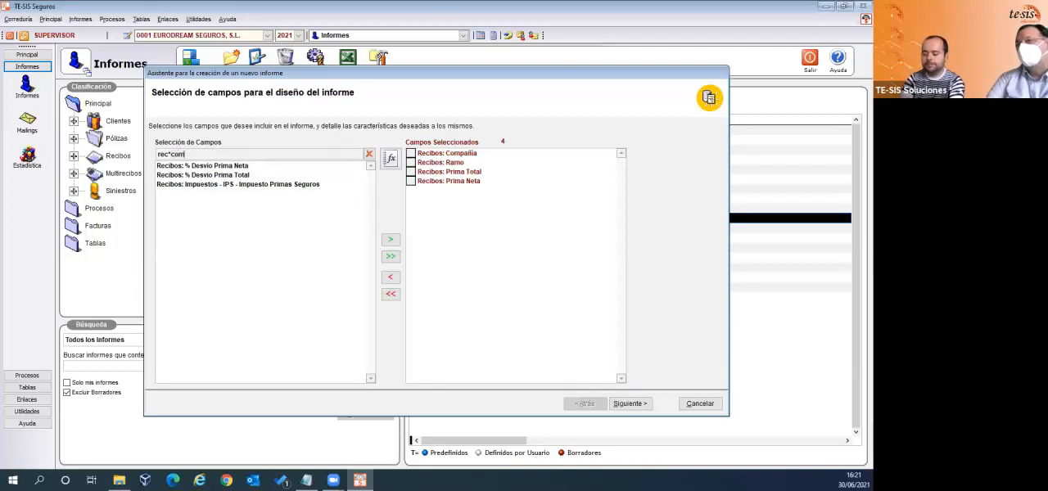
pyautogui.write('*bru')
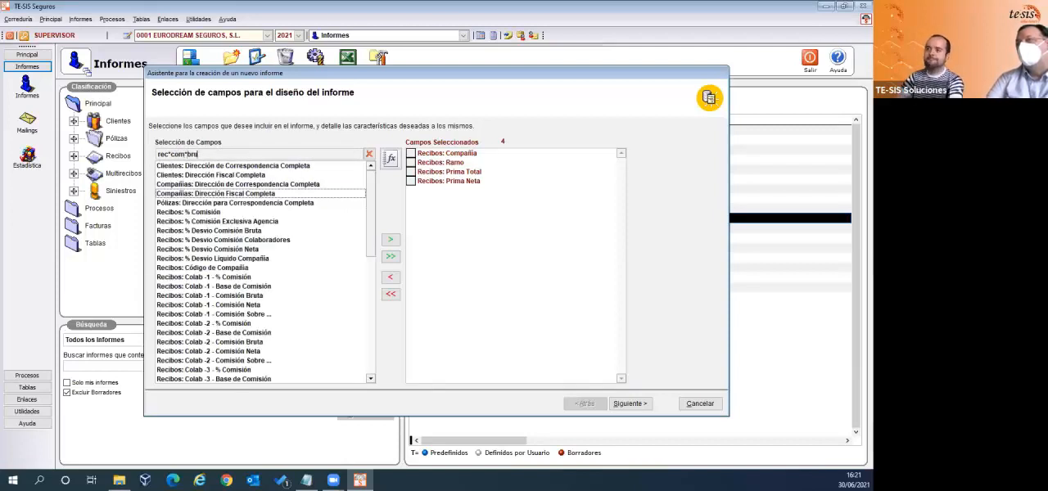
pyautogui.doubleClick(197, 214)
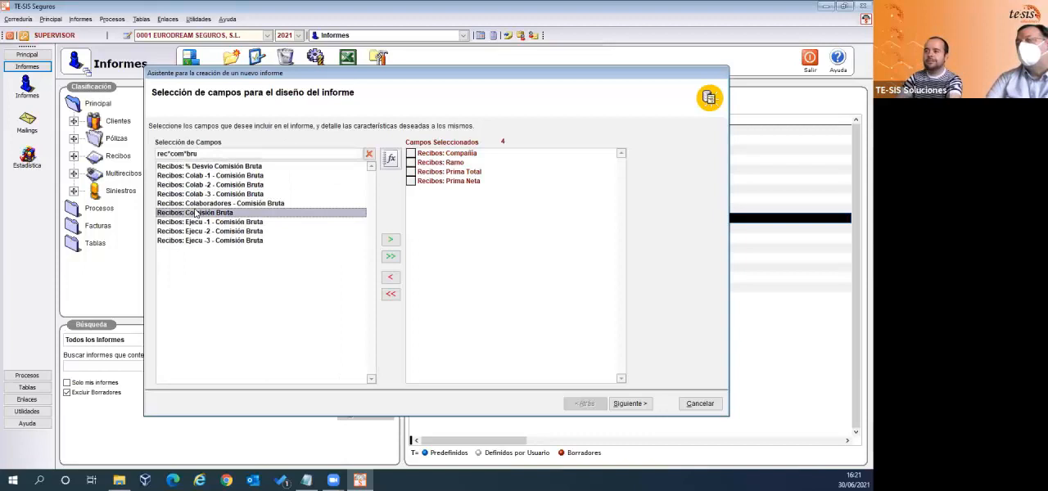
# - Set the selected Recibos: Compañía field's width to 20 and its column title to Compañías
pyautogui.click(473, 158)
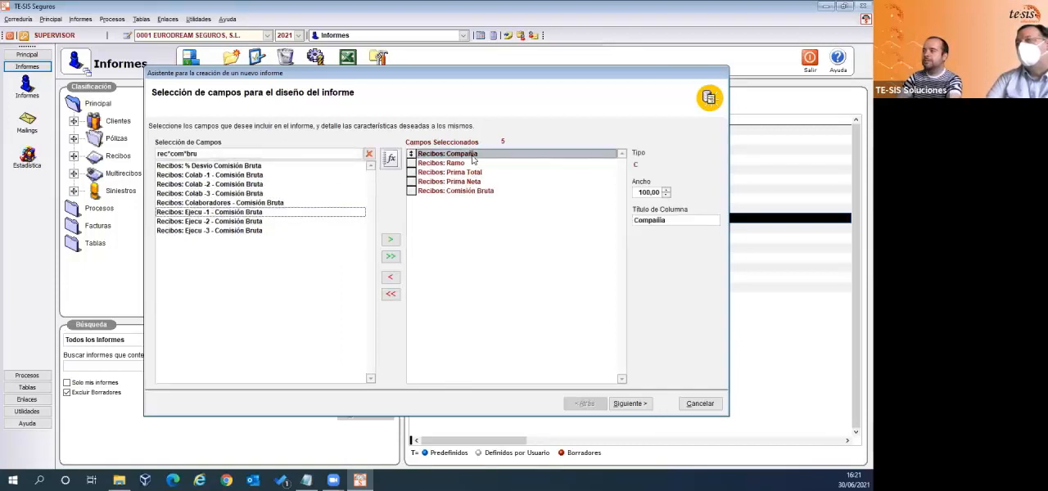
pyautogui.click(638, 193)
pyautogui.moveTo(638, 194); pyautogui.dragTo(664, 194)
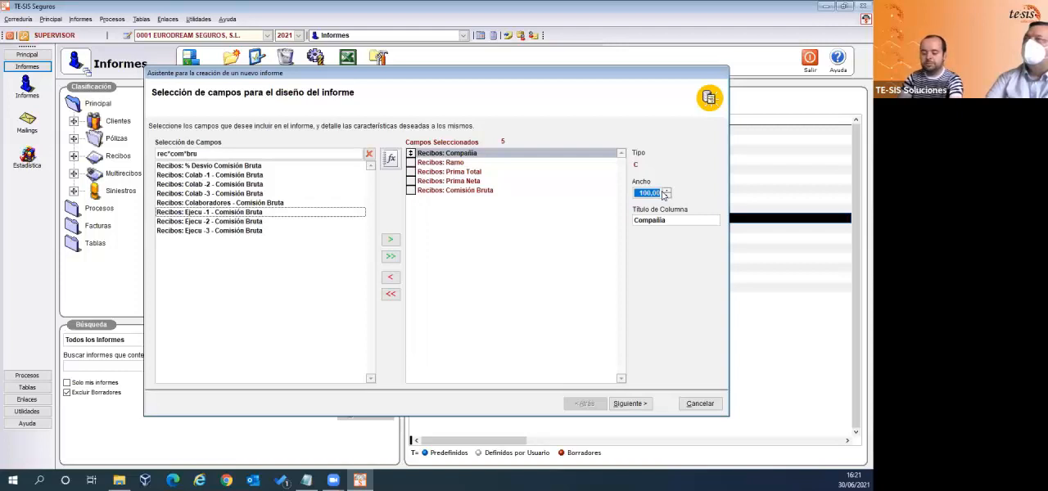
pyautogui.write('20,00')
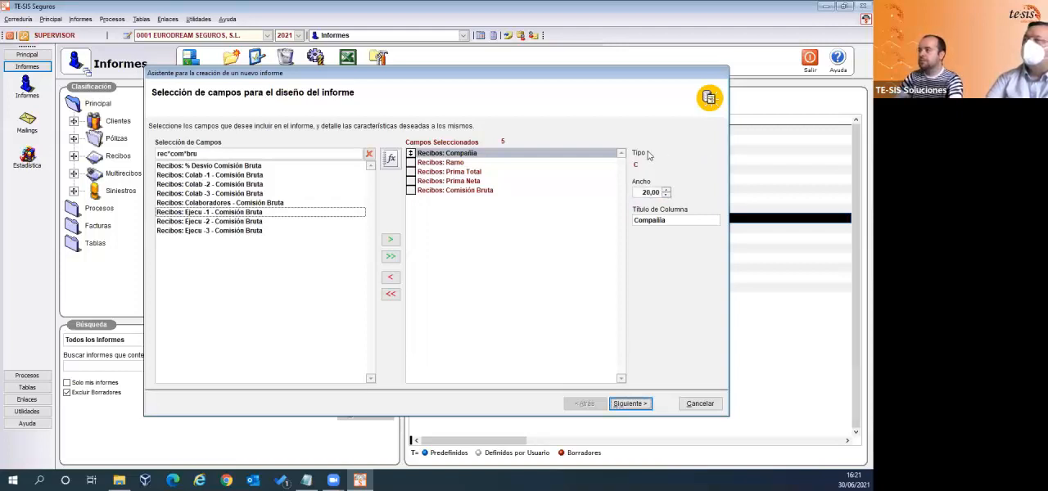
pyautogui.click(689, 223)
pyautogui.write('s')
pyautogui.press('Tab')
# - Set the selected Recibos: Ramo field's column title to Ramos and its width to 20
pyautogui.click(431, 167)
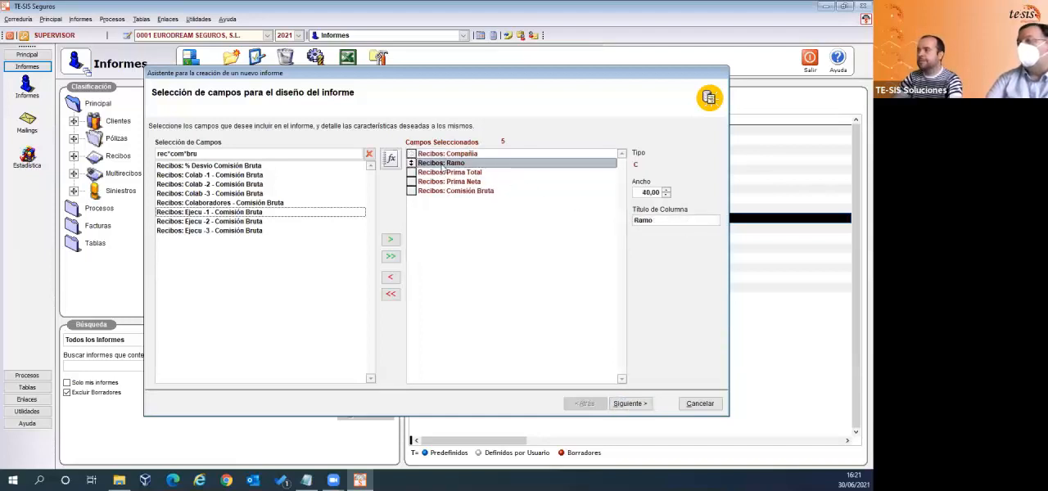
pyautogui.click(675, 220)
pyautogui.write('s')
pyautogui.hotkey('shift', 'Tab')
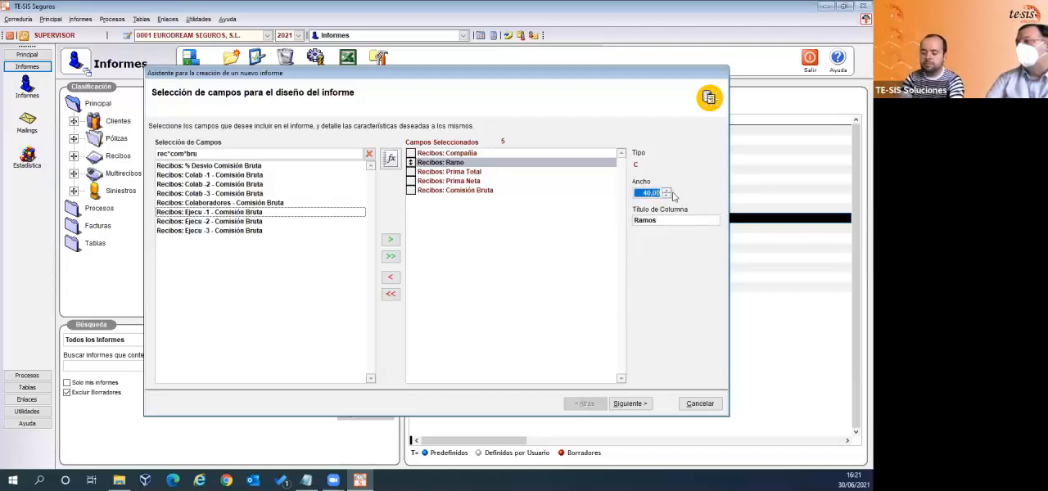
pyautogui.write('20,')
pyautogui.press('Tab')
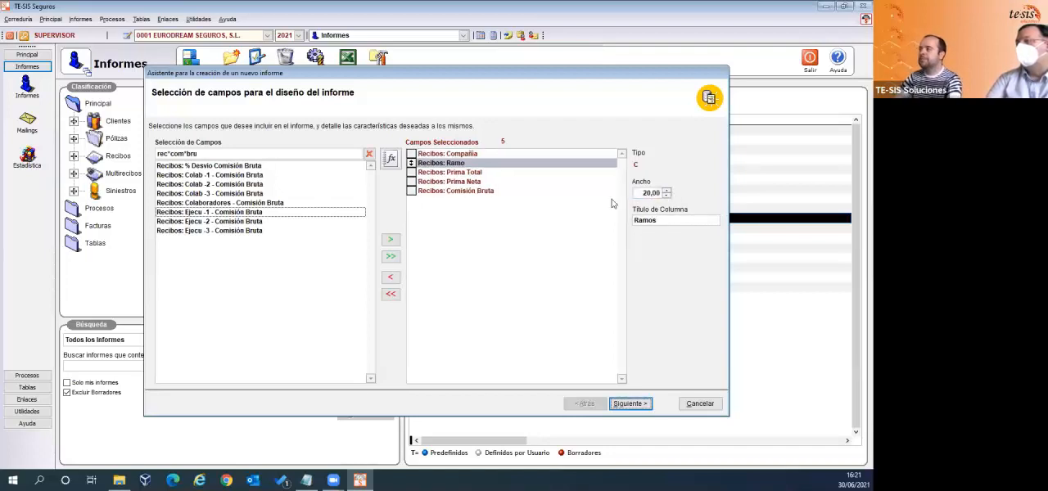
# - Enable totals for the Prima Total, Prima Neta and Comisión Bruta fields
pyautogui.click(448, 171)
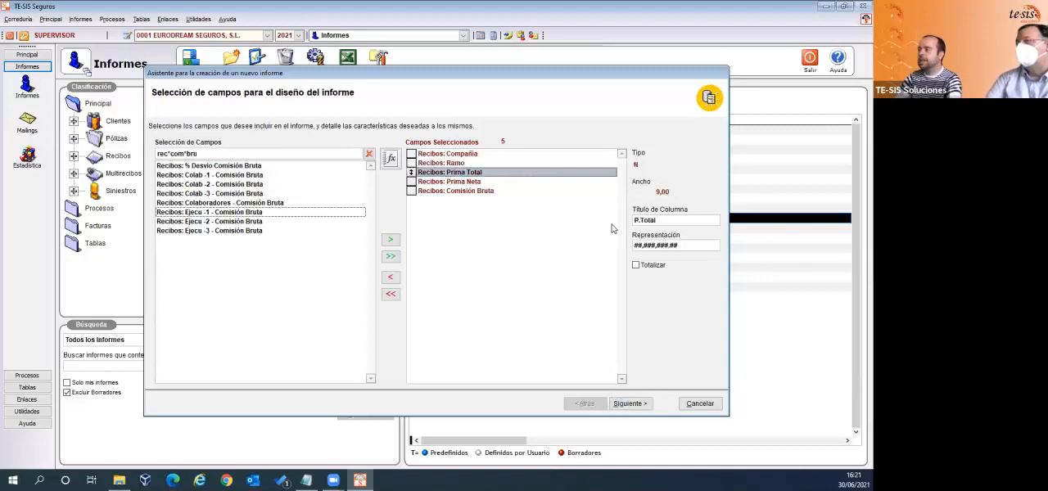
pyautogui.click(636, 267)
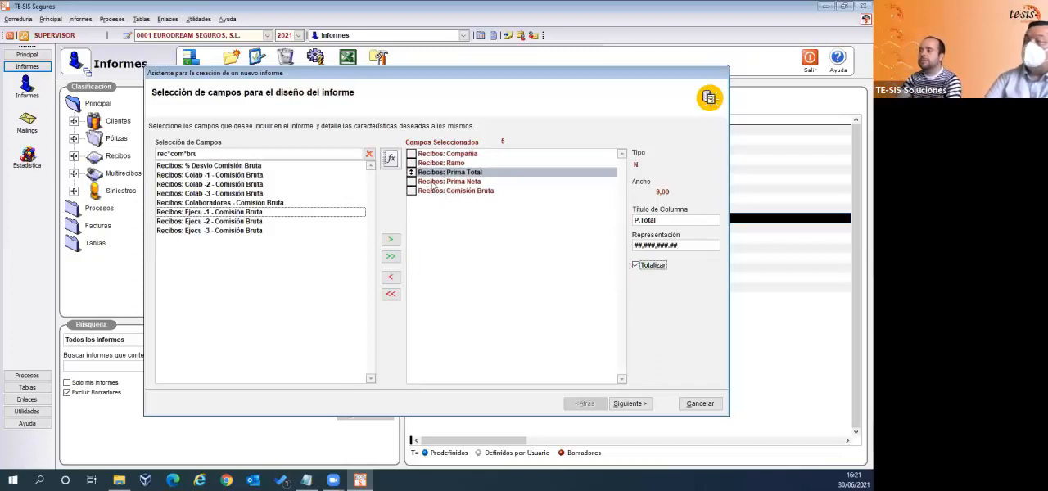
pyautogui.click(433, 183)
pyautogui.click(638, 267)
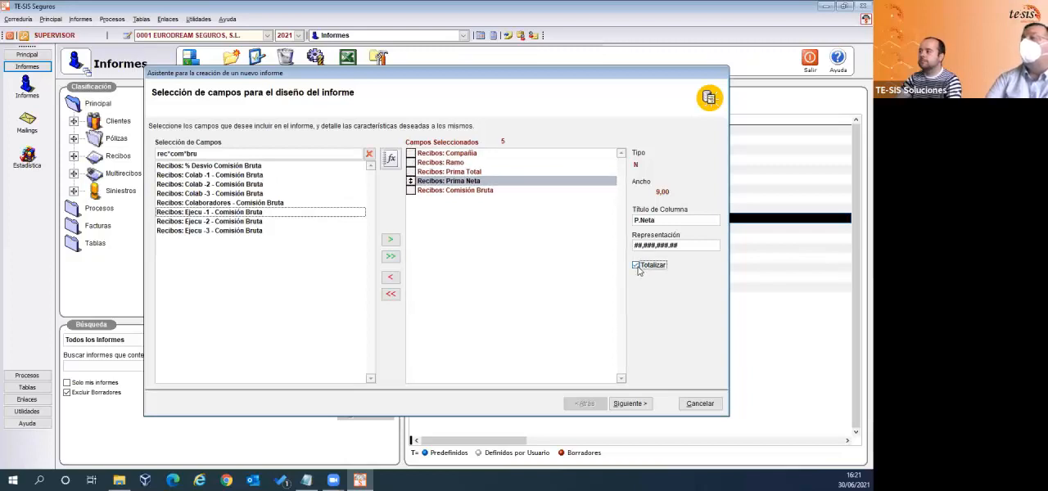
pyautogui.click(418, 191)
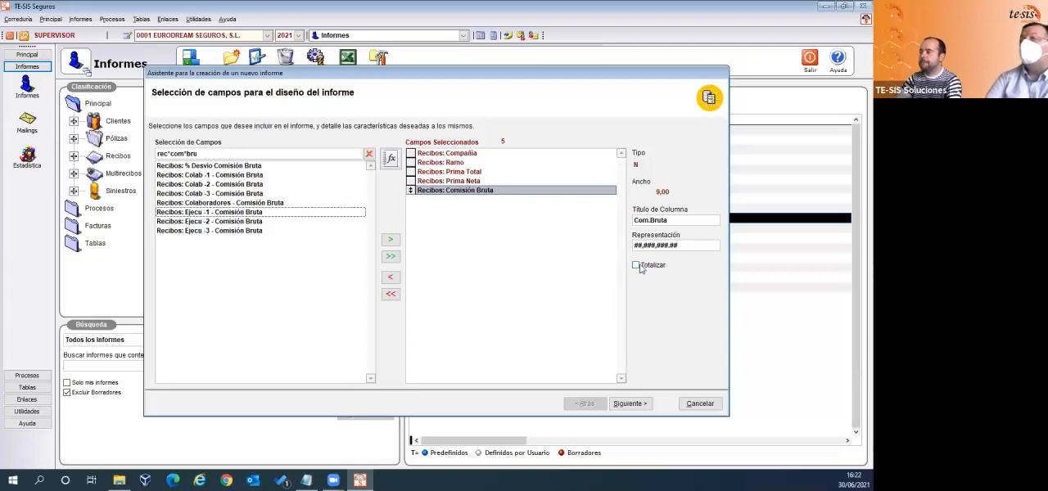
pyautogui.click(639, 267)
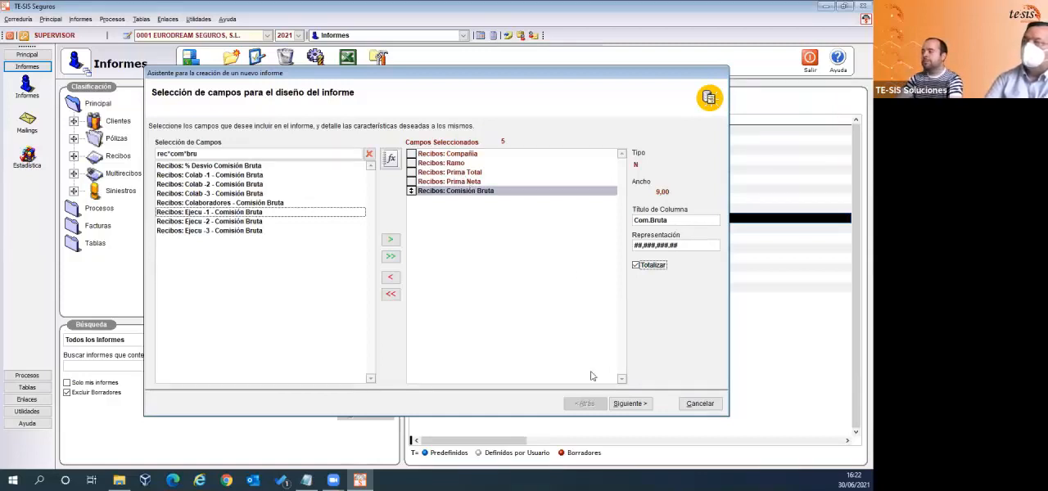
# - Continue to the report's ordering stage, filter the fields by rec*compañia and add Recibos: Compañía to the order
pyautogui.click(628, 405)
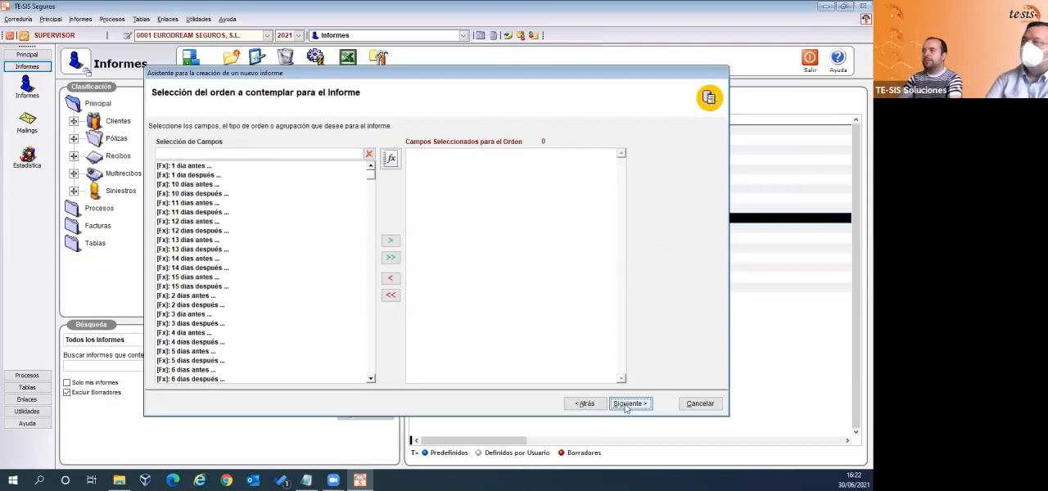
pyautogui.click(275, 152)
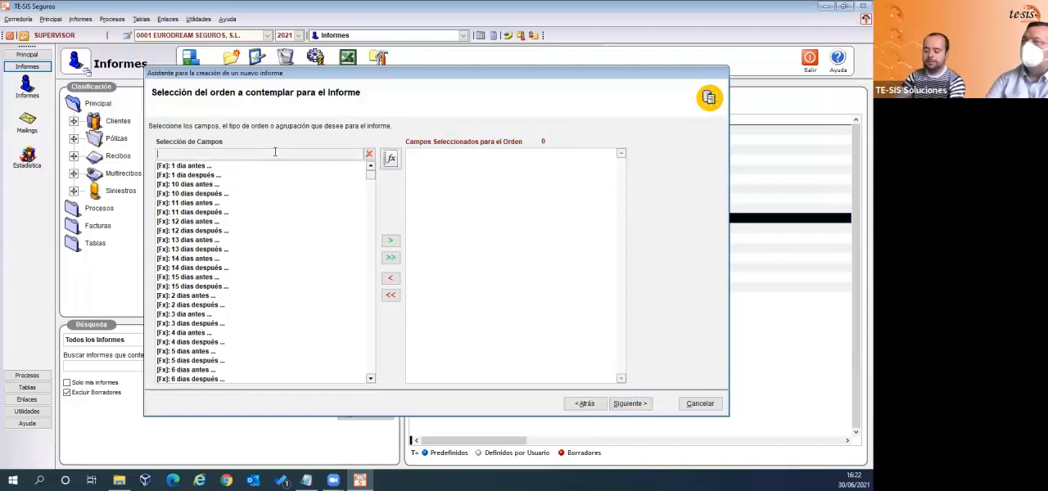
pyautogui.write('compa')
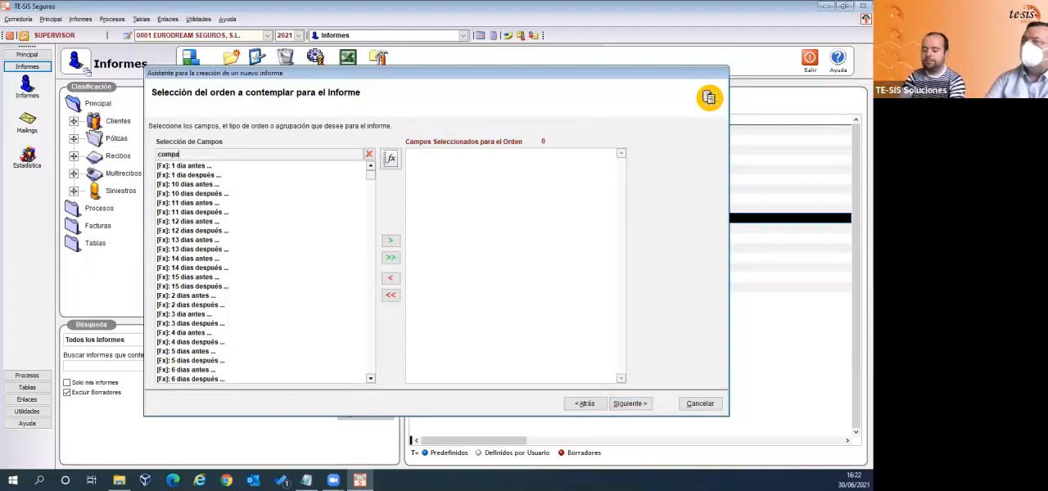
pyautogui.write('ñia')
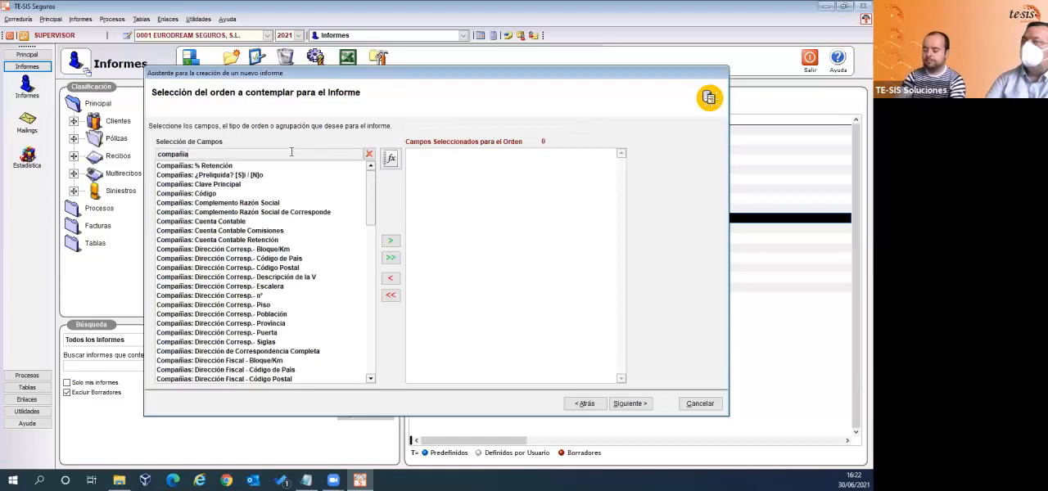
pyautogui.write('rec ')
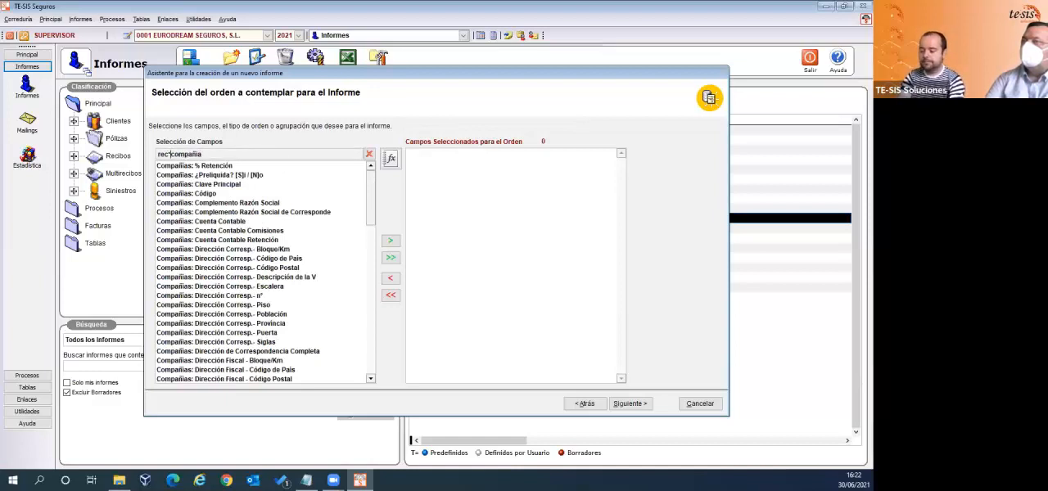
pyautogui.write('*')
pyautogui.doubleClick(214, 185)
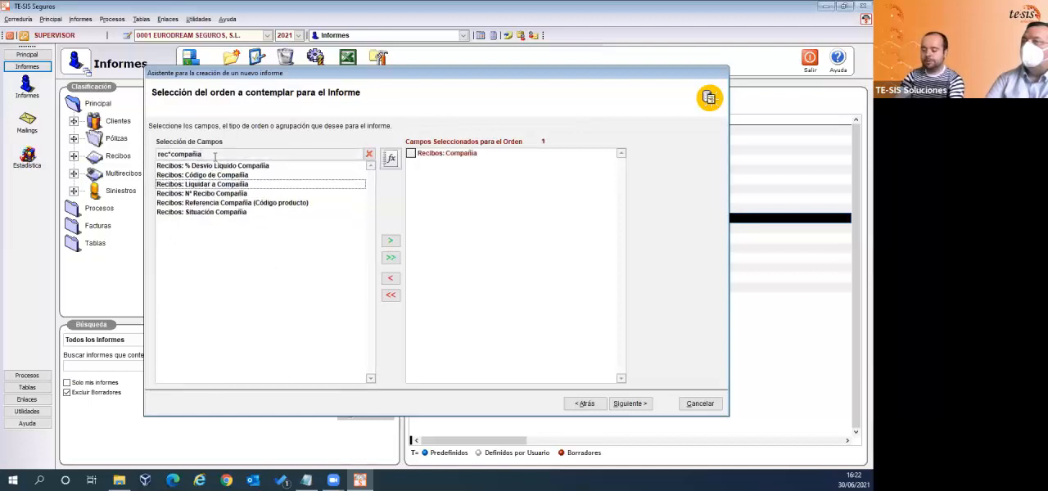
# - Filter the available fields by rec*ramo and add Recibos: Ramo to the order fields
pyautogui.press('BackSpace')
pyautogui.press('BackSpace')
pyautogui.press('BackSpace')
pyautogui.press('BackSpace')
pyautogui.press('BackSpace')
pyautogui.press('BackSpace')
pyautogui.press('BackSpace')
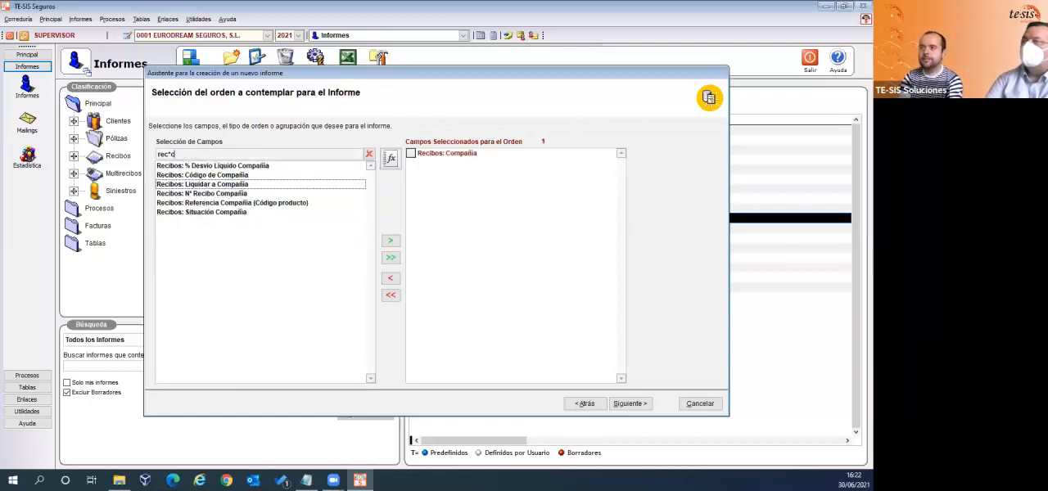
pyautogui.press('BackSpace')
pyautogui.write('ramo')
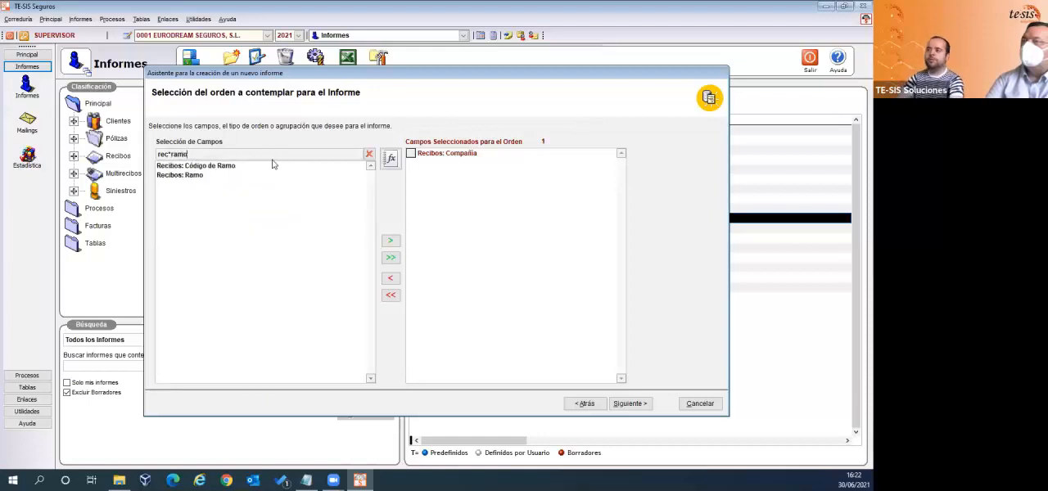
pyautogui.click(194, 176)
pyautogui.doubleClick(195, 176)
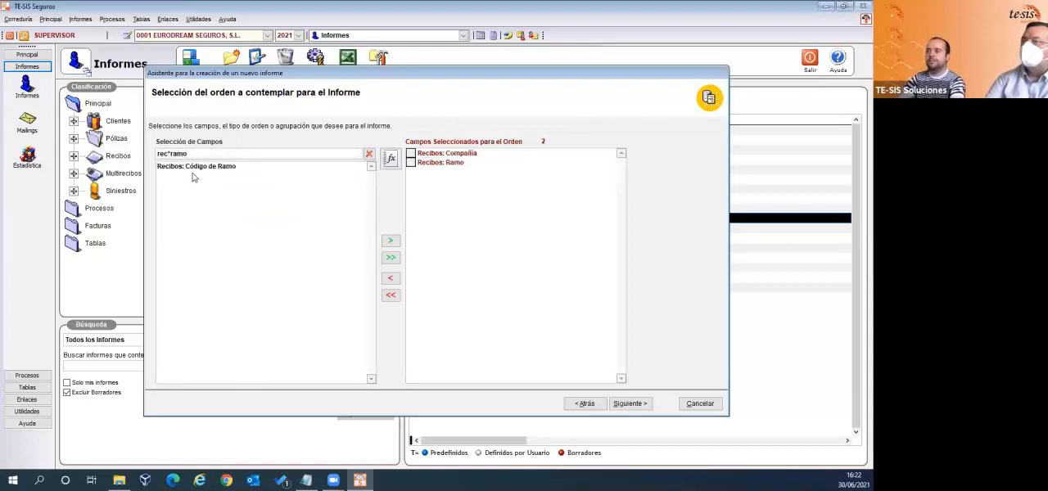
# - Set the Recibos: Compañía order field to Sin agrupar
pyautogui.click(478, 156)
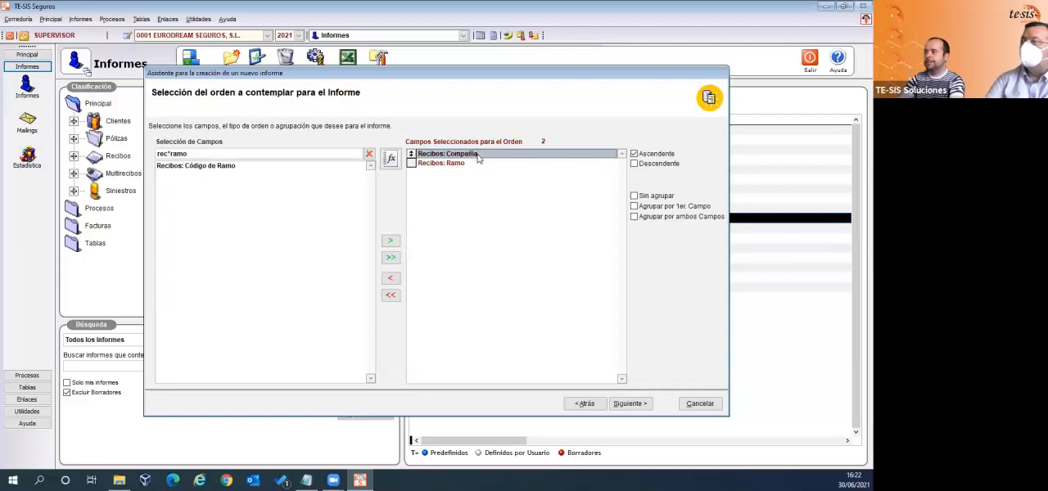
pyautogui.click(634, 217)
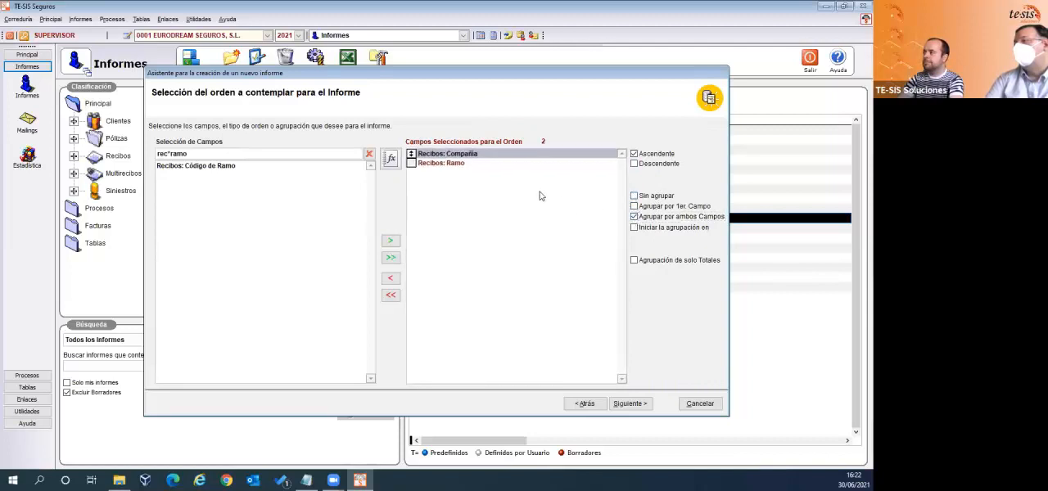
pyautogui.click(634, 196)
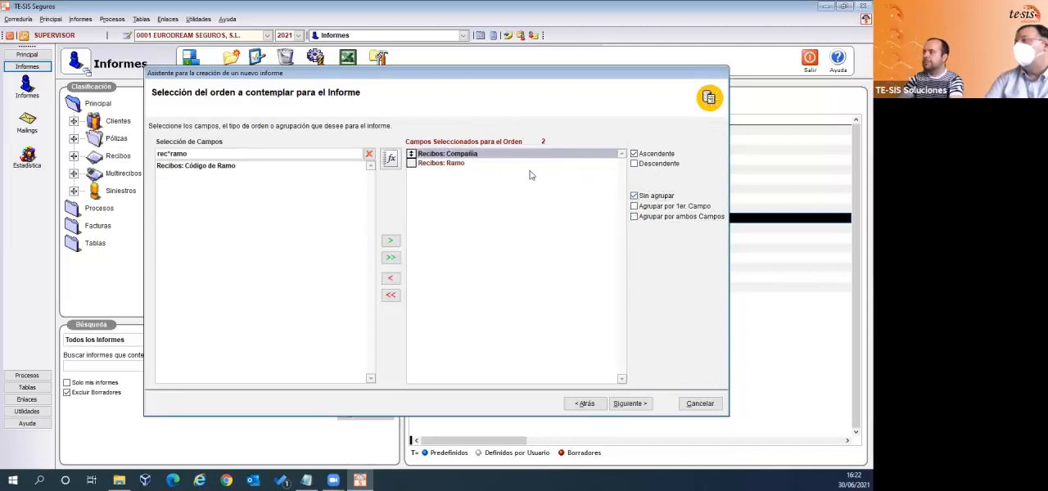
# - Group the Recibos: Ramo order field by both fields with Agrupación de solo Totales, and continue to the internal filter design
pyautogui.click(457, 163)
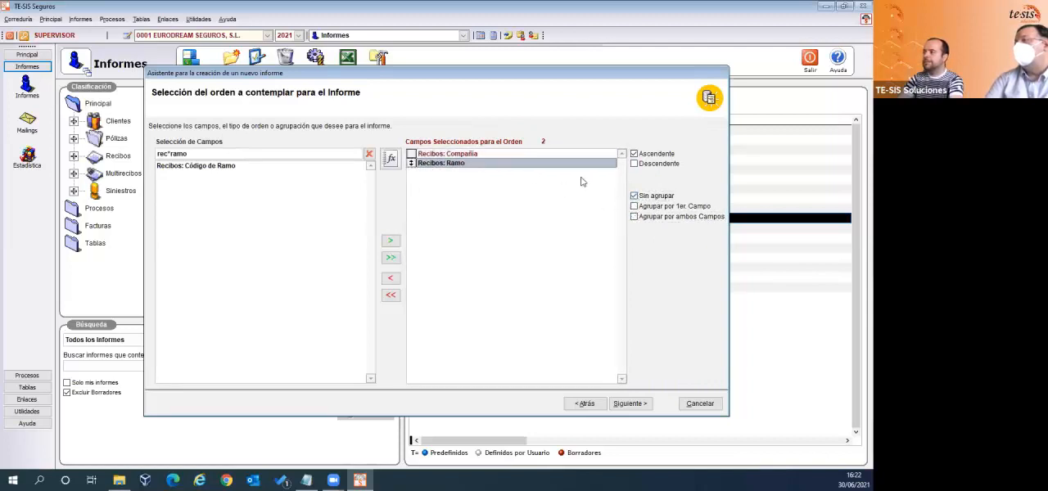
pyautogui.click(636, 218)
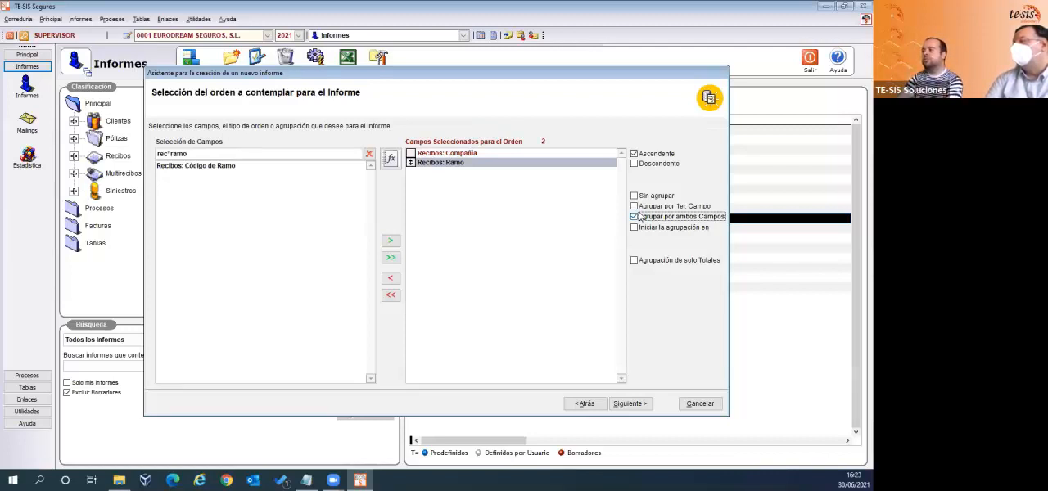
pyautogui.click(634, 264)
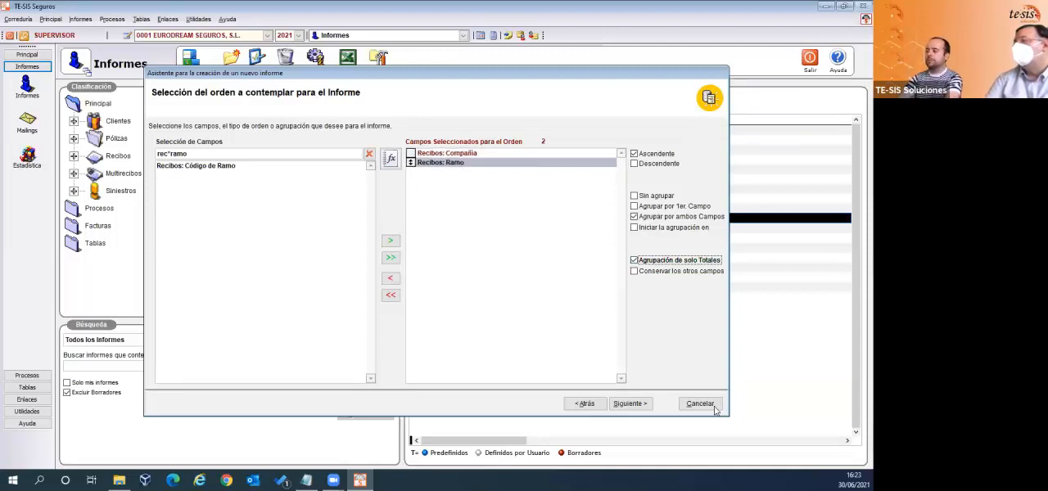
pyautogui.click(631, 404)
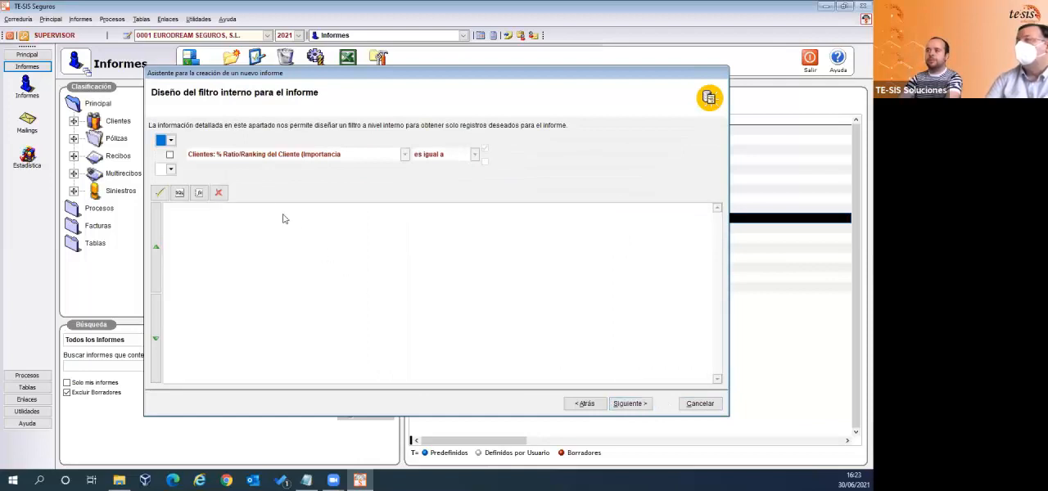
# - Activate a filter condition and choose Recibos: Situación Agencia as its field, searching for sit*
pyautogui.click(170, 154)
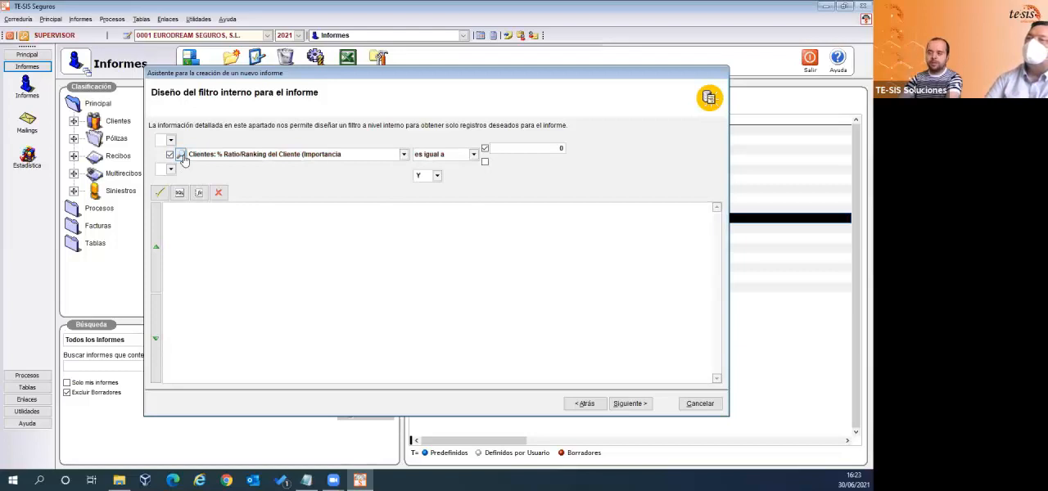
pyautogui.click(182, 157)
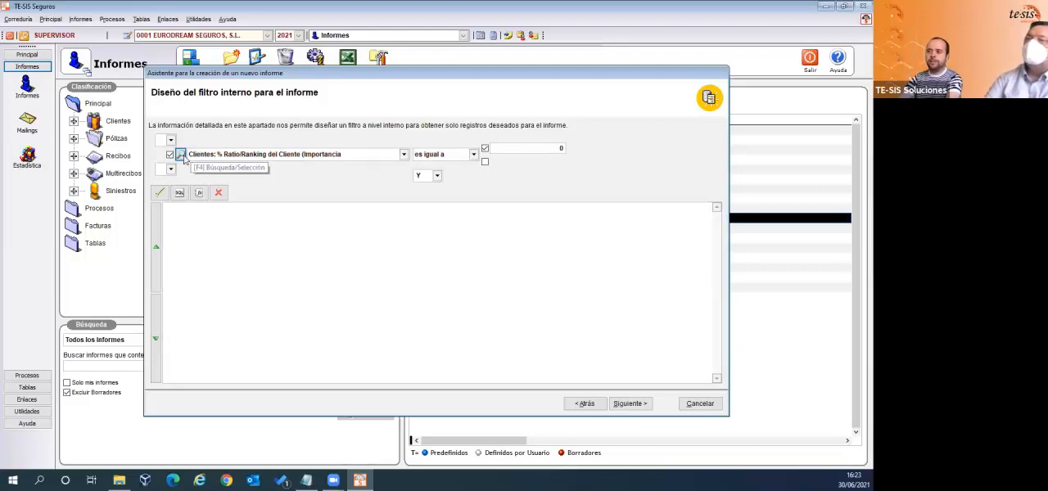
pyautogui.write('sit*')
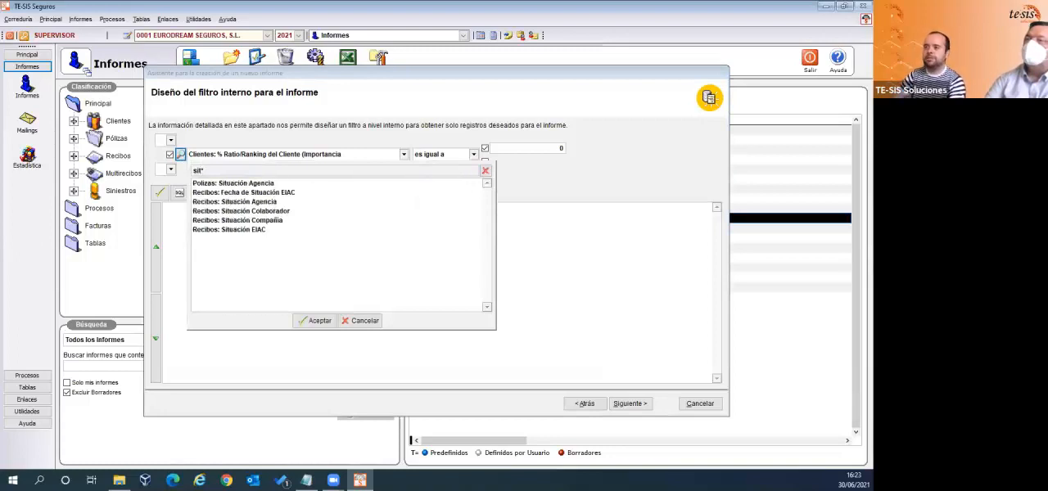
pyautogui.doubleClick(284, 202)
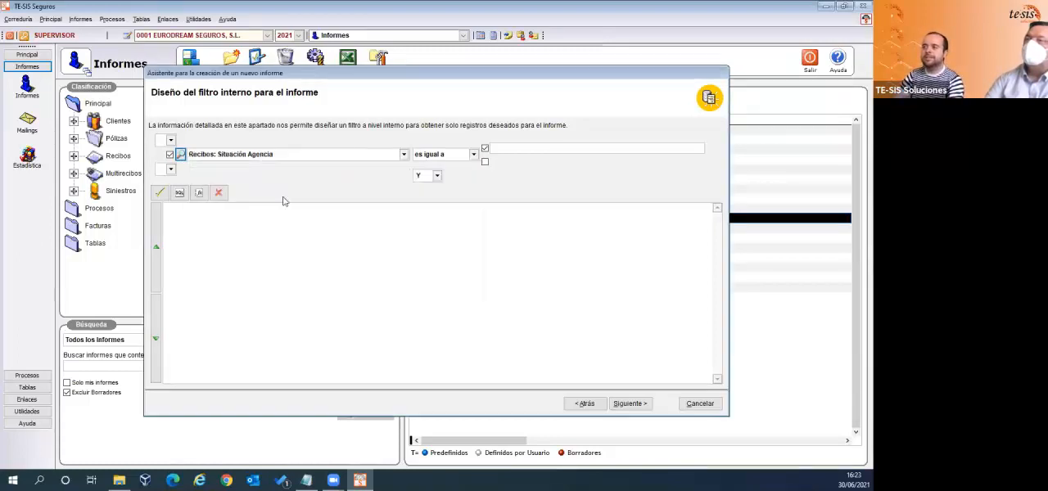
# - Set the Situación Agencia condition's comparison value to COBR and add the expression to the filter
pyautogui.click(530, 148)
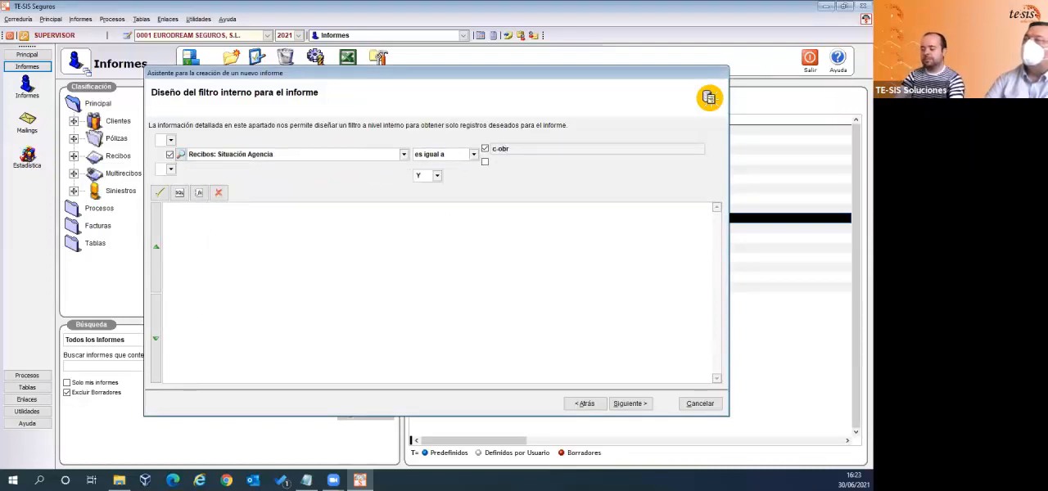
pyautogui.press('BackSpace')
pyautogui.press('BackSpace')
pyautogui.press('BackSpace')
pyautogui.click(580, 147)
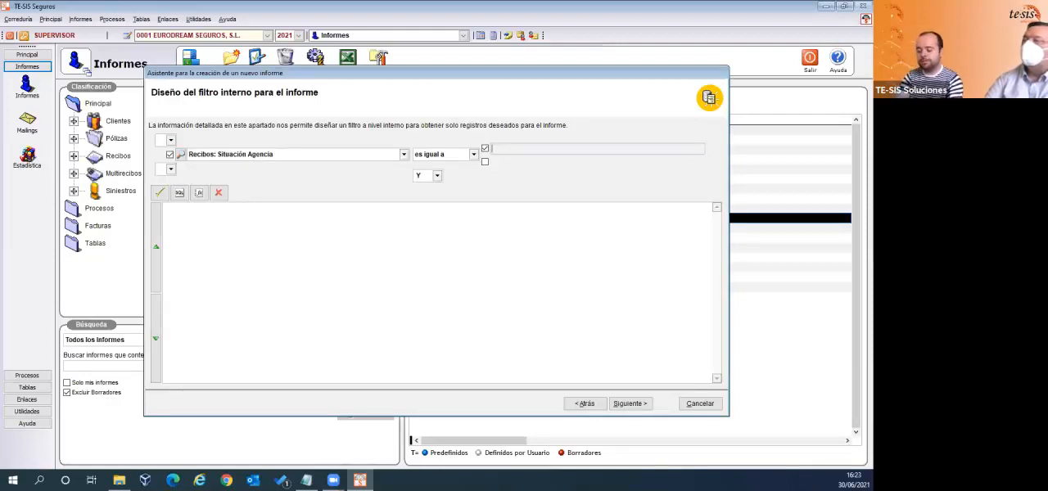
pyautogui.write('COBR')
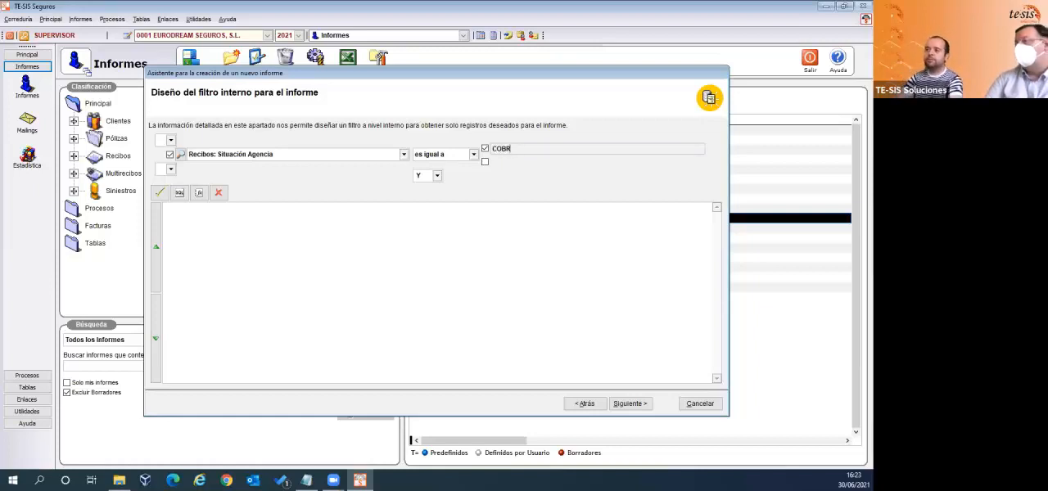
pyautogui.press('Tab')
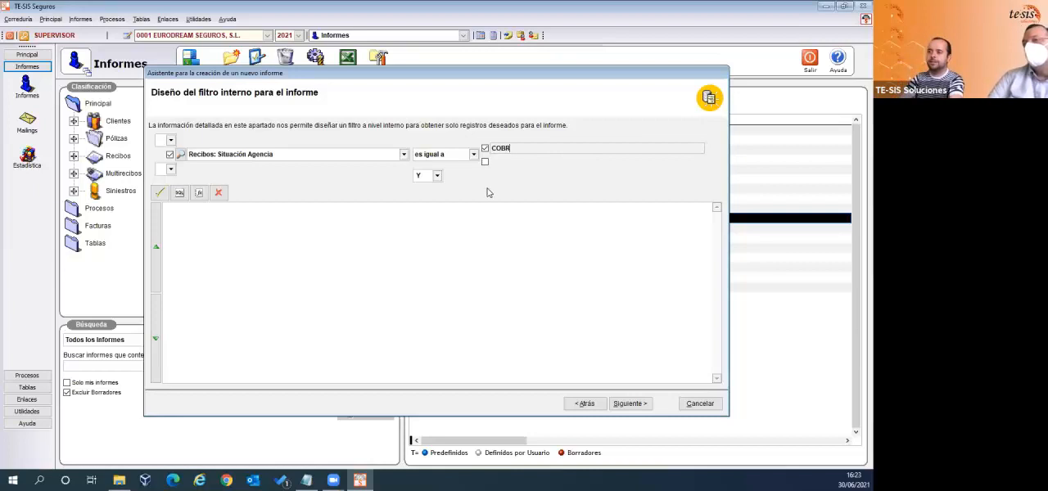
pyautogui.click(157, 194)
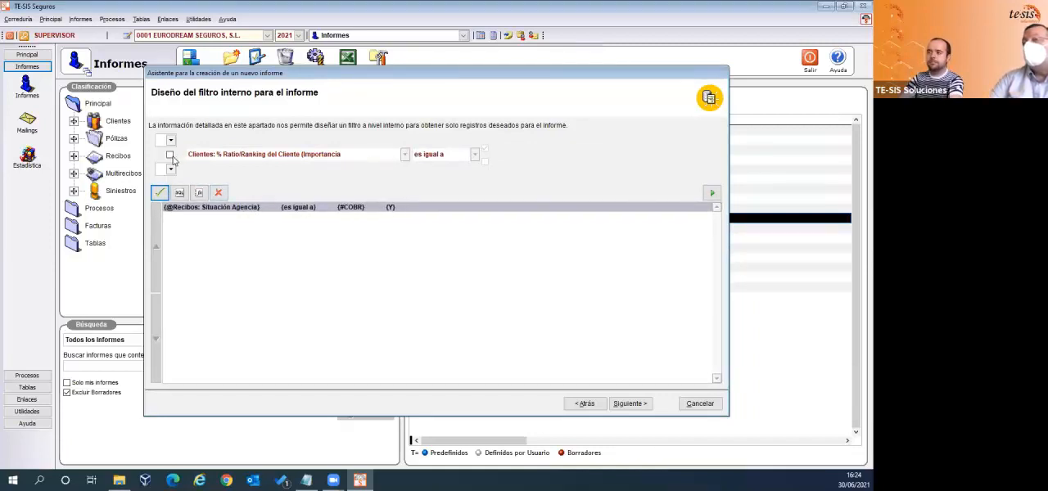
# - Activate a second filter condition and search its available fields for those matching rec*
pyautogui.click(171, 156)
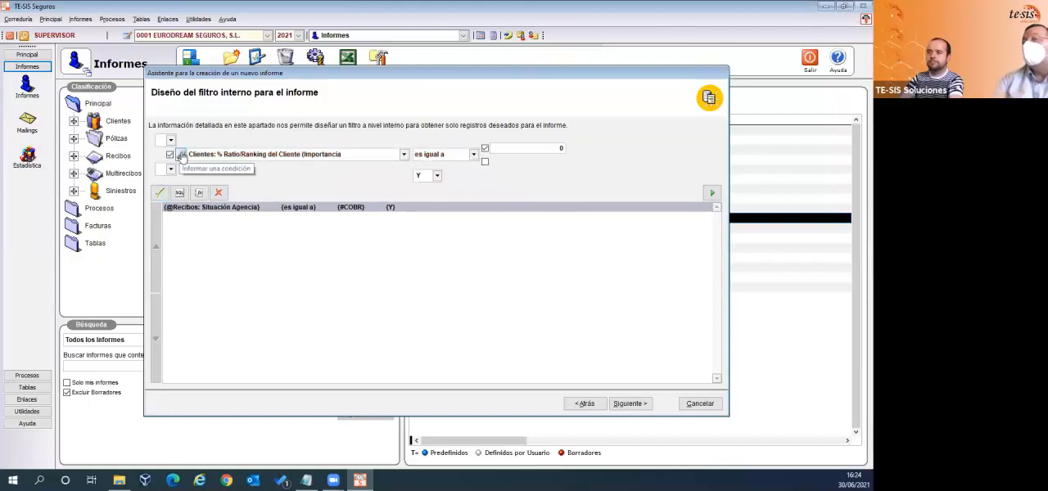
pyautogui.click(181, 155)
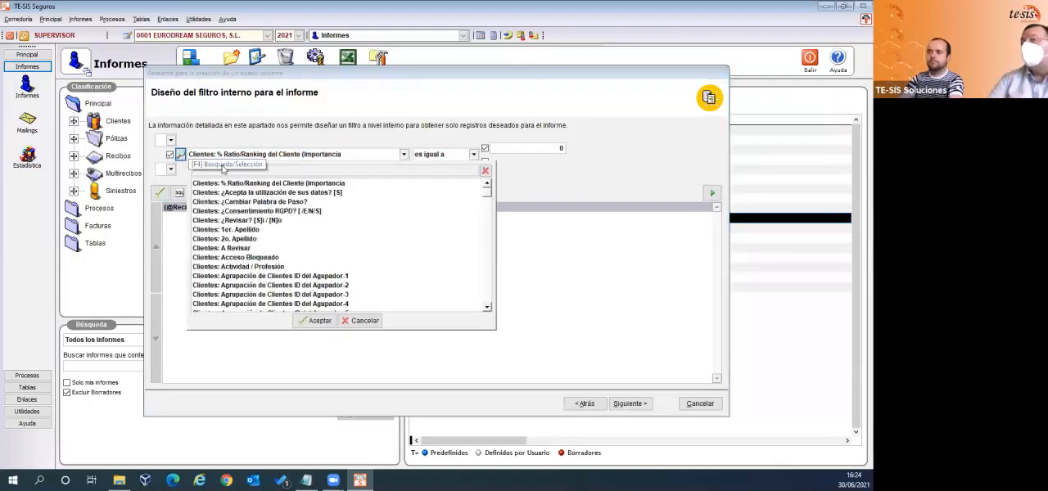
pyautogui.write('rec*')
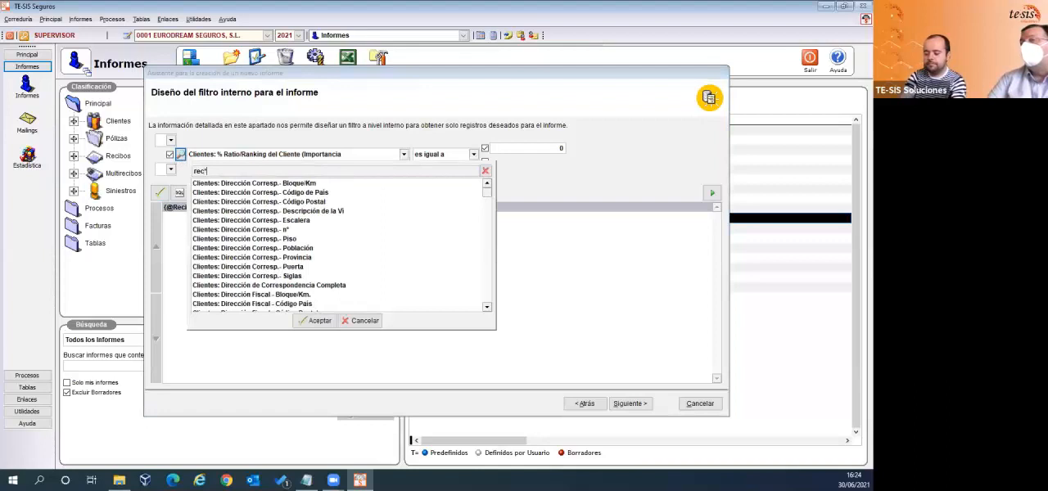
pyautogui.write('liq')
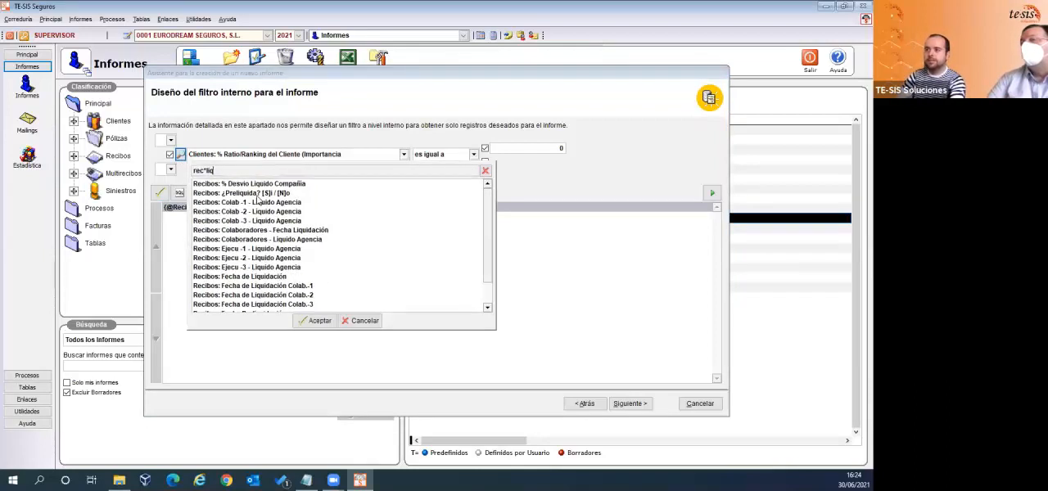
pyautogui.write('*')
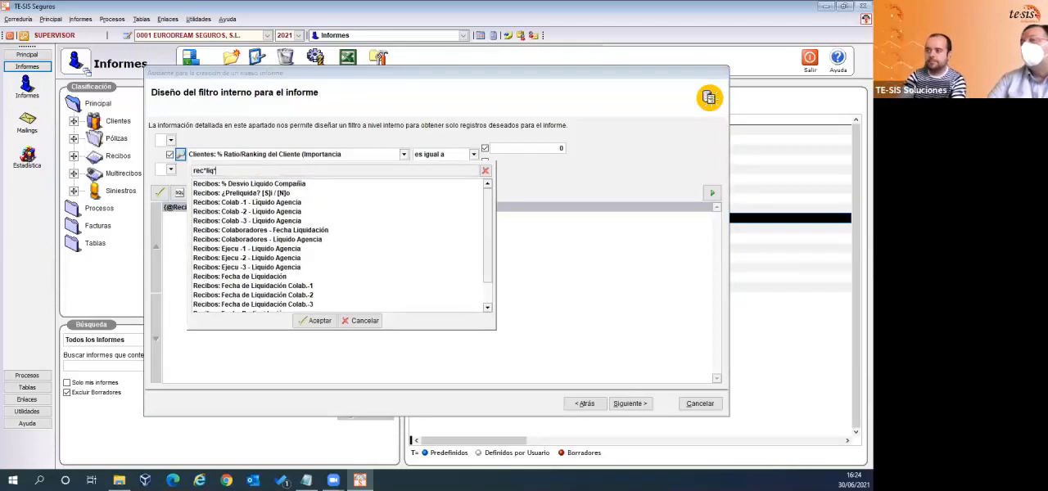
pyautogui.write('co')
pyautogui.press('BackSpace')
pyautogui.press('BackSpace')
pyautogui.press('BackSpace')
pyautogui.press('BackSpace')
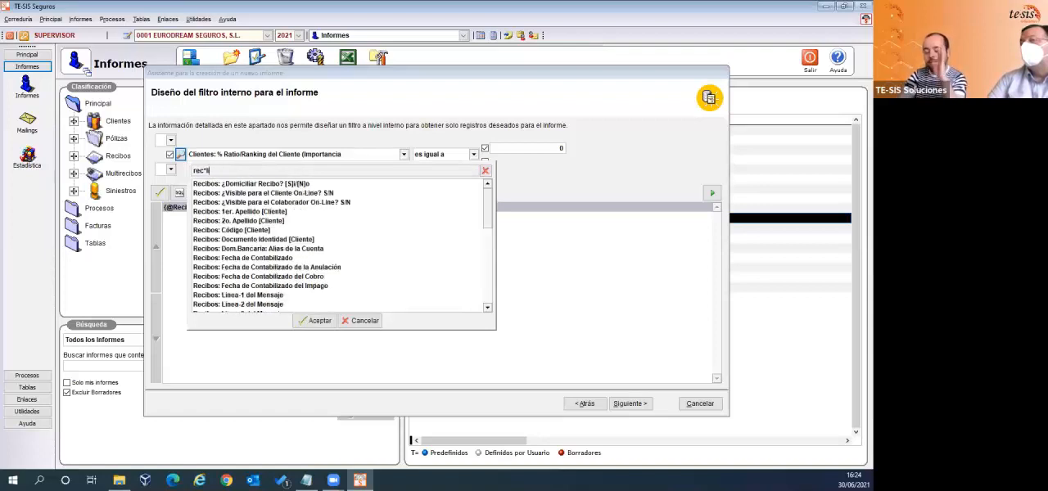
pyautogui.press('BackSpace')
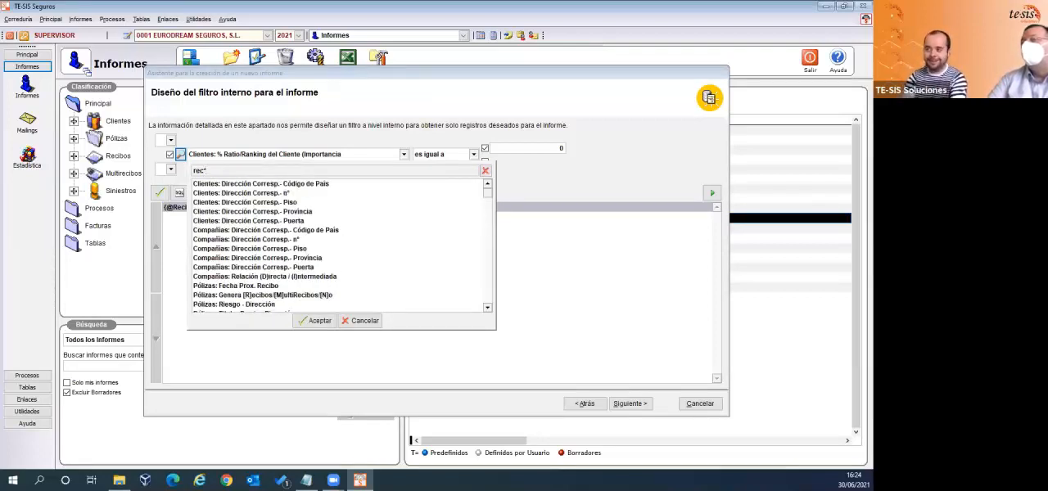
# - Set the second filter condition to Recibos: Situación Compañía equal to LIQU and add the expression to the filter
pyautogui.write('sit*')
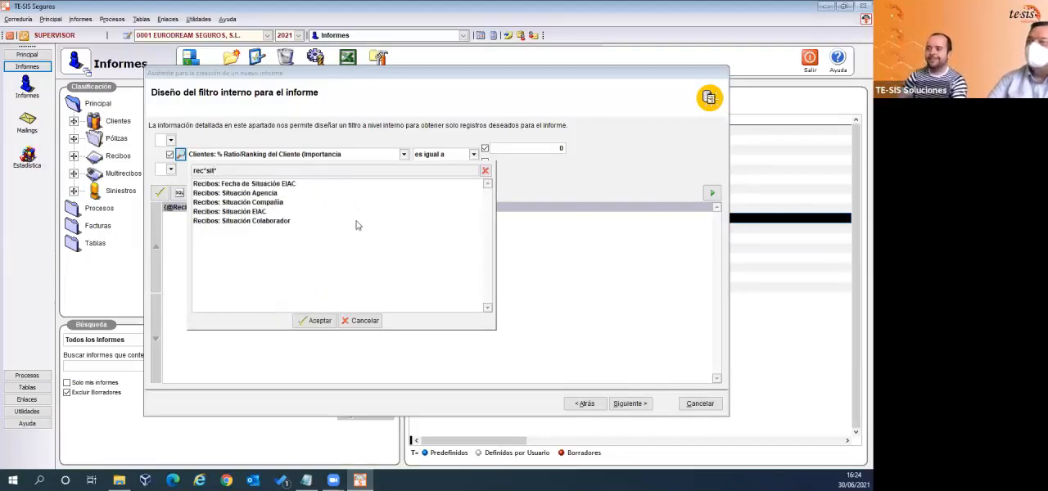
pyautogui.doubleClick(262, 202)
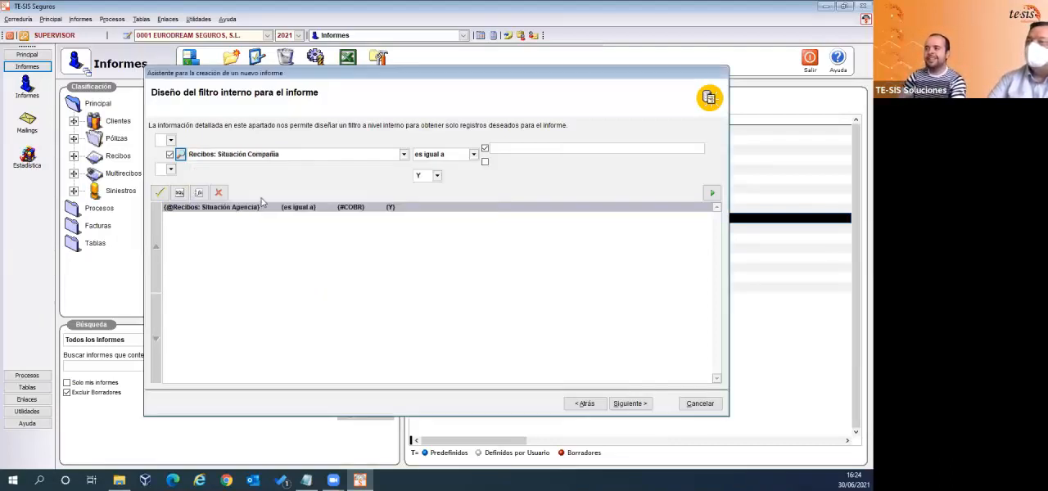
pyautogui.click(517, 152)
pyautogui.write('LIQU')
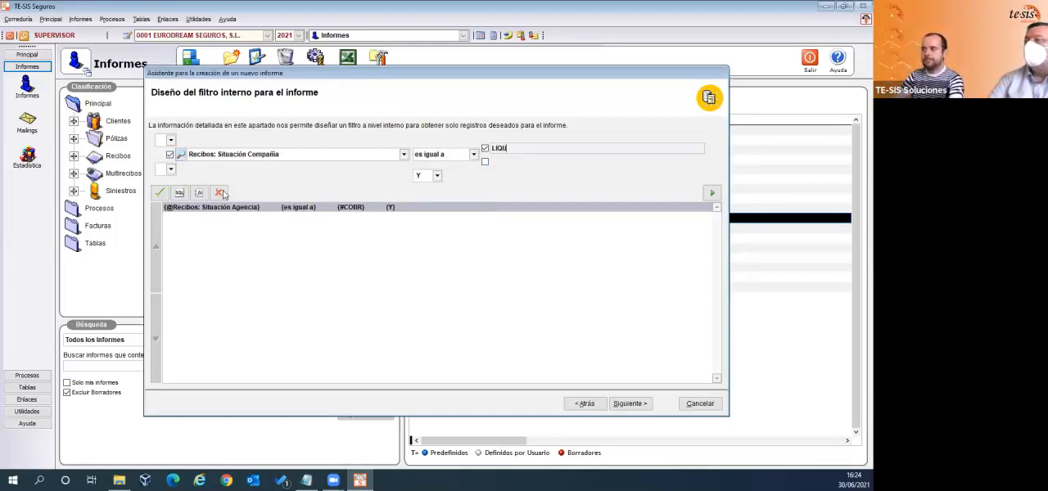
pyautogui.click(161, 192)
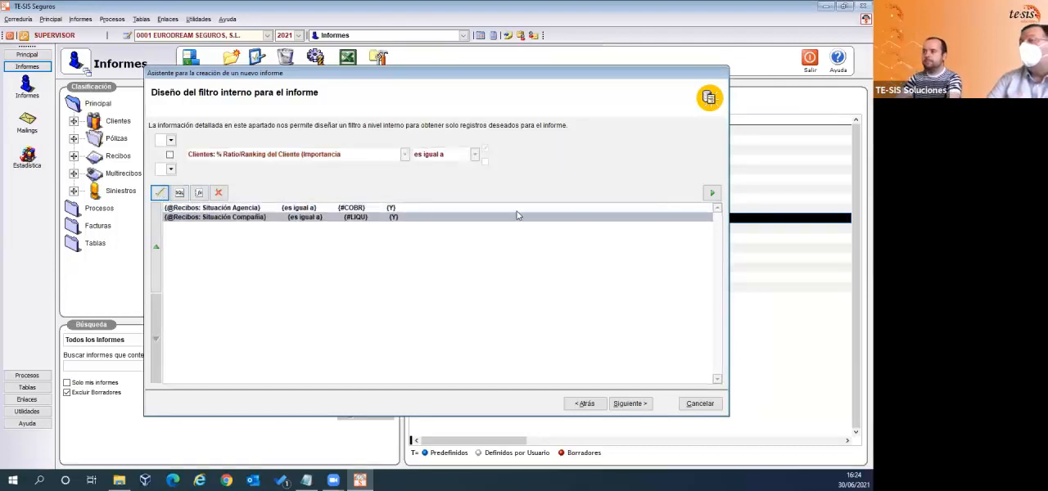
# - Evaluate the internal filter and continue to the design of the delimiting (desde/hasta) filters
pyautogui.click(709, 195)
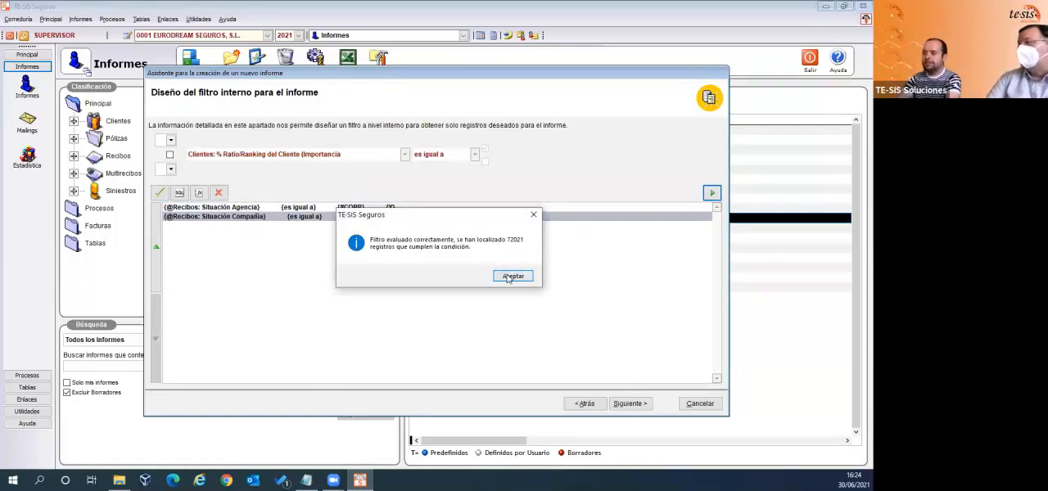
pyautogui.click(511, 276)
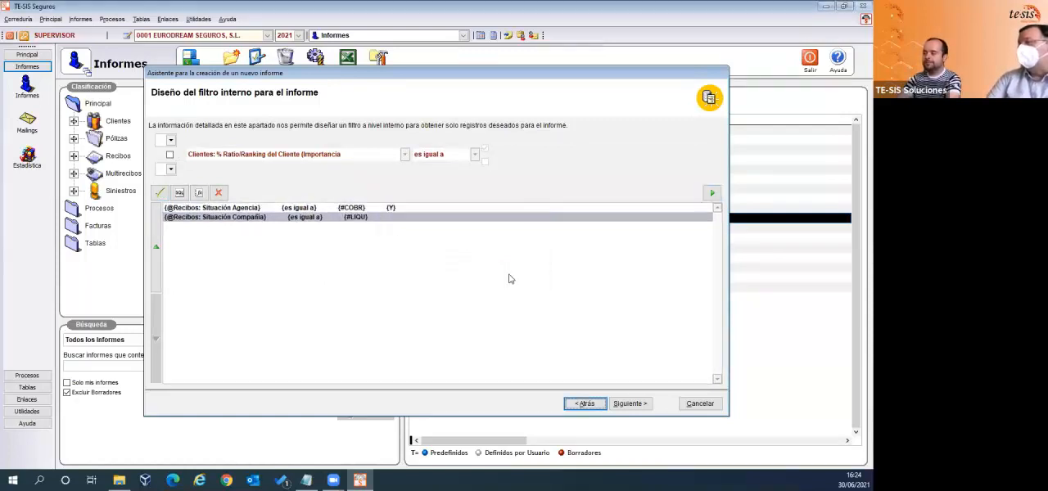
pyautogui.click(633, 404)
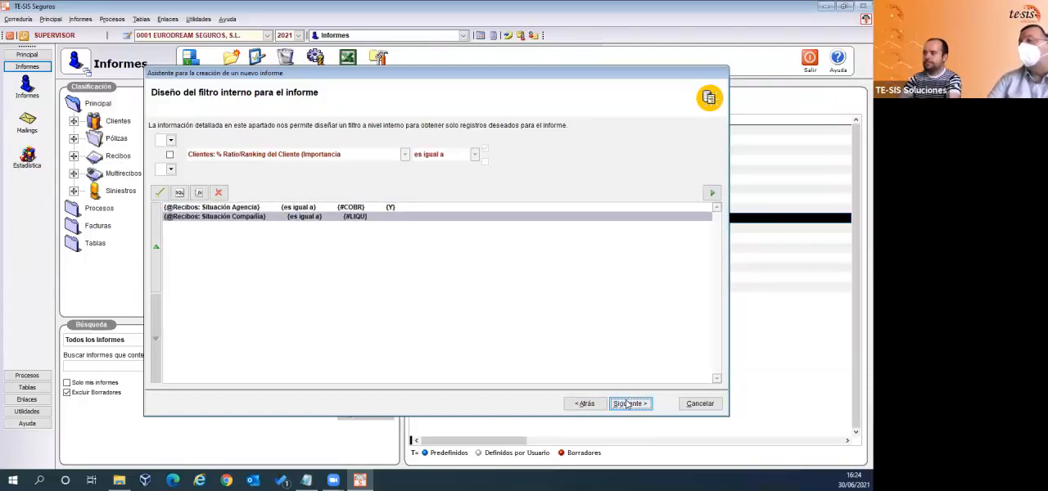
pyautogui.click(628, 404)
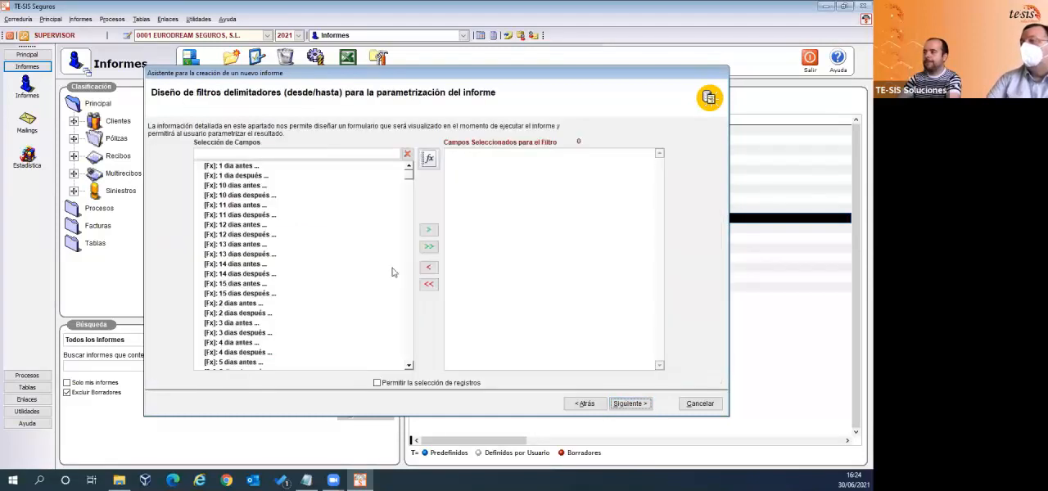
# - Search the available fields for fec*efe and add Recibos: Fecha de Efecto to the delimiting filter fields
pyautogui.click(338, 155)
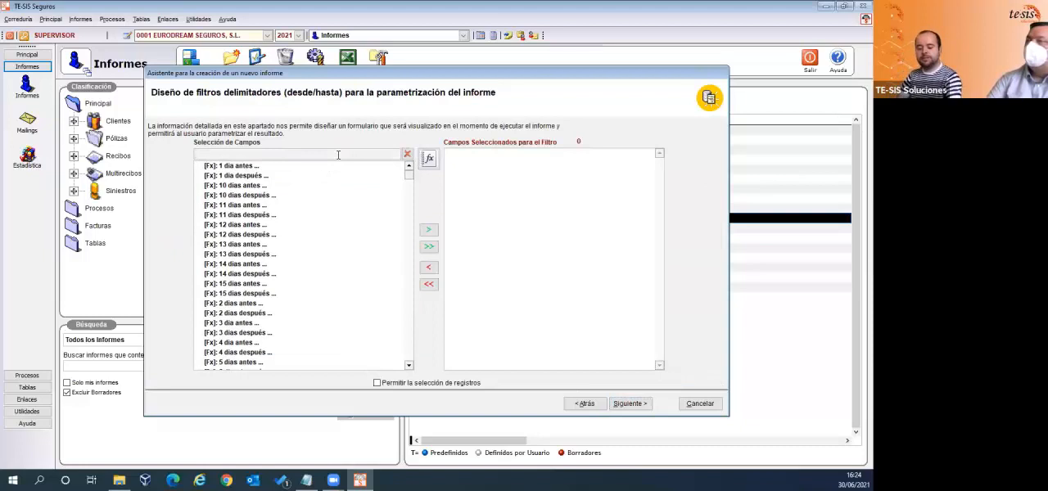
pyautogui.write('fec*')
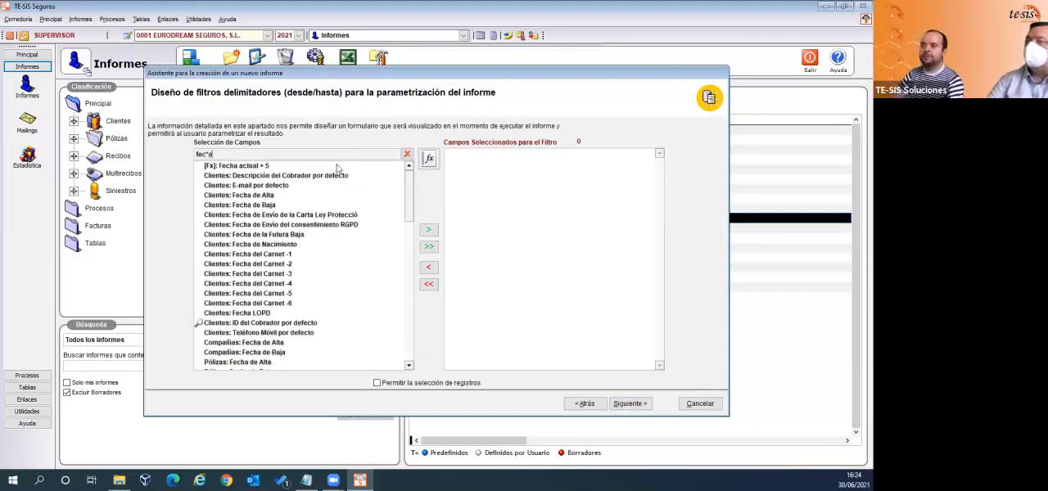
pyautogui.write('efe')
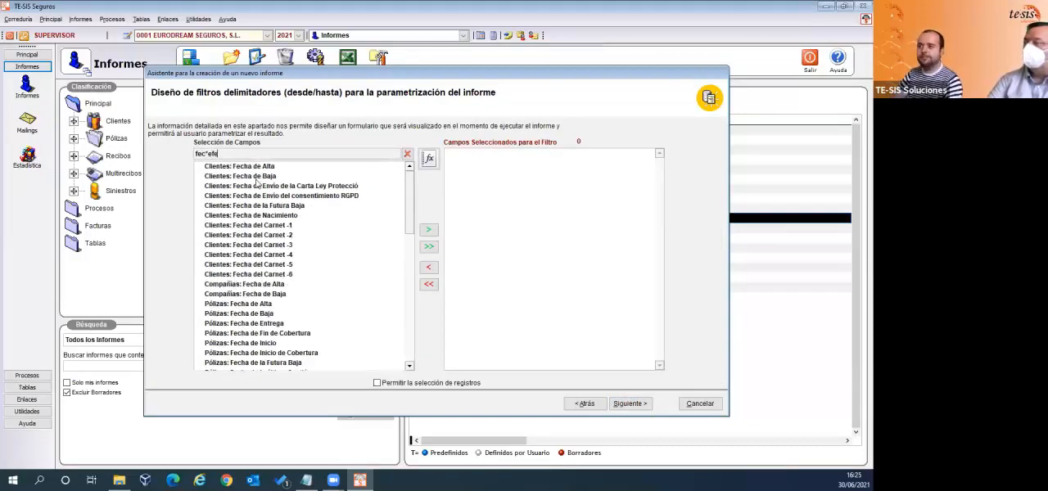
pyautogui.doubleClick(264, 167)
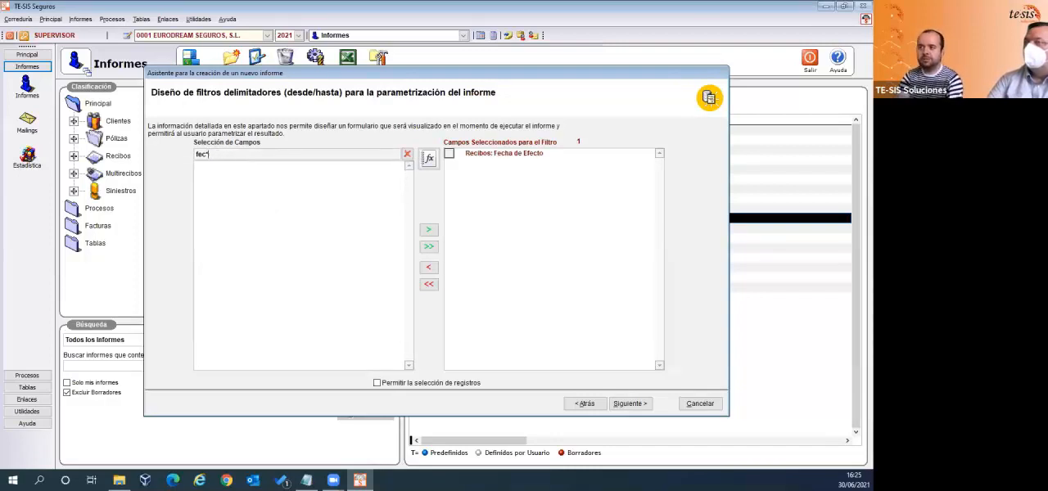
# - Add Recibos: Fecha de Cobro and Recibos: Fecha de Liquidación to the delimiting filter fields, searching for fec*cobr and fec*liq
pyautogui.write('cobr')
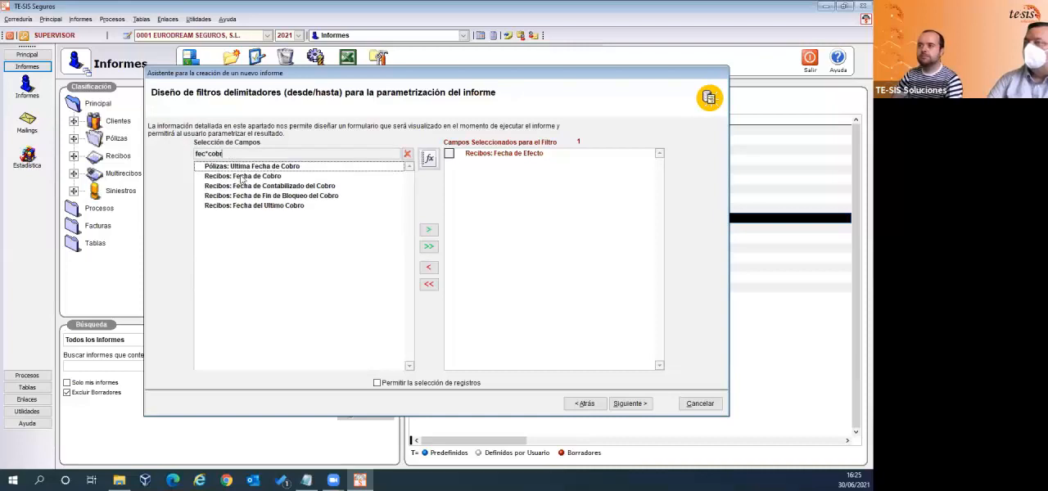
pyautogui.doubleClick(242, 176)
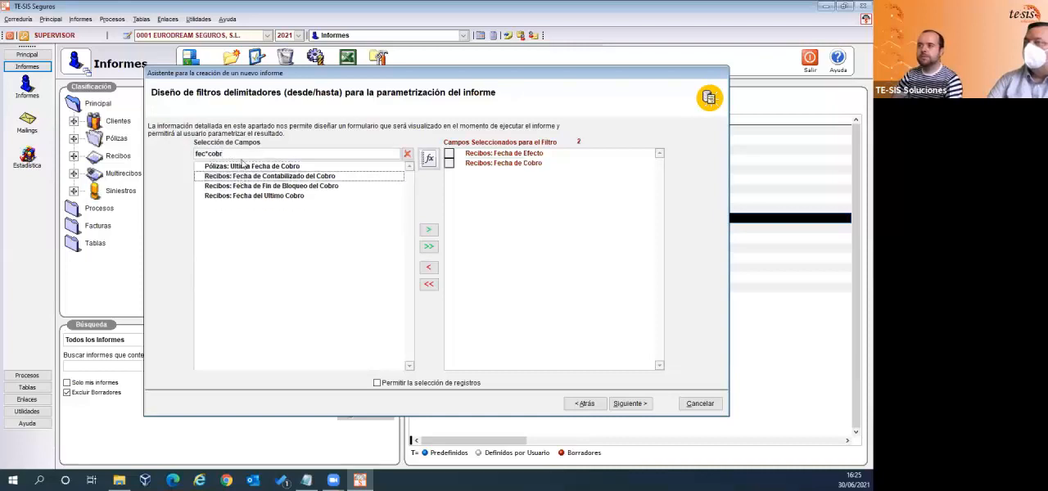
pyautogui.press('BackSpace')
pyautogui.press('BackSpace')
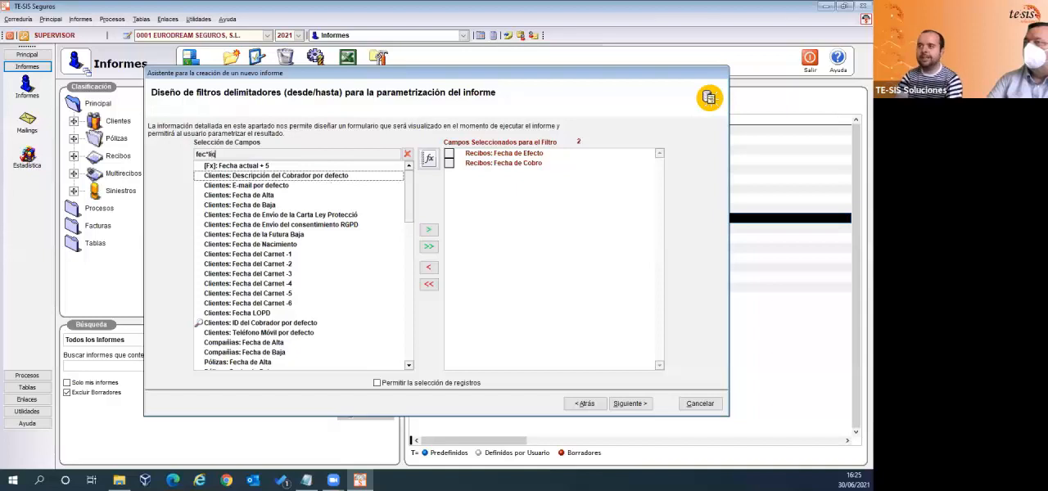
pyautogui.doubleClick(235, 188)
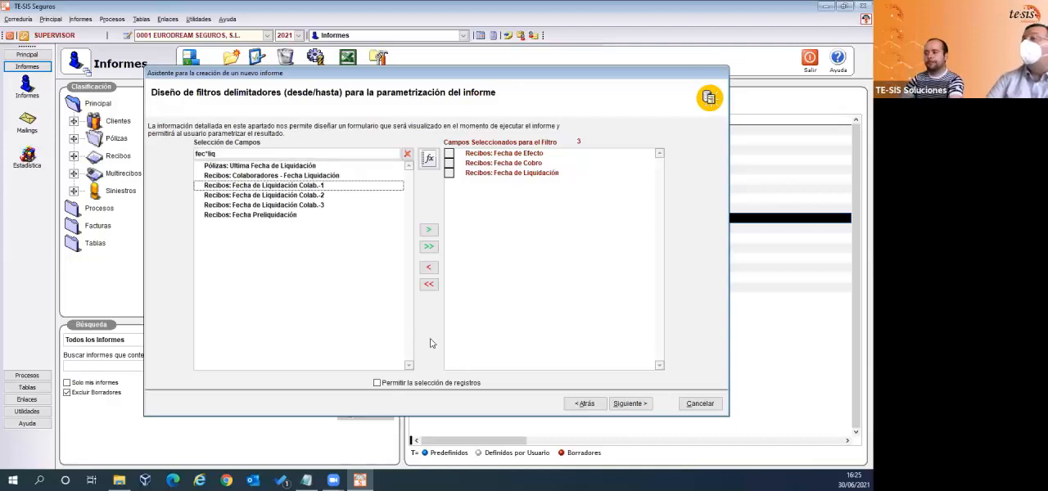
# - Replace the field search with rec*cod*com and add Recibos: Código de Compañía to the delimiting filter fields
pyautogui.click(222, 154)
pyautogui.doubleClick(223, 154)
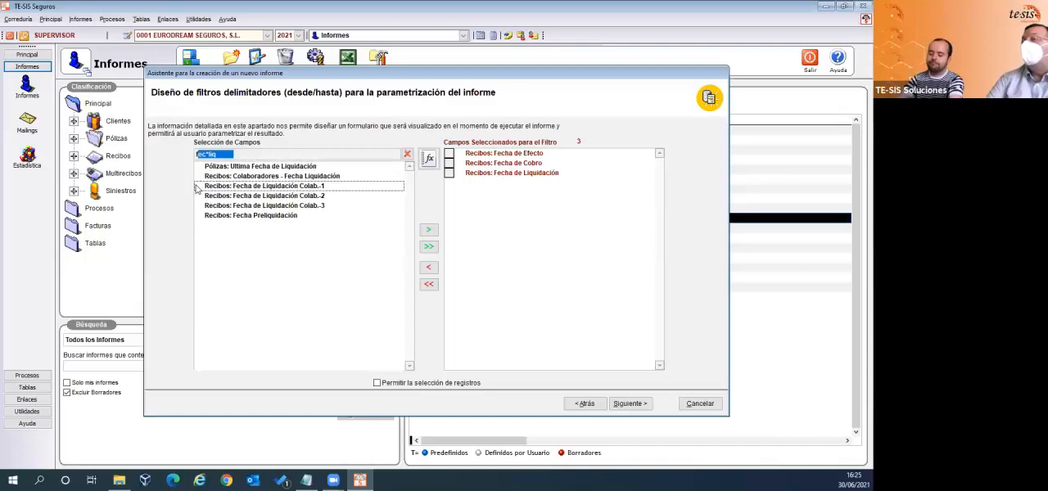
pyautogui.press('BackSpace')
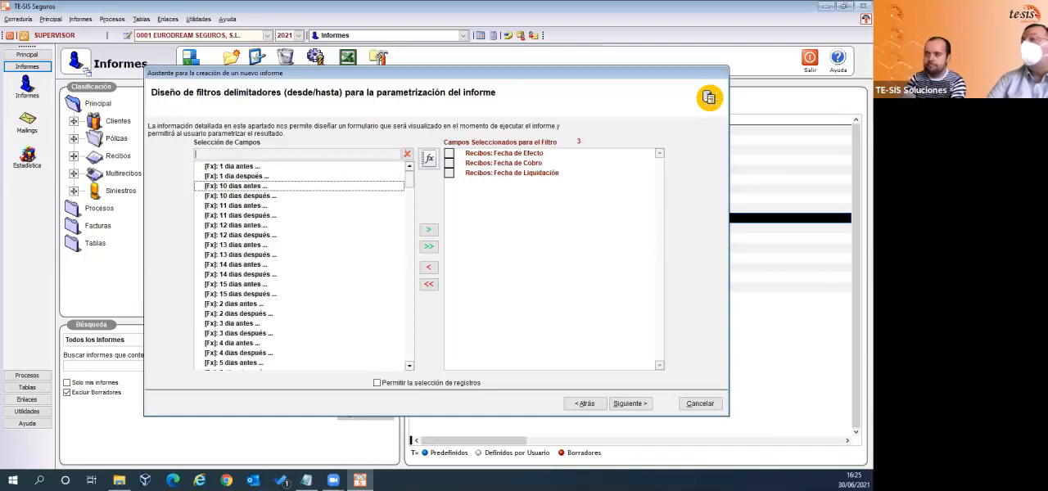
pyautogui.write('f')
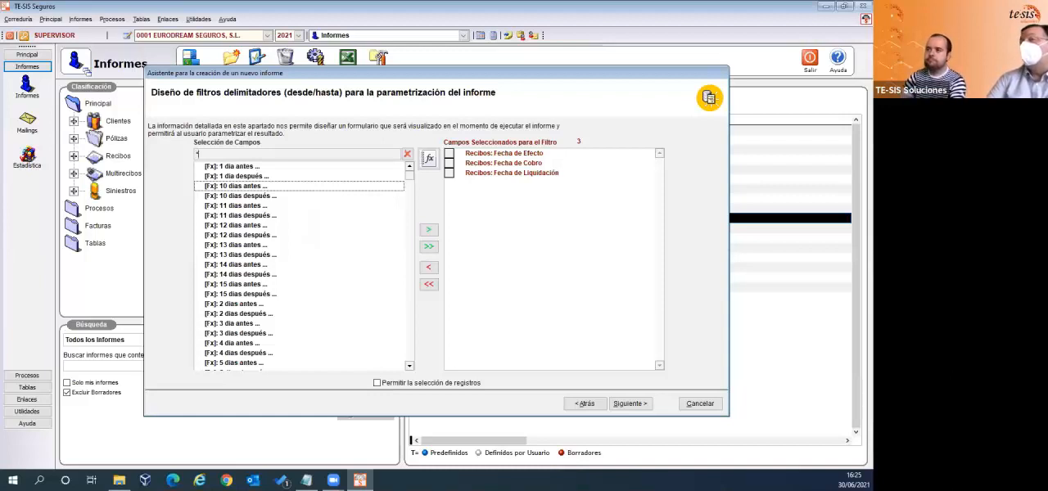
pyautogui.write('re')
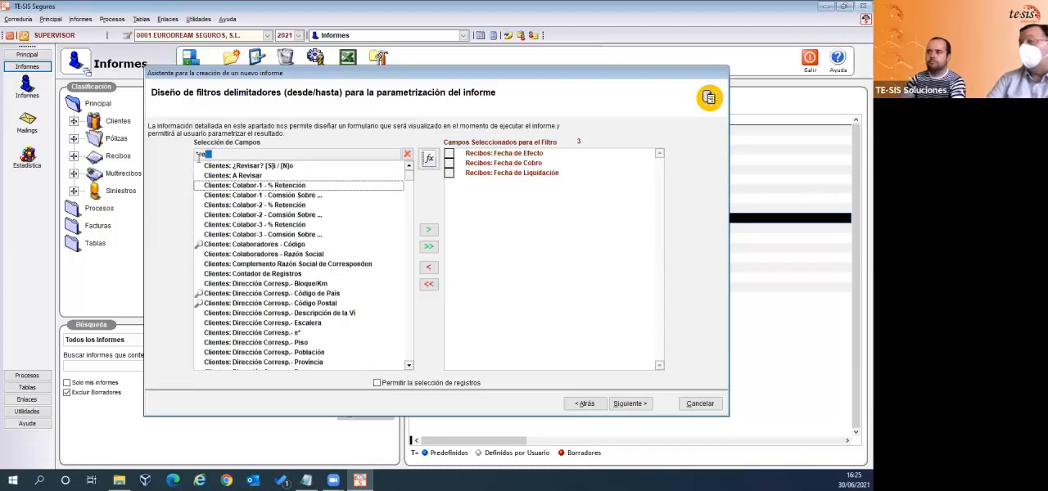
pyautogui.moveTo(212, 156); pyautogui.dragTo(192, 158)
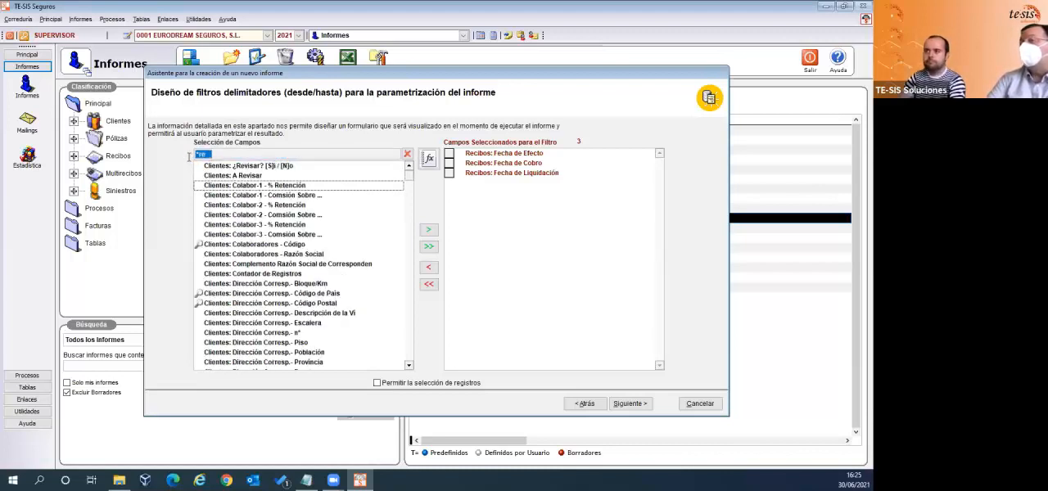
pyautogui.write('rec')
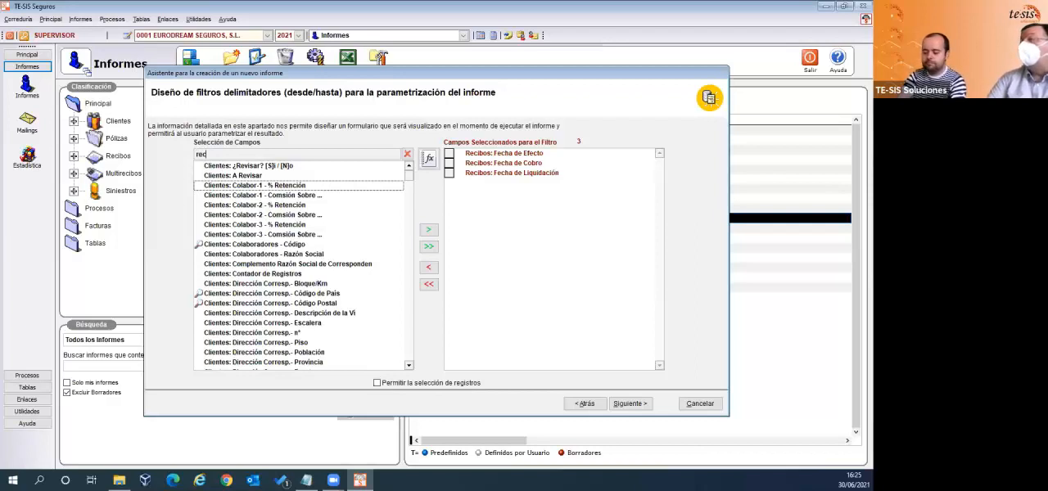
pyautogui.write('*cod*com')
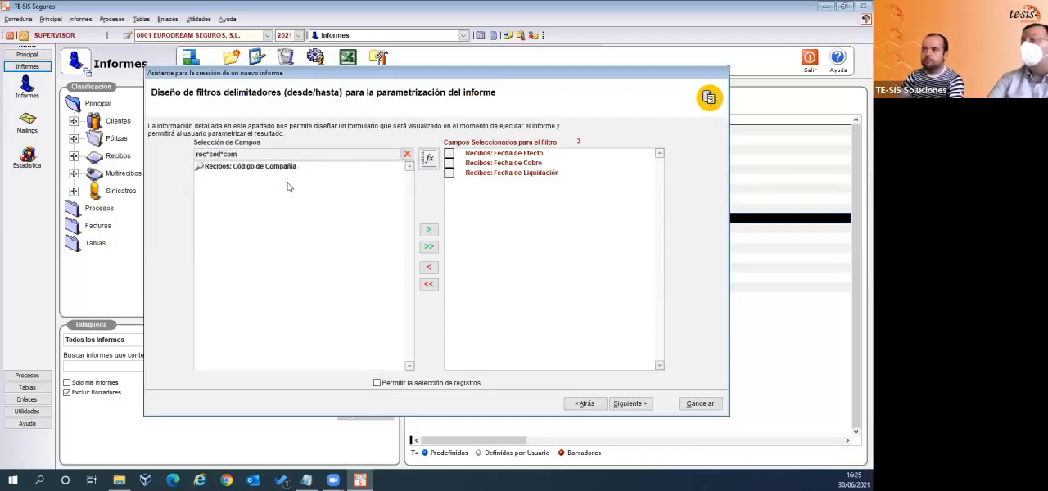
pyautogui.click(287, 168)
pyautogui.doubleClick(288, 167)
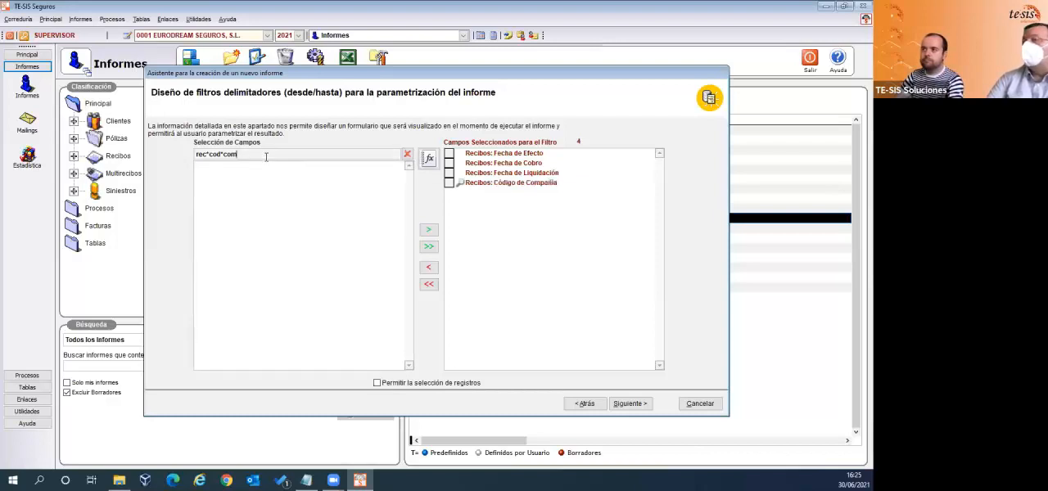
# - Change the field search to rec*cod*ram and add Recibos: Código de Ramo to the delimiting filter fields
pyautogui.press('BackSpace')
pyautogui.press('BackSpace')
pyautogui.press('BackSpace')
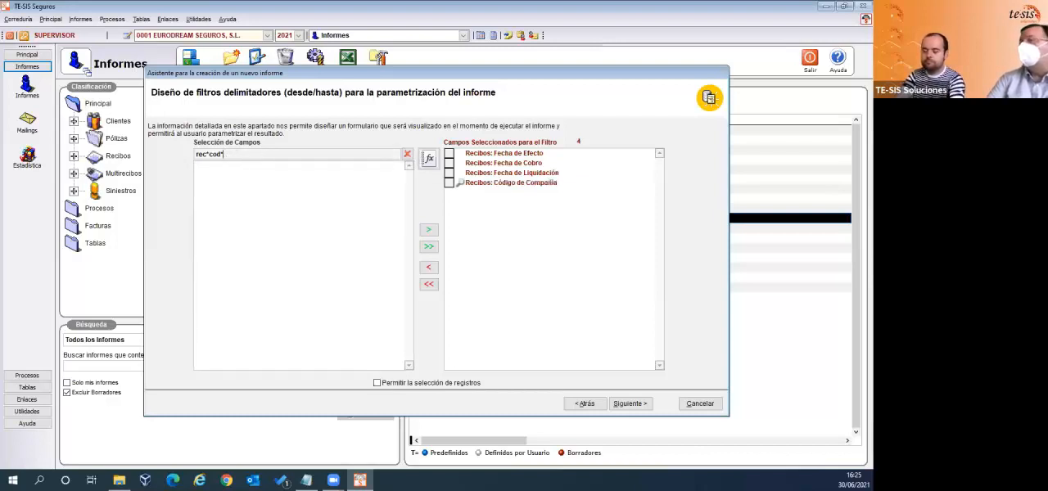
pyautogui.write('ram')
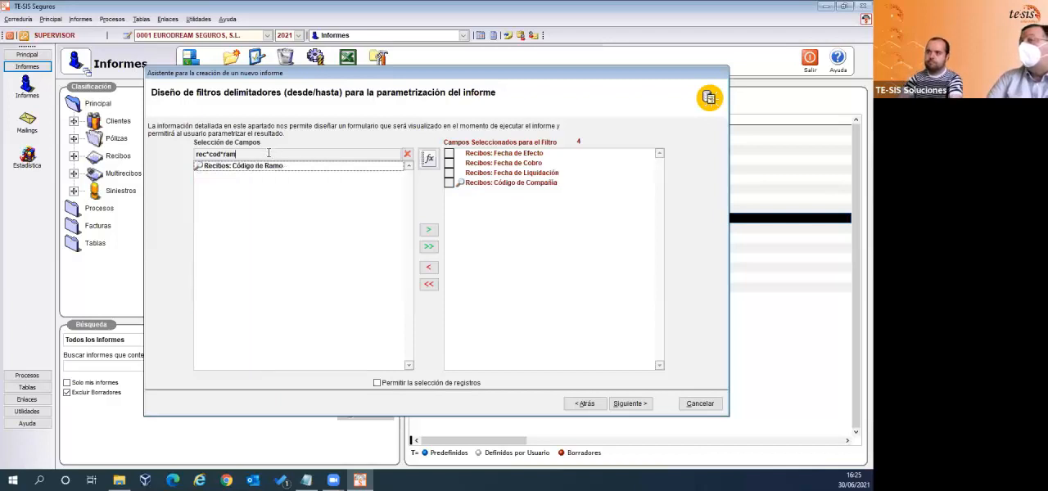
pyautogui.doubleClick(239, 167)
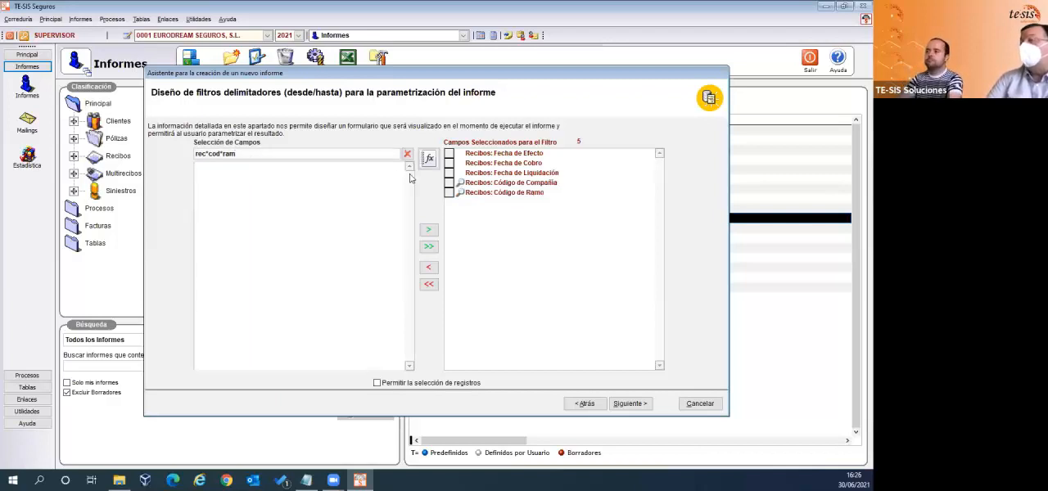
# - Check the selected Código de Compañía and Código de Ramo filter fields and continue to the report design's final page
pyautogui.click(495, 185)
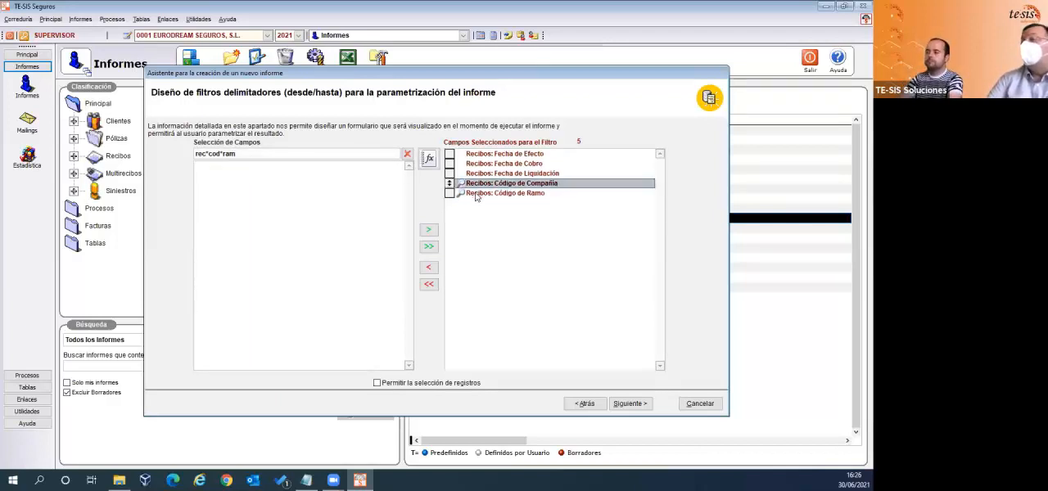
pyautogui.click(481, 194)
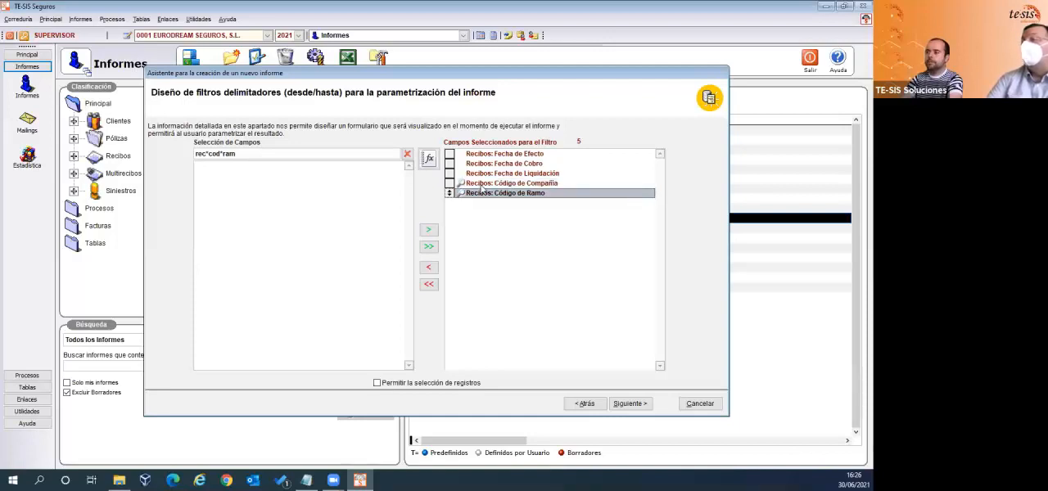
pyautogui.click(481, 185)
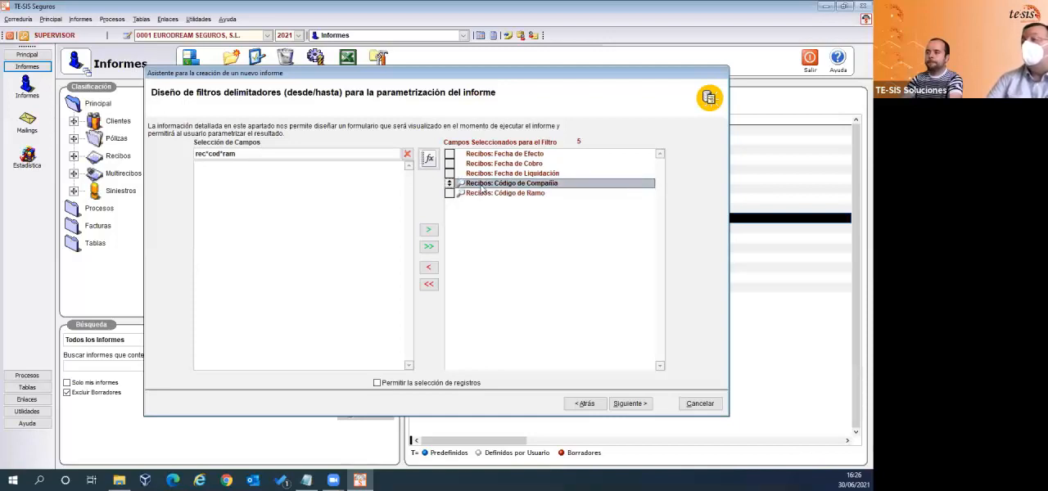
pyautogui.click(279, 154)
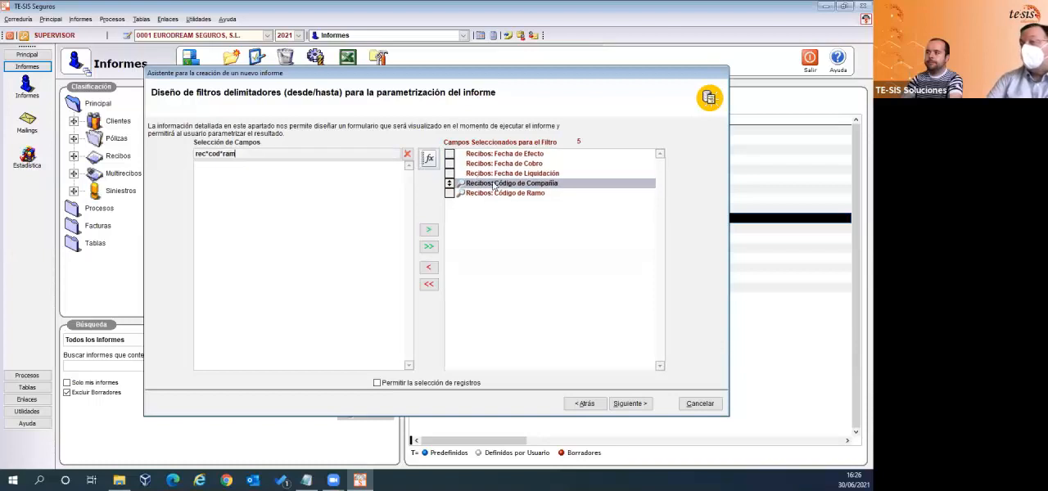
pyautogui.click(628, 404)
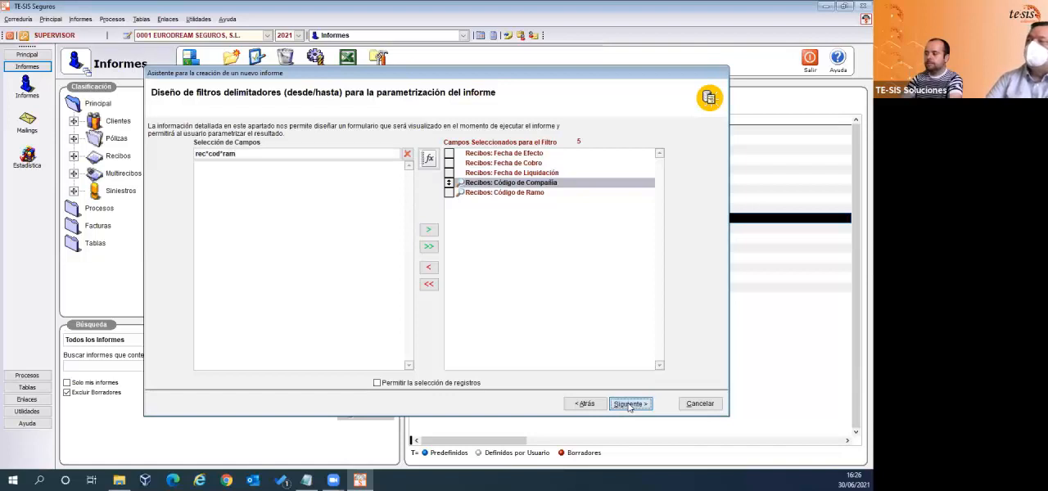
# - Enter "Resumen de recibos" as the report's description
pyautogui.click(258, 155)
pyautogui.write('R')
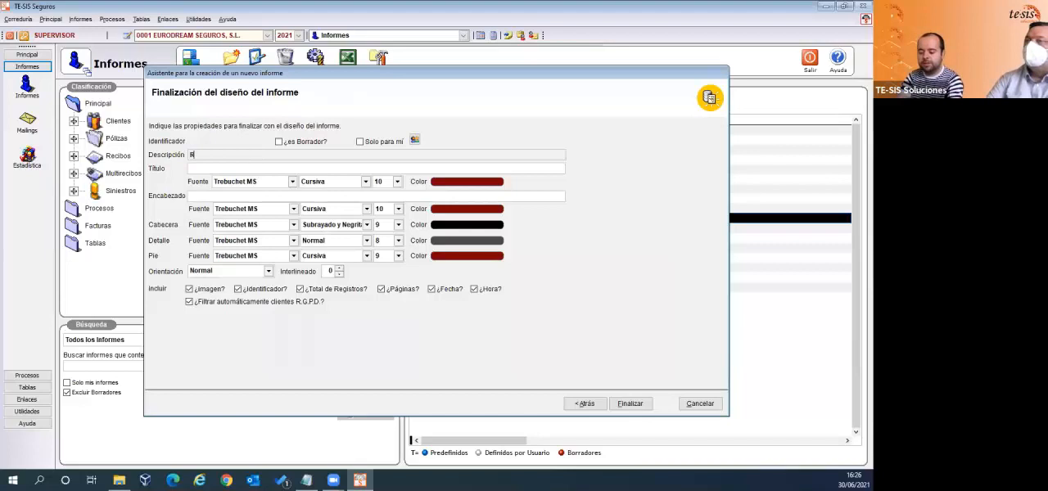
pyautogui.write('esument')
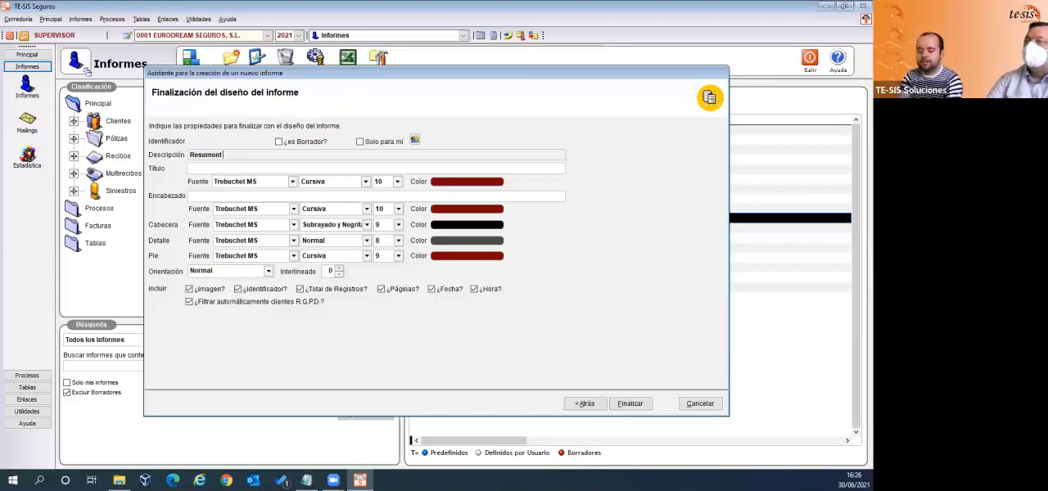
pyautogui.press('BackSpace')
pyautogui.write('de recibos')
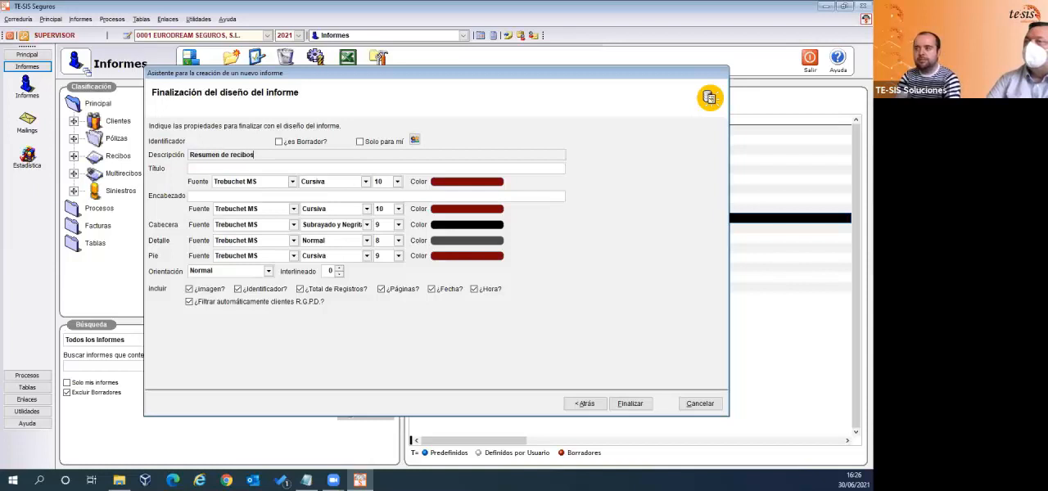
pyautogui.write(' cobrado')
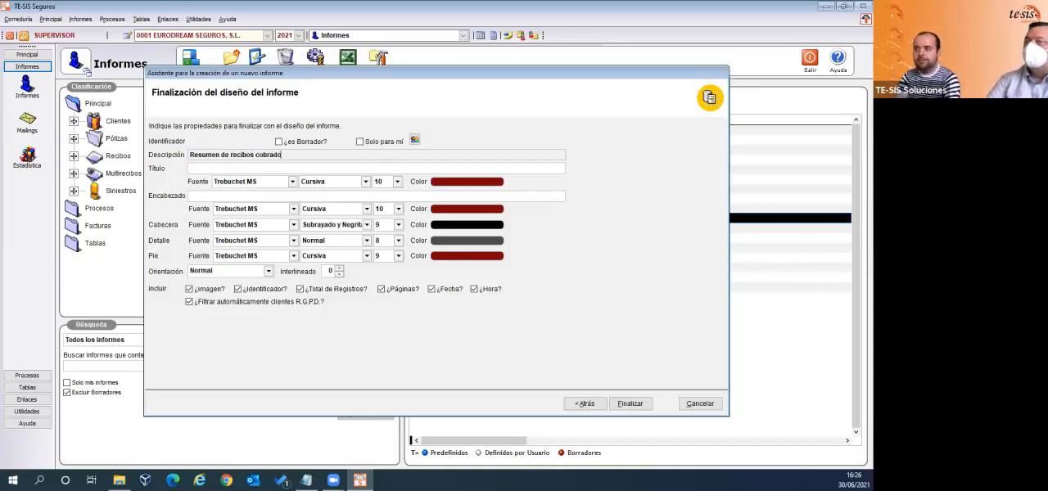
pyautogui.write('s y liquida')
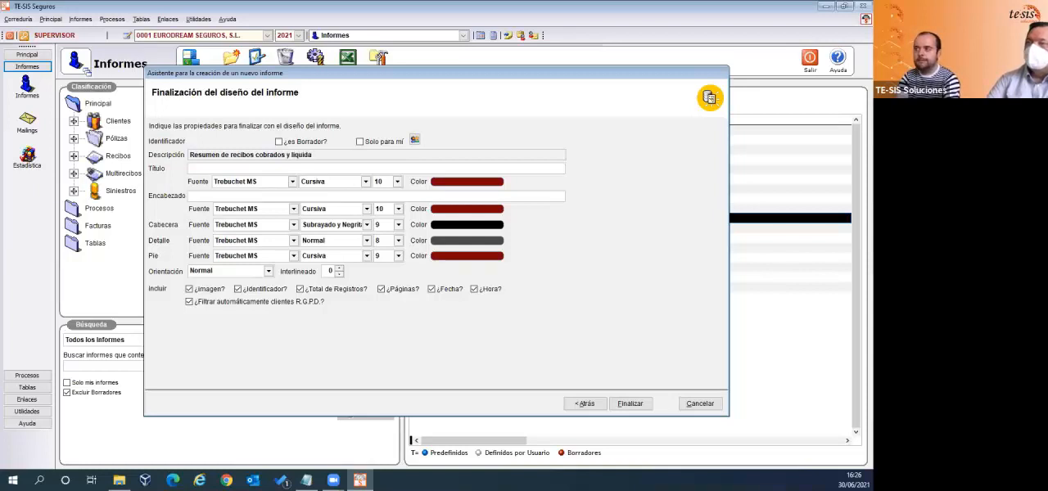
pyautogui.write('dos por')
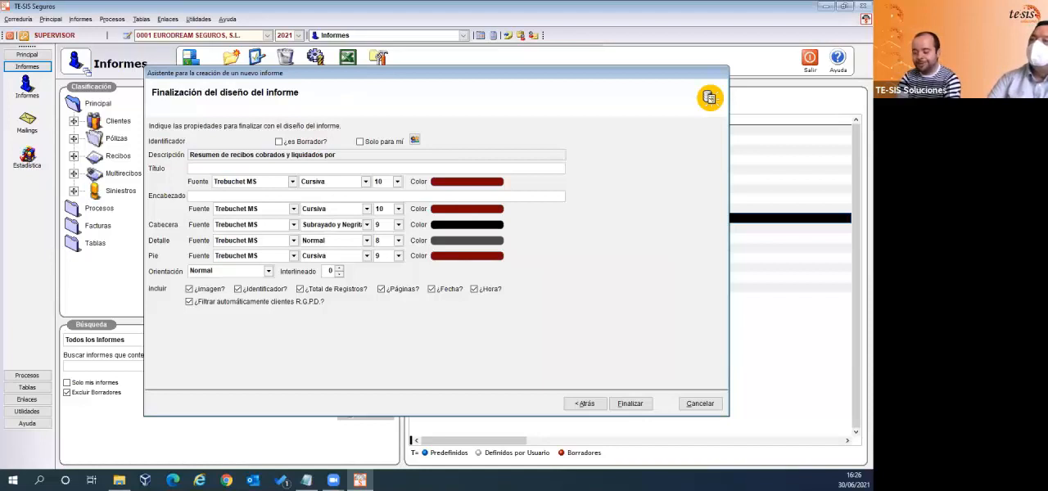
pyautogui.write(' per')
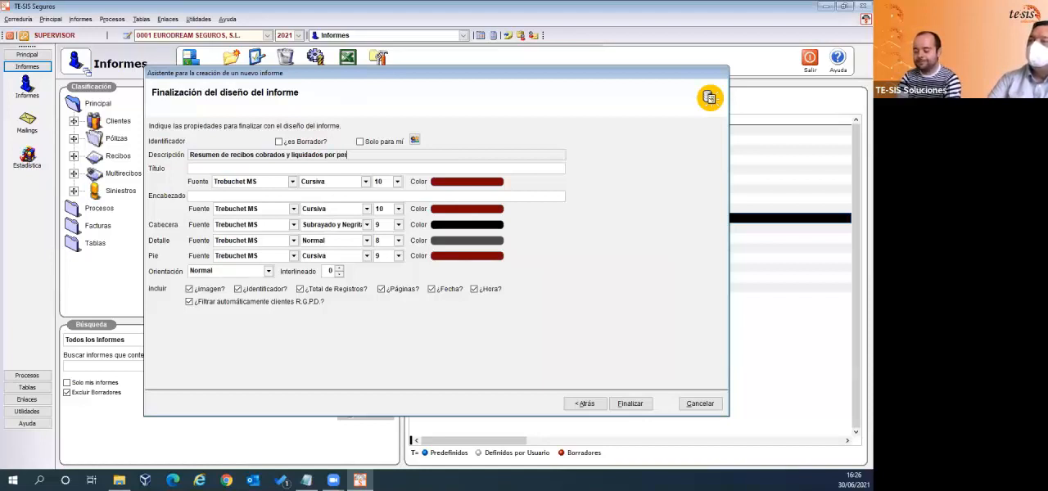
pyautogui.write('íodo')
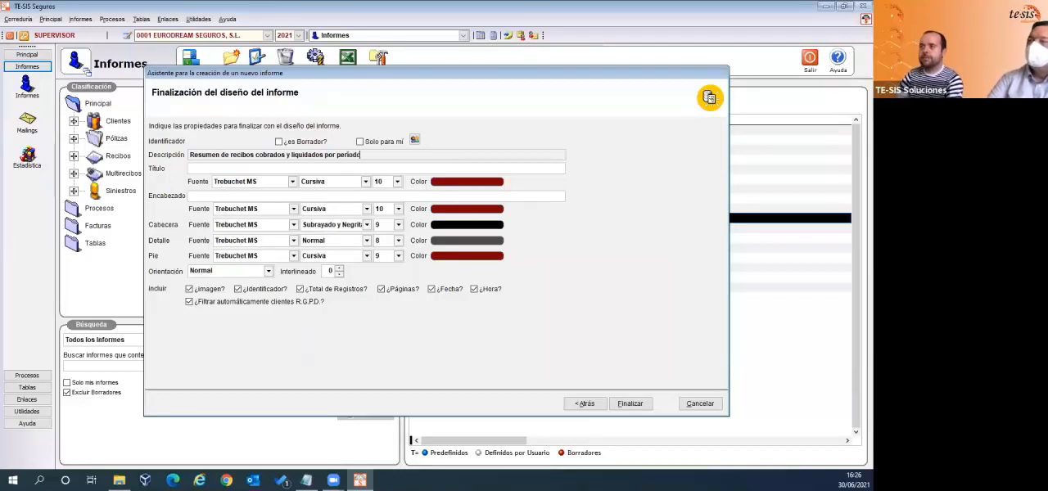
# - Copy the full description text into the report's title
pyautogui.click(216, 155)
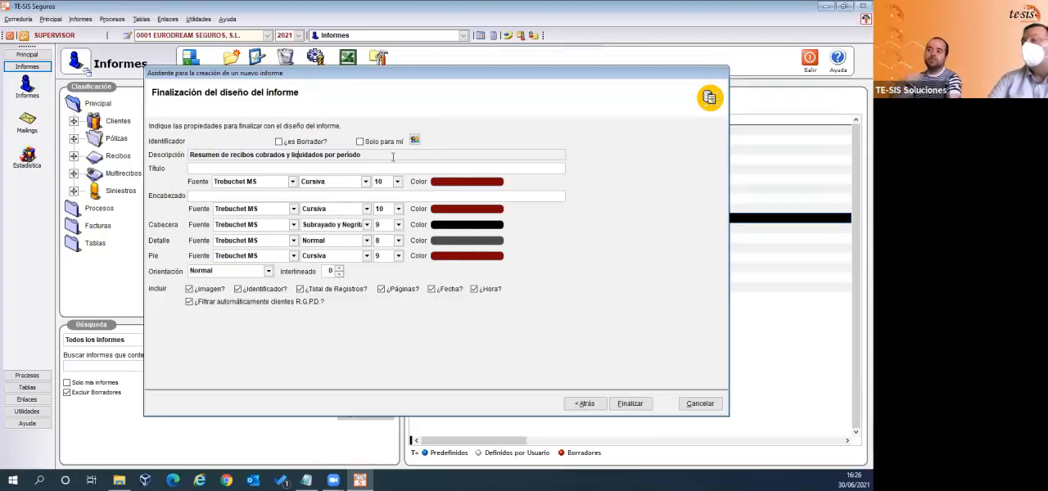
pyautogui.moveTo(396, 156); pyautogui.dragTo(113, 157)
pyautogui.hotkey('ctrl', 'c')
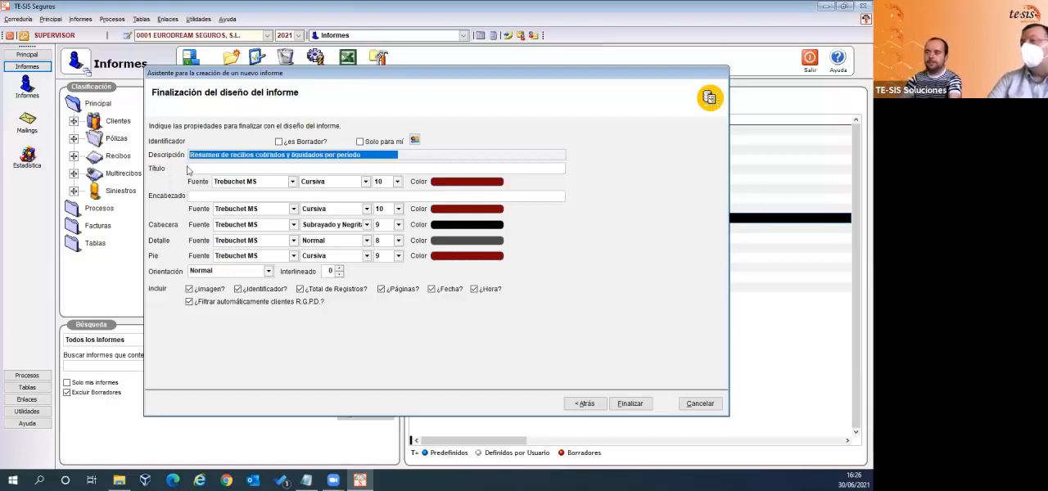
pyautogui.click(212, 167)
pyautogui.hotkey('ctrl', 'v')
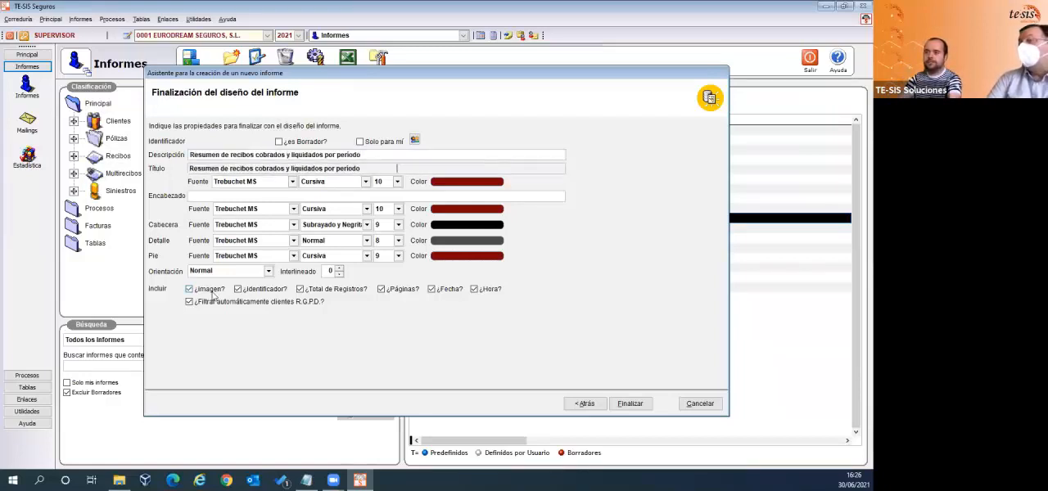
# - Turn off the automatic R.G.P.D. client filter, check the orientation options and cancel the new report wizard
pyautogui.click(189, 302)
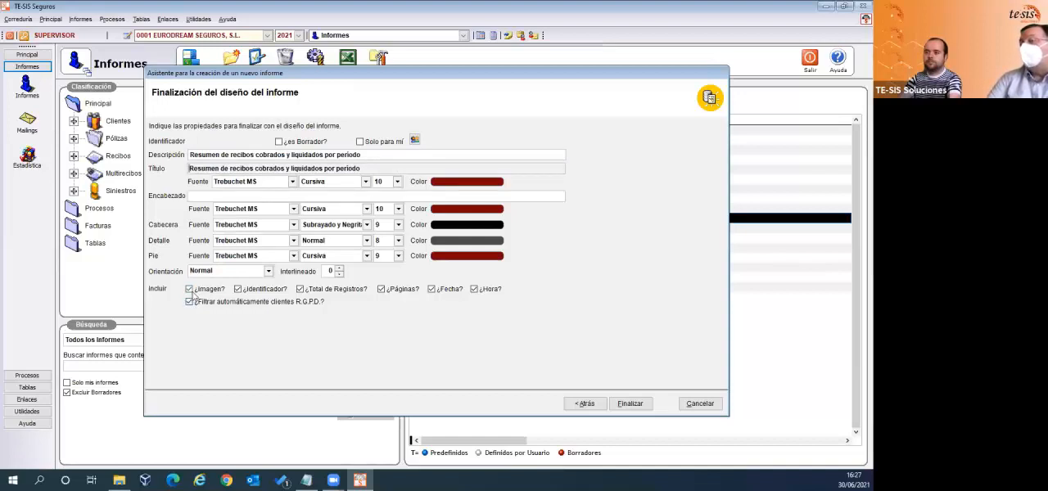
pyautogui.click(189, 307)
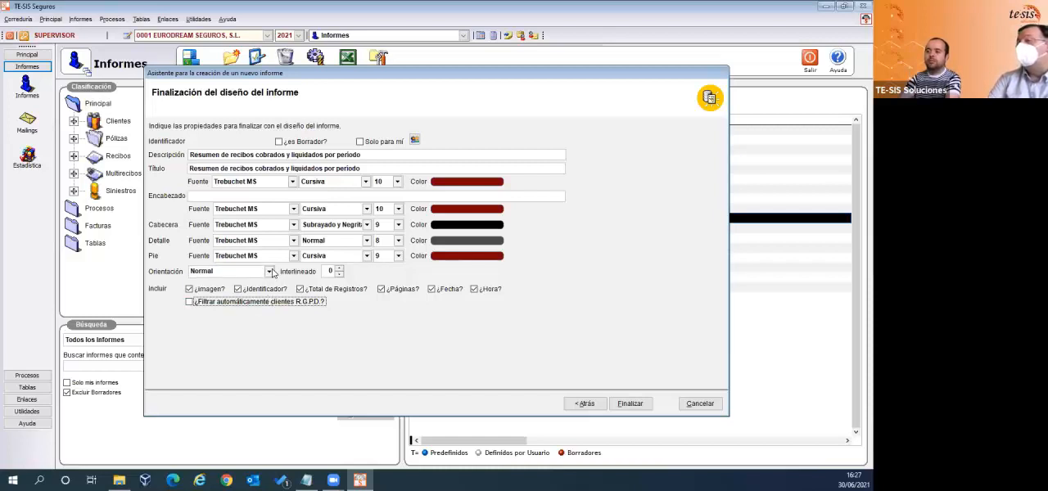
pyautogui.click(271, 273)
pyautogui.click(709, 332)
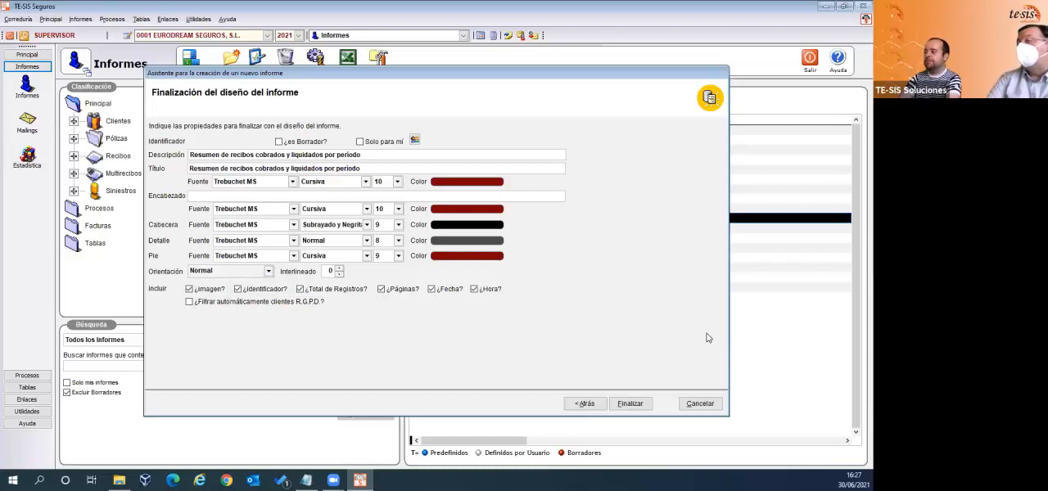
pyautogui.click(702, 404)
pyautogui.click(457, 279)
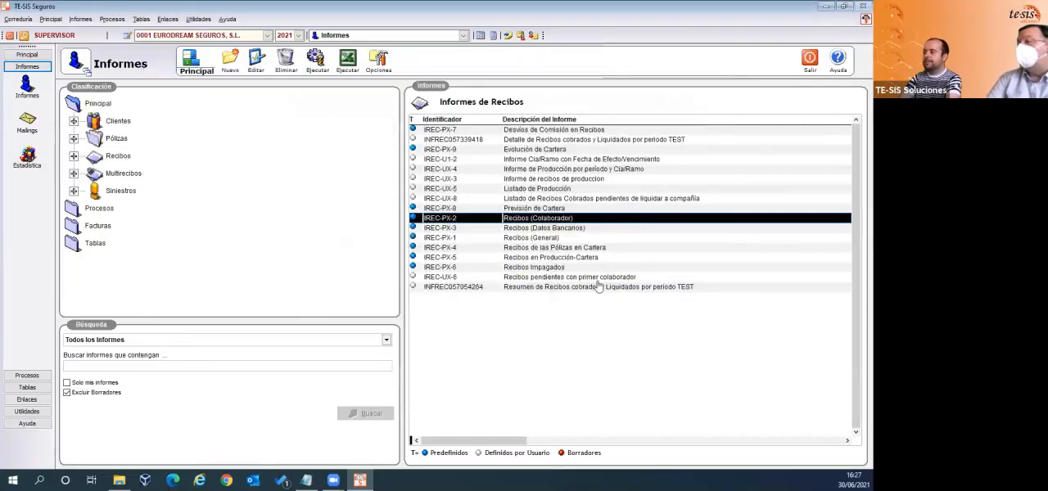
# - Run the report "Resumen de Recibos cobrados y Liquidados por periodo TEST" for Fecha de Efecto from 01/01/2021 to 30/06/2021
pyautogui.click(578, 288)
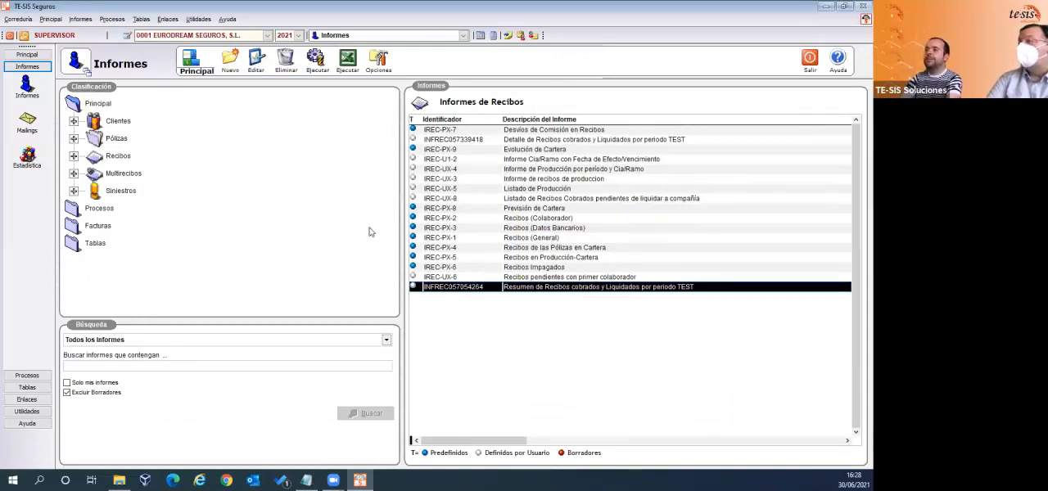
pyautogui.click(322, 72)
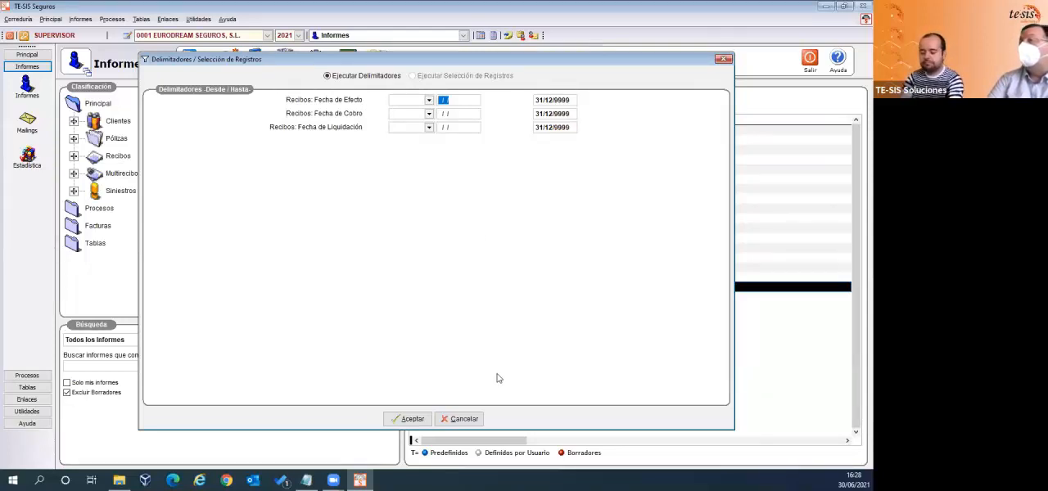
pyautogui.write('01/')
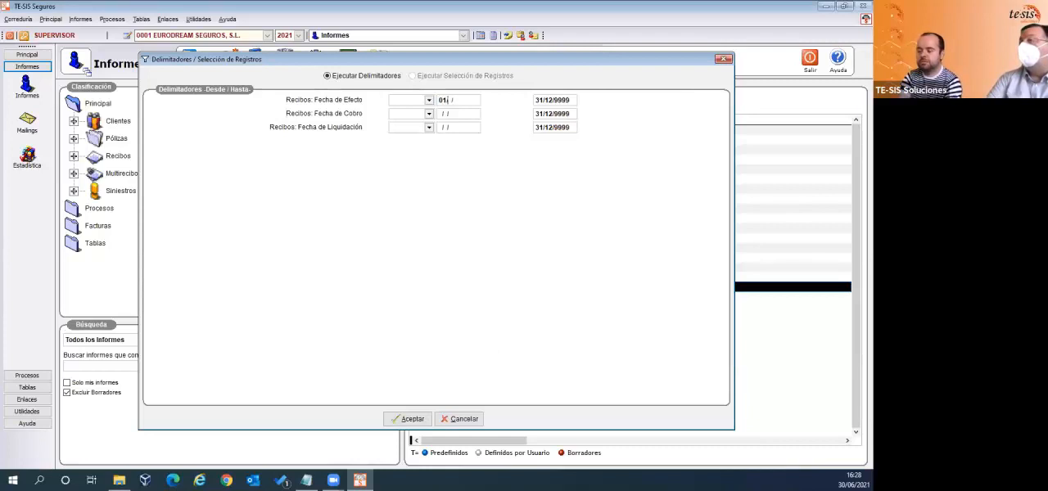
pyautogui.write('01/')
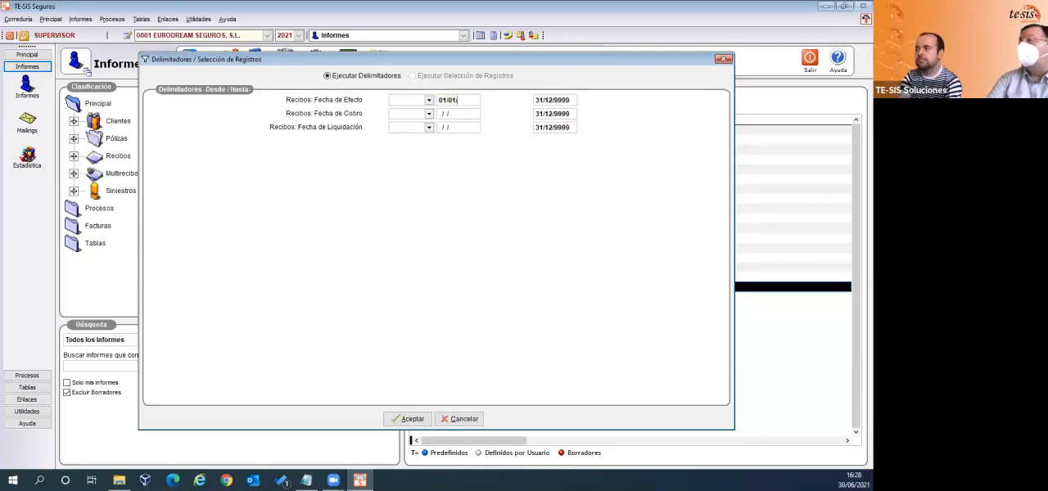
pyautogui.write('2021')
pyautogui.press('Tab')
pyautogui.write('30/06/202')
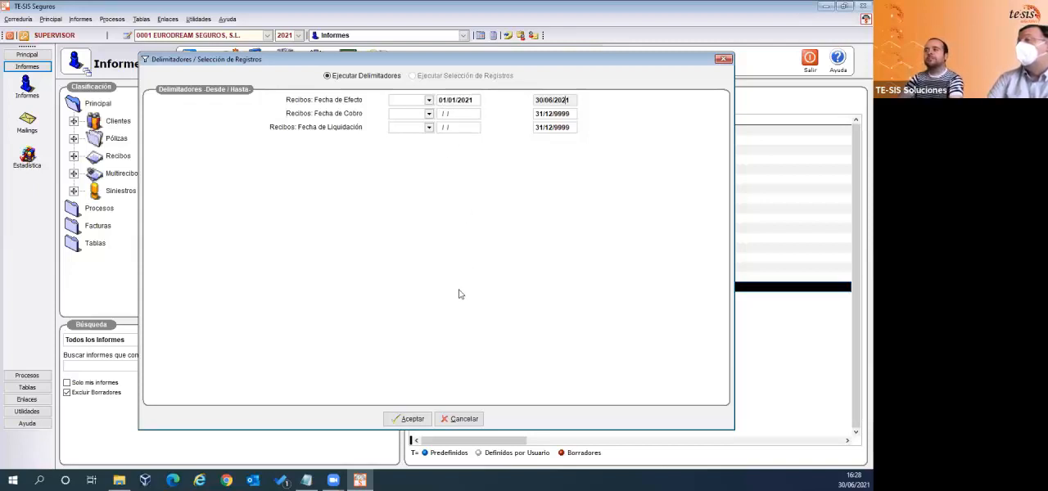
pyautogui.click(403, 419)
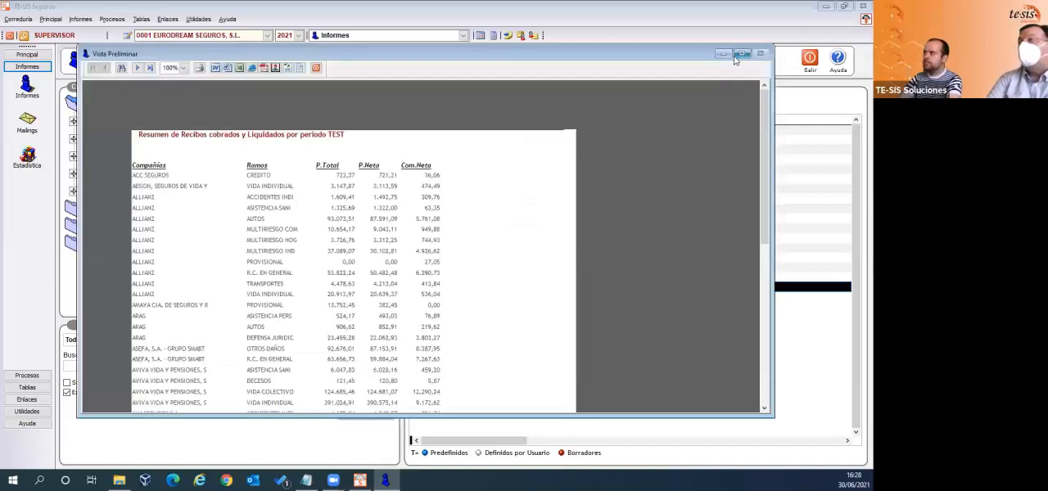
# - Examine the receipt totals per company and branch in the maximized report preview, restore its size and close it
pyautogui.click(741, 54)
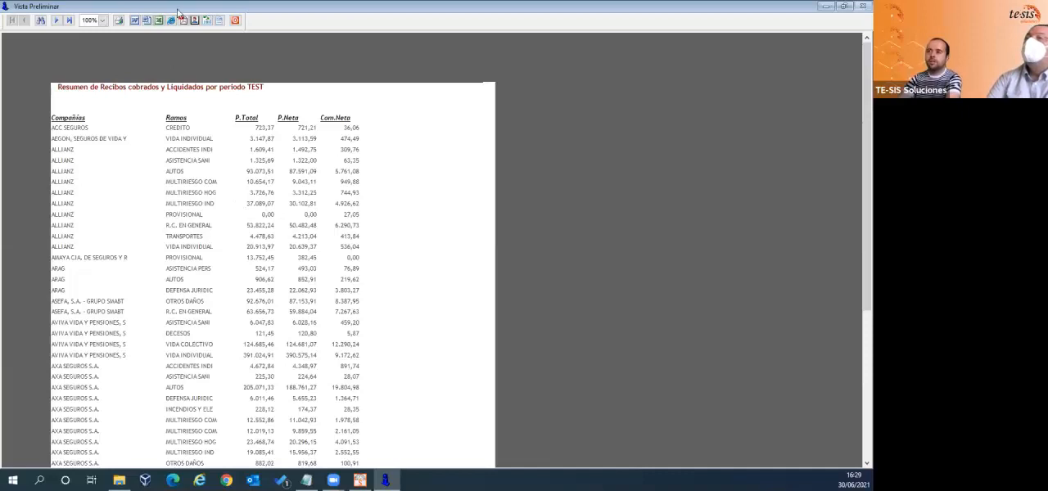
pyautogui.click(844, 6)
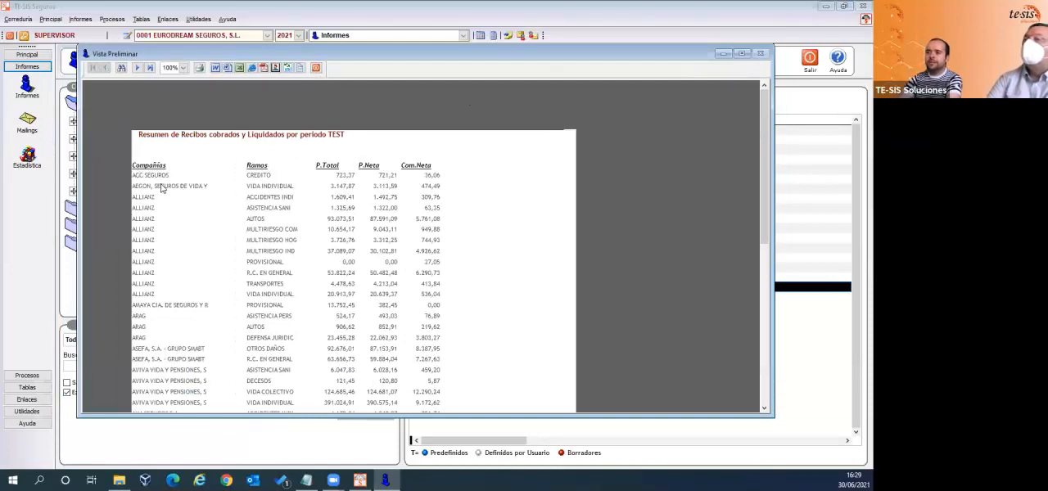
pyautogui.click(315, 68)
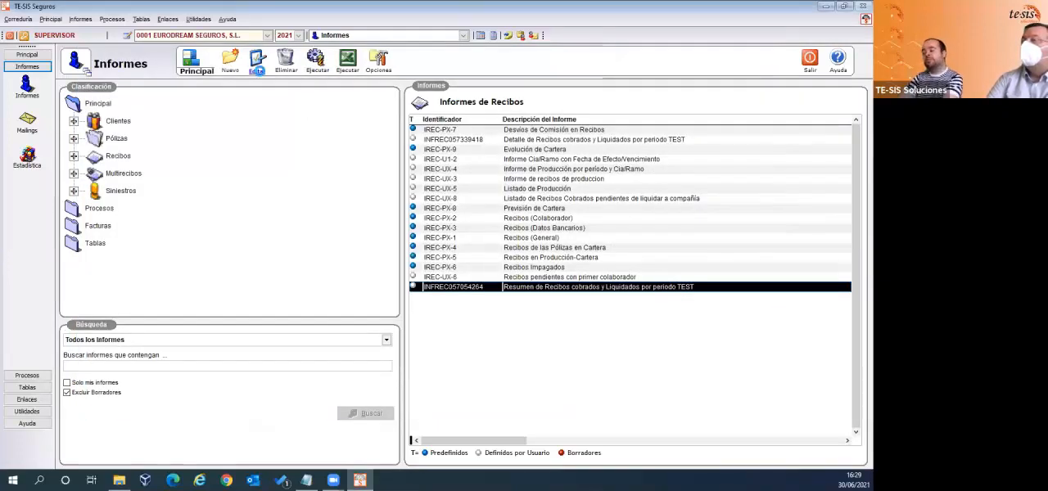
# - Open the summary report for editing, try grouping Recibos: Compañía by the first field only, and cancel the edit
pyautogui.click(257, 65)
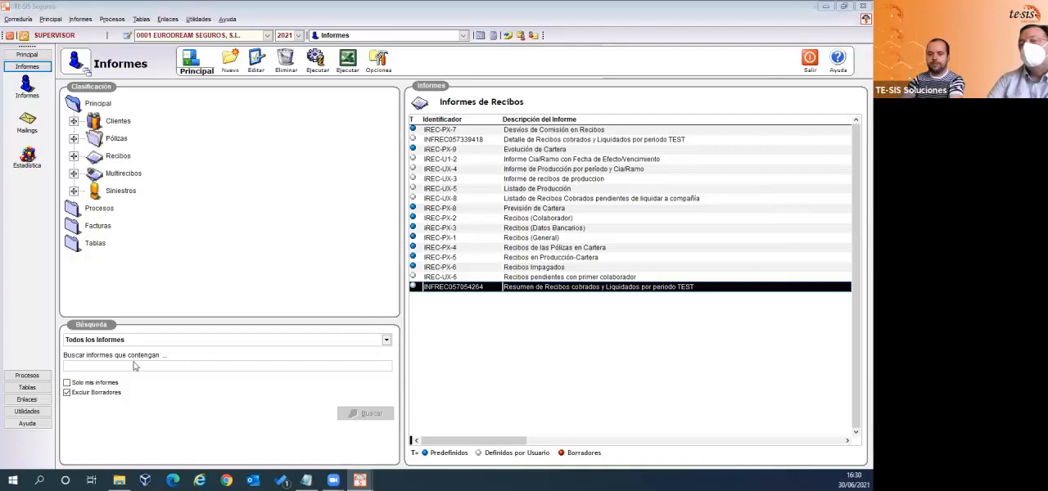
pyautogui.click(629, 403)
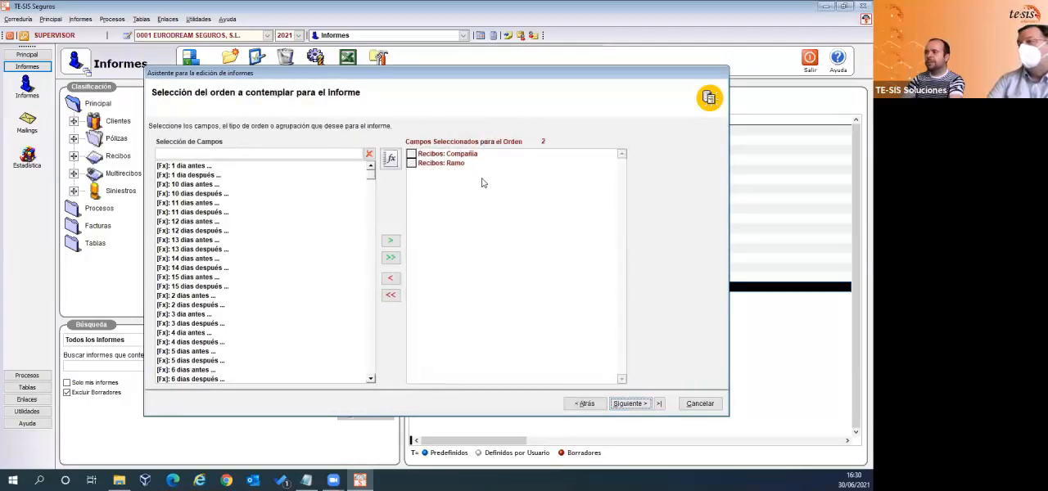
pyautogui.click(470, 157)
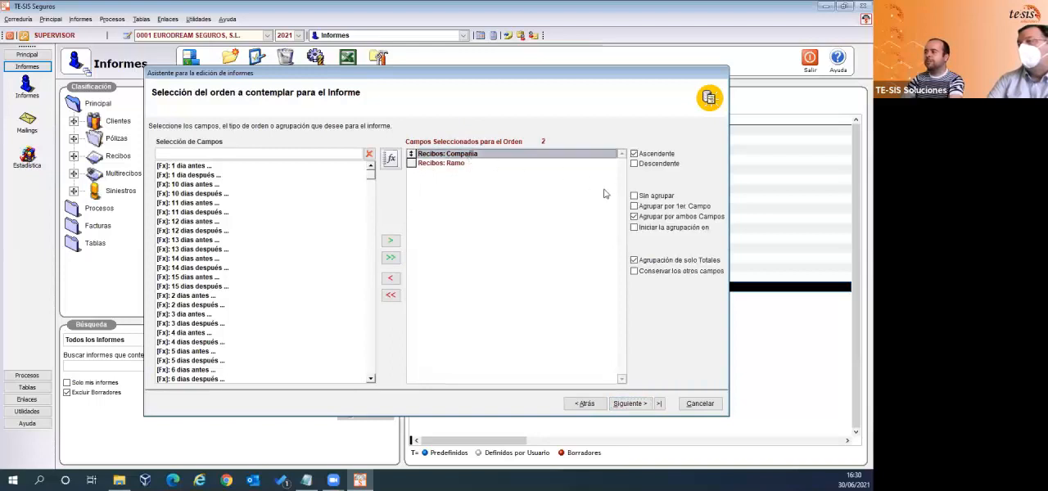
pyautogui.click(636, 208)
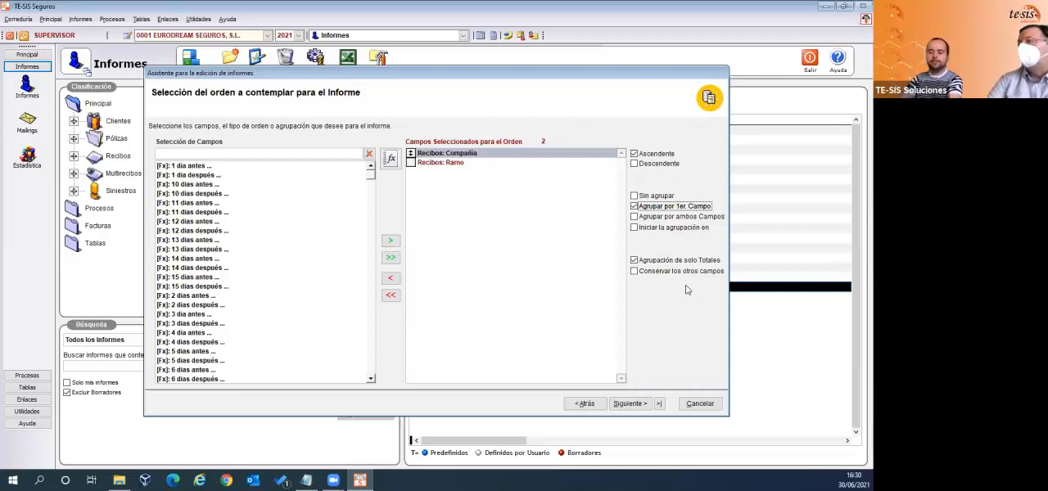
pyautogui.click(698, 404)
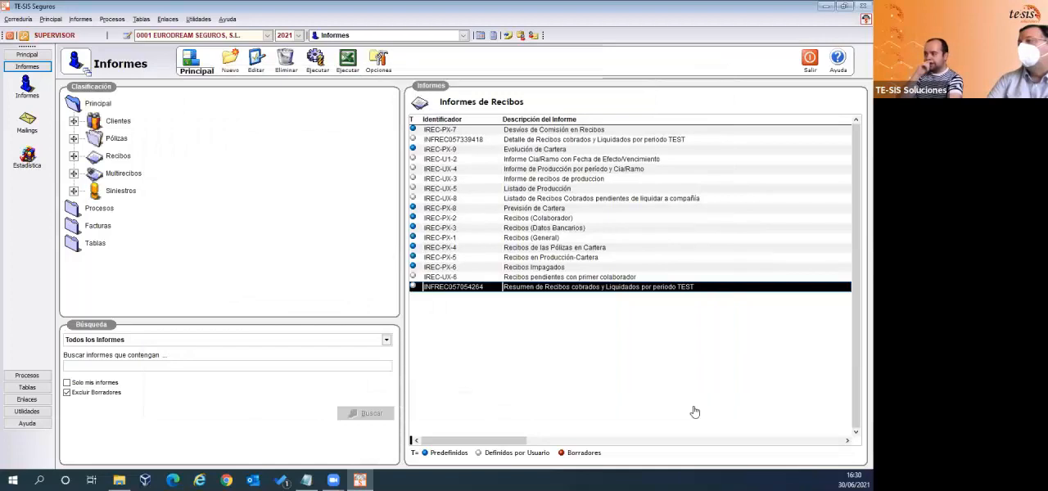
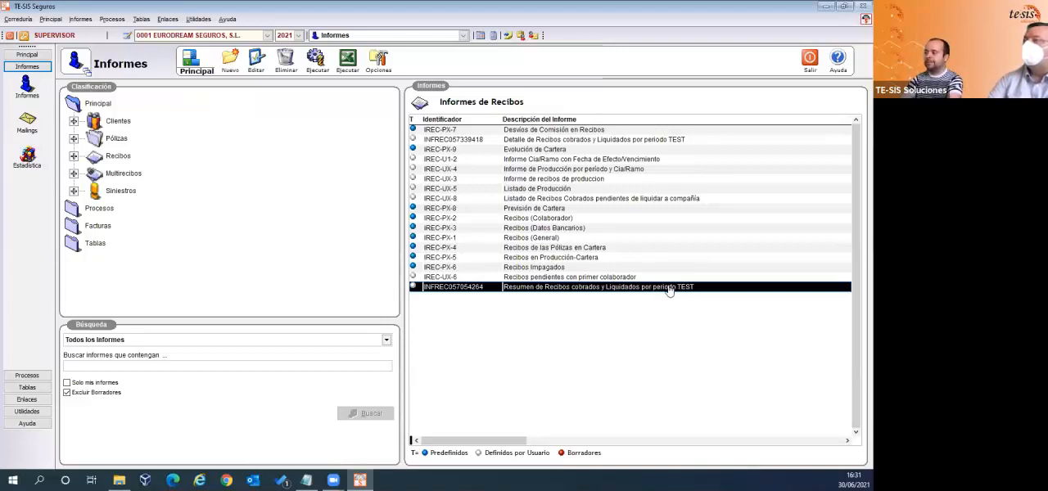
# - Start a copy of the selected summary report and add the fields Recibos: Serie del Recibo [Año] and Recibos: Nº Recibo [Interno]
pyautogui.click(385, 72)
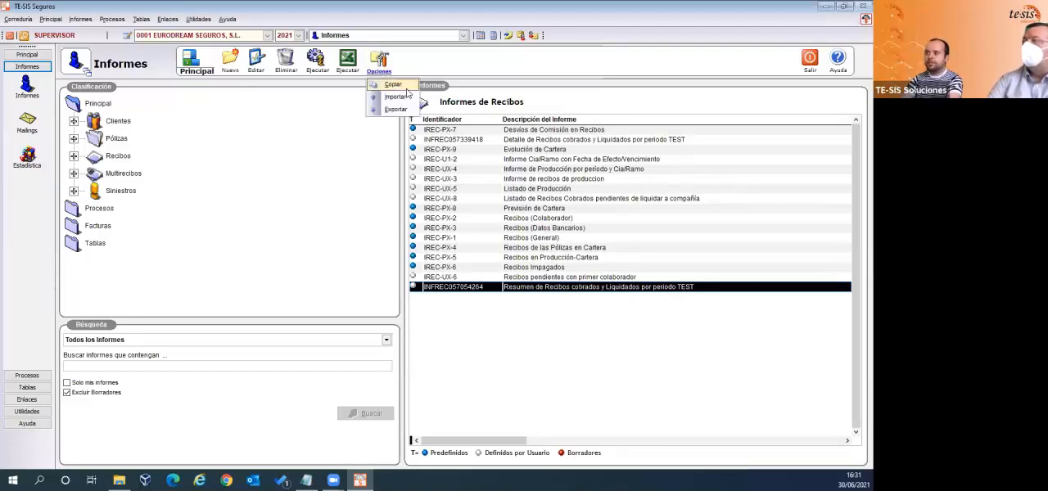
pyautogui.click(393, 85)
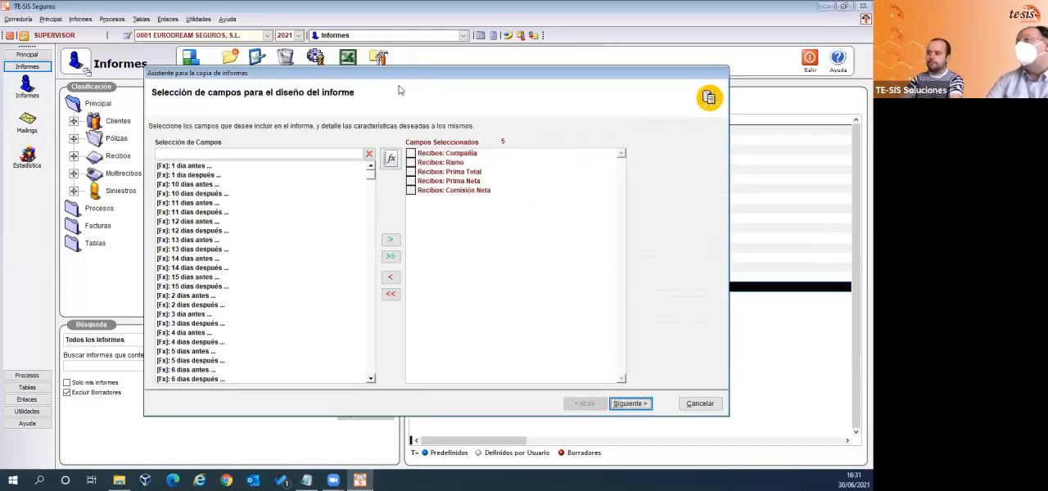
pyautogui.click(198, 156)
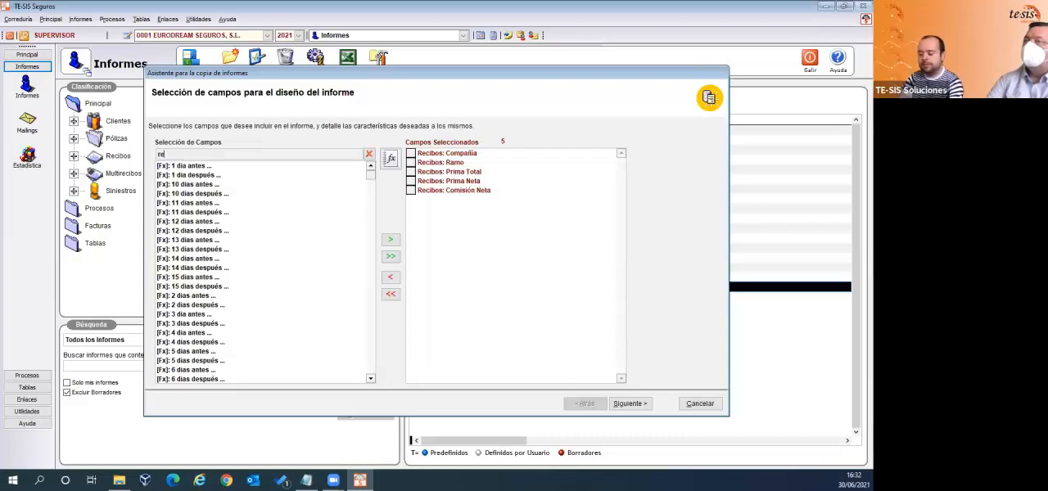
pyautogui.write('*se')
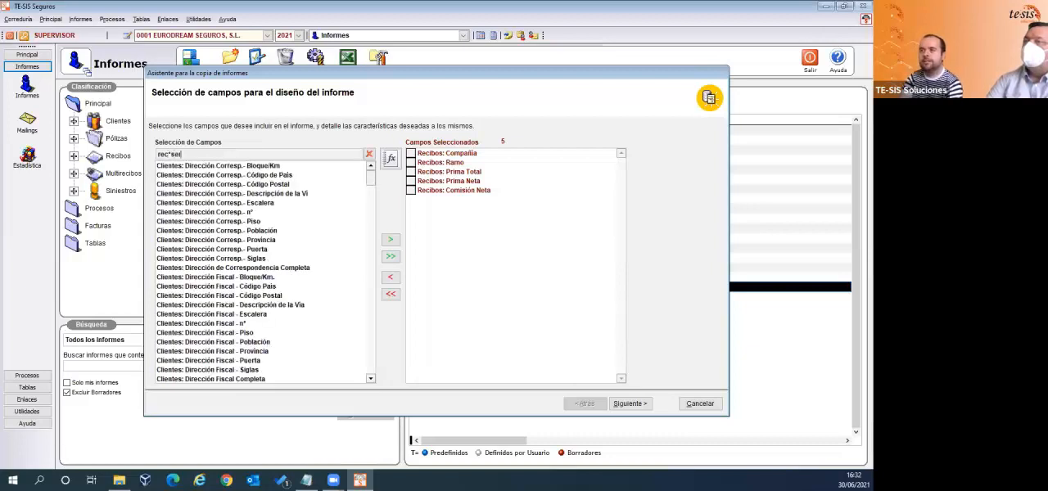
pyautogui.write('r')
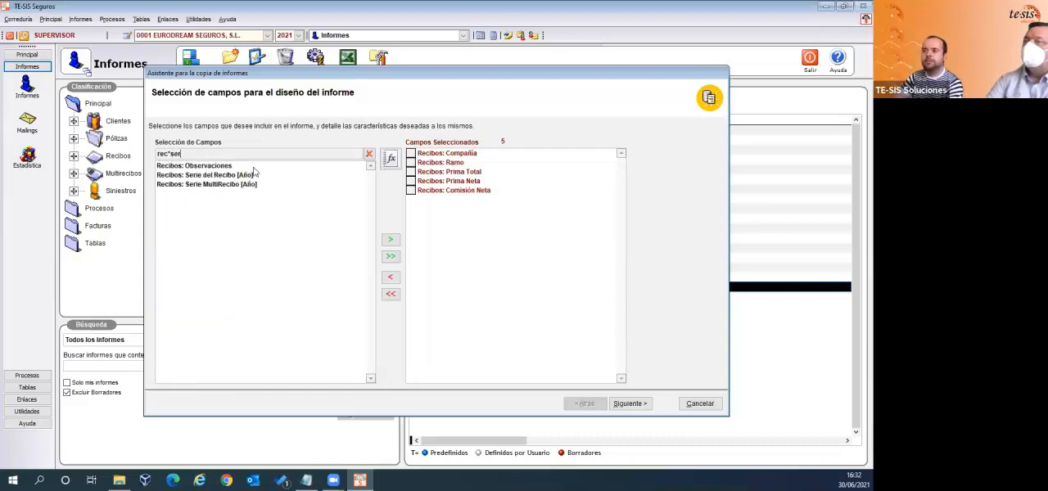
pyautogui.doubleClick(210, 175)
pyautogui.click(199, 156)
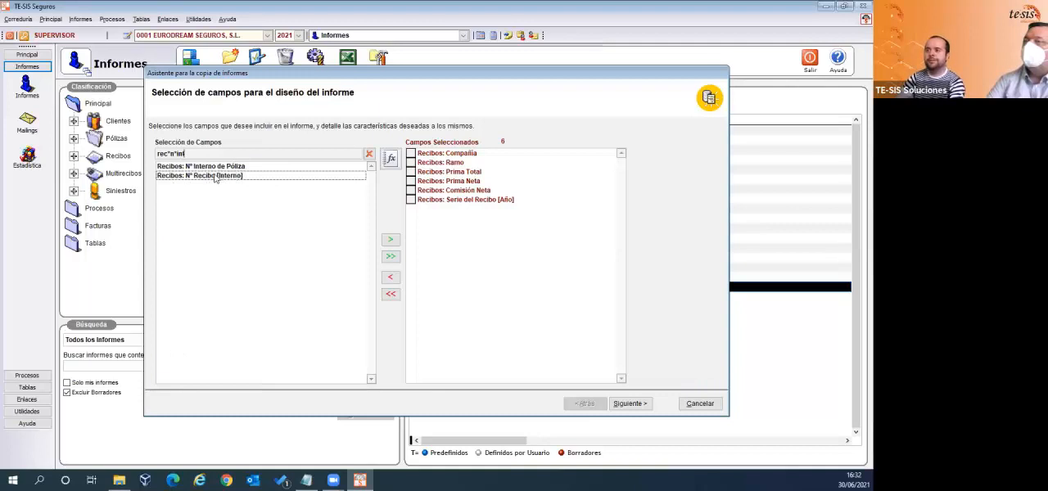
pyautogui.doubleClick(215, 176)
pyautogui.moveTo(197, 154); pyautogui.dragTo(141, 153)
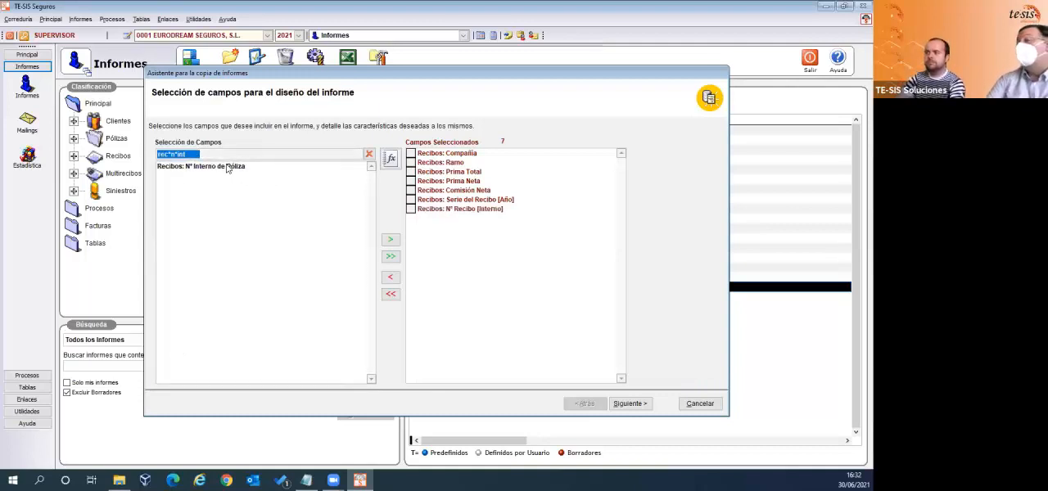
pyautogui.moveTo(236, 154); pyautogui.dragTo(145, 154)
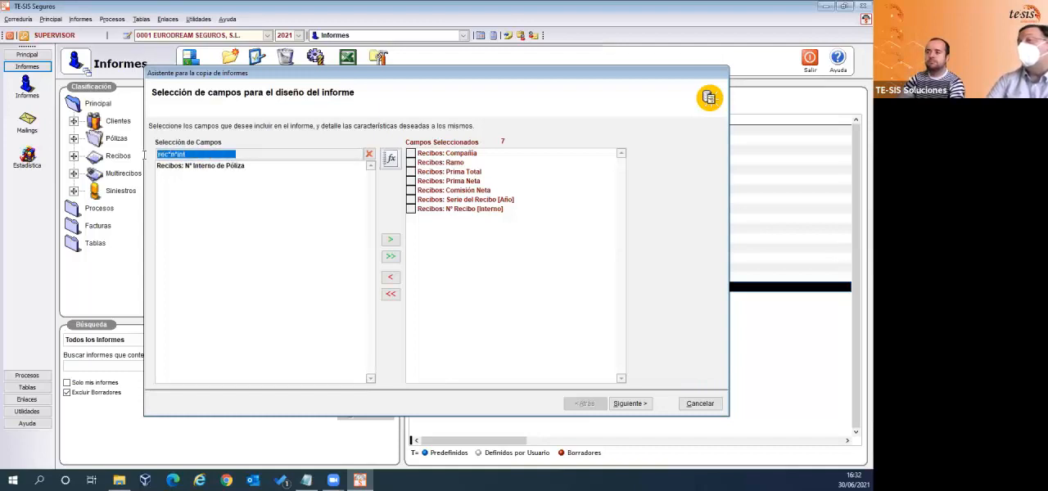
pyautogui.doubleClick(214, 167)
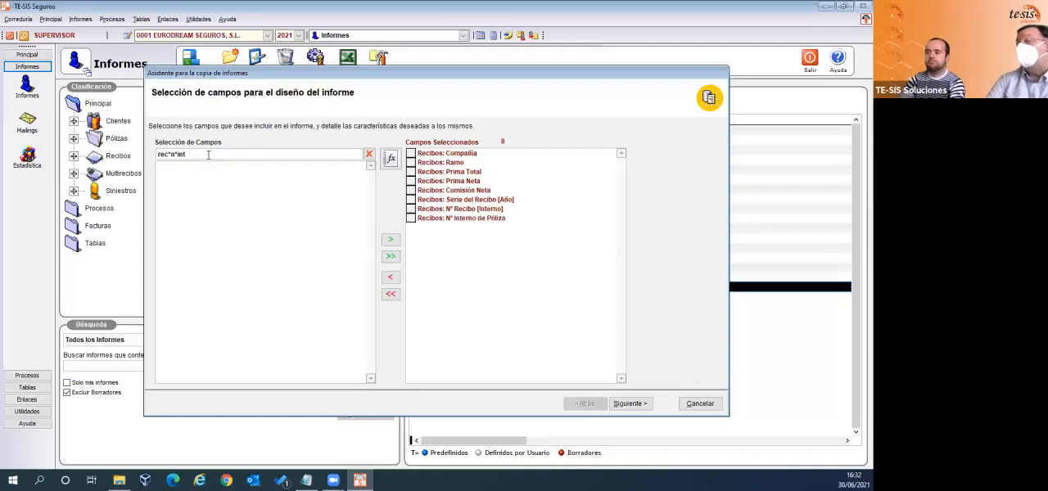
pyautogui.moveTo(207, 154); pyautogui.dragTo(161, 155)
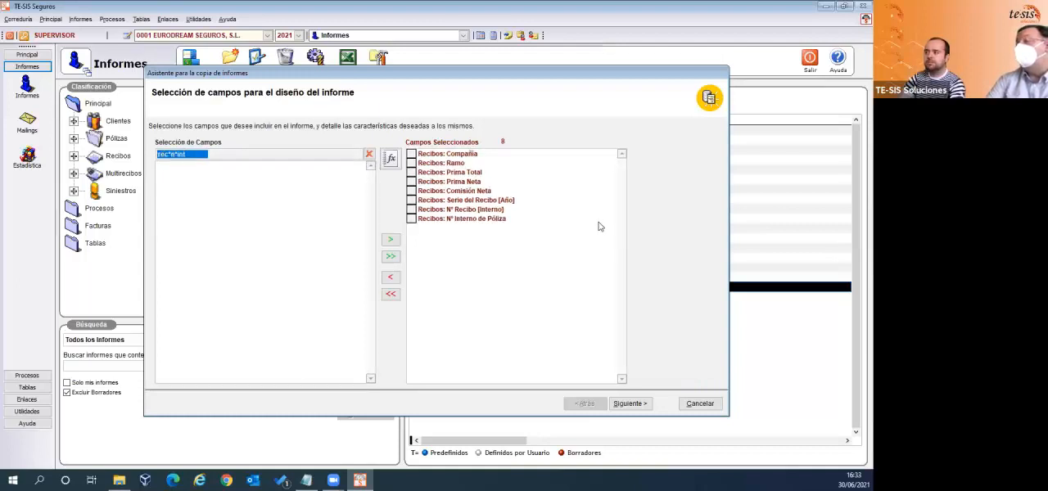
pyautogui.click(501, 219)
pyautogui.doubleClick(501, 219)
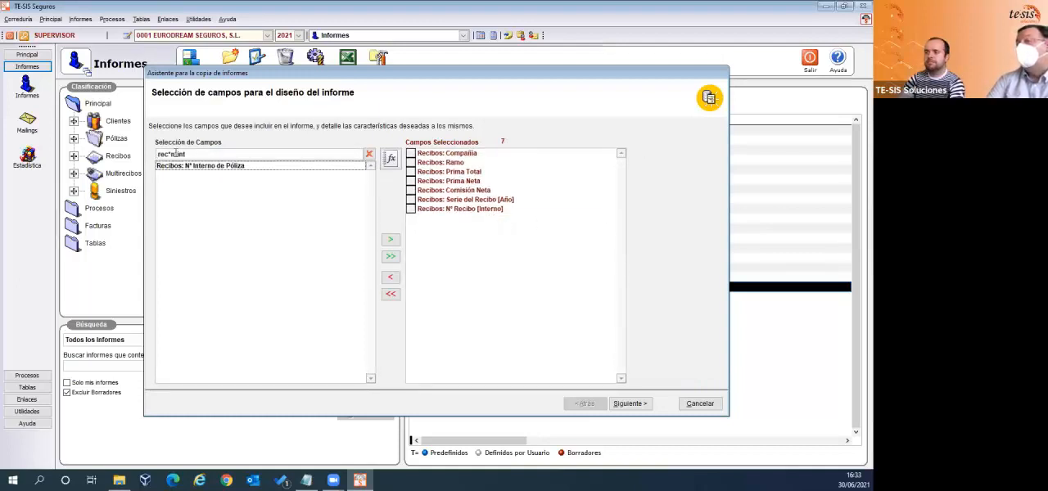
# - Find the receipt number fields with "rec*nº" and add Recibos: Nº Póliza, Nº Certificado and Nº Recibo Compañía to the report
pyautogui.moveTo(203, 155); pyautogui.dragTo(151, 154)
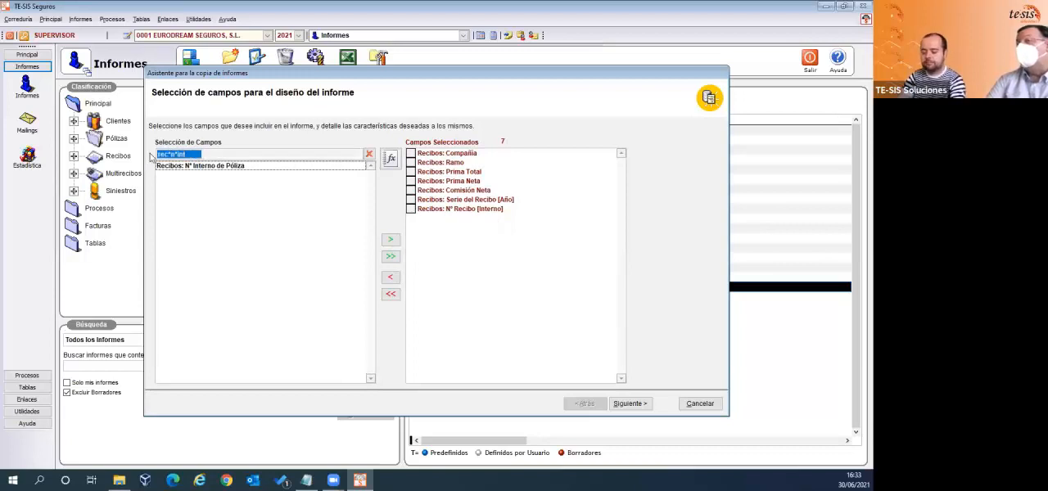
pyautogui.write('rec')
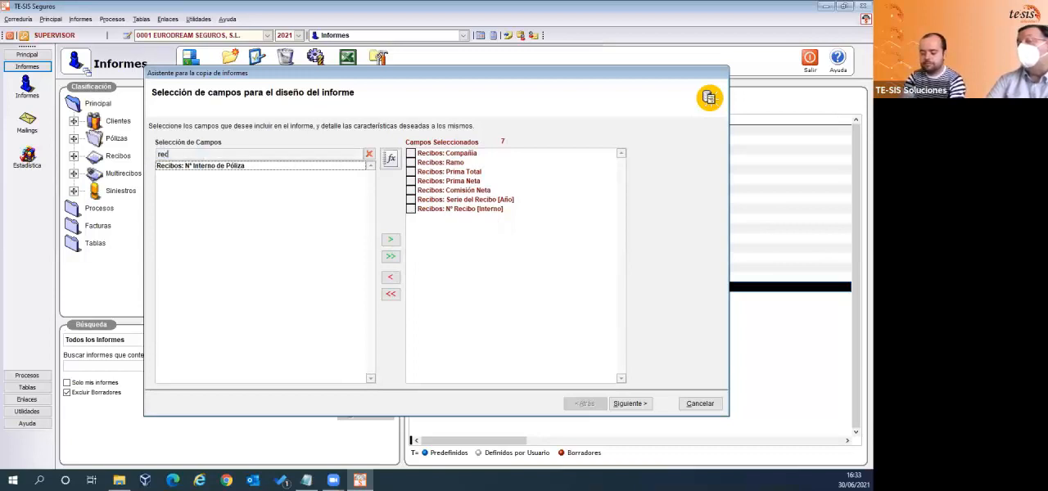
pyautogui.write('*')
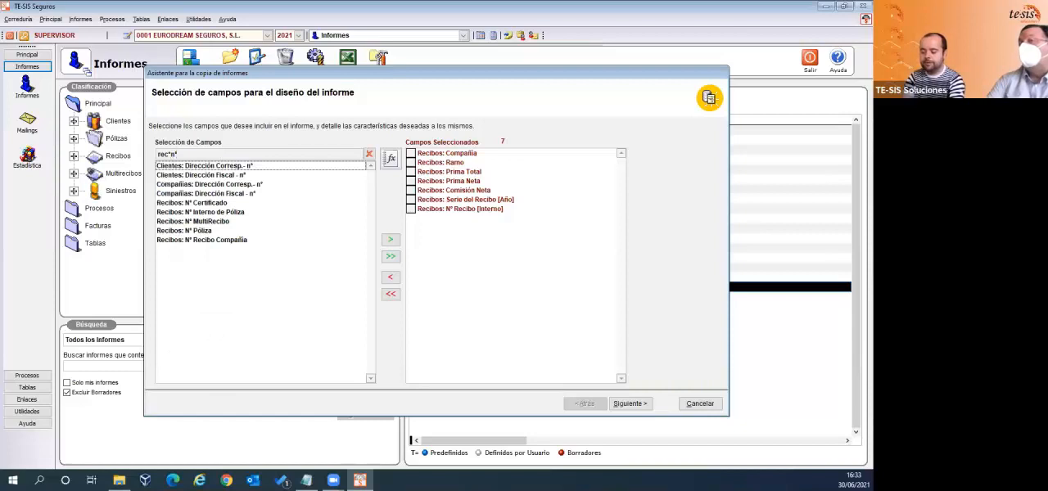
pyautogui.doubleClick(203, 231)
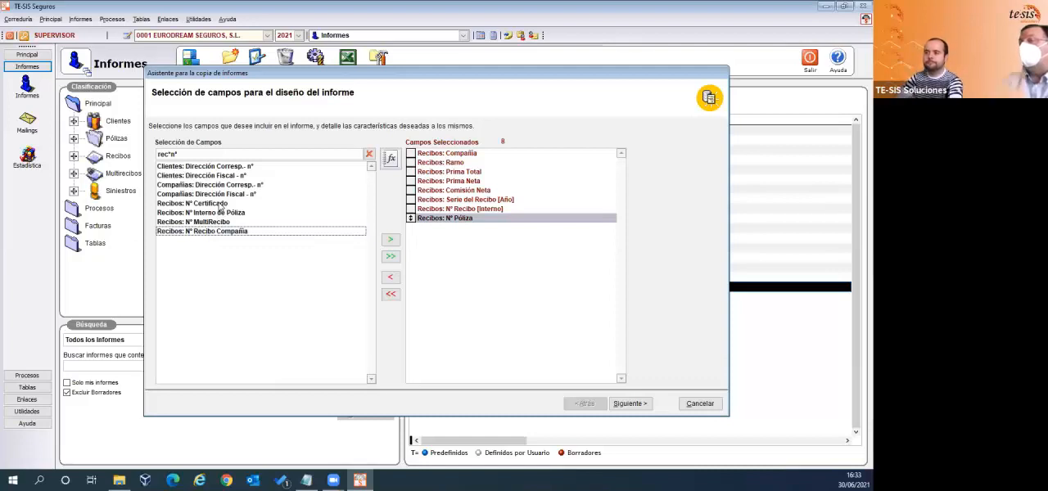
pyautogui.click(220, 207)
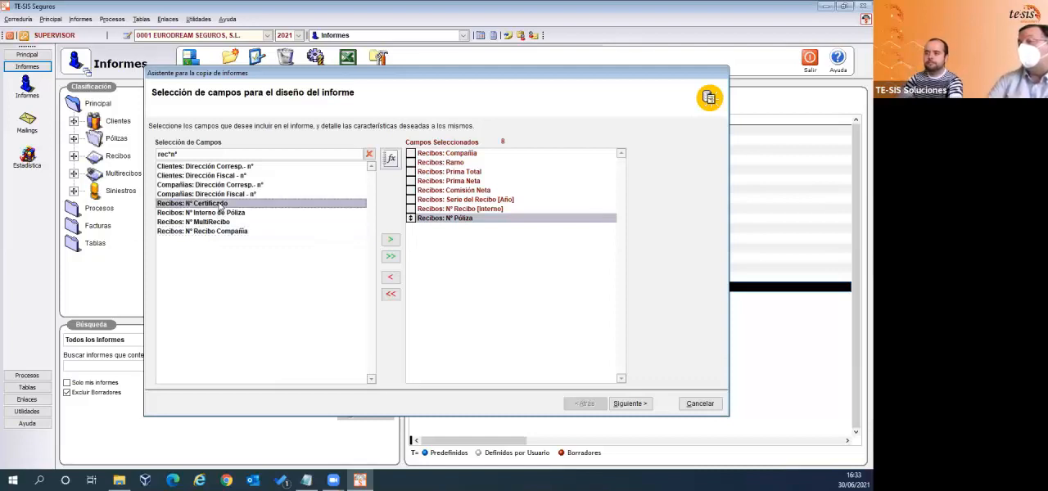
pyautogui.doubleClick(222, 205)
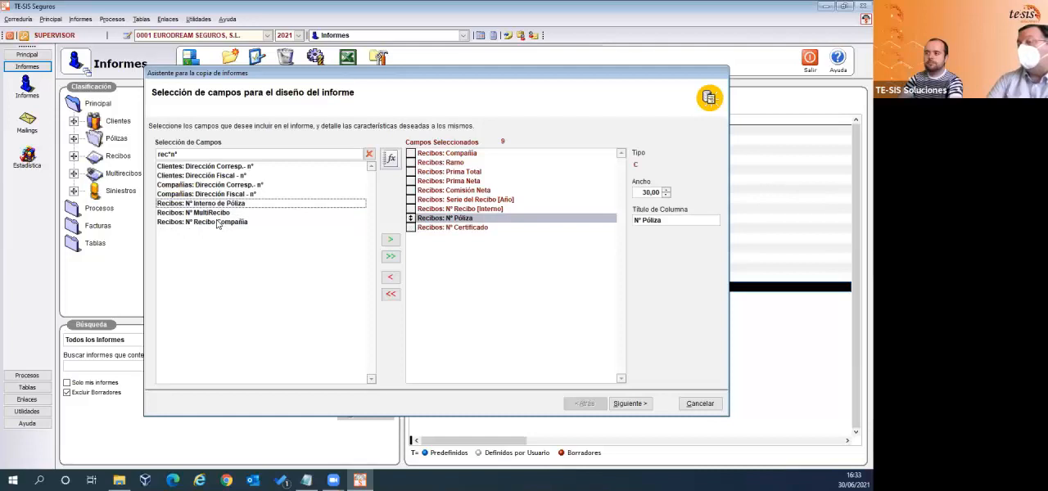
pyautogui.click(218, 223)
pyautogui.doubleClick(218, 222)
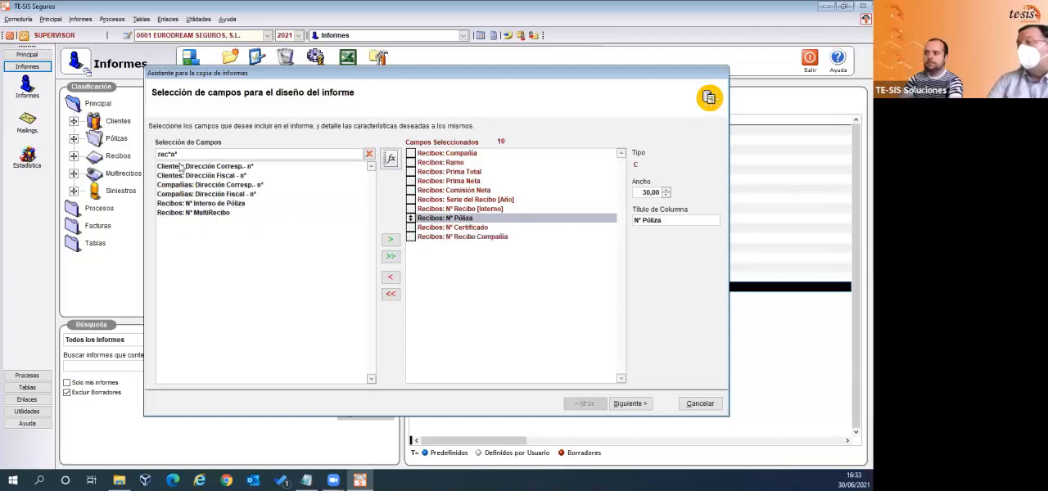
# - Find the field Recibos: Razón Social [Cliente] with "rec*raz" and add it to the selected fields
pyautogui.moveTo(192, 155); pyautogui.dragTo(144, 156)
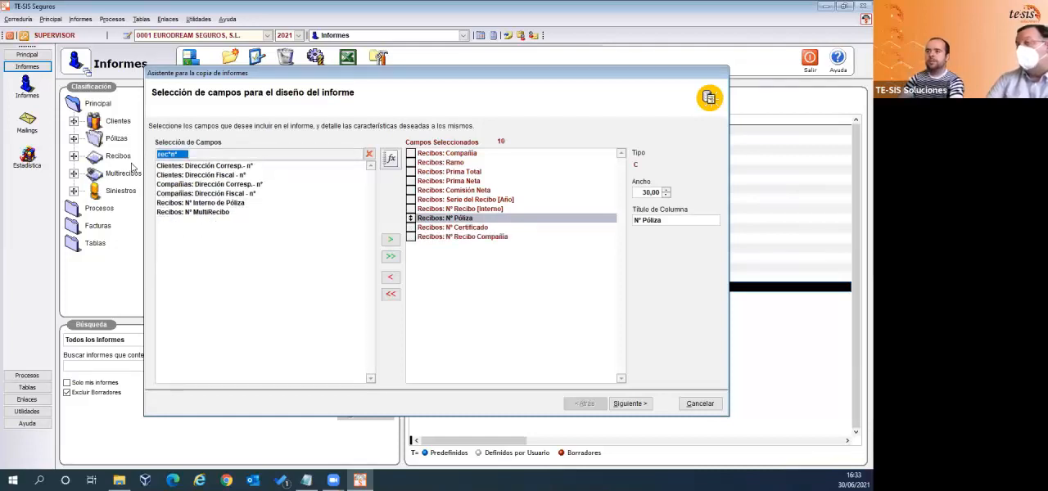
pyautogui.write('ra')
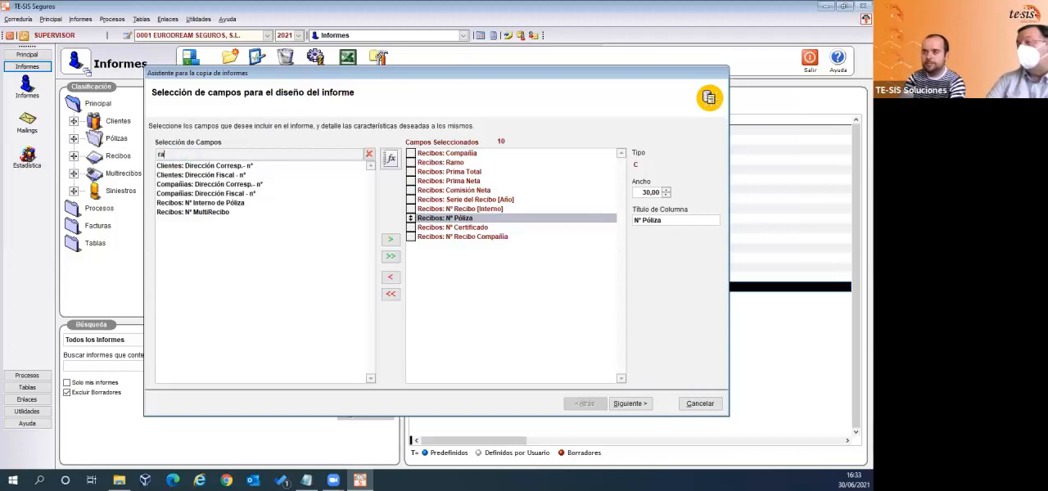
pyautogui.press('BackSpace')
pyautogui.press('BackSpace')
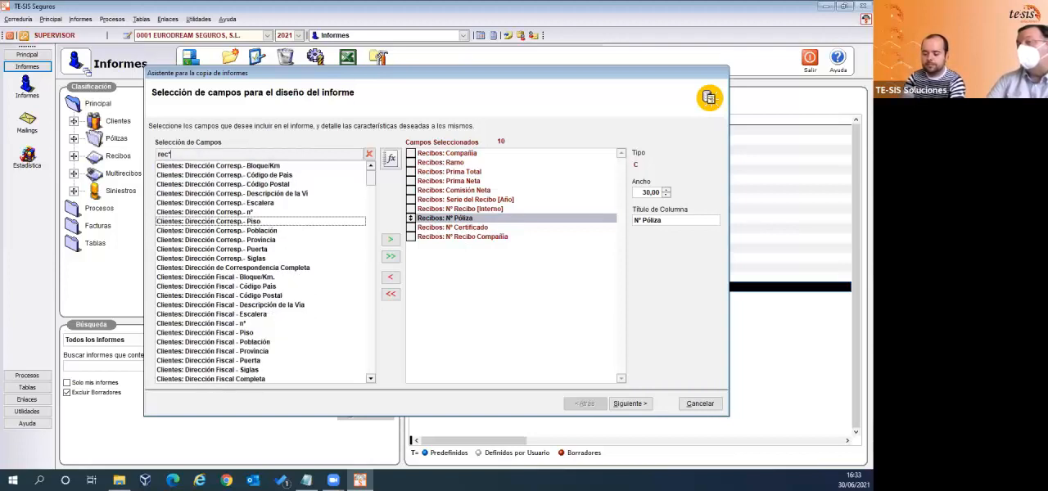
pyautogui.write('*raz')
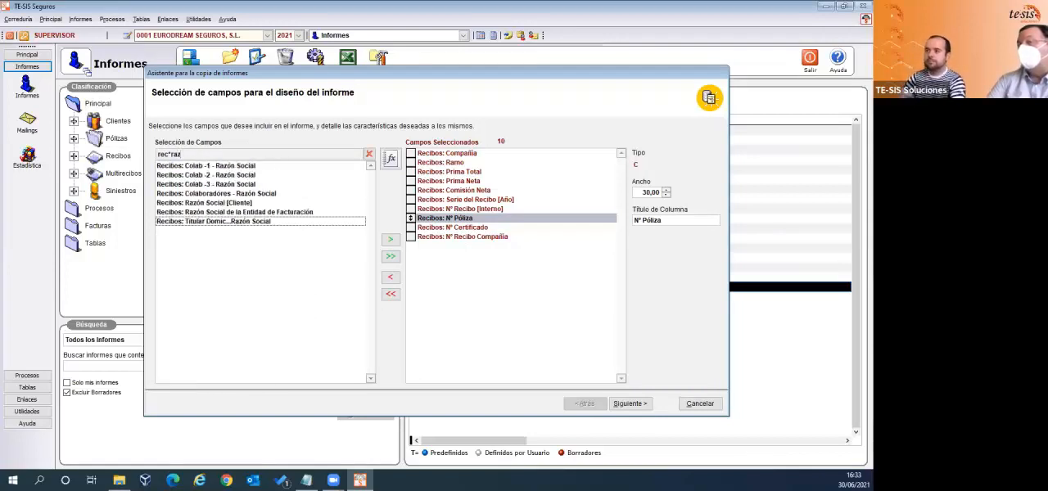
pyautogui.doubleClick(234, 203)
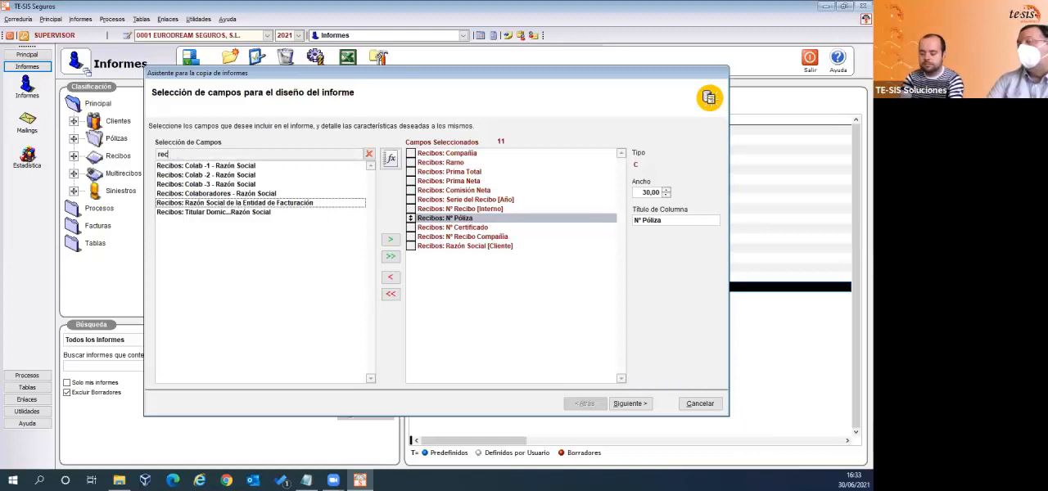
# - Find the field Recibos: Fecha de Efecto with "rec*fec*efe" and add it to the selected fields
pyautogui.write('*fec*efe')
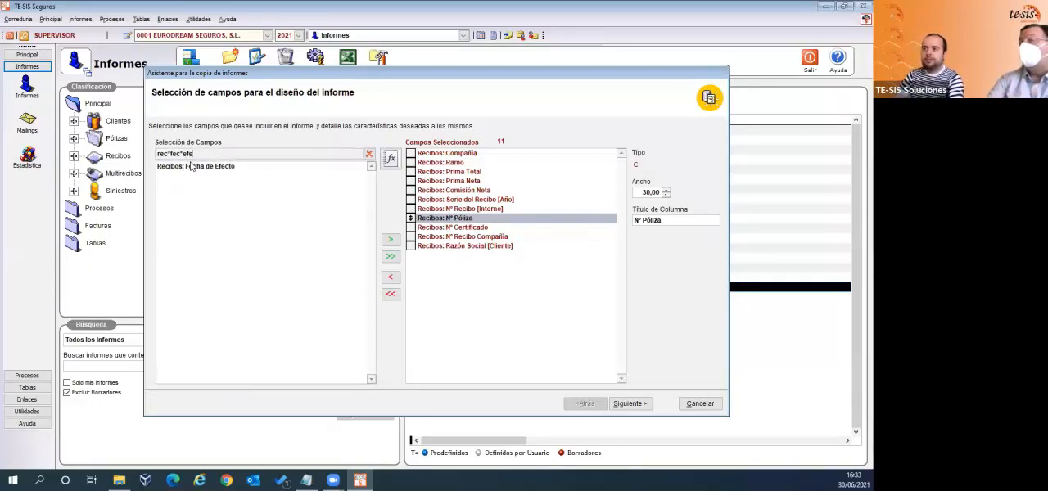
pyautogui.doubleClick(189, 166)
# - Find the field Recibos: Fecha de Cobro with "rec*fec*cobr" and add it to the selected fields
pyautogui.click(198, 156)
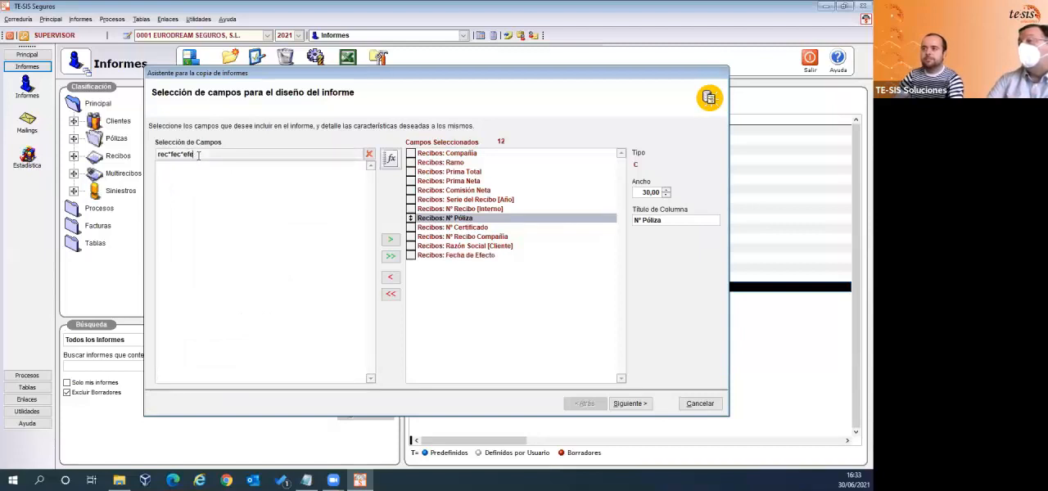
pyautogui.press('BackSpace')
pyautogui.press('BackSpace')
pyautogui.press('BackSpace')
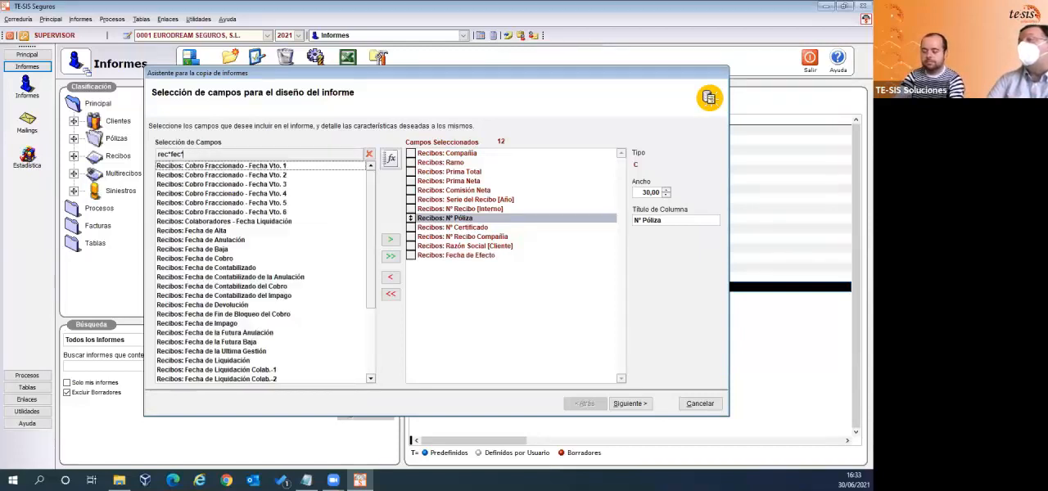
pyautogui.write('cobr')
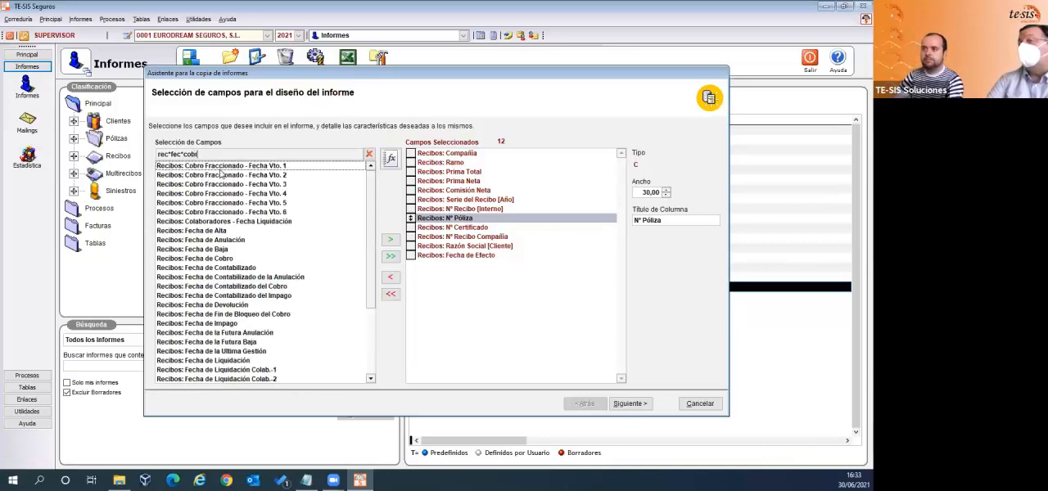
pyautogui.press('Down')
pyautogui.press('Return')
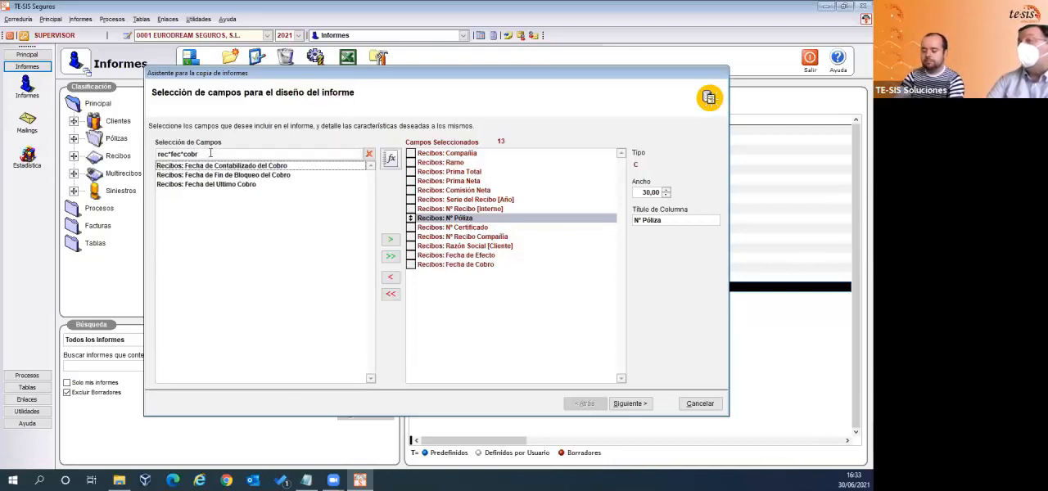
# - Find the field Recibos: Fecha de Liquidación with "rec*fec*liqu" and add it to the selected fields
pyautogui.press('BackSpace')
pyautogui.write('liqu')
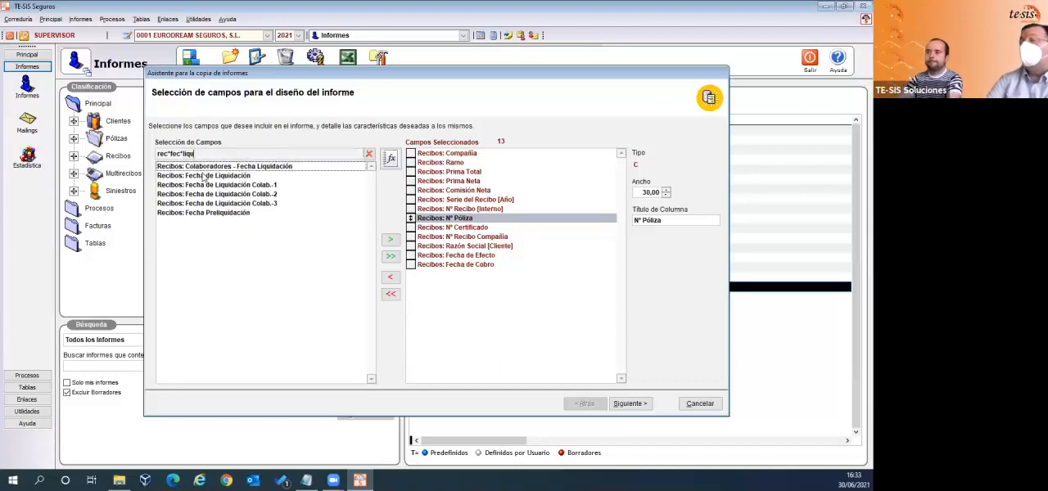
pyautogui.press('Down')
pyautogui.press('Return')
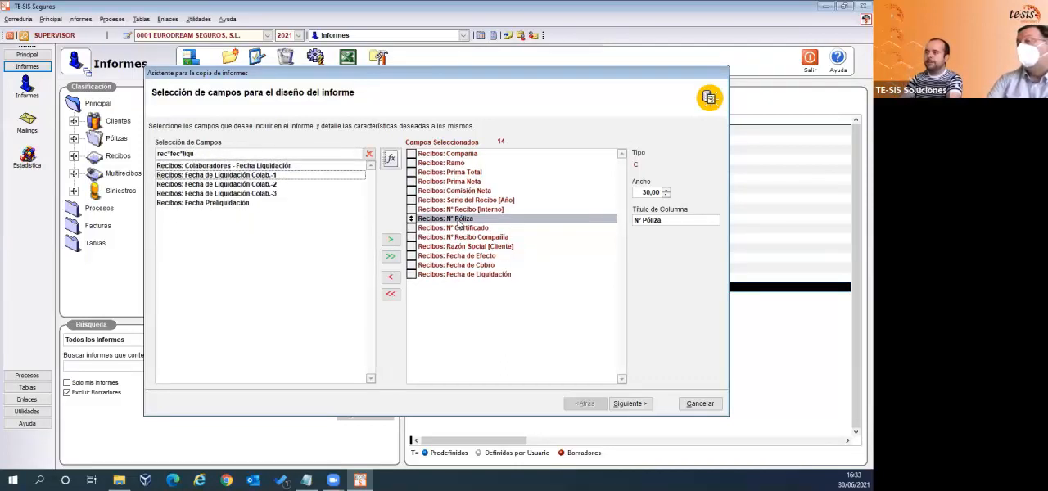
# - Reorder the selected fields so Serie del Recibo [Año] comes first and Nº Recibo [Interno] second, ahead of Compañía
pyautogui.click(412, 210)
pyautogui.moveTo(412, 200); pyautogui.dragTo(412, 154)
pyautogui.click(419, 181)
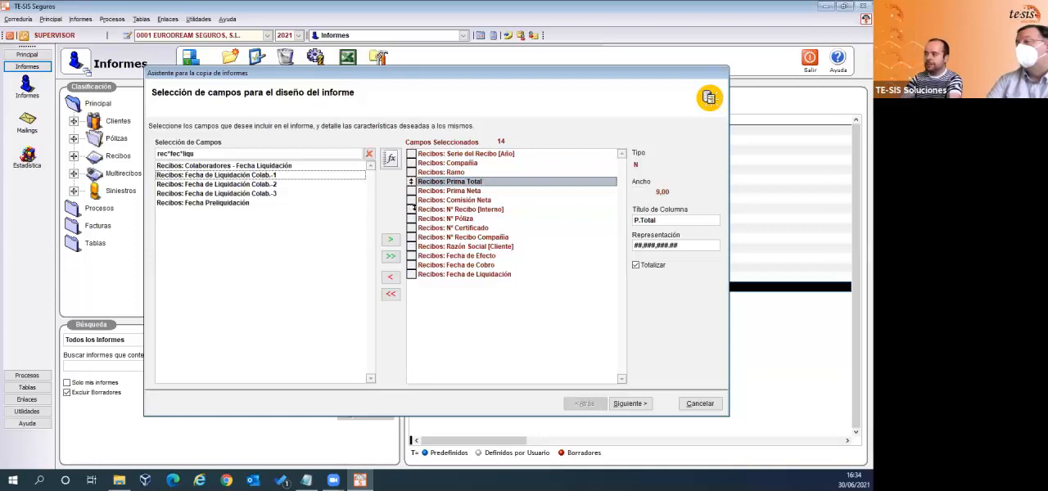
pyautogui.moveTo(412, 209); pyautogui.dragTo(412, 163)
pyautogui.click(426, 172)
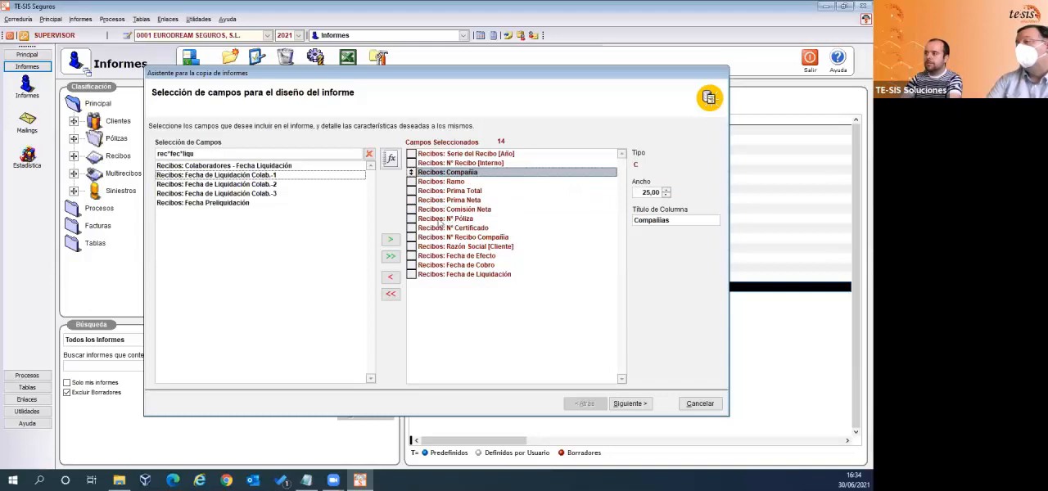
# - Place Recibos: Nº Póliza and Nº Certificado directly after Nº Recibo [Interno], ahead of Compañía
pyautogui.moveTo(412, 218); pyautogui.dragTo(412, 181)
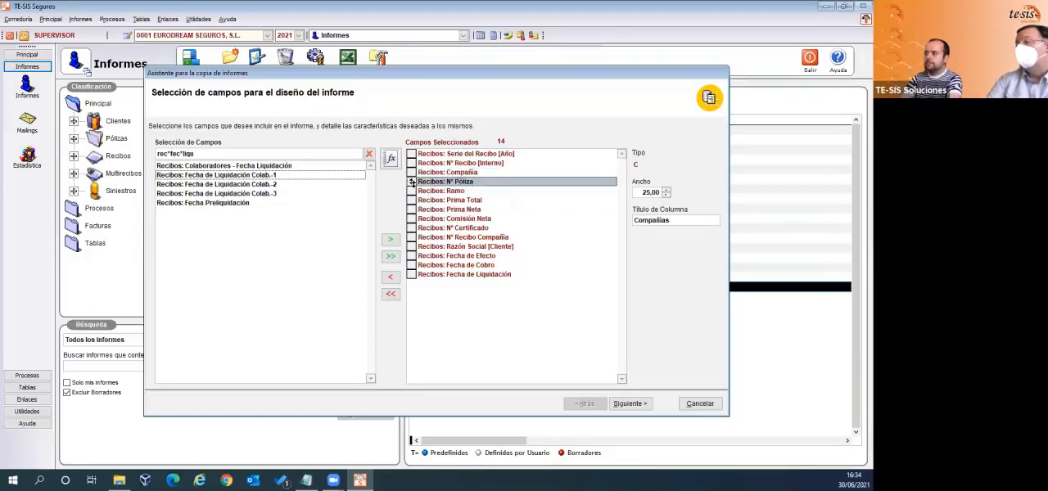
pyautogui.moveTo(412, 181); pyautogui.dragTo(411, 172)
pyautogui.click(412, 181)
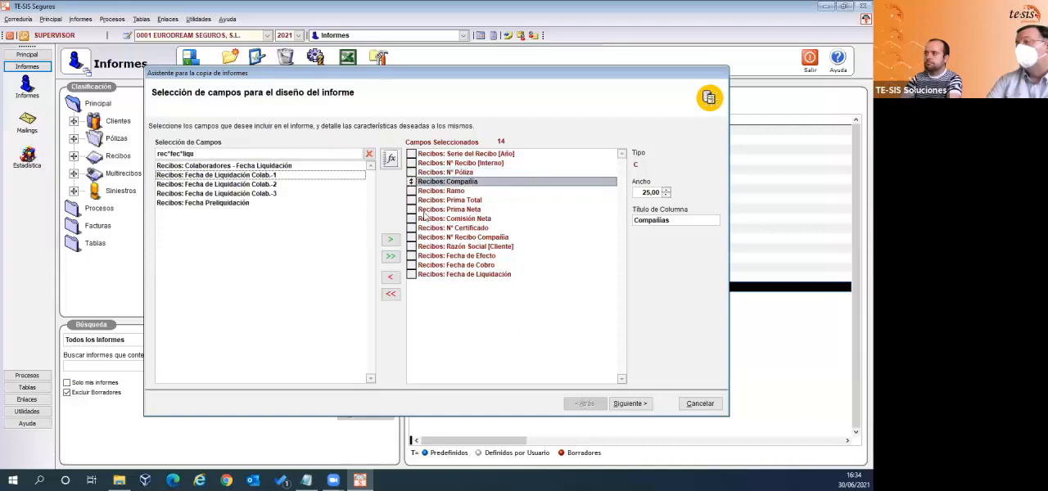
pyautogui.moveTo(412, 227); pyautogui.dragTo(412, 181)
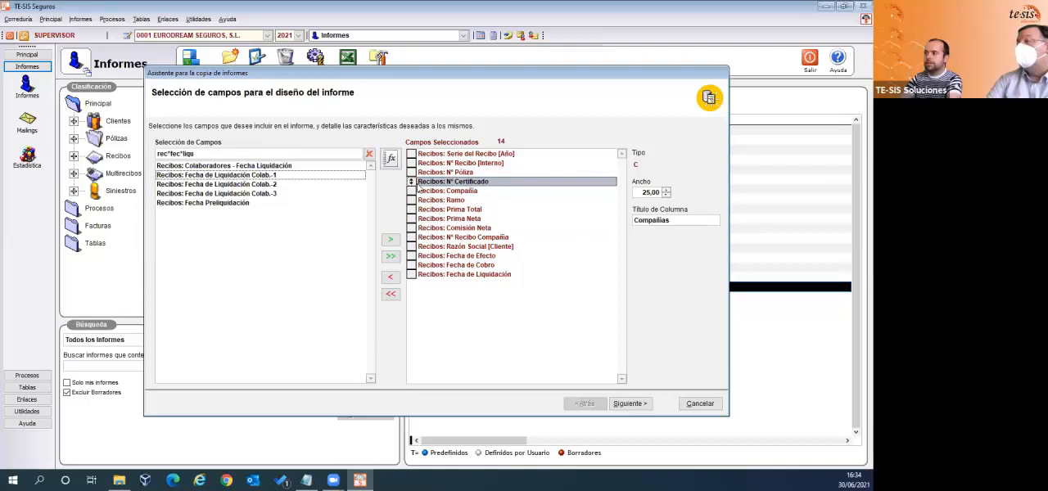
# - Place Recibos: Nº Recibo Compañía and Razón Social [Cliente] directly after Nº Certificado, ahead of Compañía
pyautogui.click(412, 209)
pyautogui.moveTo(412, 236); pyautogui.dragTo(412, 201)
pyautogui.moveTo(412, 246); pyautogui.dragTo(412, 200)
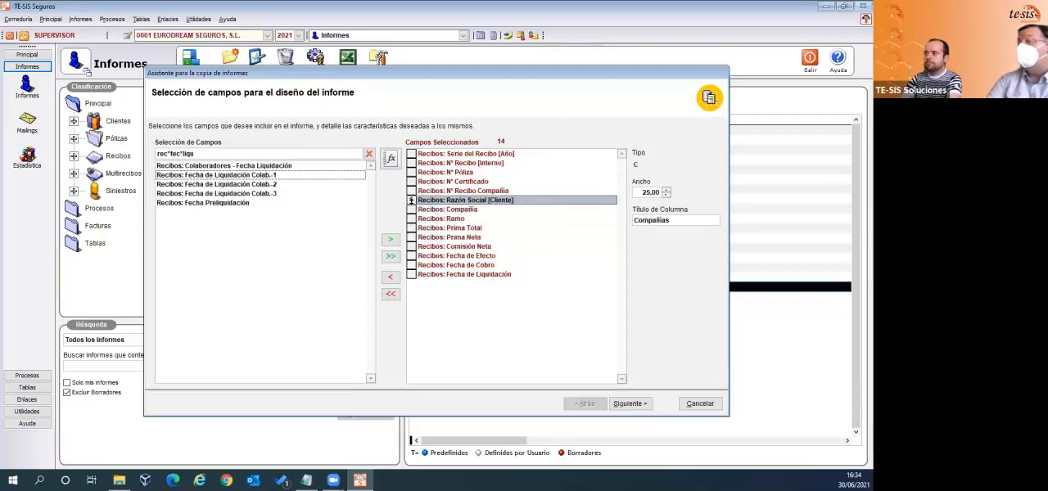
# - Check the settings of the Ramo, Serie and Nº Recibo fields, and set the Nº Póliza column width to 12
pyautogui.click(438, 219)
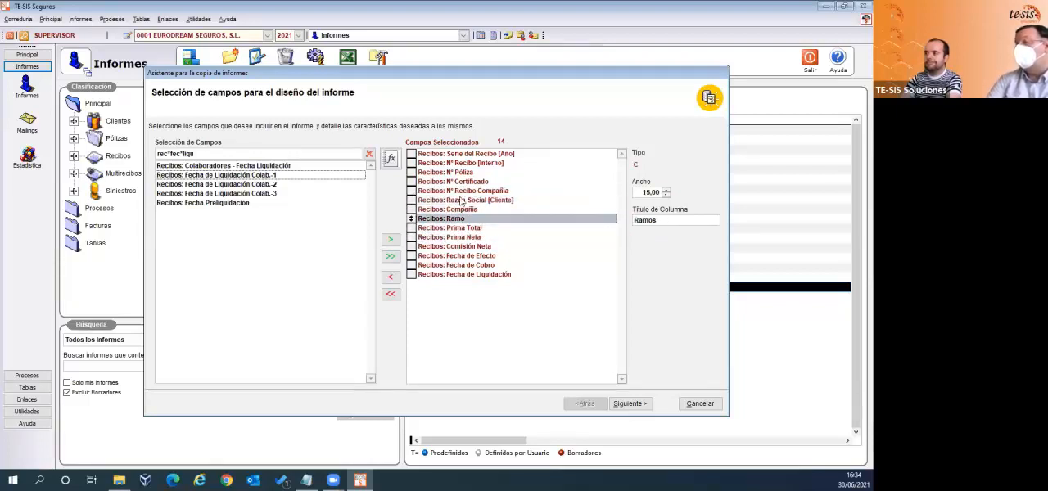
pyautogui.click(471, 155)
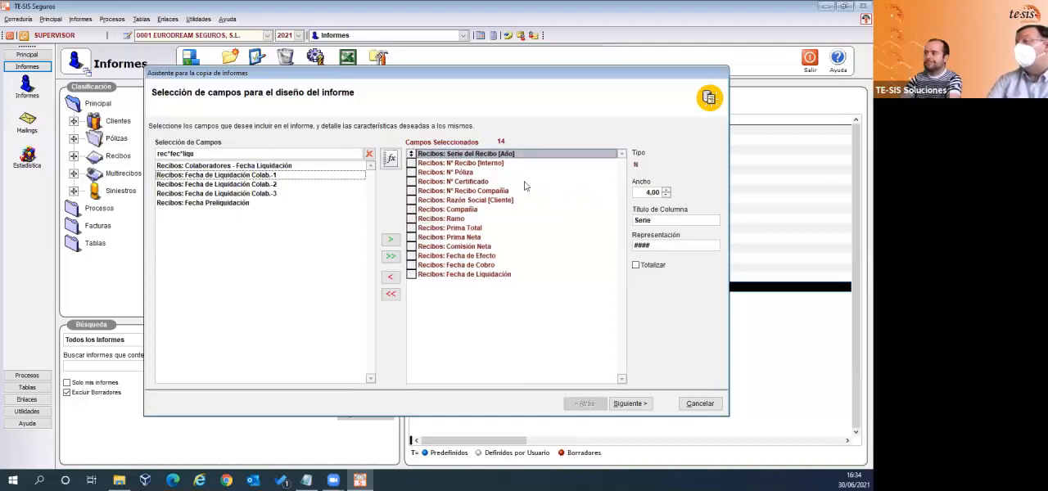
pyautogui.click(487, 165)
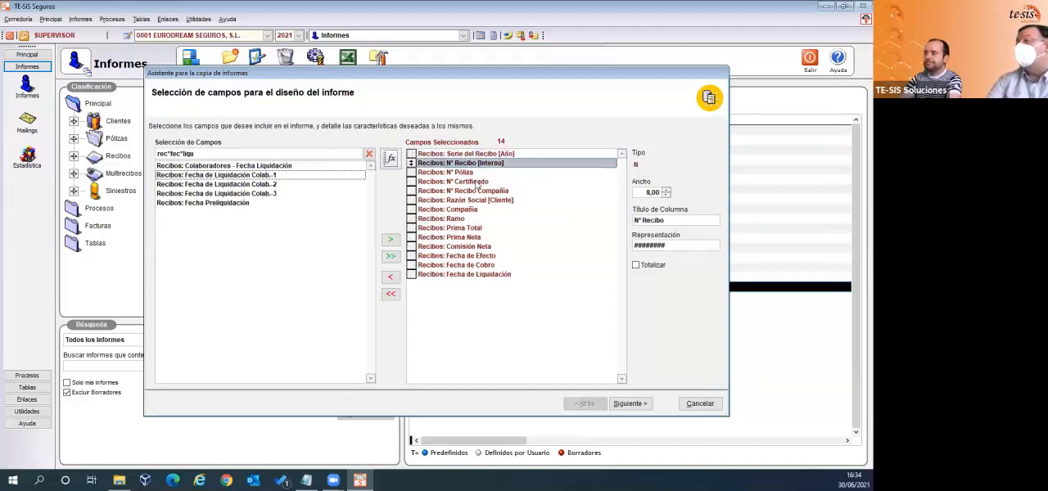
pyautogui.click(460, 173)
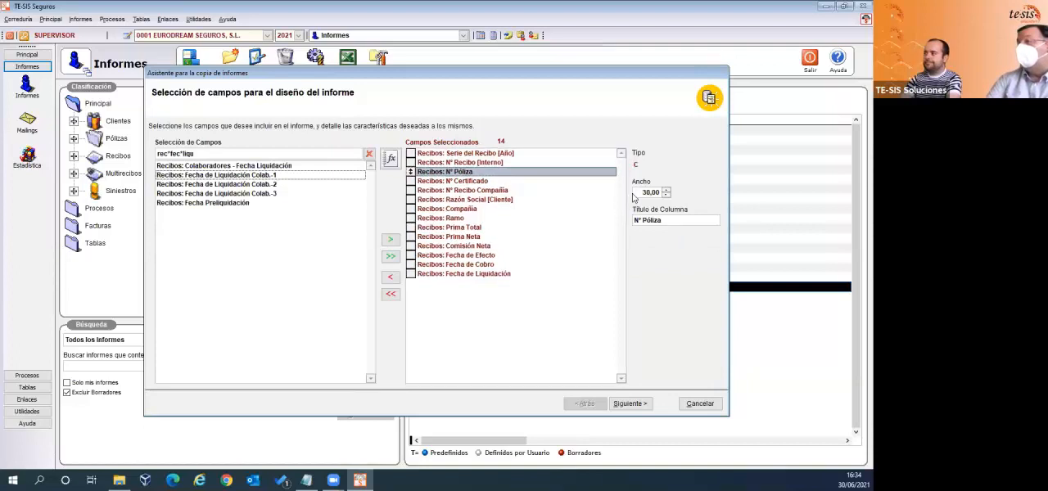
pyautogui.moveTo(641, 192); pyautogui.dragTo(658, 193)
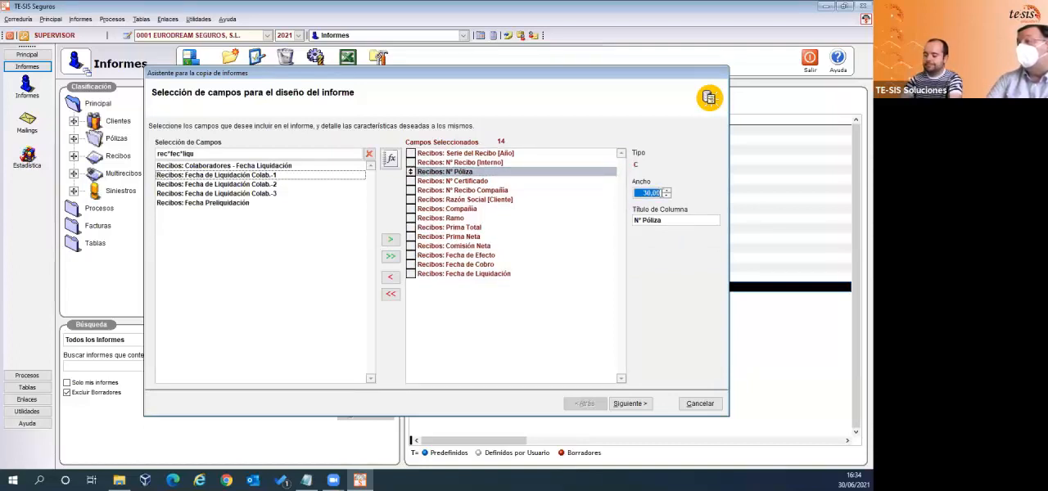
pyautogui.write('12')
pyautogui.press('Tab')
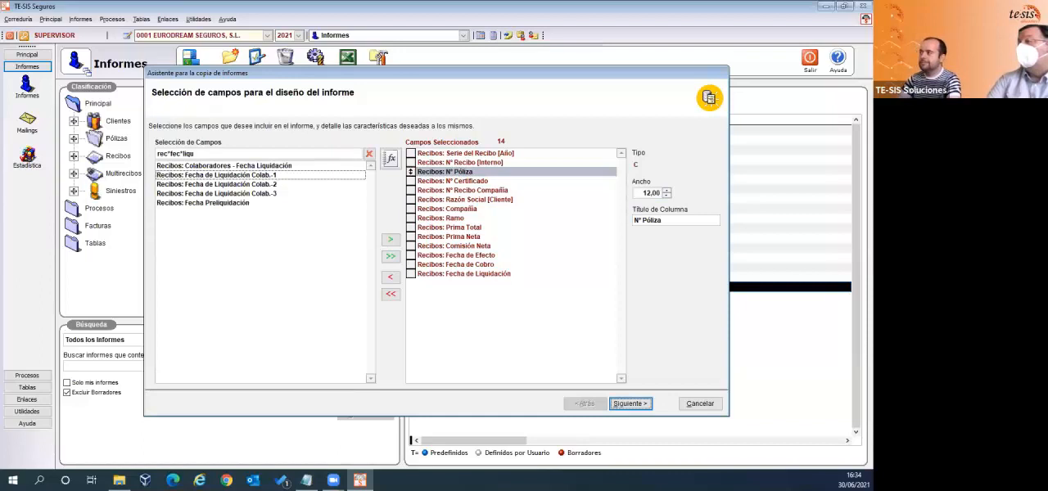
# - Set the Recibos: Nº Certificado column width to 5 and shorten its column title to "Nº Certif"
pyautogui.click(461, 181)
pyautogui.click(642, 192)
pyautogui.moveTo(643, 192); pyautogui.dragTo(657, 194)
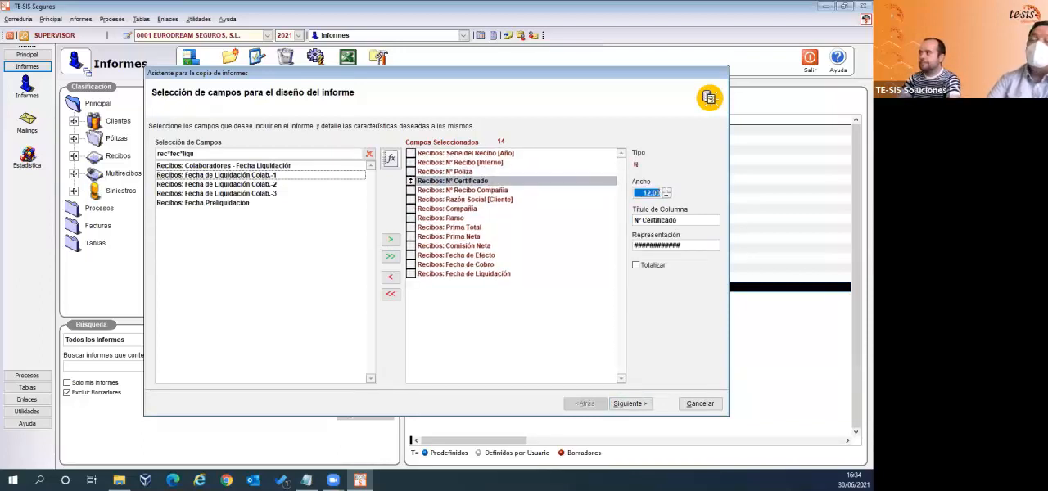
pyautogui.write('5')
pyautogui.click(672, 220)
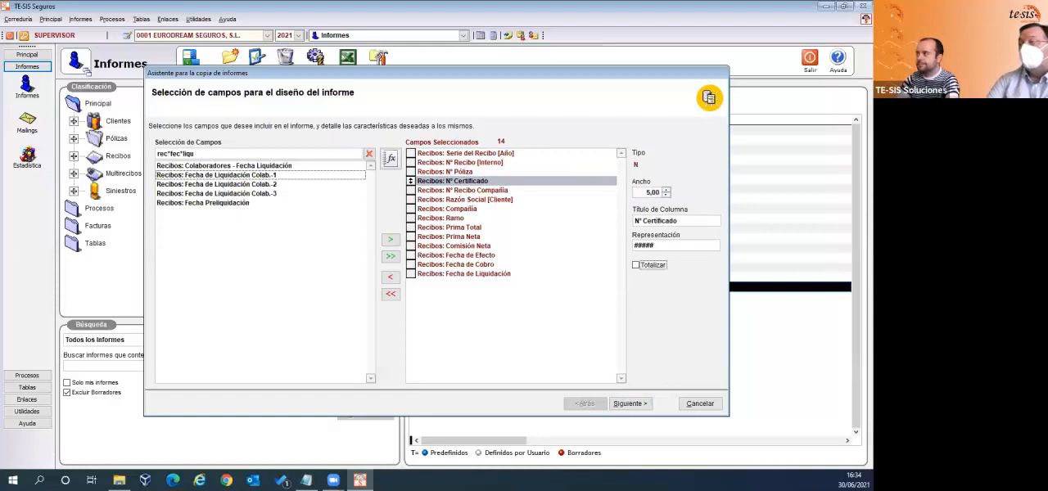
pyautogui.press('BackSpace')
pyautogui.press('BackSpace')
pyautogui.press('BackSpace')
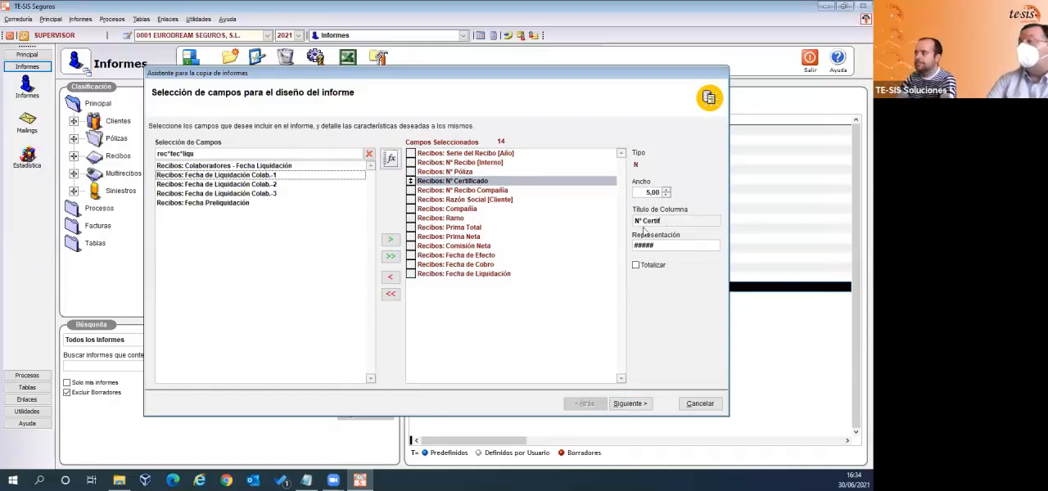
pyautogui.click(492, 197)
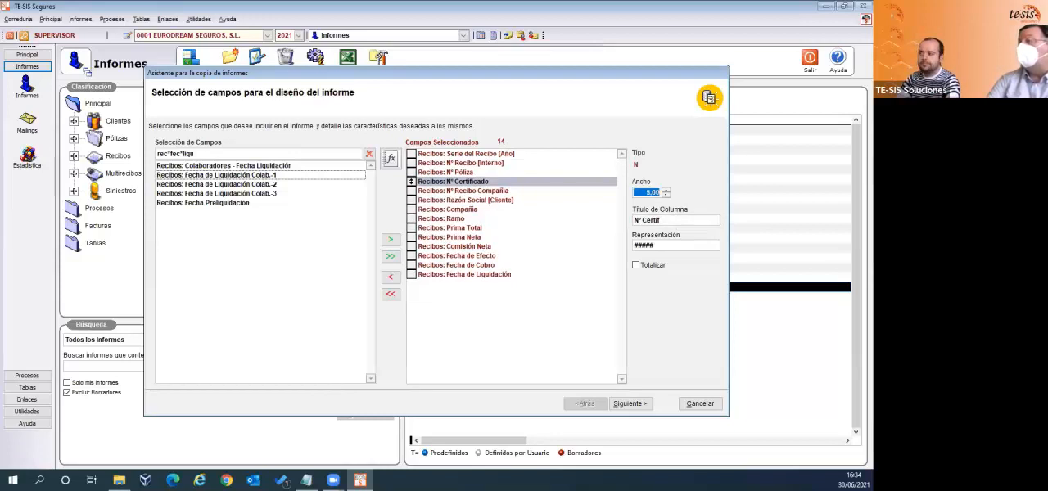
# - Set the Nº Recibo Compañía column width to 12 and reduce the column width of Razón Social [Cliente]
pyautogui.click(498, 191)
pyautogui.click(638, 193)
pyautogui.write('12,')
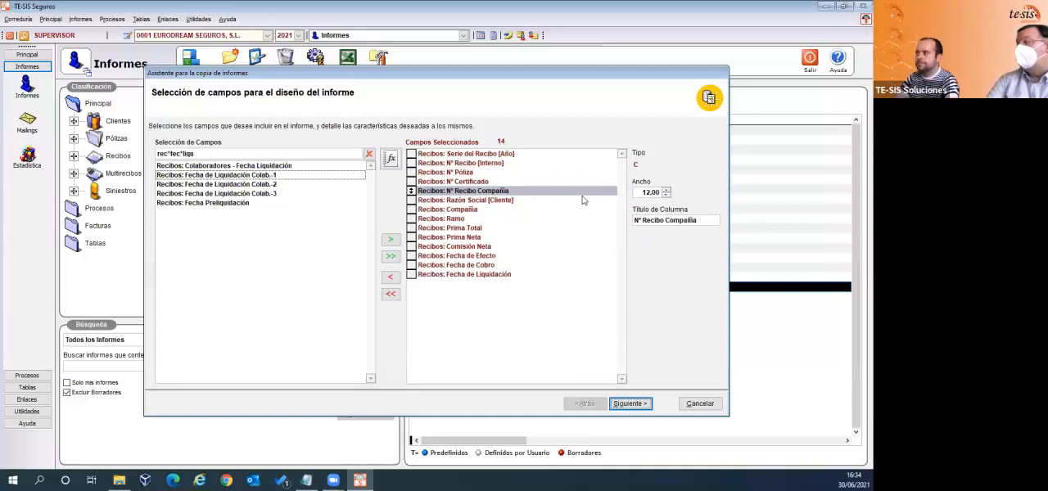
pyautogui.click(487, 202)
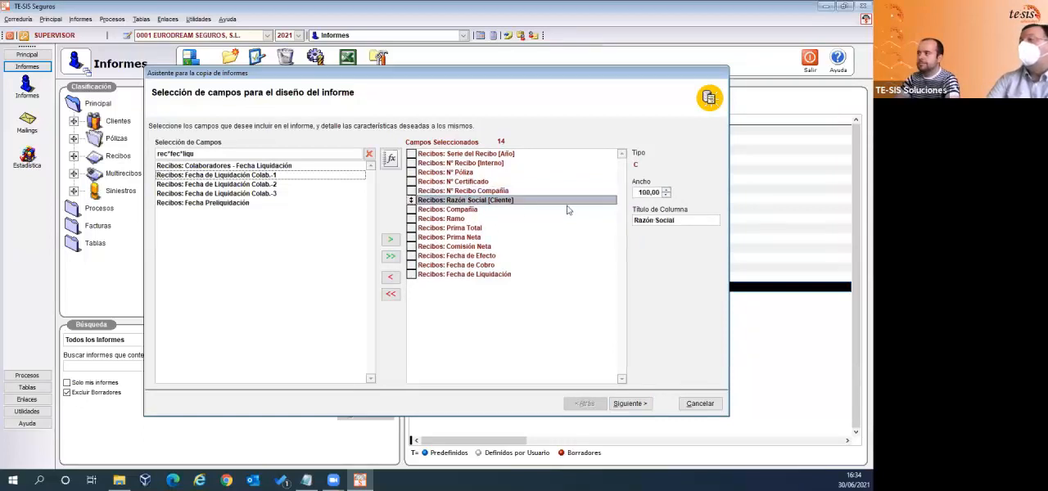
pyautogui.click(639, 193)
pyautogui.write('1,')
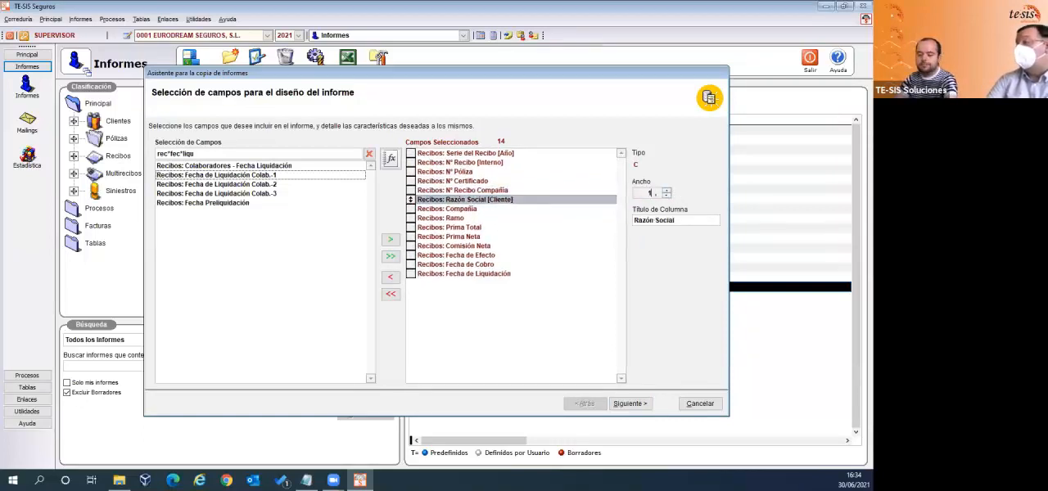
# - Set the column width of Recibos: Compañía to 20
pyautogui.click(447, 211)
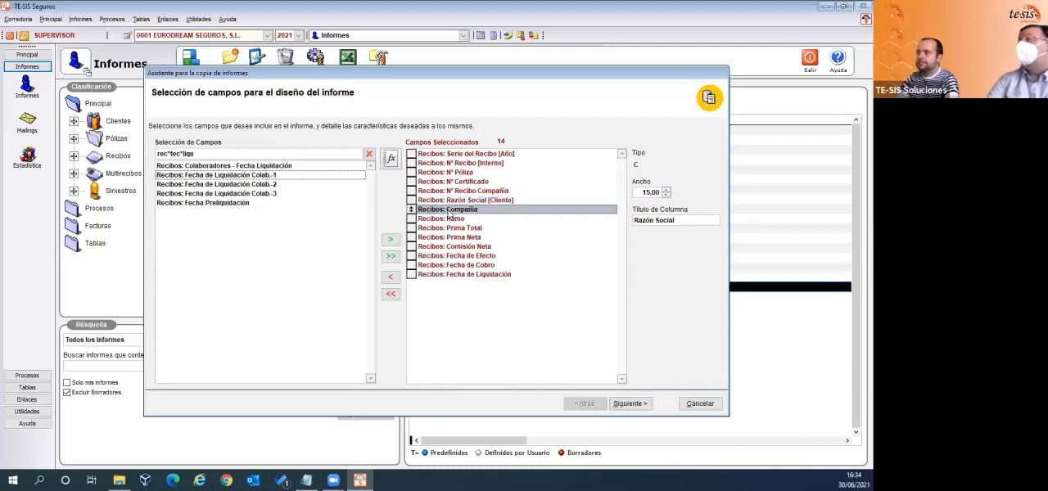
pyautogui.doubleClick(647, 193)
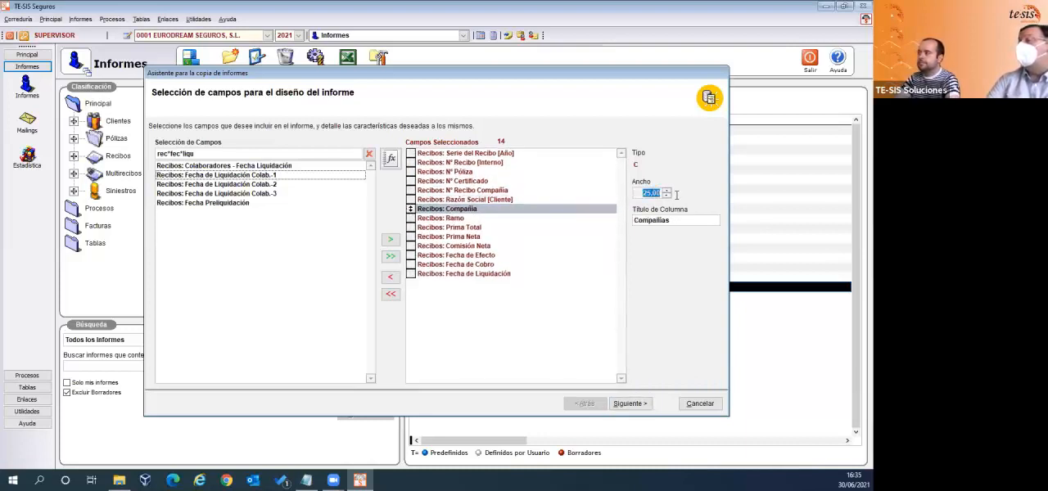
pyautogui.write('2')
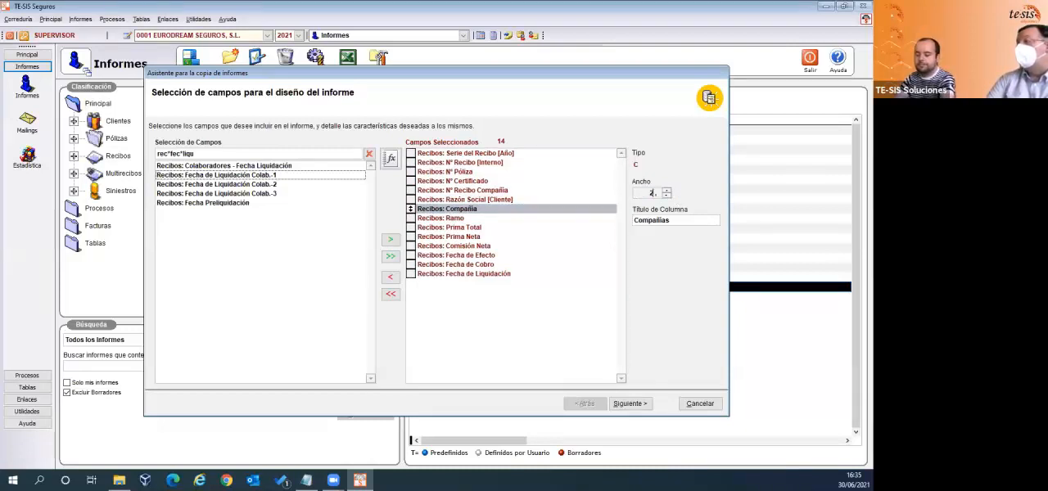
pyautogui.write('0,00')
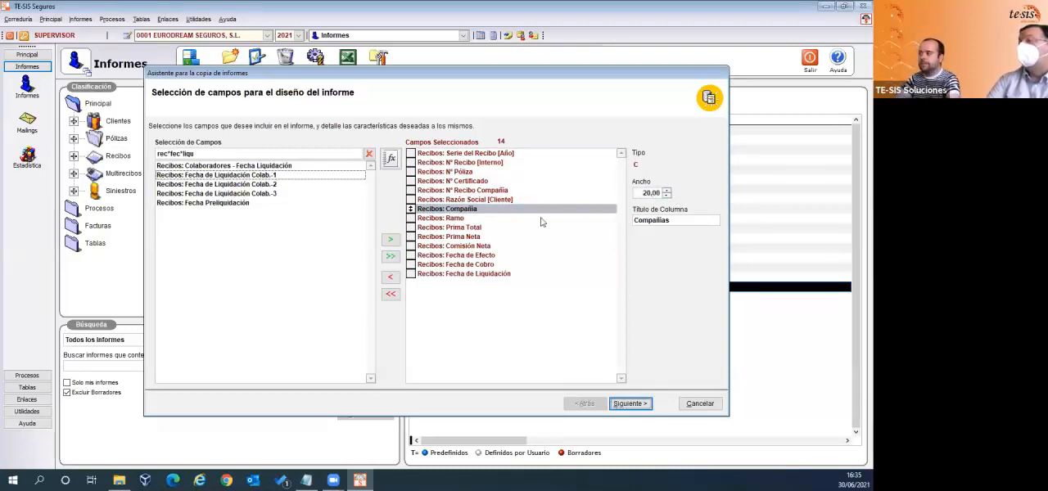
# - Check the column titles of the Fecha de Efecto, Fecha de Cobro and Fecha de Liquidación fields
pyautogui.moveTo(463, 255)
pyautogui.mouseDown()
pyautogui.moveTo(468, 212)
pyautogui.moveTo(444, 226)
pyautogui.moveTo(465, 257)
pyautogui.mouseUp()
pyautogui.click(648, 223)
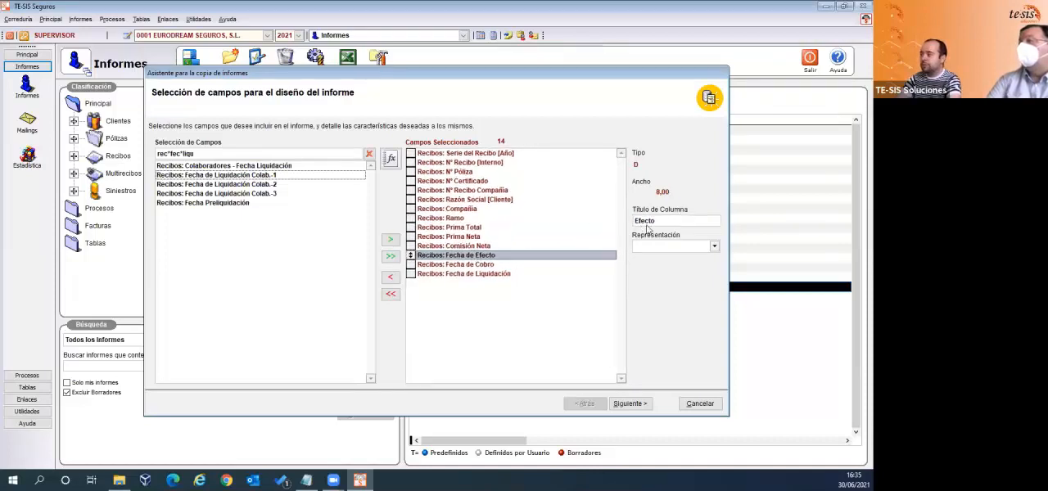
pyautogui.click(458, 264)
pyautogui.click(457, 275)
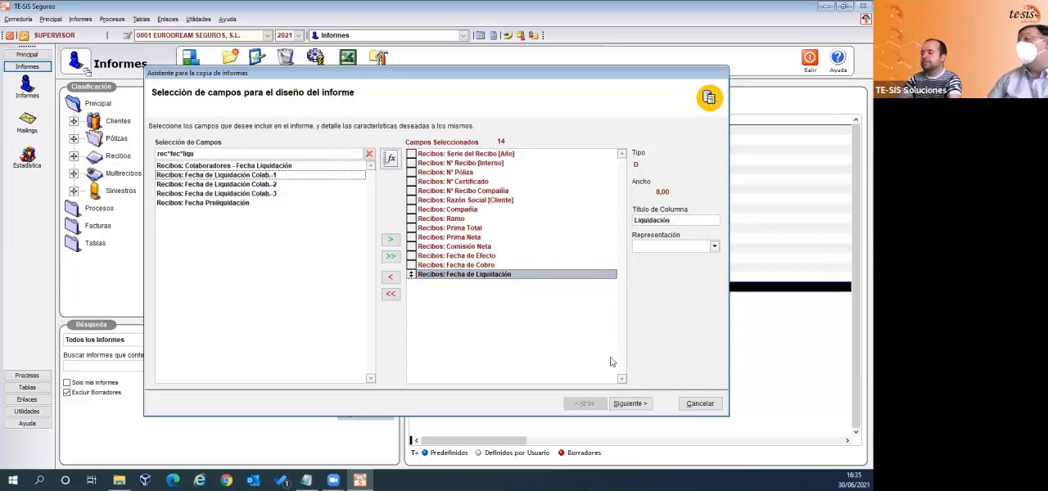
# - Continue to the report's order settings and turn off Agrupación de solo Totales with the Ramo order field selected
pyautogui.click(618, 404)
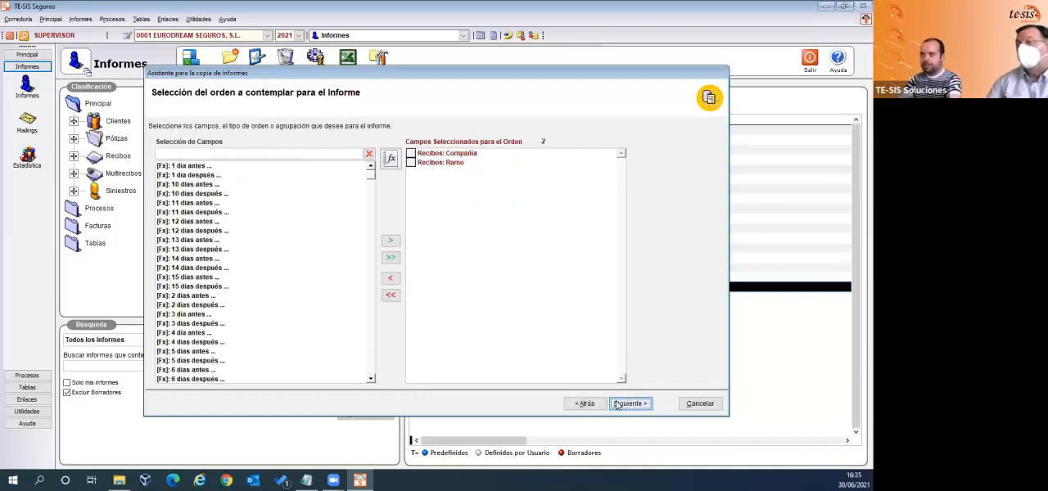
pyautogui.click(459, 155)
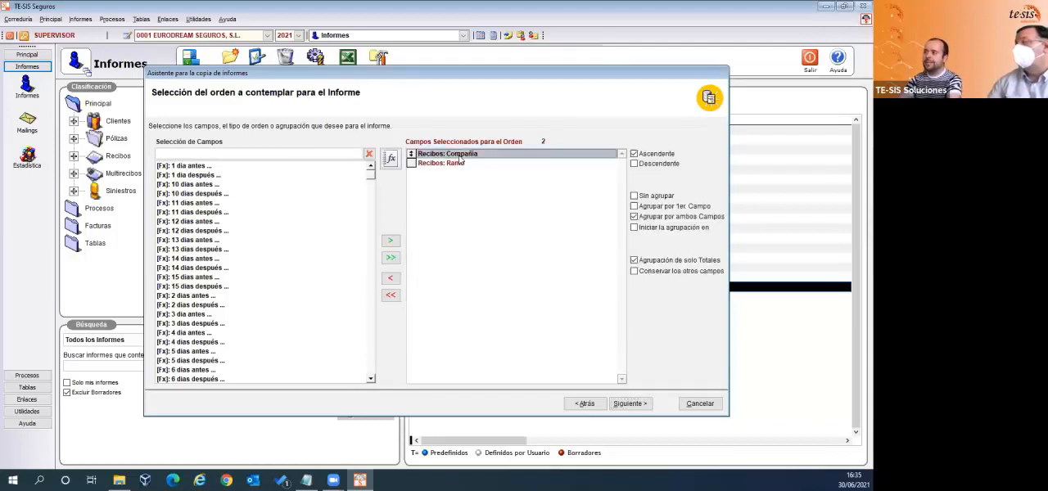
pyautogui.click(457, 164)
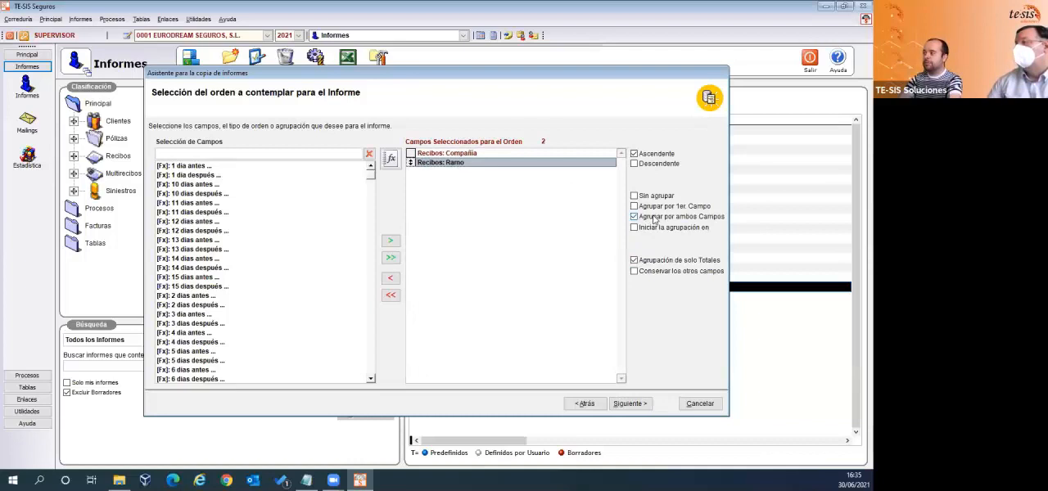
pyautogui.click(635, 260)
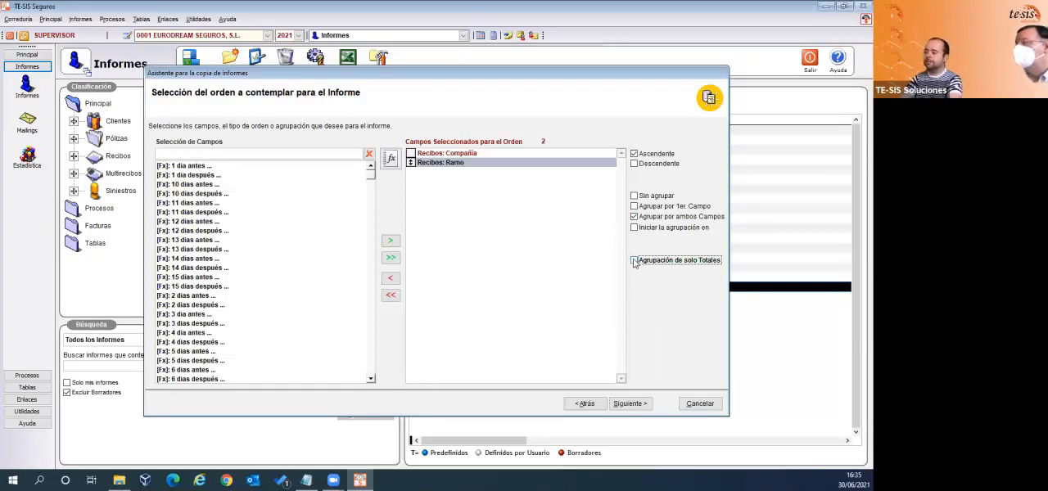
pyautogui.click(634, 404)
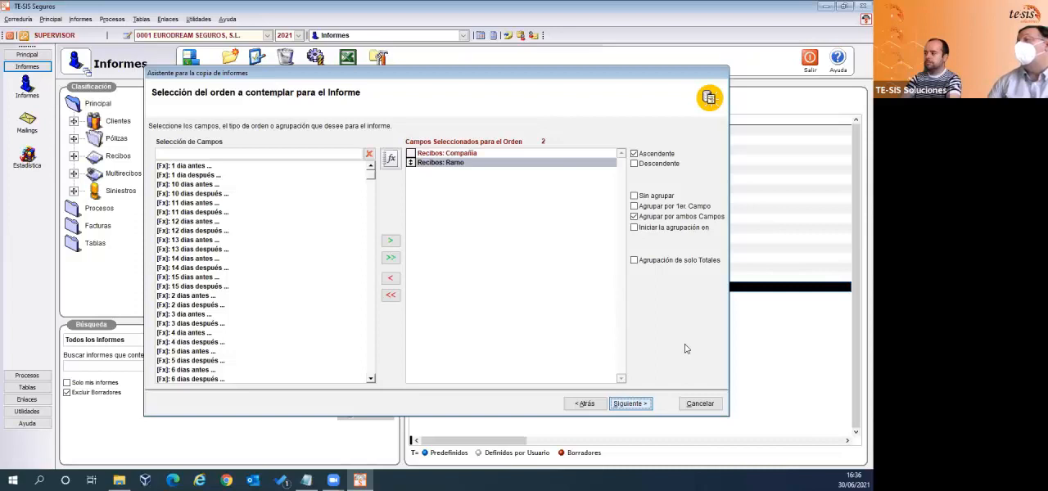
# - Set the Compañía order field to Agrupar por 1er. Campo and continue past the internal filter to the delimiting filters
pyautogui.click(624, 405)
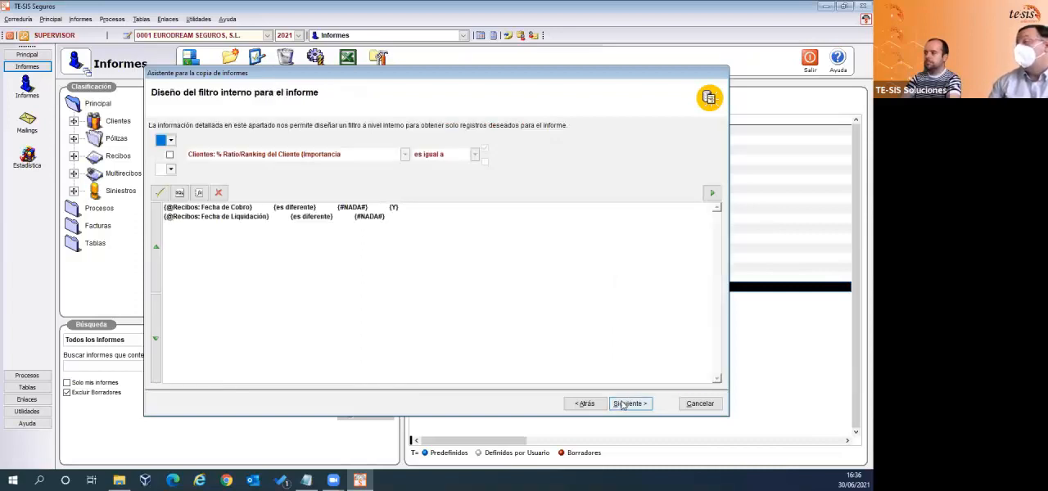
pyautogui.click(585, 404)
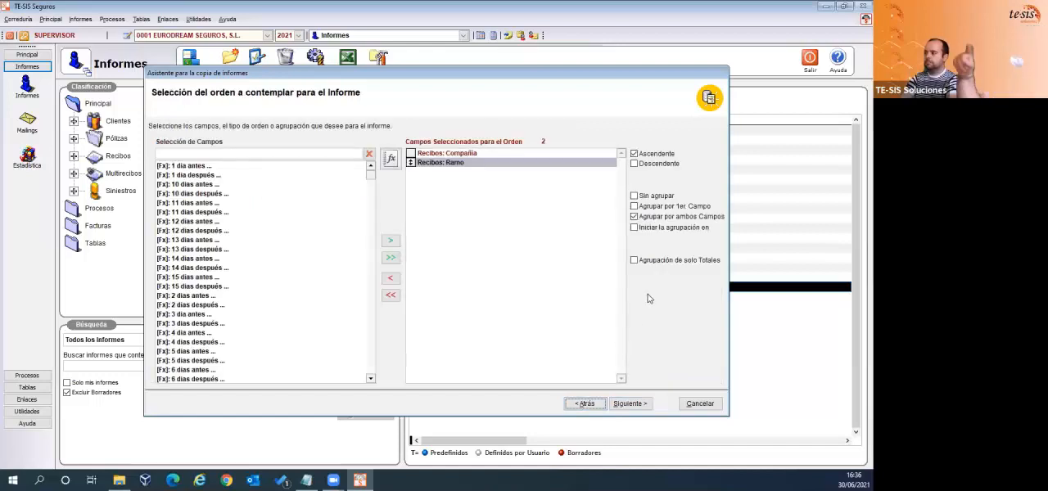
pyautogui.click(479, 156)
pyautogui.click(634, 207)
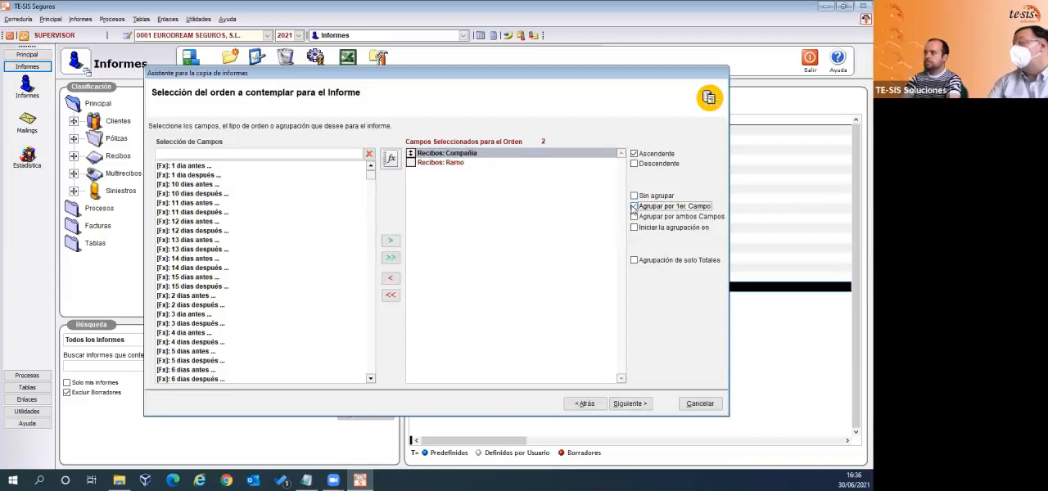
pyautogui.click(633, 405)
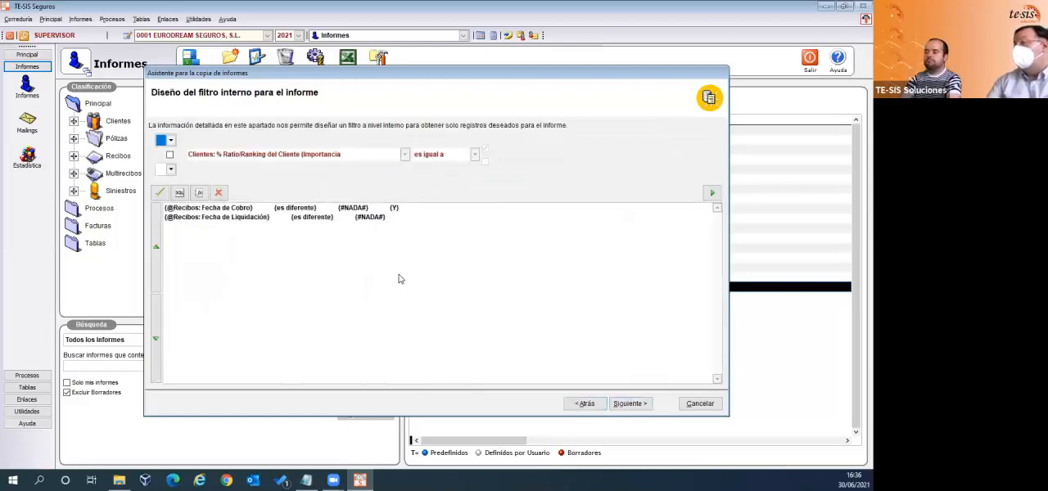
pyautogui.click(625, 405)
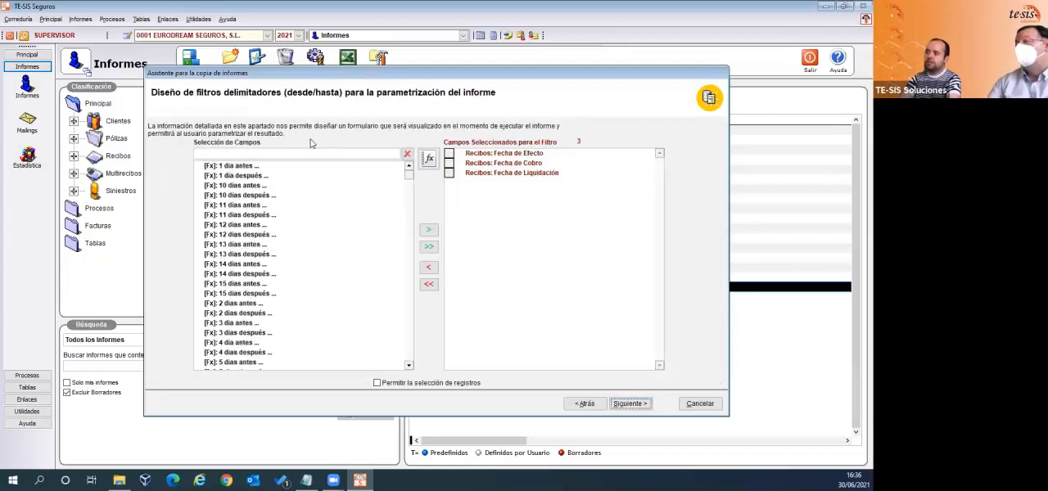
# - Find the field Recibos: Código de Compañía with "rec*comp" and add it to the delimiting filter fields
pyautogui.click(256, 152)
pyautogui.write('c')
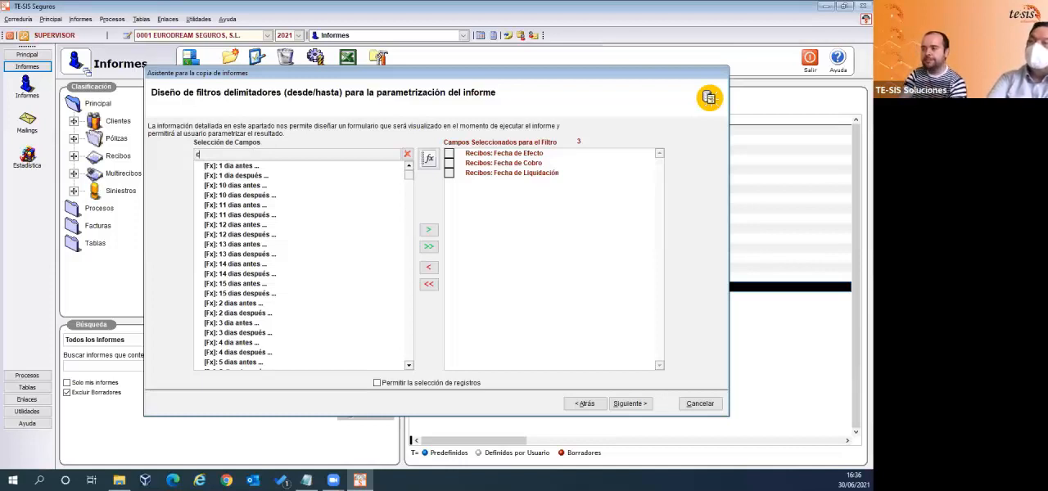
pyautogui.press('BackSpace')
pyautogui.write('rec*comp')
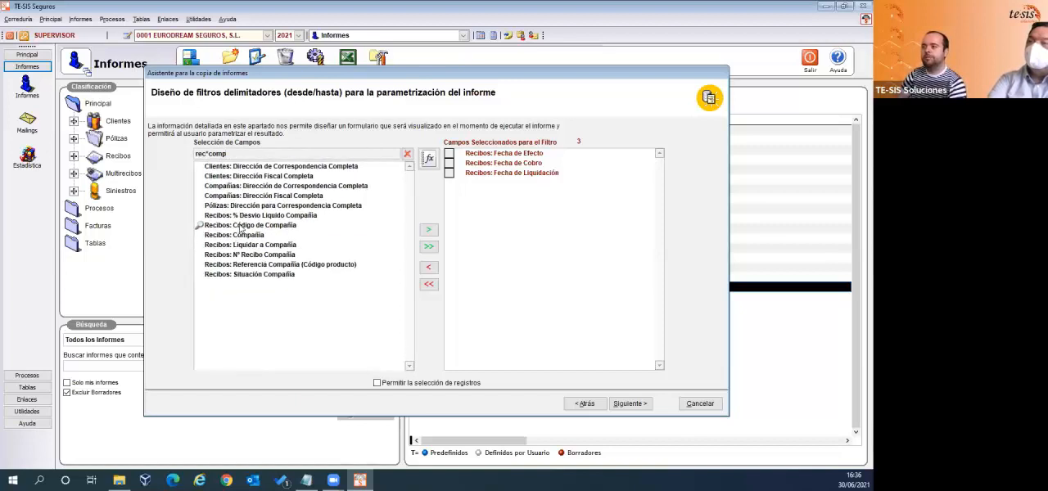
pyautogui.doubleClick(240, 229)
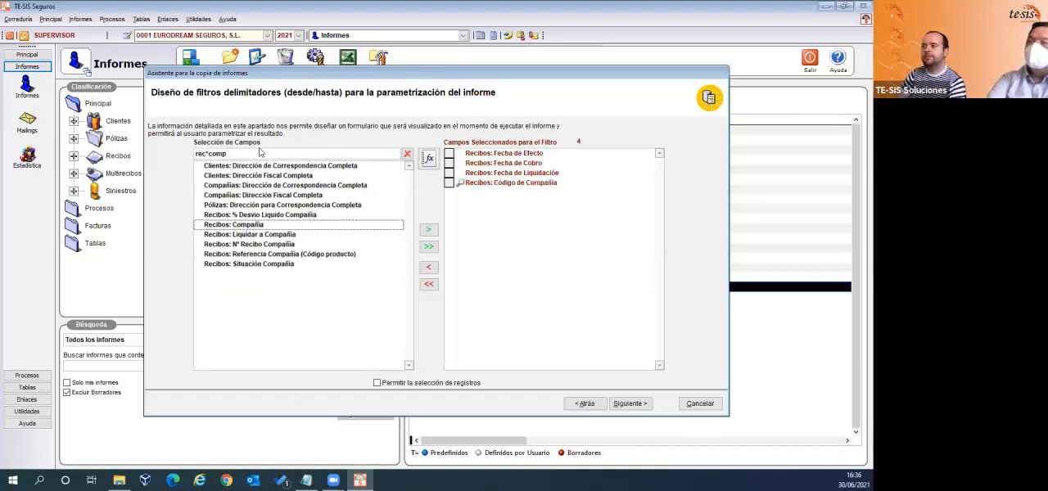
# - Find the Recibos: Código de Ramo field with "rec*ramo", add it to the delimiting filter fields and continue to the report's final properties
pyautogui.click(250, 153)
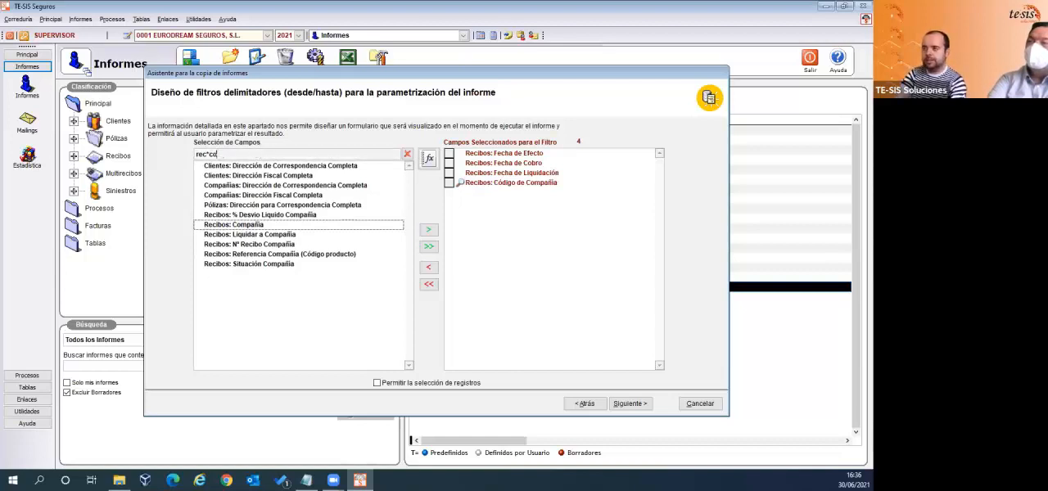
pyautogui.press('BackSpace')
pyautogui.write('ramos')
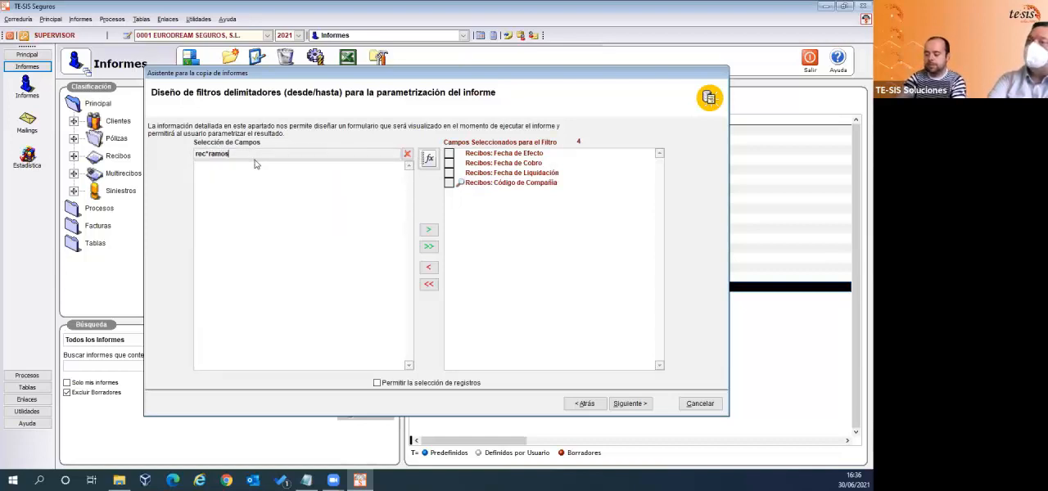
pyautogui.press('BackSpace')
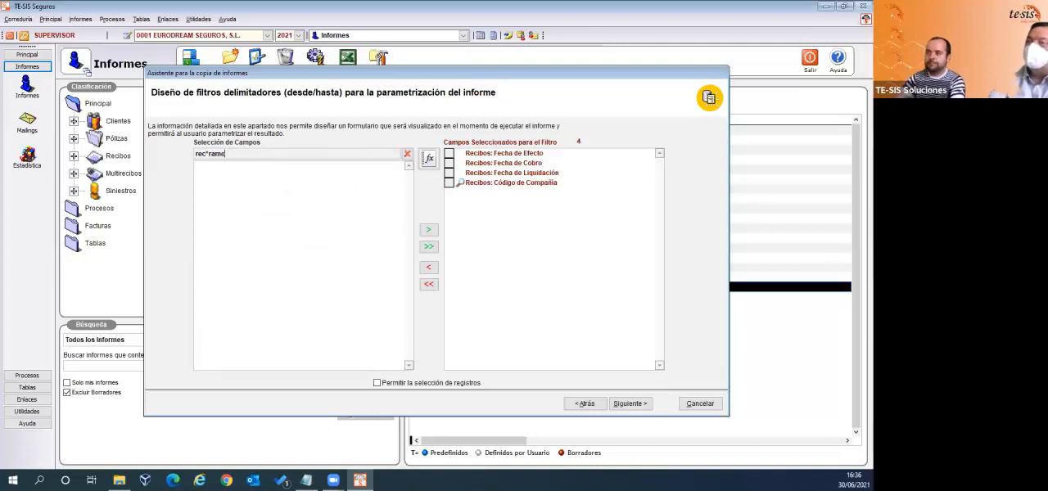
pyautogui.doubleClick(251, 167)
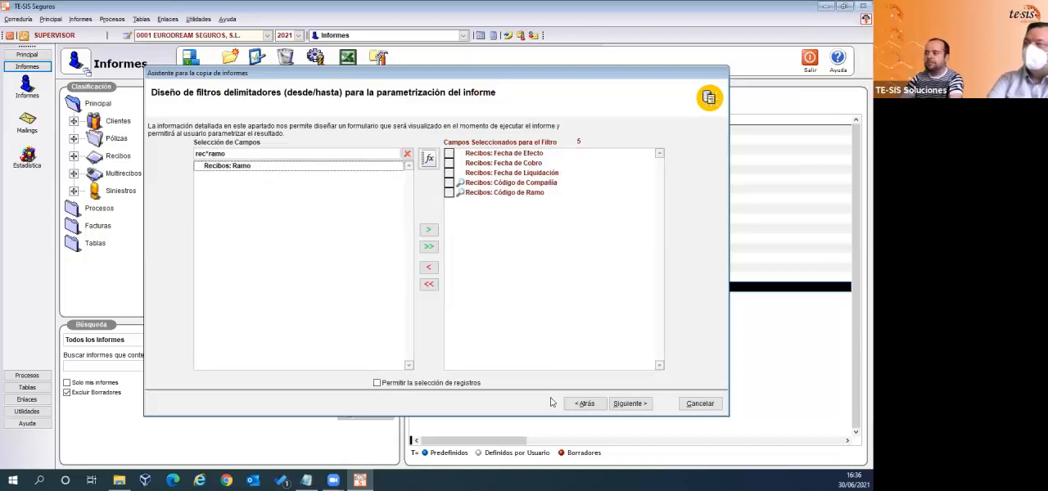
pyautogui.click(619, 404)
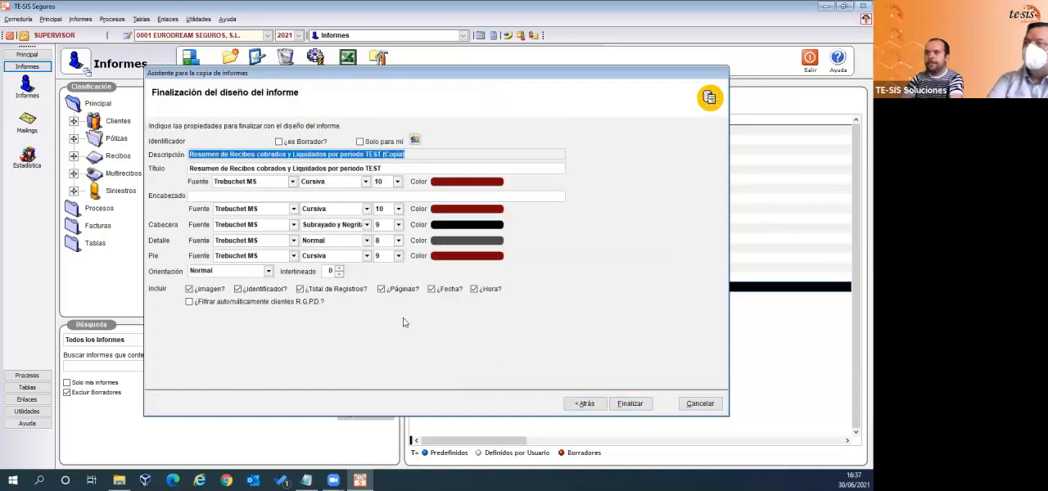
# - Replace the word "Resumen" with "Detalle" in both the report's description and its title
pyautogui.click(218, 154)
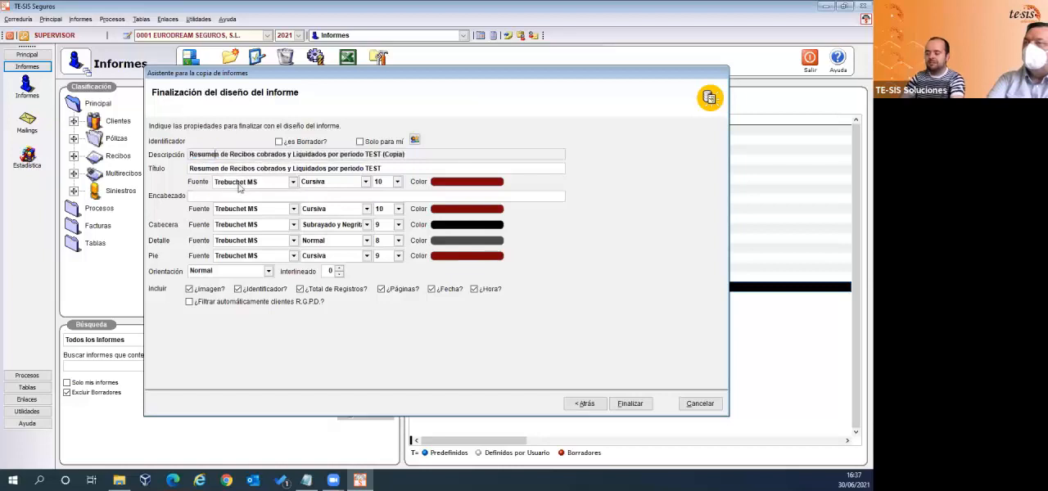
pyautogui.press('BackSpace')
pyautogui.press('BackSpace')
pyautogui.press('BackSpace')
pyautogui.press('BackSpace')
pyautogui.press('BackSpace')
pyautogui.press('BackSpace')
pyautogui.press('BackSpace')
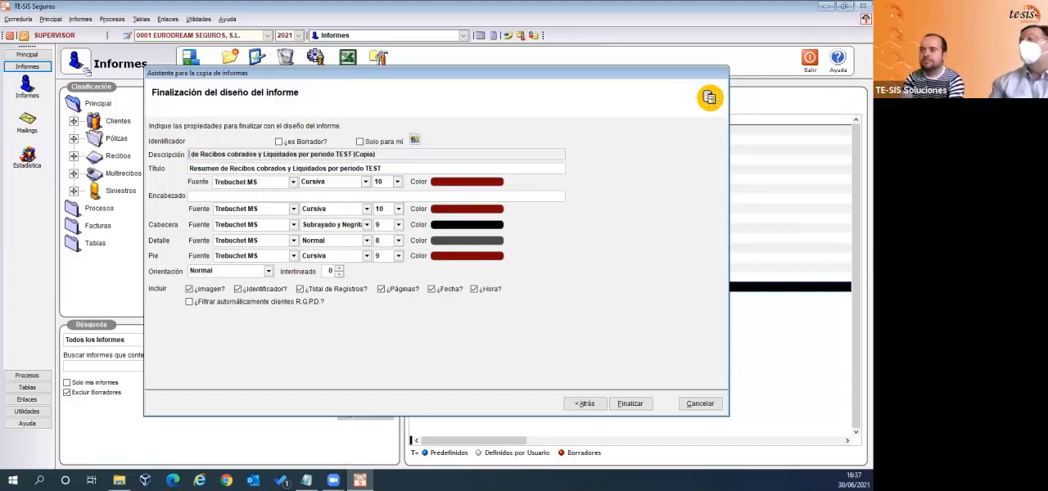
pyautogui.write('Detall ')
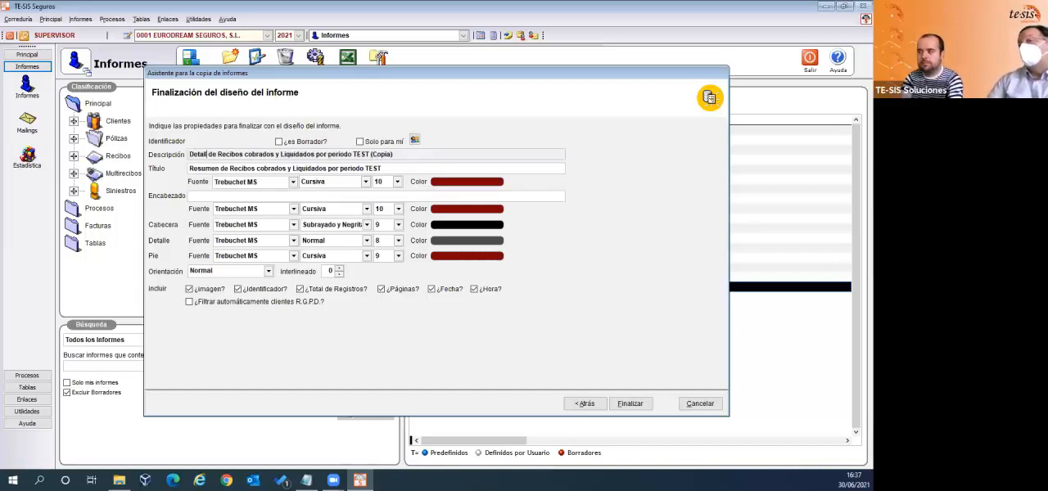
pyautogui.write('e')
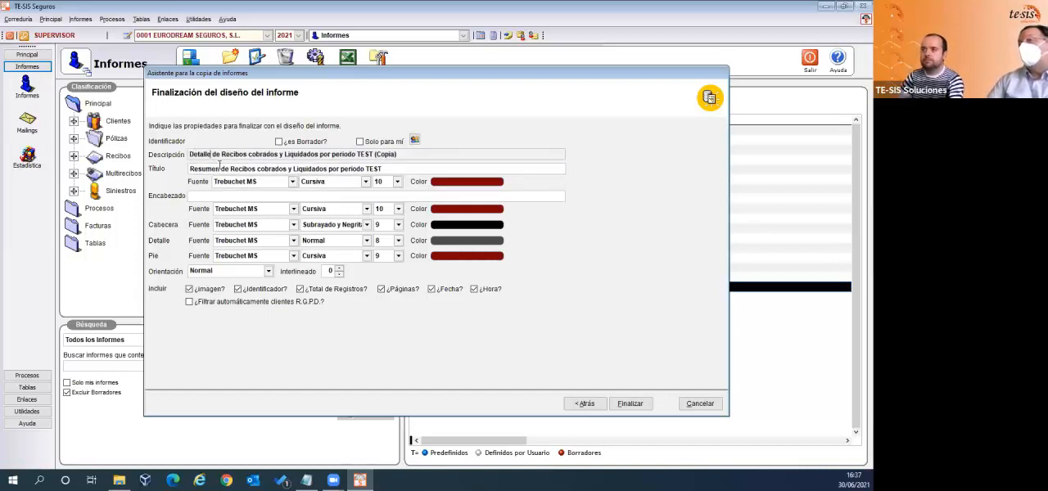
pyautogui.moveTo(219, 167); pyautogui.dragTo(153, 167)
pyautogui.write('Detalle')
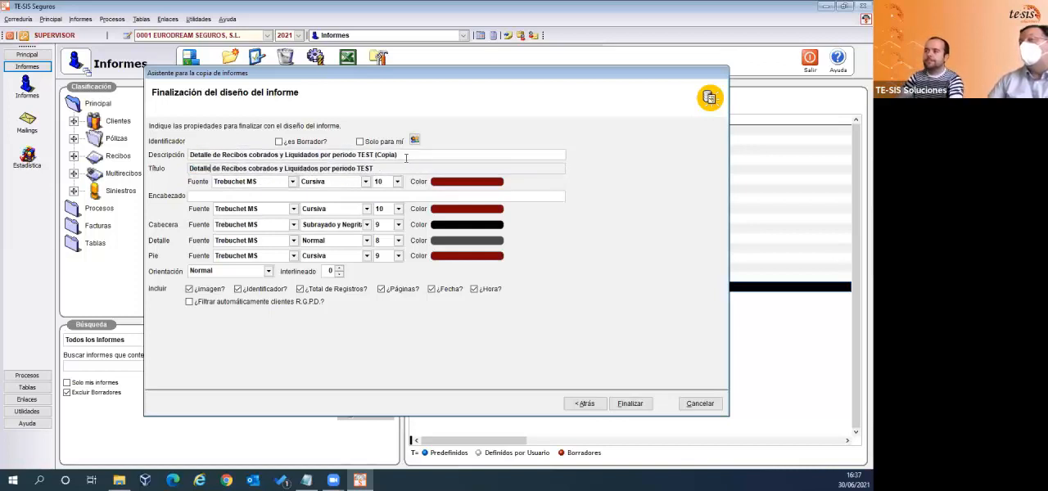
# - Remove "(Copia)" from the end of the report's description
pyautogui.click(437, 157)
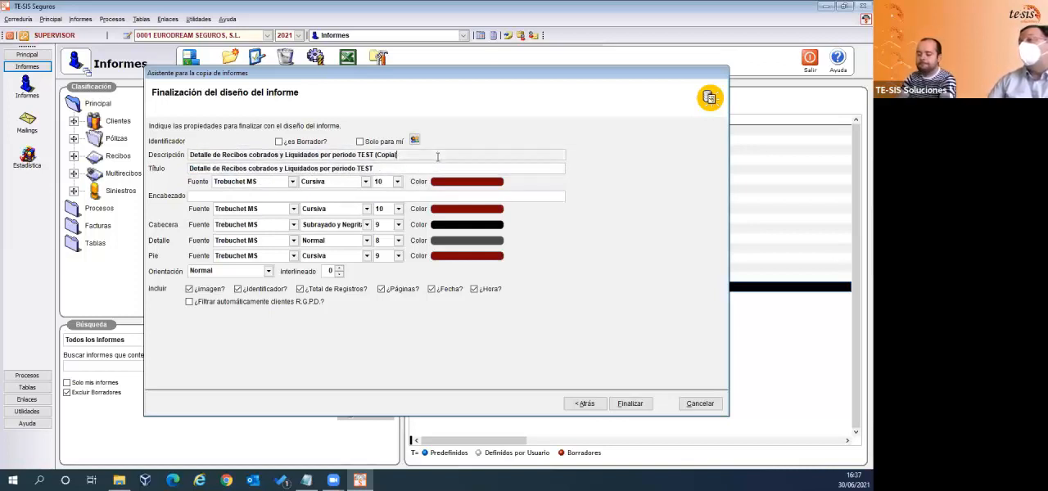
pyautogui.press('BackSpace')
pyautogui.press('BackSpace')
pyautogui.press('BackSpace')
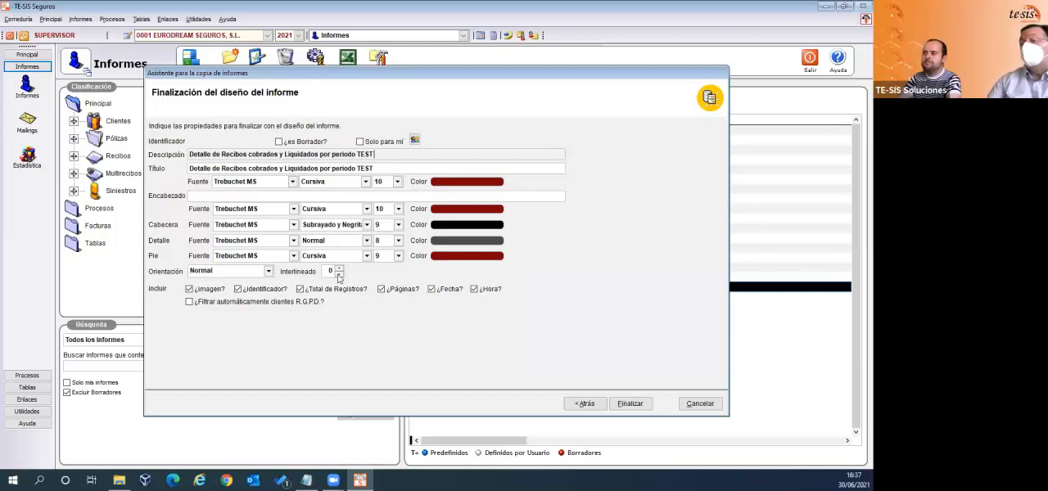
# - Set the report's orientation to Apaisado and finish the report wizard
pyautogui.click(269, 272)
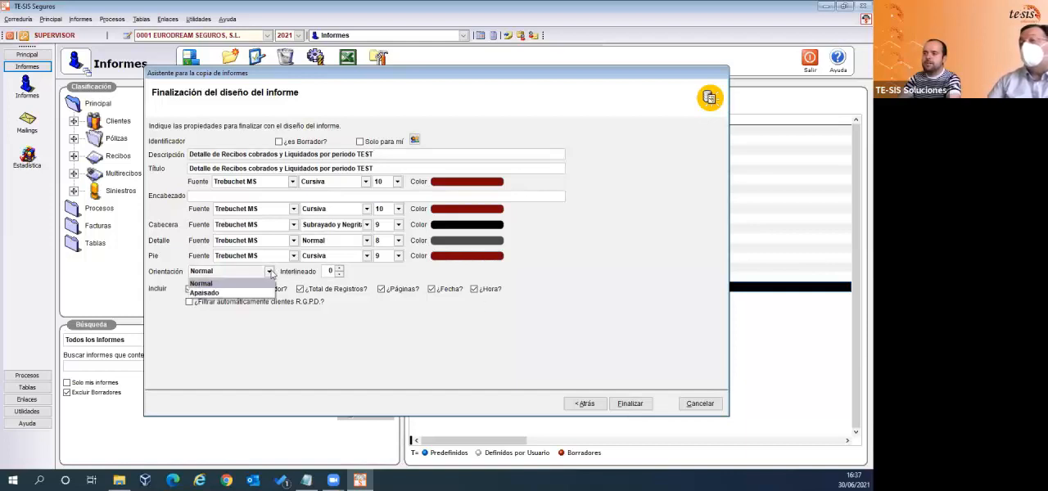
pyautogui.click(206, 293)
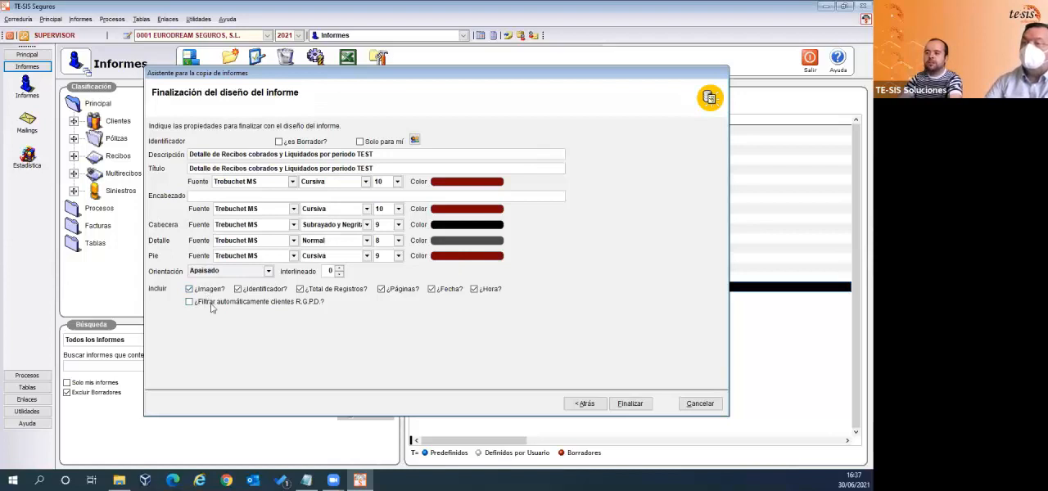
pyautogui.click(700, 403)
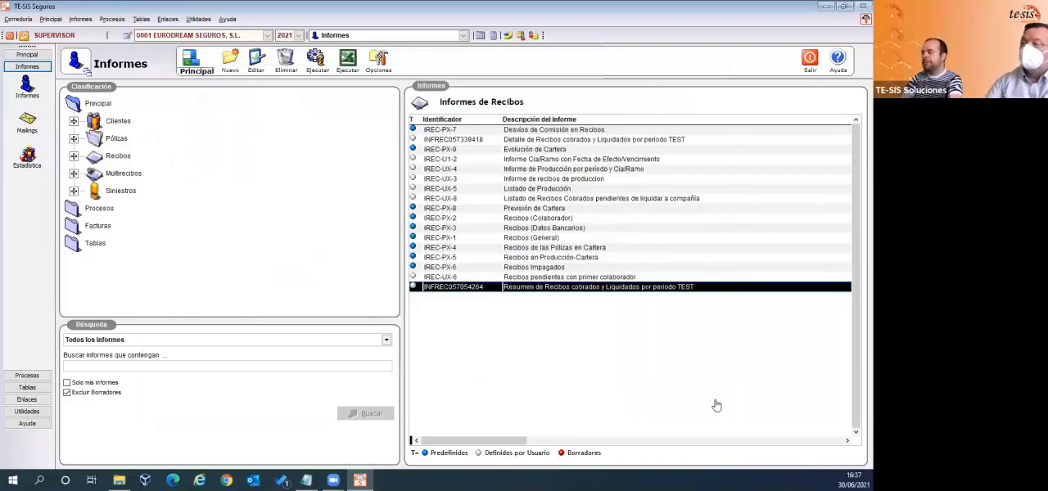
# - Run the report Detalle de Recibos cobrados y Liquidados por periodo TEST for Fecha de Efecto from 01/01/2021 to 30/06/2021
pyautogui.click(594, 140)
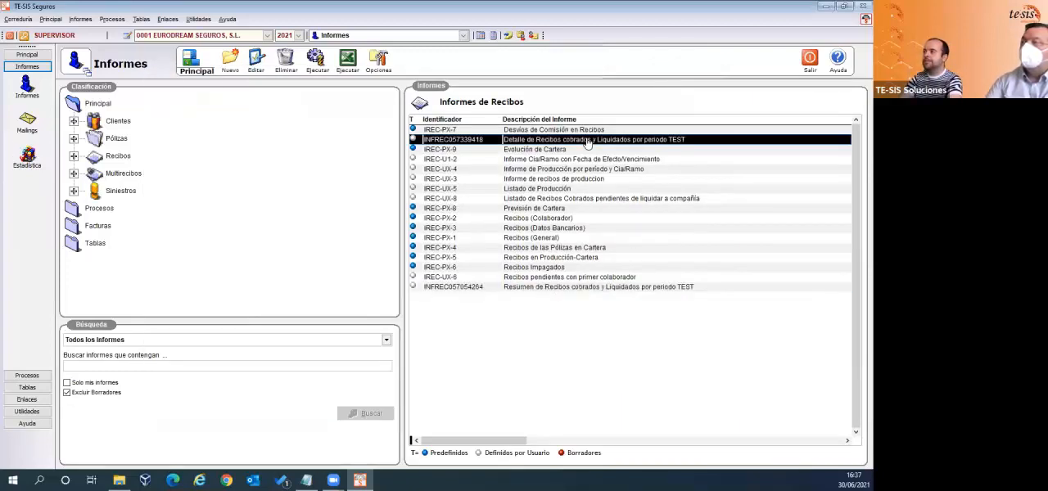
pyautogui.click(320, 66)
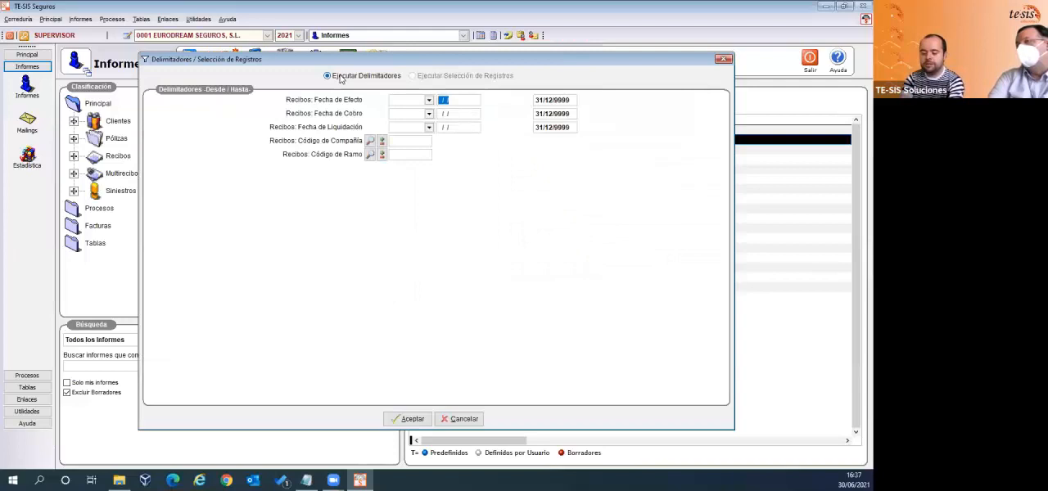
pyautogui.write('01/01/2021')
pyautogui.press('Tab')
pyautogui.write('3')
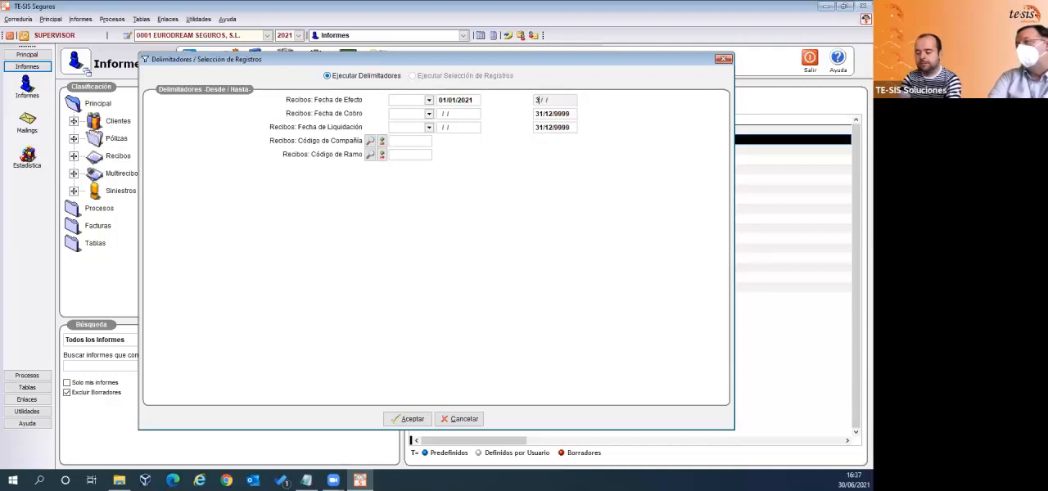
pyautogui.write('0/06/2021')
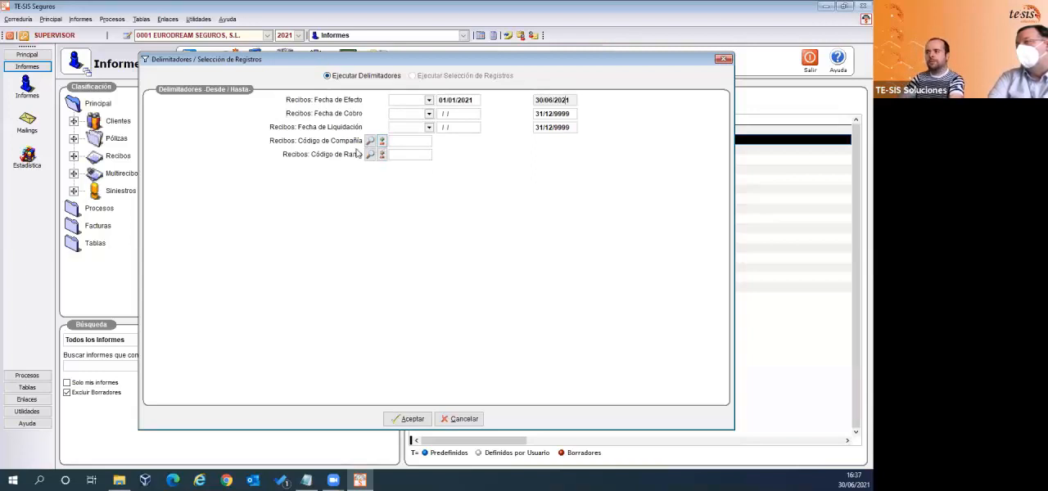
pyautogui.click(424, 419)
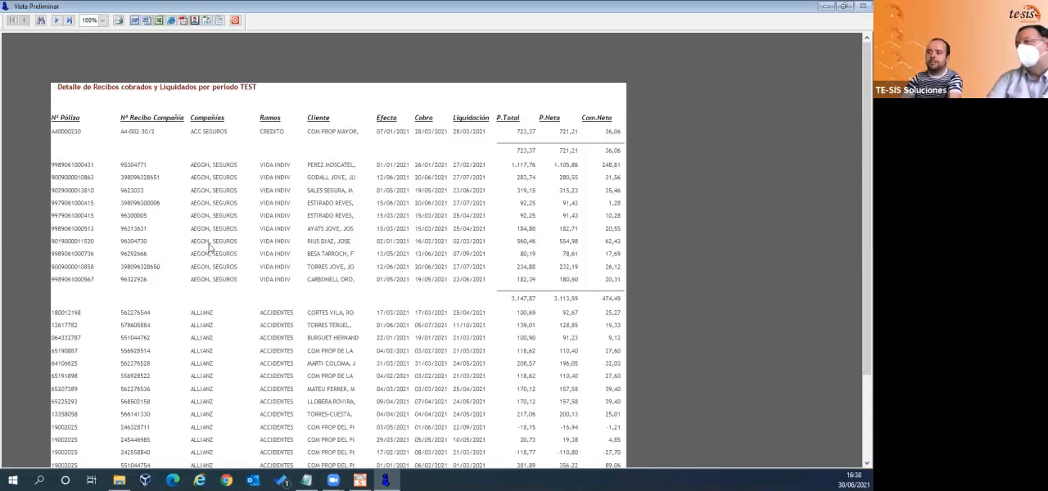
# - Review the second and last pages of the report preview, then close the preview
pyautogui.click(57, 21)
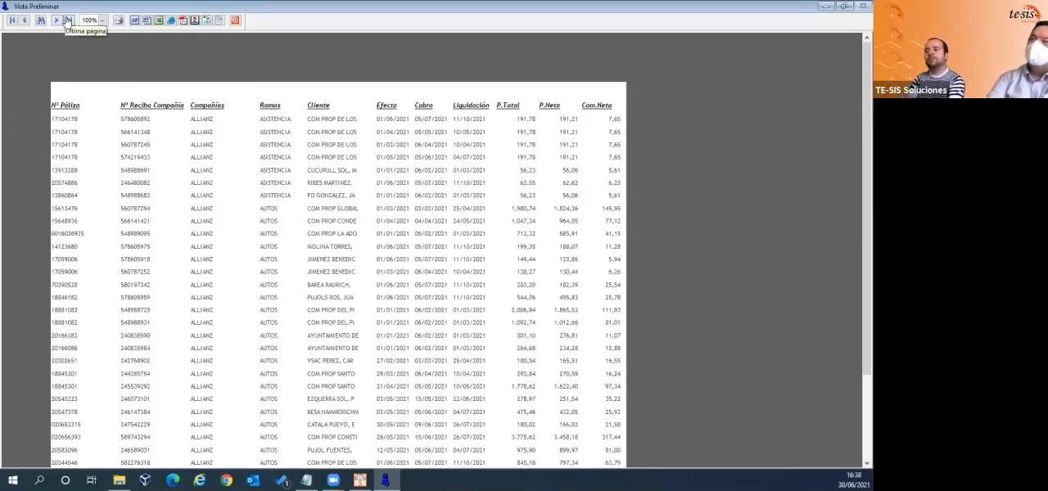
pyautogui.scroll(-1, 120, 40)
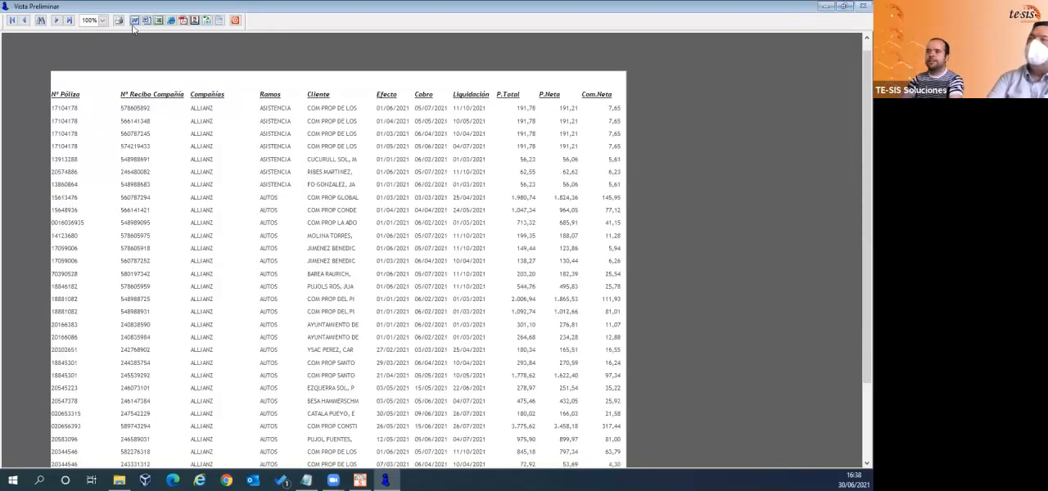
pyautogui.click(69, 21)
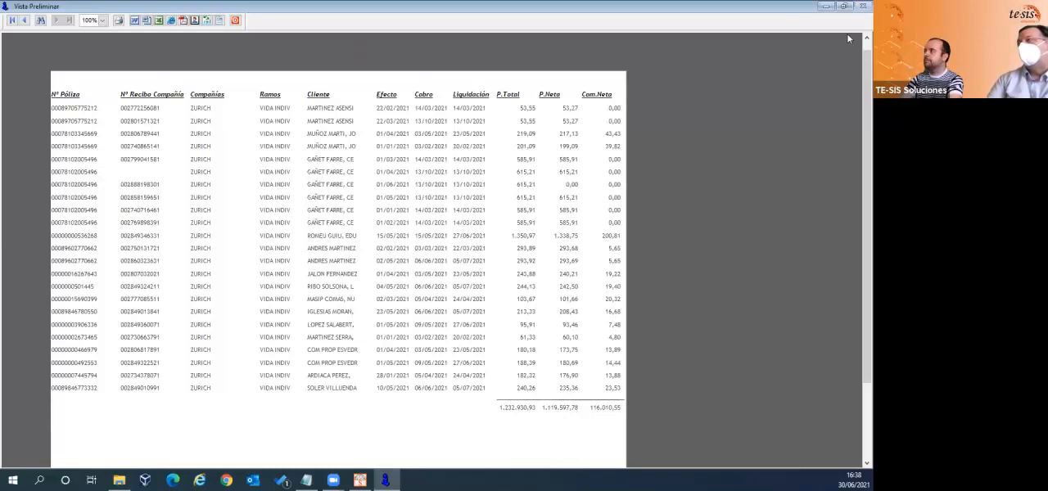
pyautogui.click(844, 6)
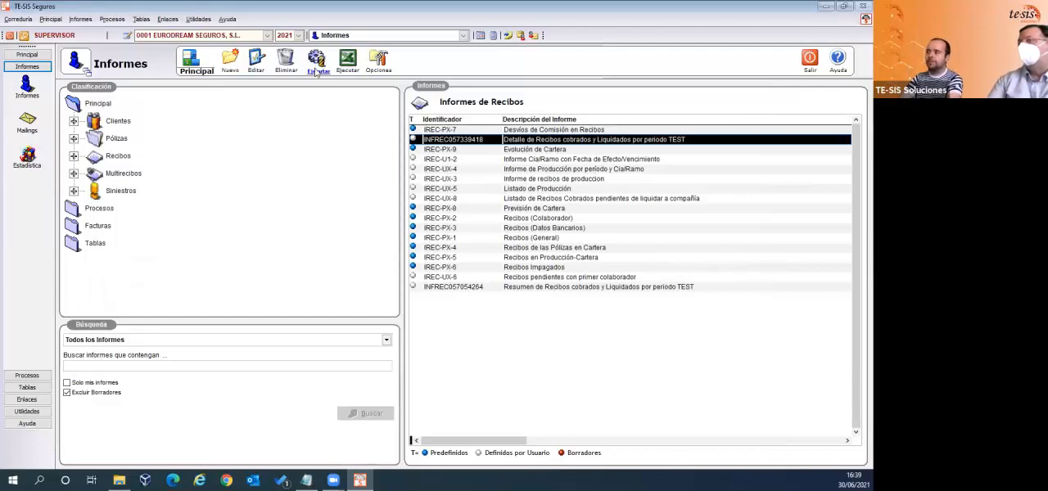
# - Execute the detail report again and delimit Fecha de Efecto from 01/01/2021 to 30/06/2021
pyautogui.click(317, 65)
pyautogui.write('01/')
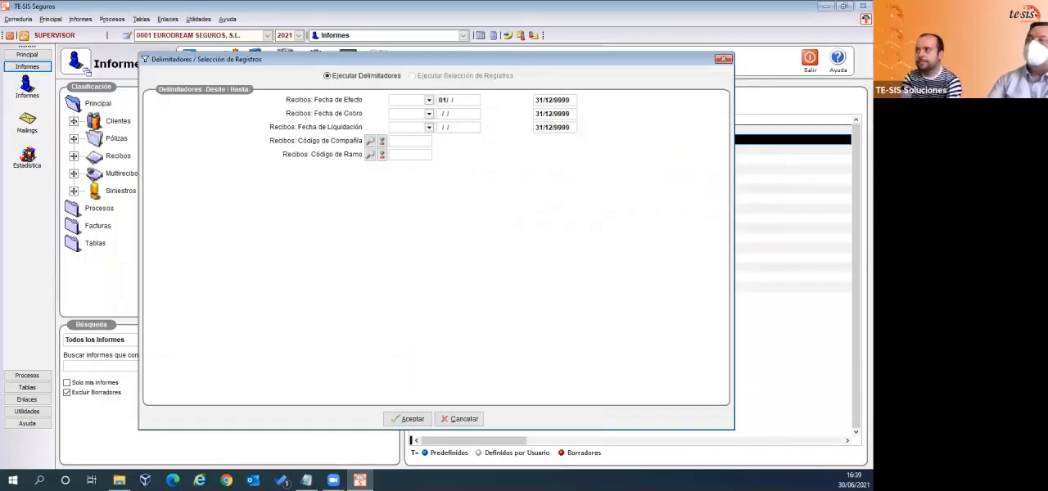
pyautogui.write('01/')
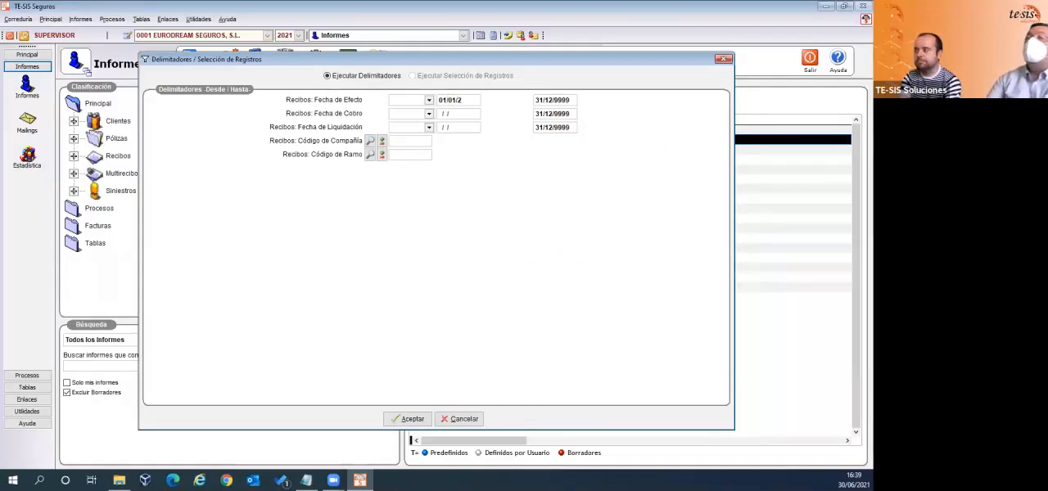
pyautogui.write('2021')
pyautogui.press('Tab')
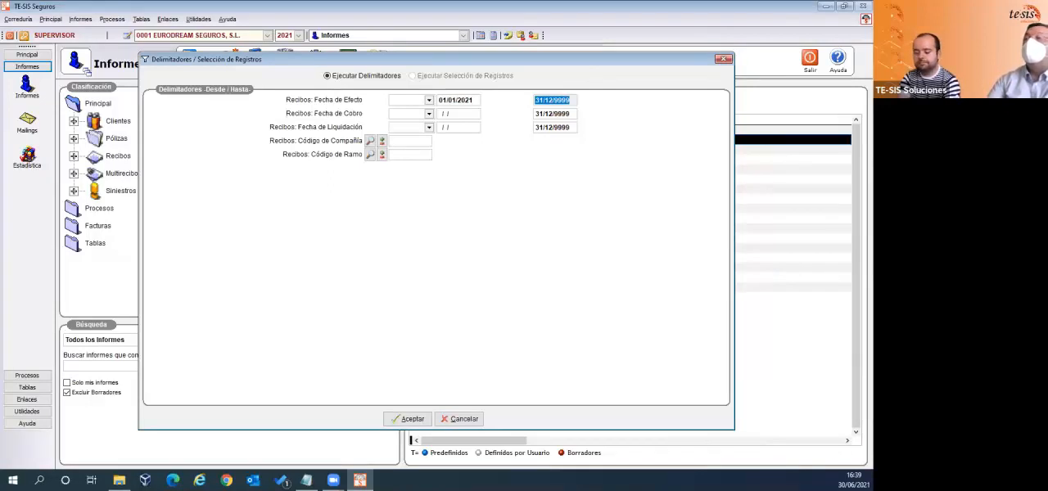
pyautogui.write('30/')
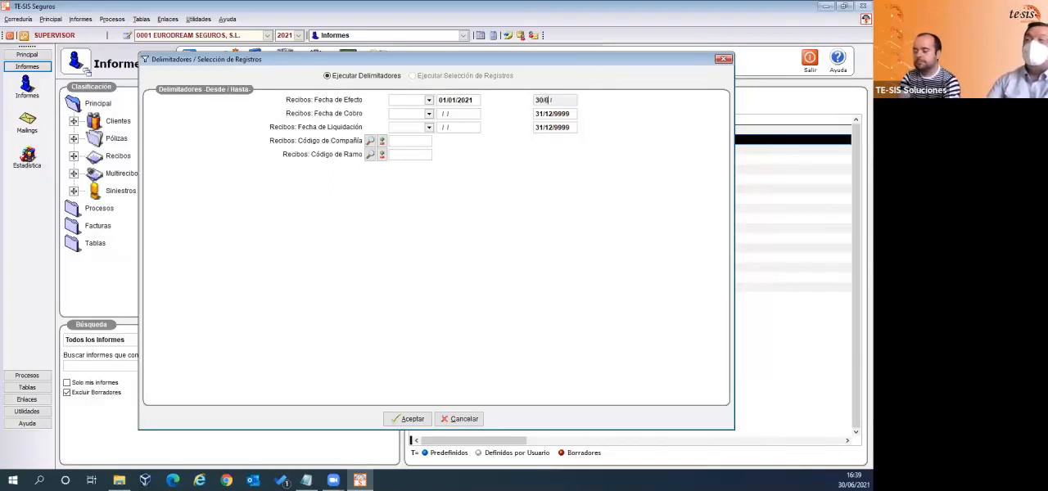
pyautogui.write('06/2021')
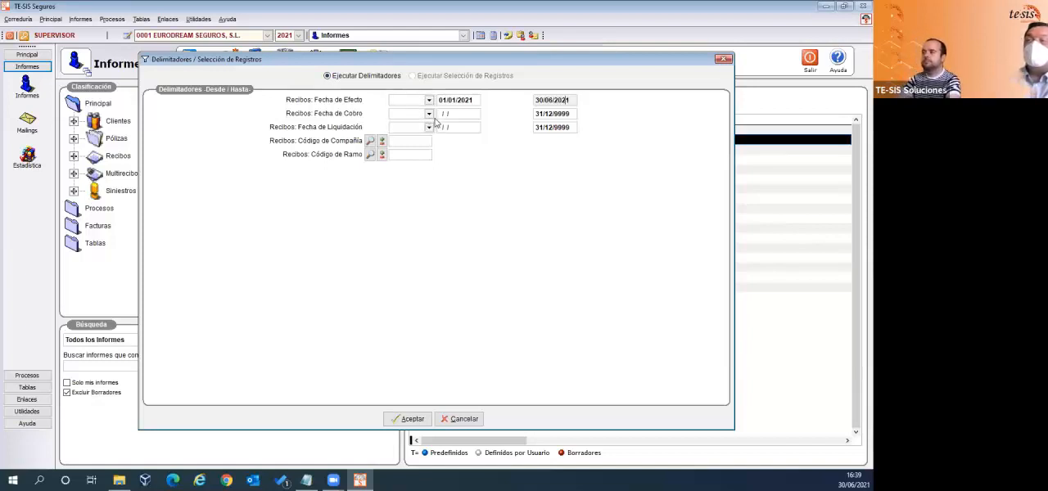
# - Delimit Fecha de Cobro from 01/06/2021 to 30/06/2021 and run the detail report
pyautogui.click(440, 114)
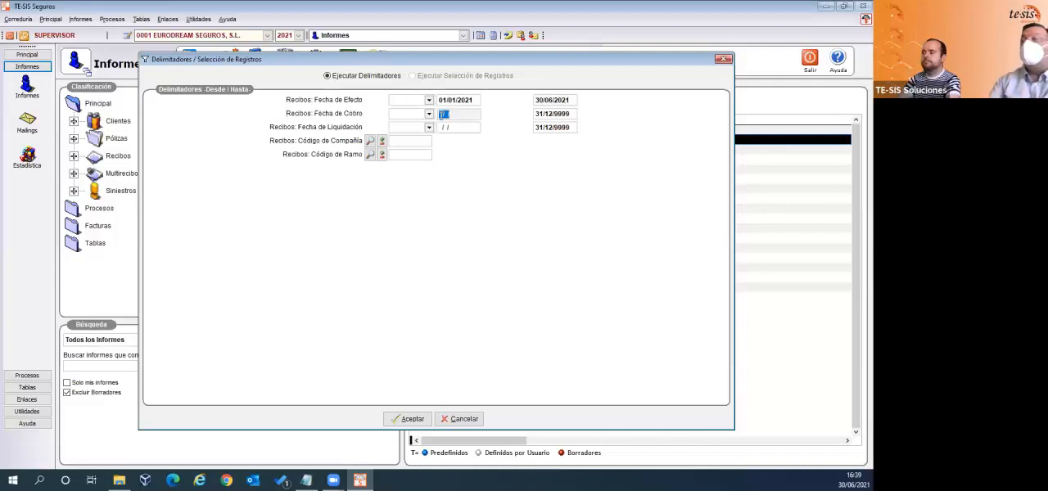
pyautogui.click(414, 140)
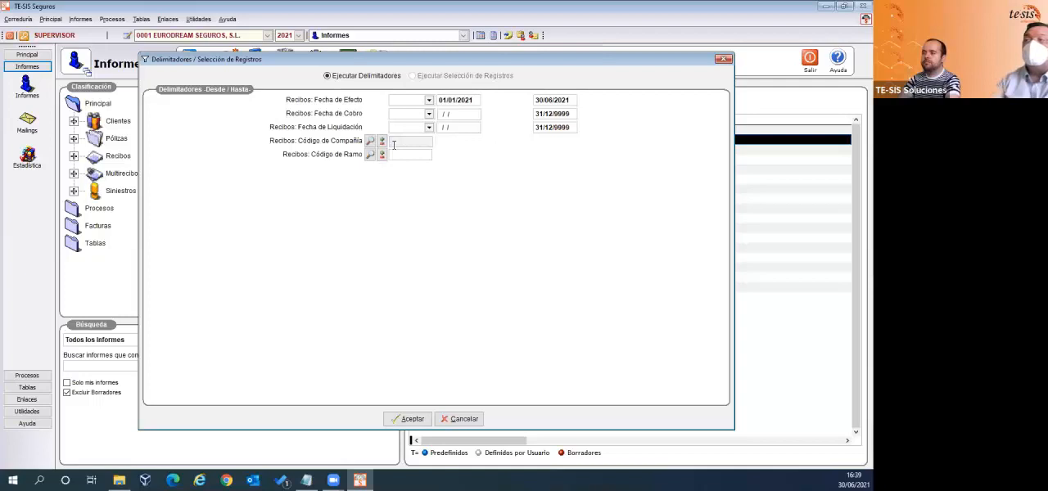
pyautogui.click(445, 114)
pyautogui.click(454, 116)
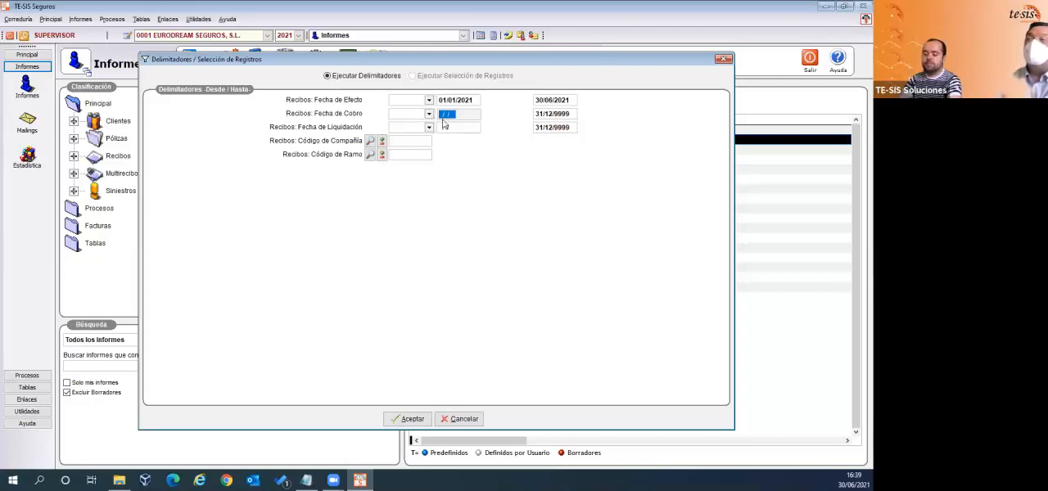
pyautogui.click(442, 115)
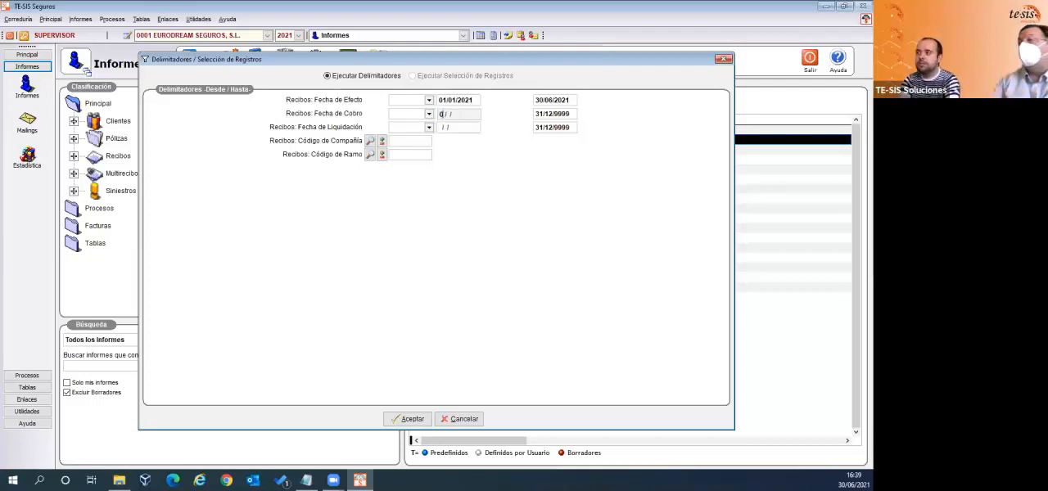
pyautogui.write('01/06/2021')
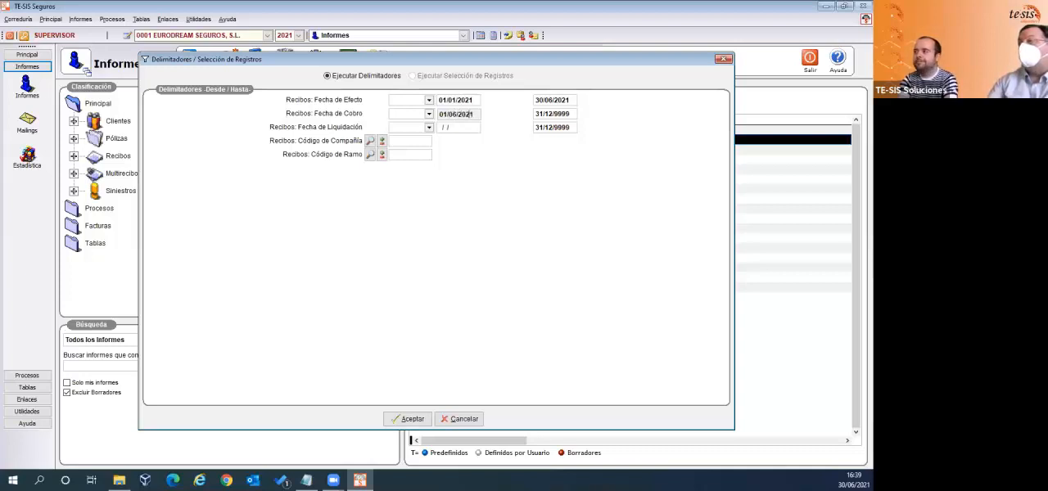
pyautogui.press('Tab')
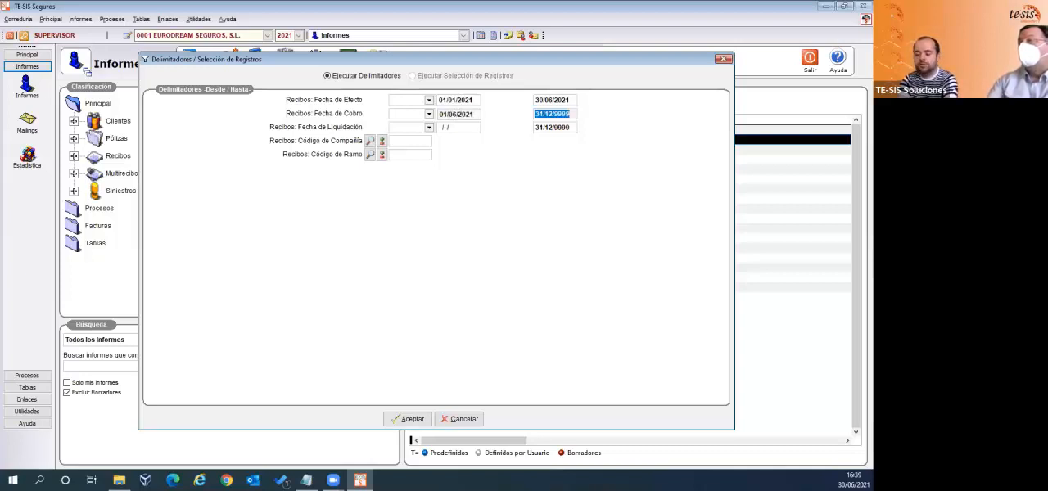
pyautogui.write('30/06/')
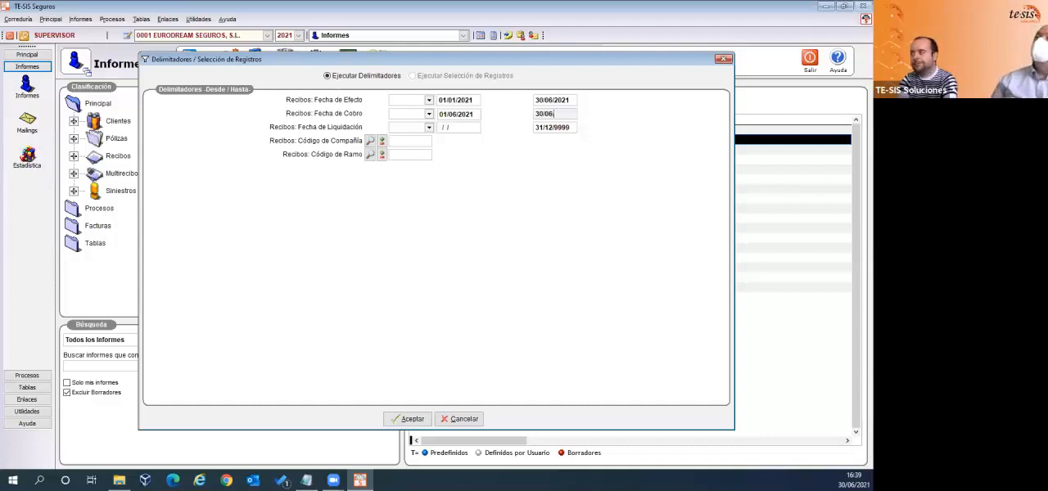
pyautogui.write('2021')
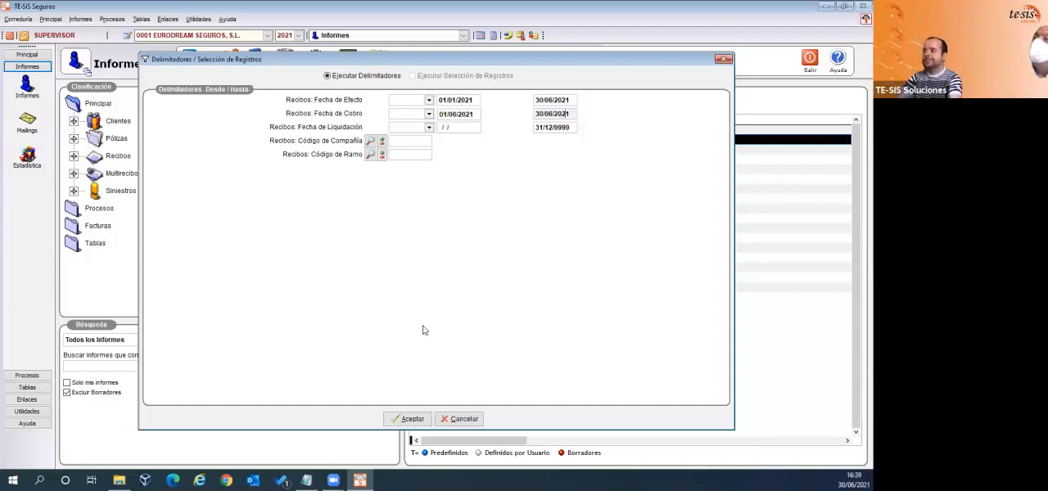
pyautogui.click(401, 419)
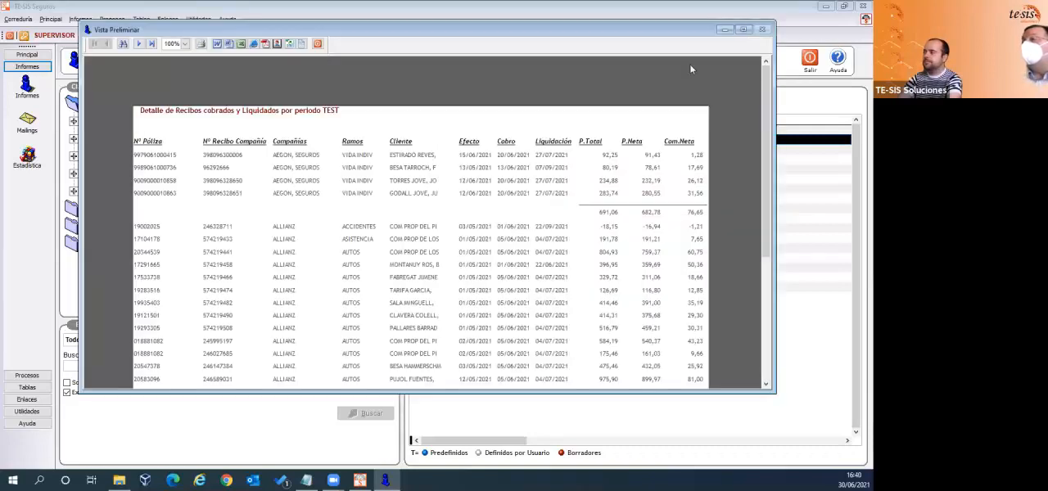
# - Examine the first pages of the filtered receipt report in an enlarged preview, then close the preview
pyautogui.click(749, 29)
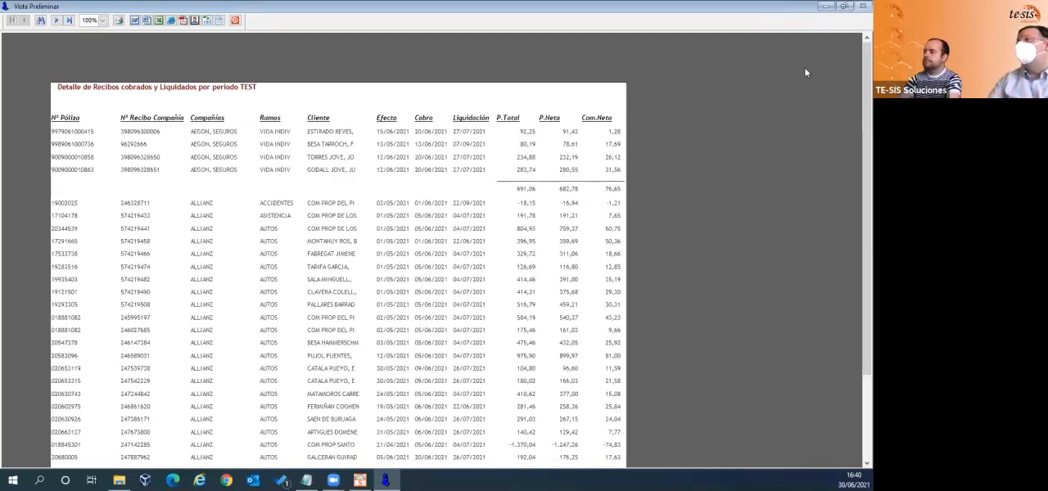
pyautogui.click(56, 20)
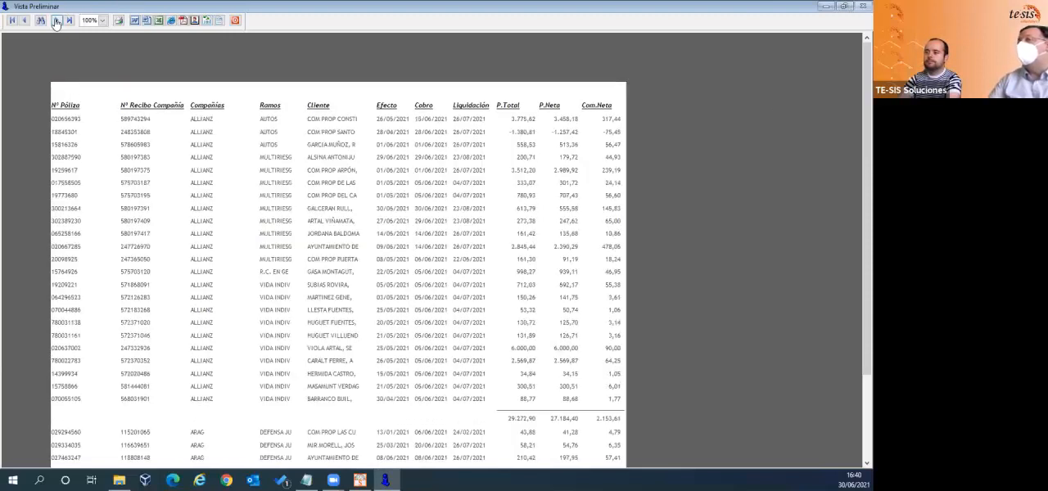
pyautogui.click(56, 21)
pyautogui.click(56, 20)
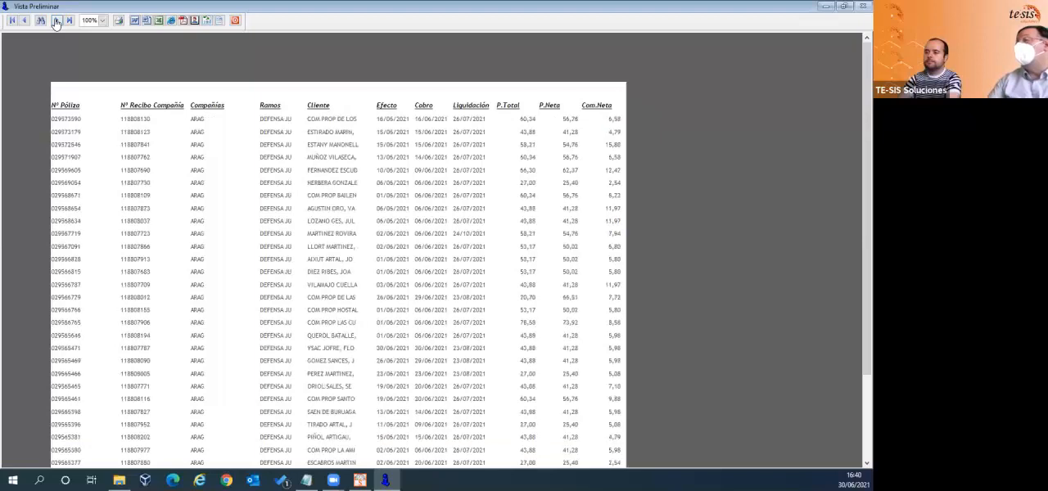
pyautogui.click(57, 21)
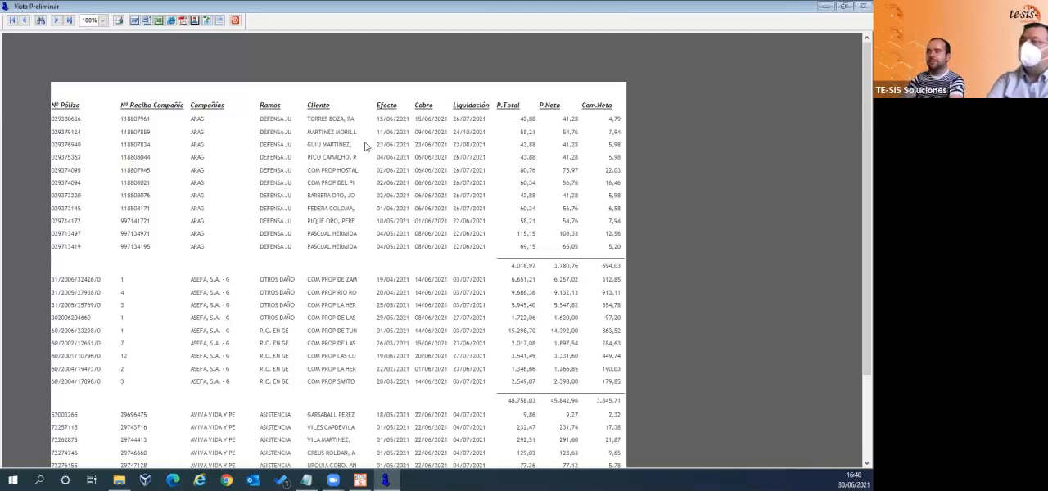
pyautogui.click(844, 7)
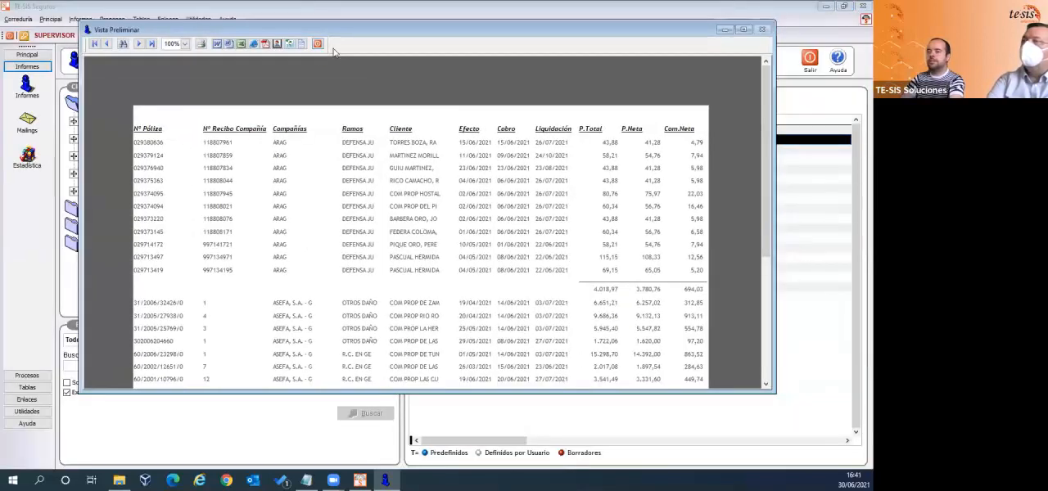
pyautogui.click(311, 39)
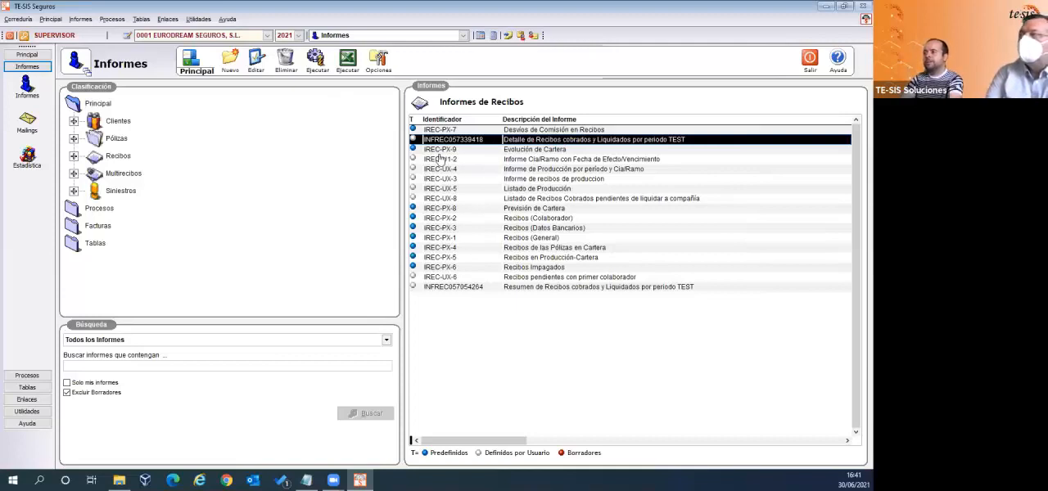
# - Open the Pólizas report Pólizas por vencimiento TEST for editing and go straight to the wizard's final design page
pyautogui.click(119, 138)
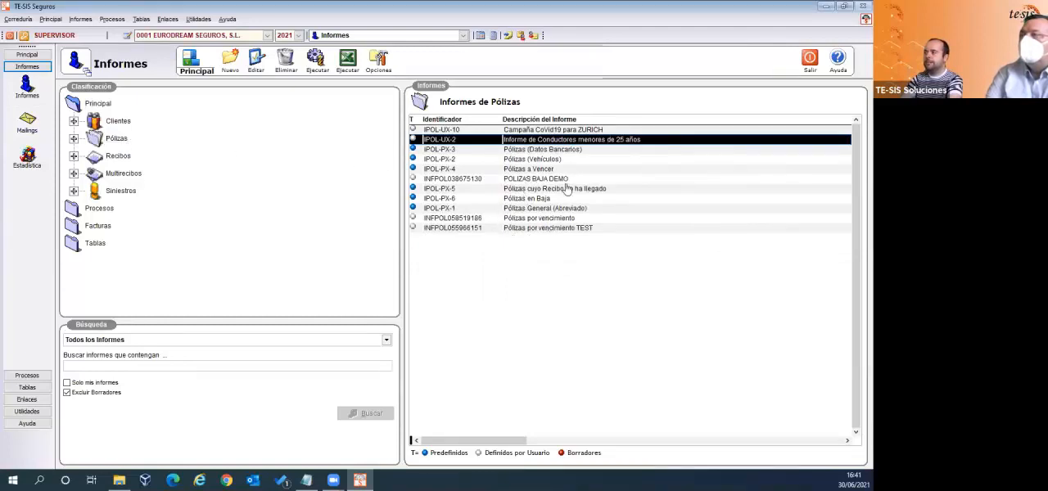
pyautogui.click(546, 231)
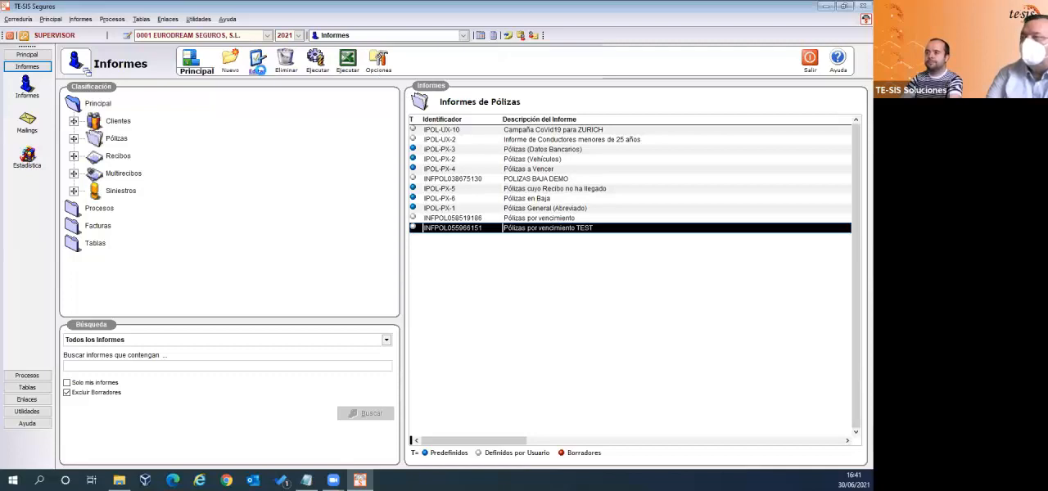
pyautogui.click(258, 65)
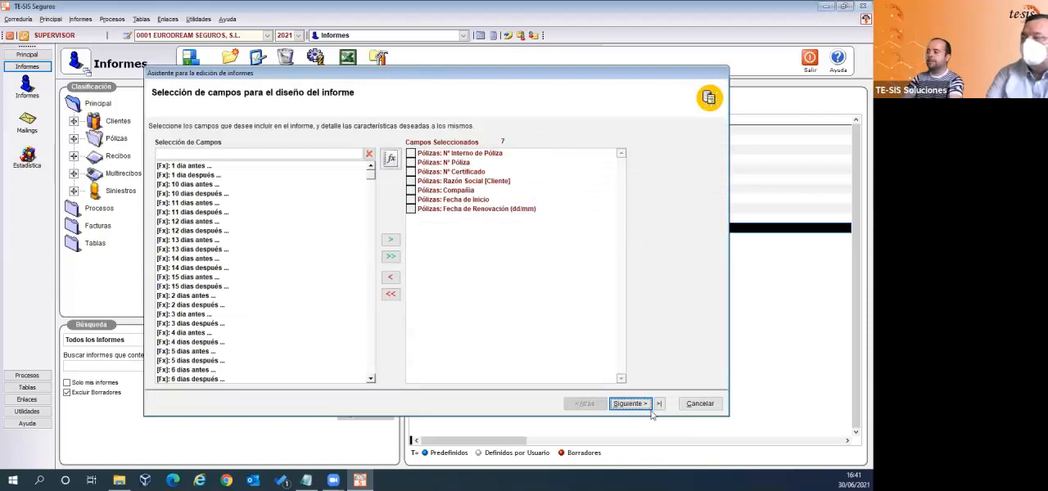
pyautogui.click(659, 404)
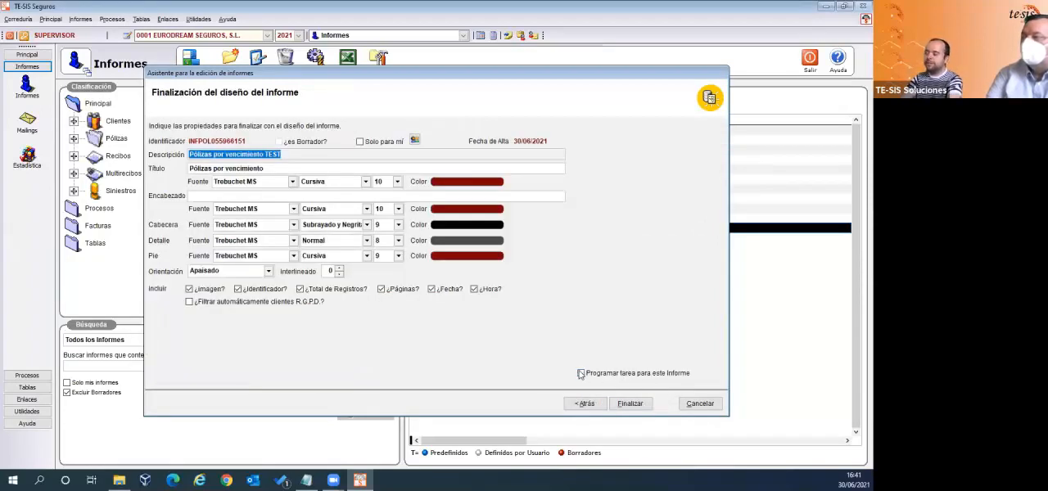
# - Enable Programar tarea para este Informe and start the scheduled task wizard past its introduction
pyautogui.click(583, 373)
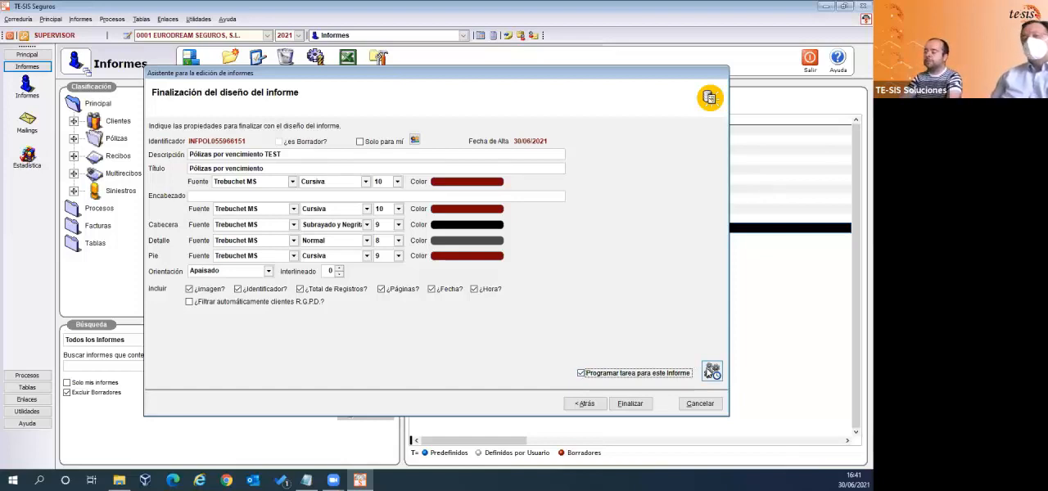
pyautogui.click(709, 371)
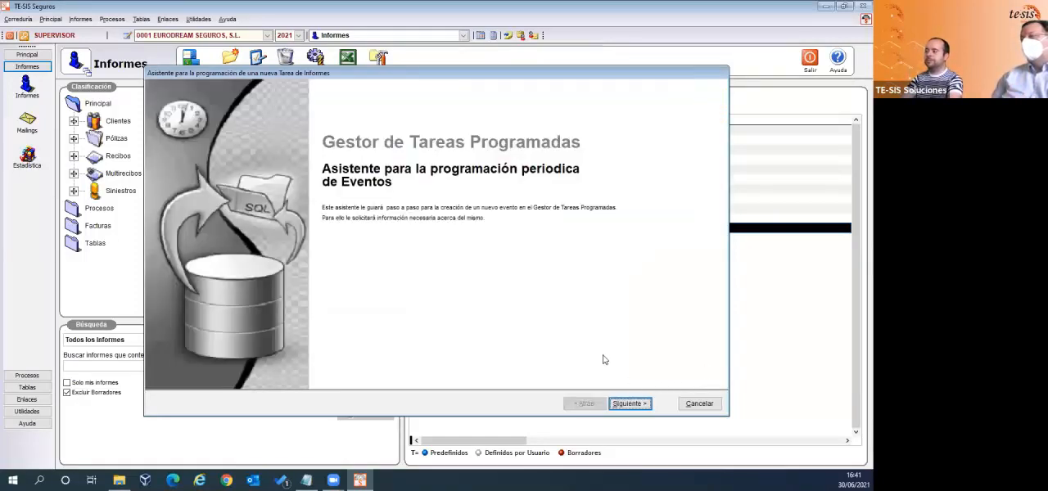
pyautogui.click(629, 403)
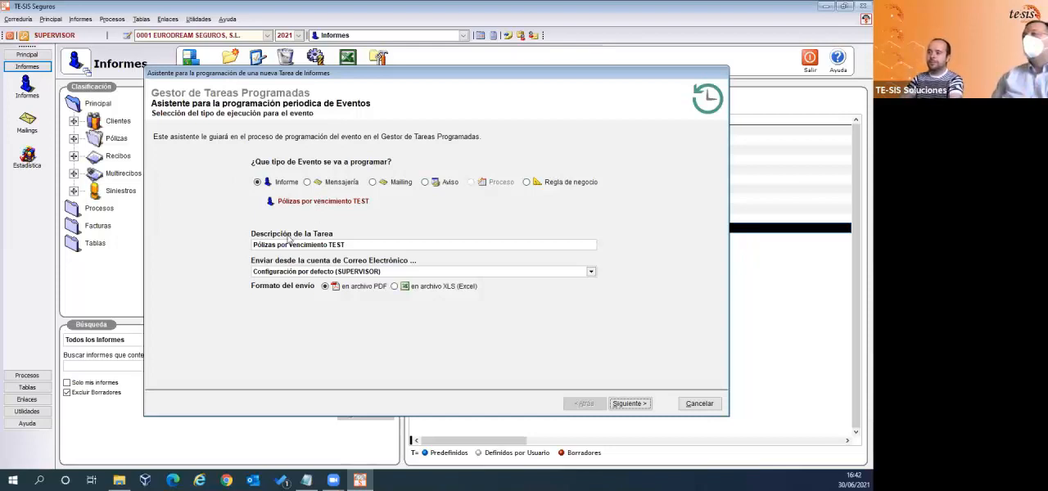
# - Keep the default SUPERVISOR mail configuration, set the sending format to XLS (Excel), and continue to the filter page
pyautogui.click(345, 244)
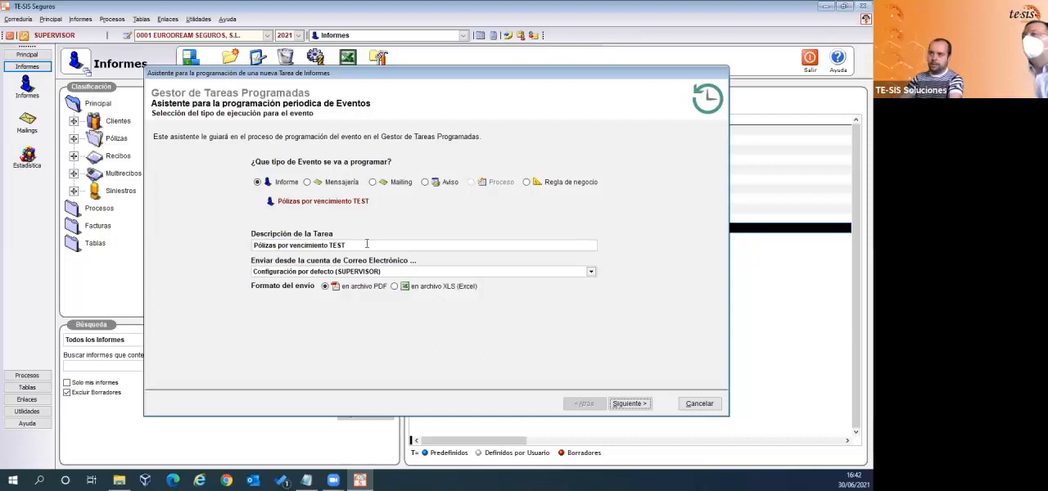
pyautogui.click(399, 273)
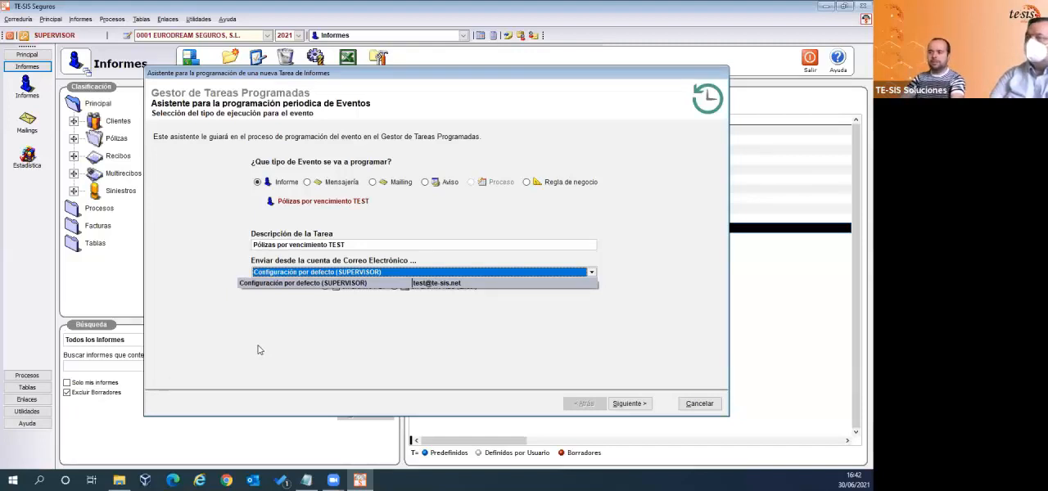
pyautogui.click(442, 336)
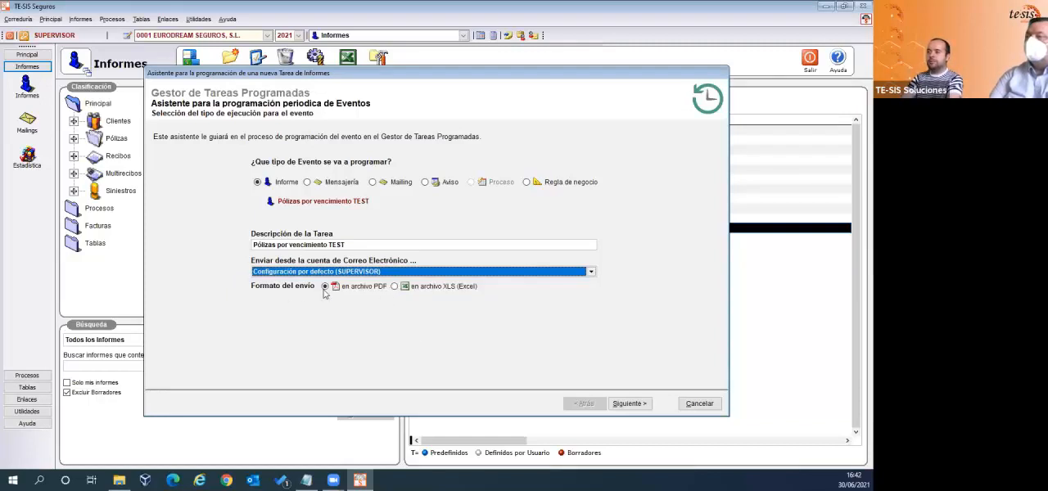
pyautogui.click(395, 288)
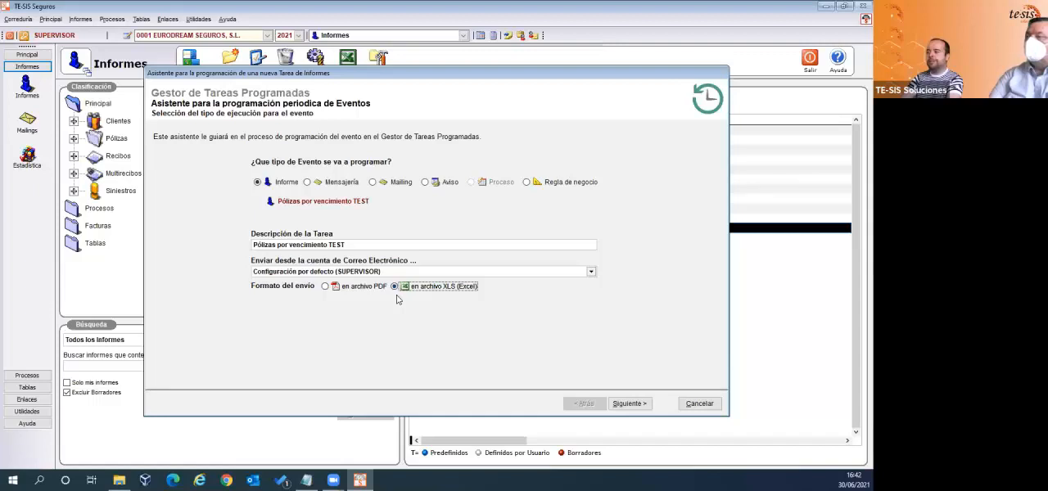
pyautogui.click(324, 288)
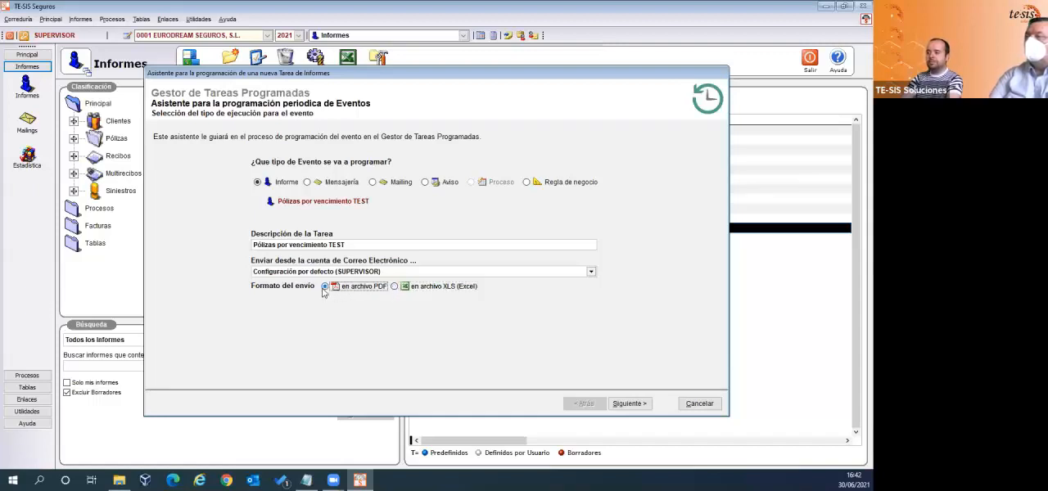
pyautogui.click(394, 288)
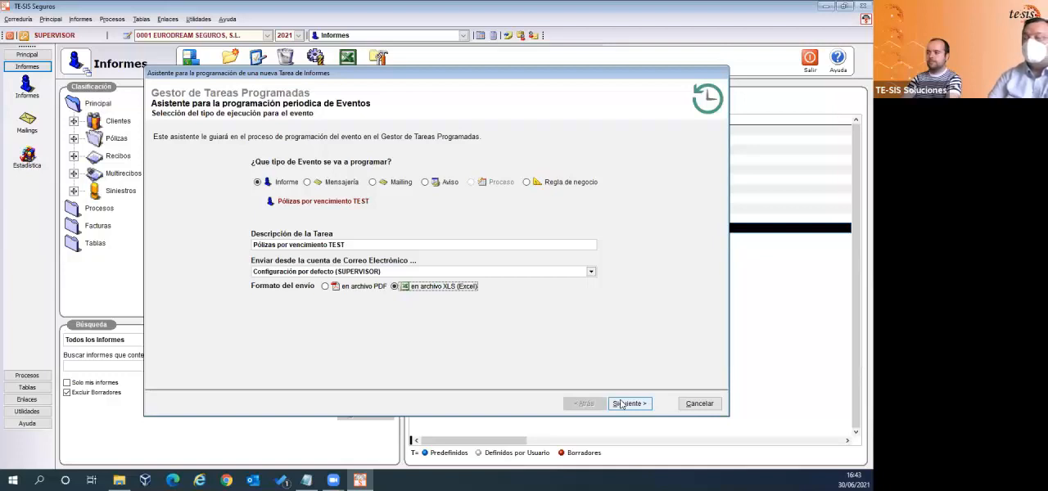
pyautogui.click(621, 403)
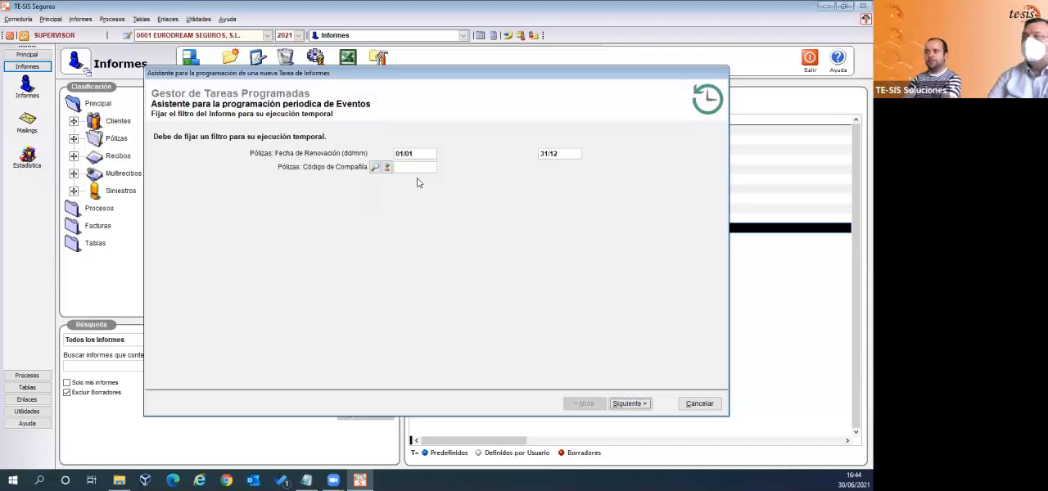
# - Filter the scheduled report by Fecha de Renovación from 01/07 to 31/07 and continue to the recipient selection
pyautogui.click(414, 156)
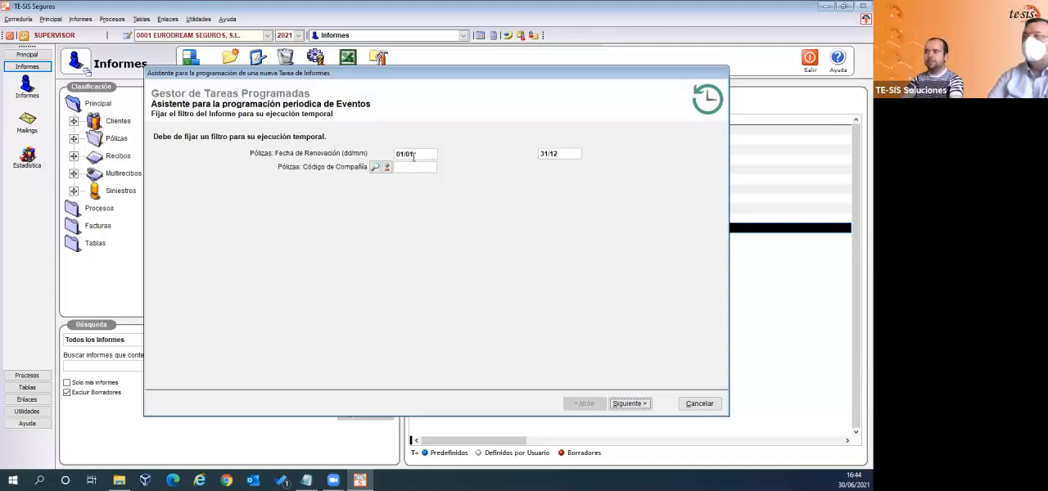
pyautogui.doubleClick(414, 156)
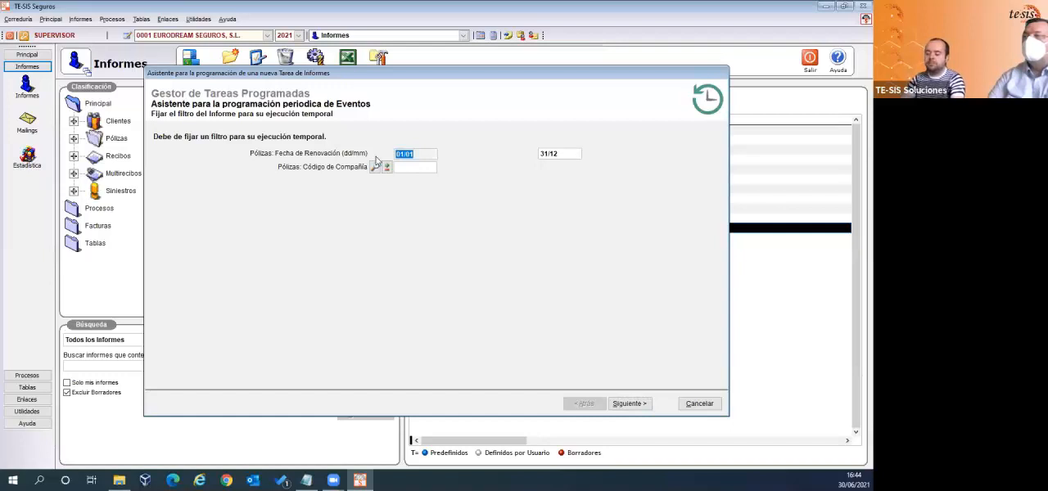
pyautogui.write('01/0')
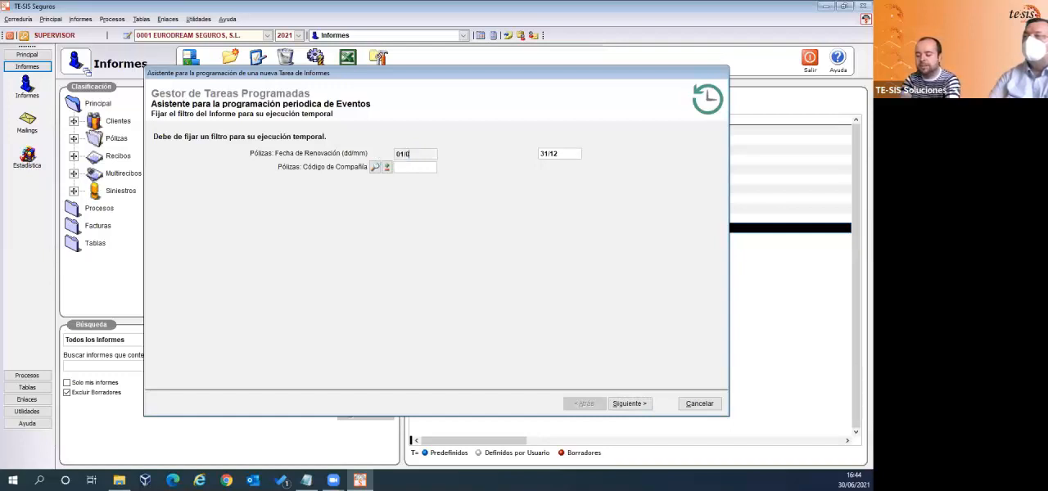
pyautogui.write('7')
pyautogui.press('Tab')
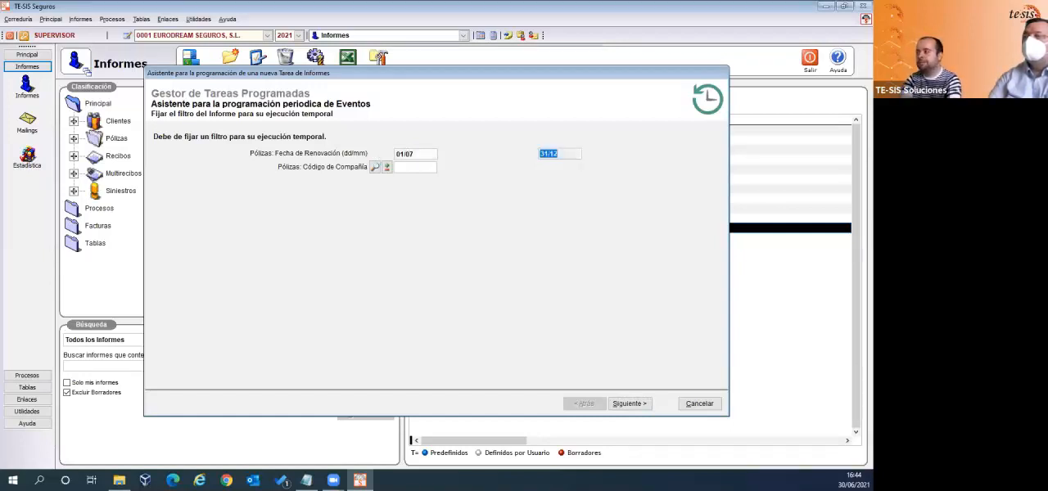
pyautogui.write('31/07')
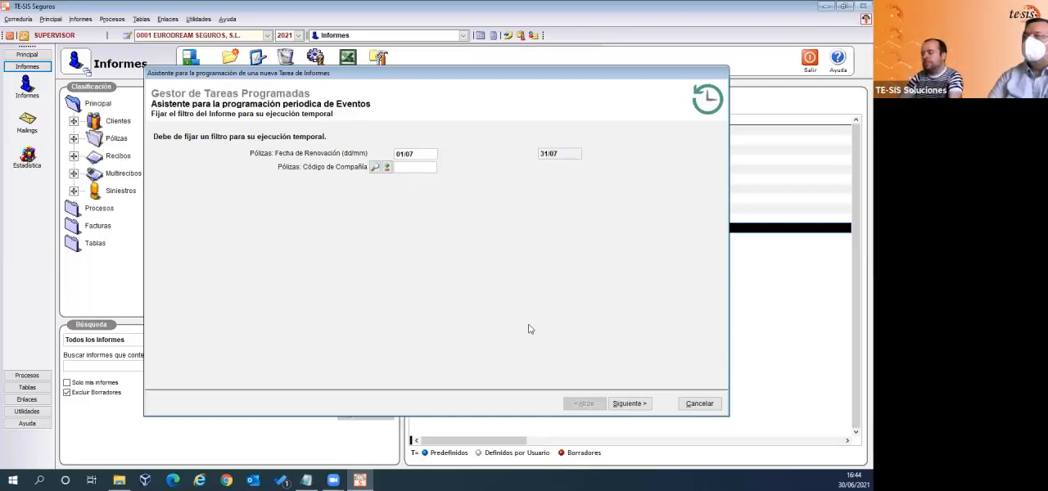
pyautogui.click(628, 404)
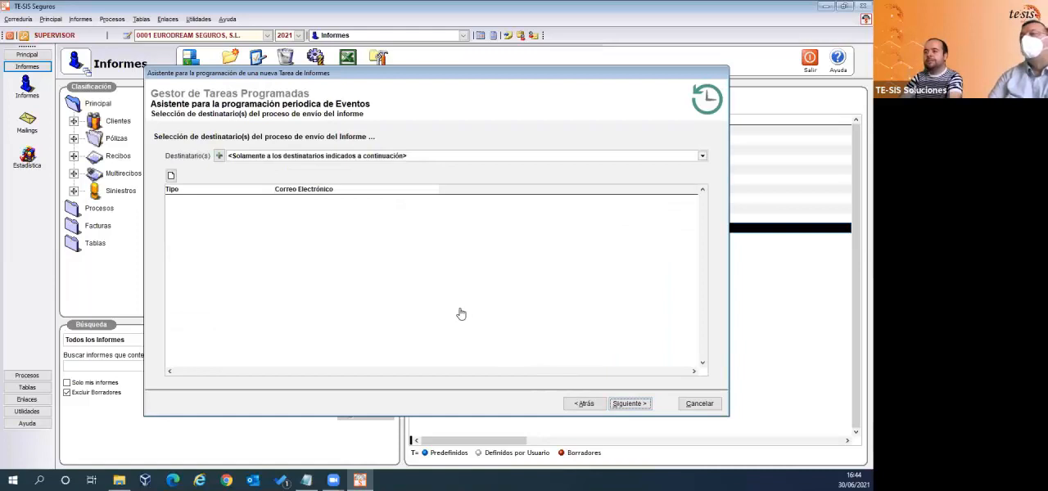
# - Start a new e-mail recipient entry and examine the Destinatario(s) options for clients, companies, managers and collaborators
pyautogui.click(172, 177)
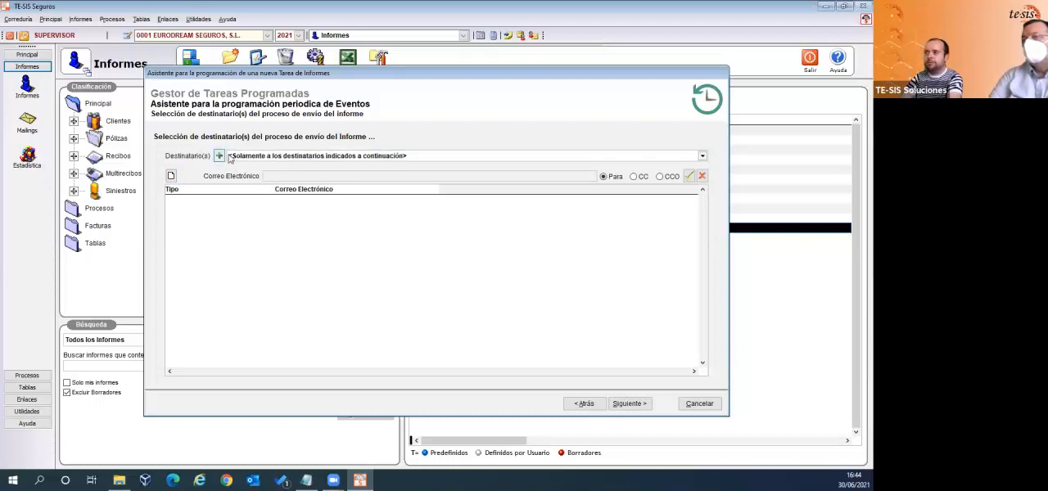
pyautogui.click(335, 155)
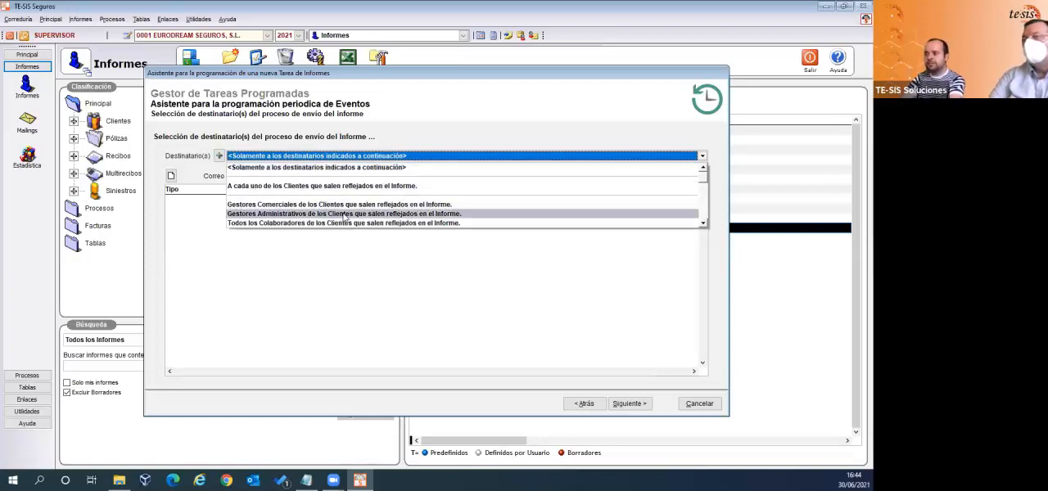
pyautogui.click(706, 224)
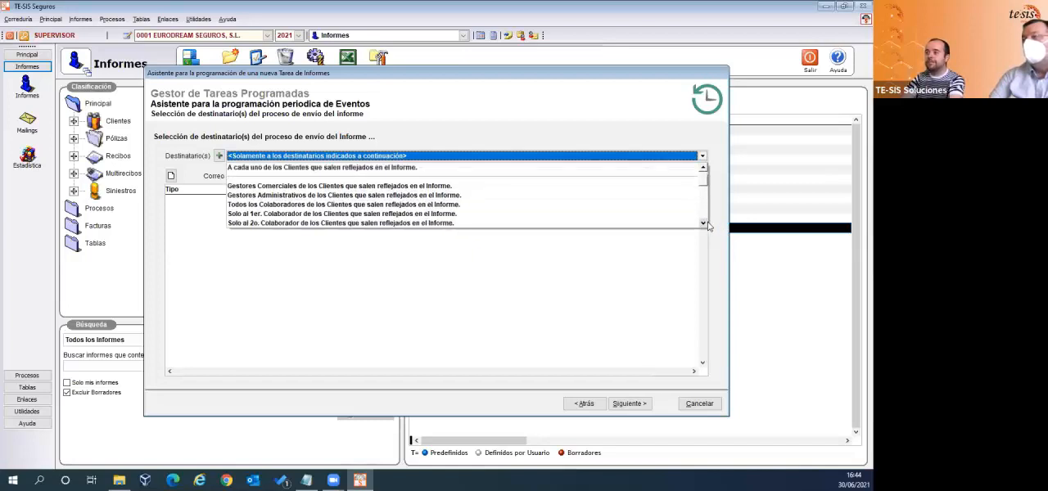
pyautogui.click(707, 224)
pyautogui.click(707, 224)
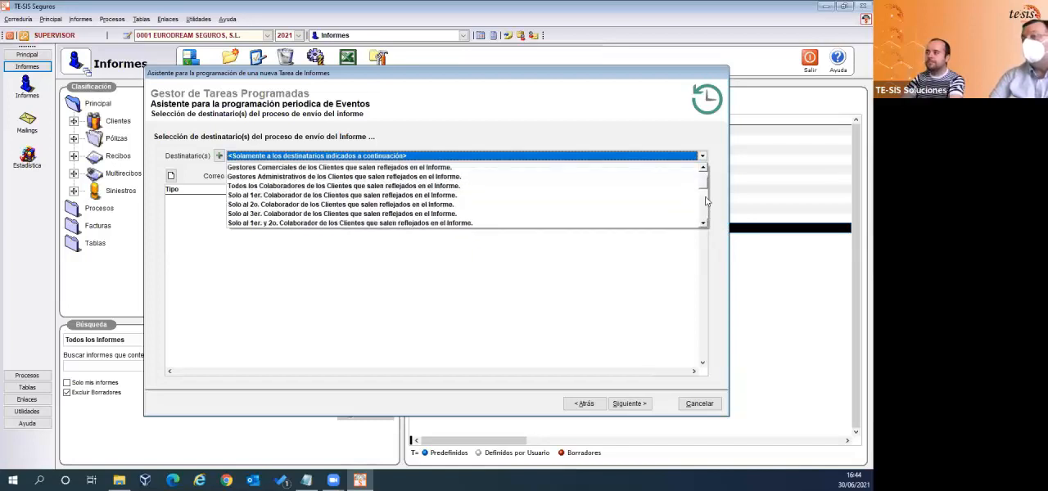
pyautogui.scroll(-5, 704, 185)
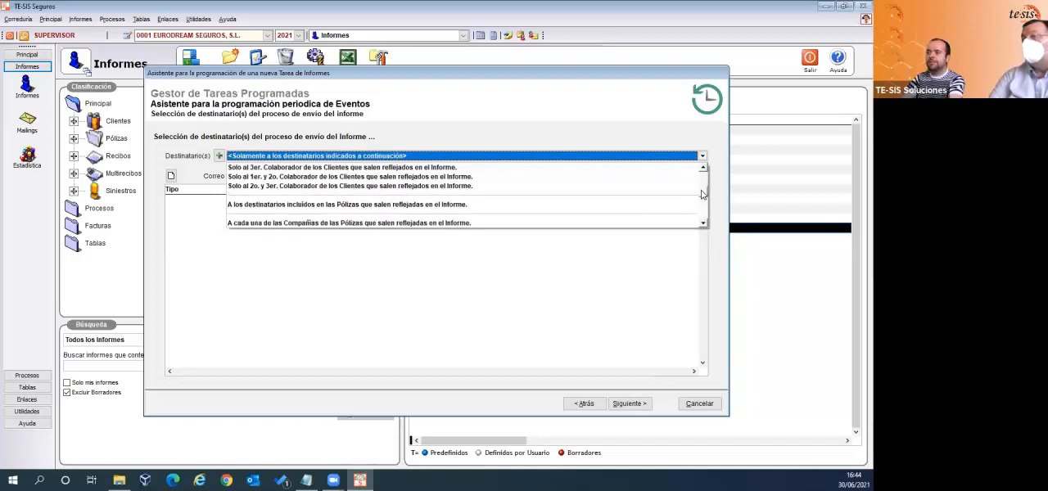
pyautogui.scroll(-2, 702, 197)
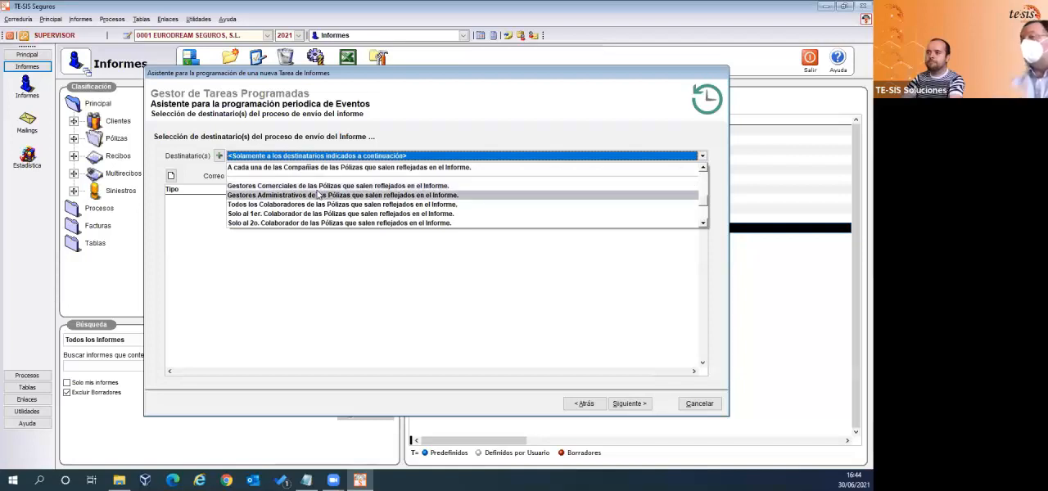
pyautogui.click(214, 155)
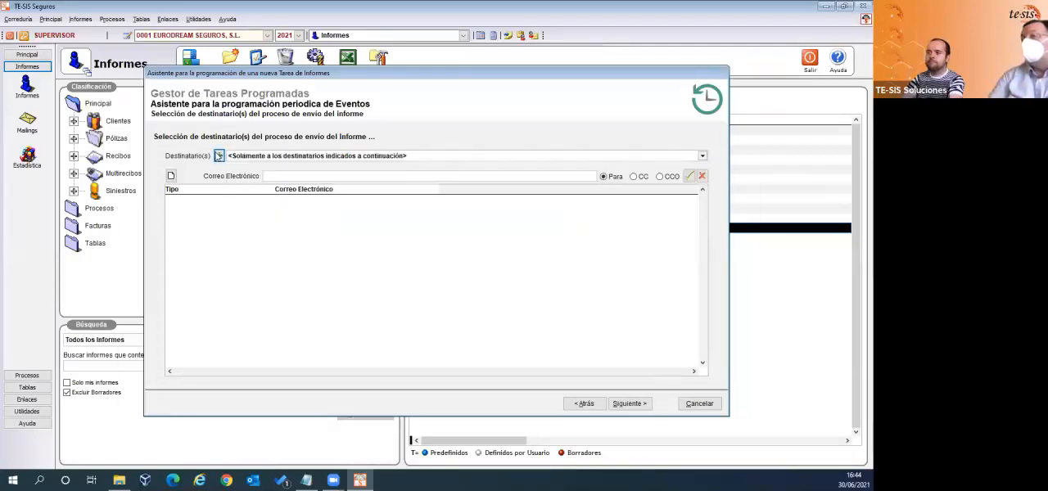
# - Examine the user search form for adding recipients and close it without selecting anyone
pyautogui.click(217, 155)
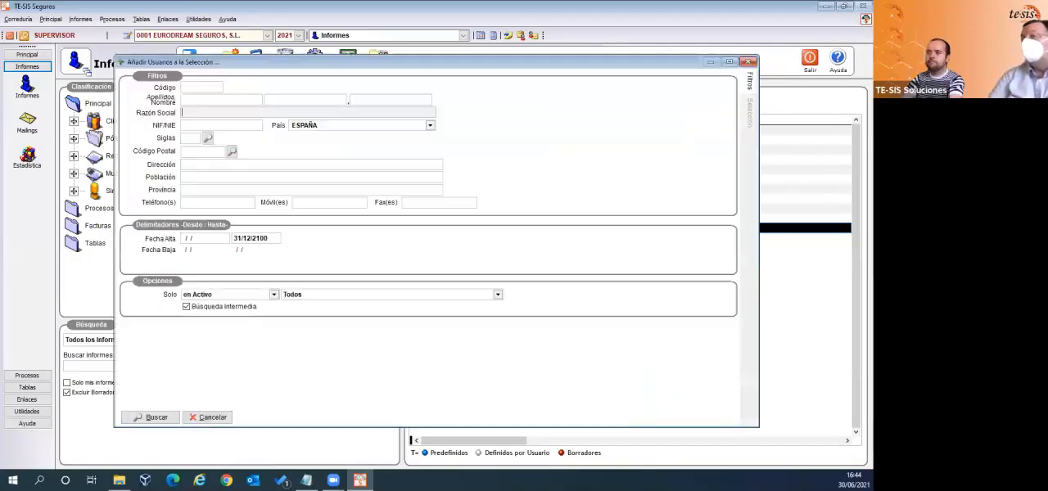
pyautogui.click(228, 420)
pyautogui.click(448, 159)
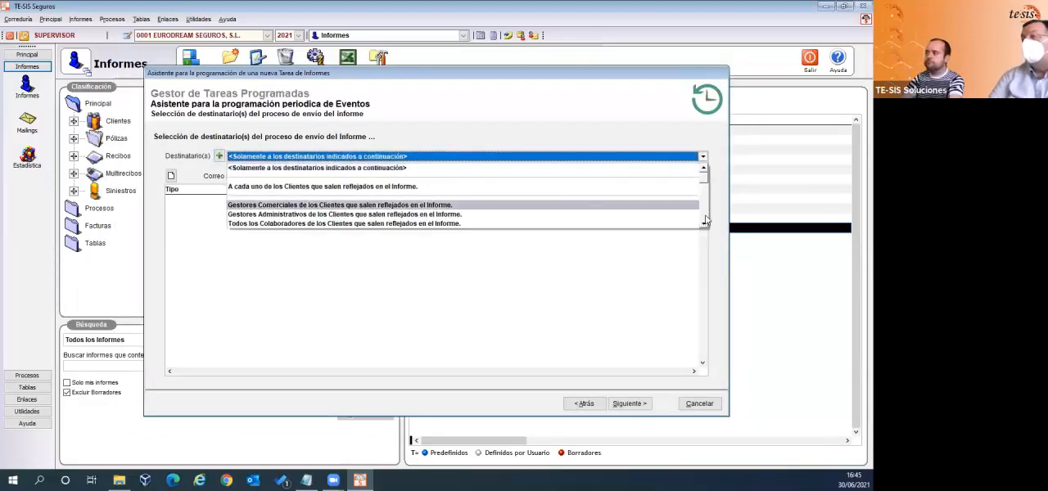
pyautogui.click(198, 275)
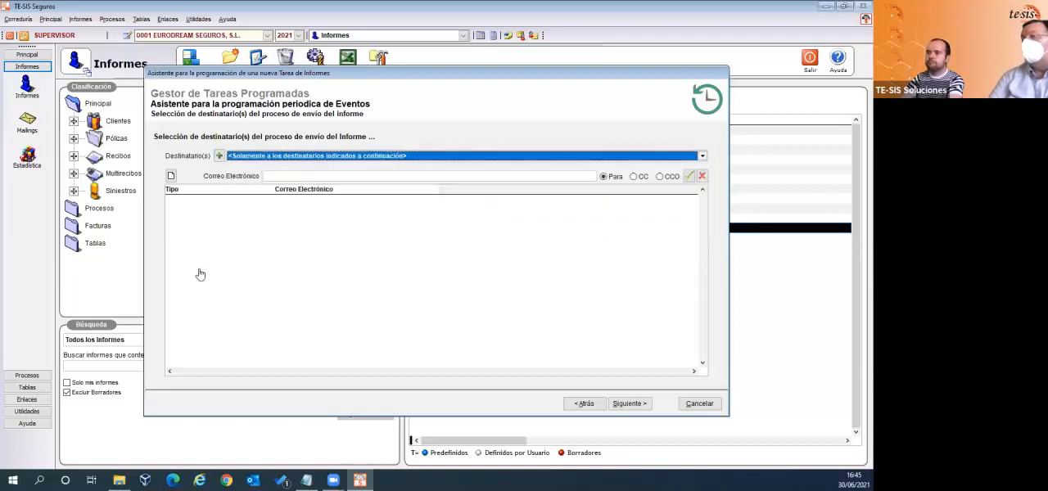
pyautogui.click(272, 176)
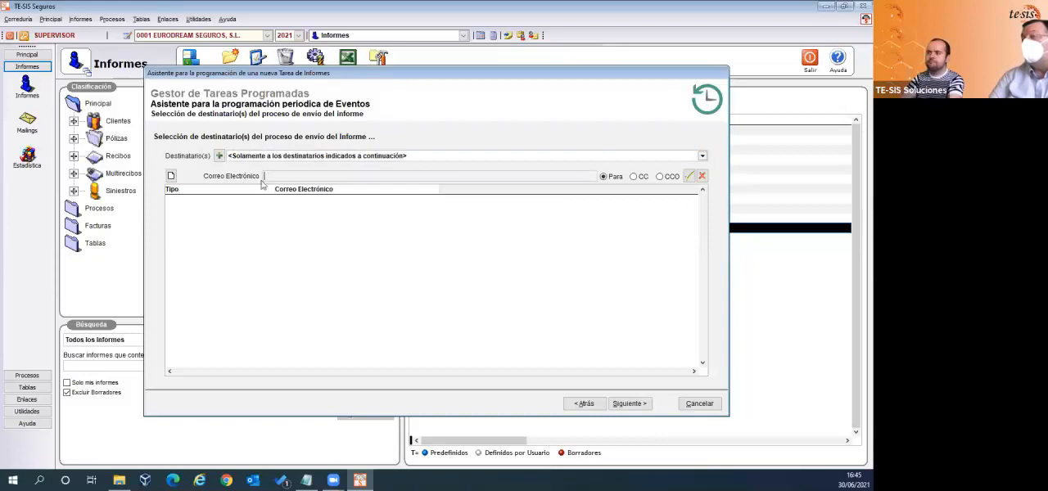
pyautogui.click(220, 157)
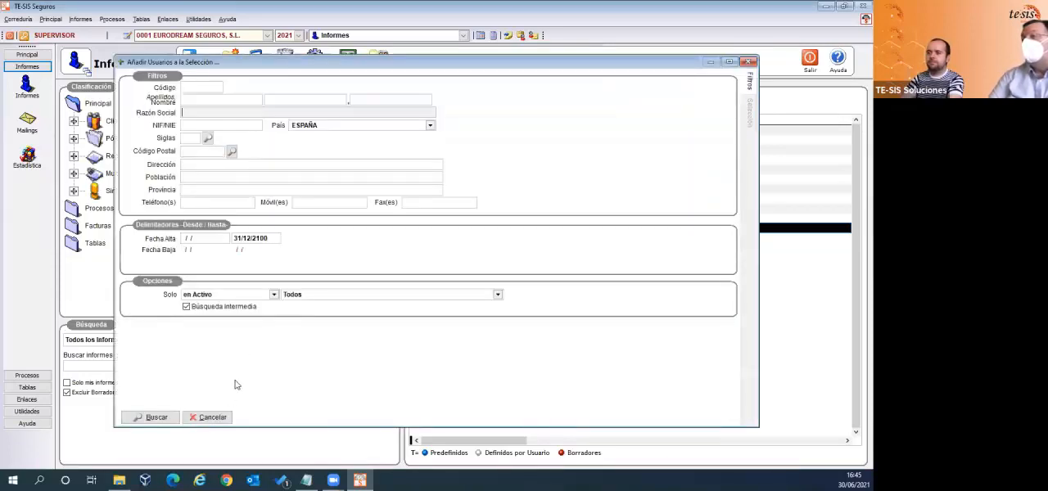
pyautogui.click(227, 417)
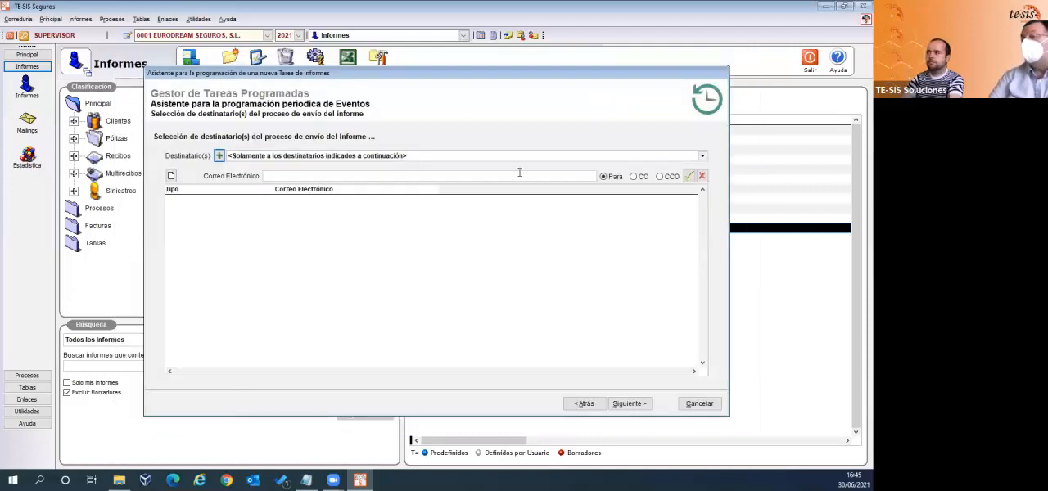
# - Try the CC and CCO types for the e-mail recipient entry and return to Para
pyautogui.click(635, 176)
pyautogui.click(660, 176)
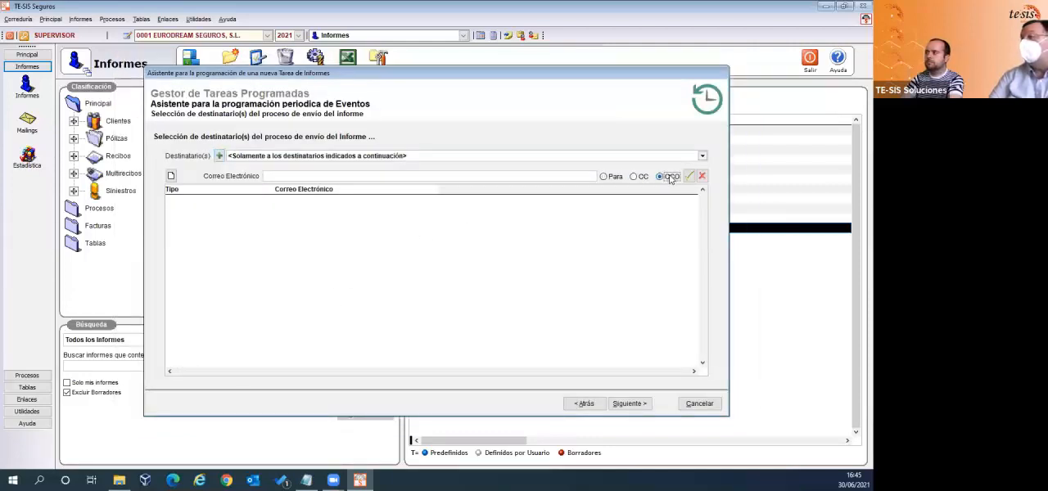
pyautogui.click(605, 177)
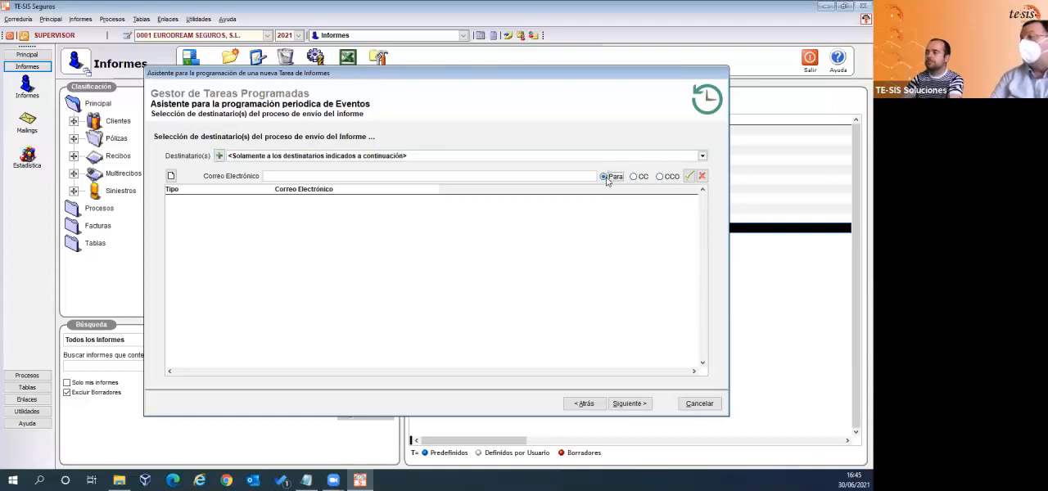
# - Set the recipients to Gestores Administrativos de las Pólizas que salen reflejados en el Informe and continue to the execution type page
pyautogui.click(703, 156)
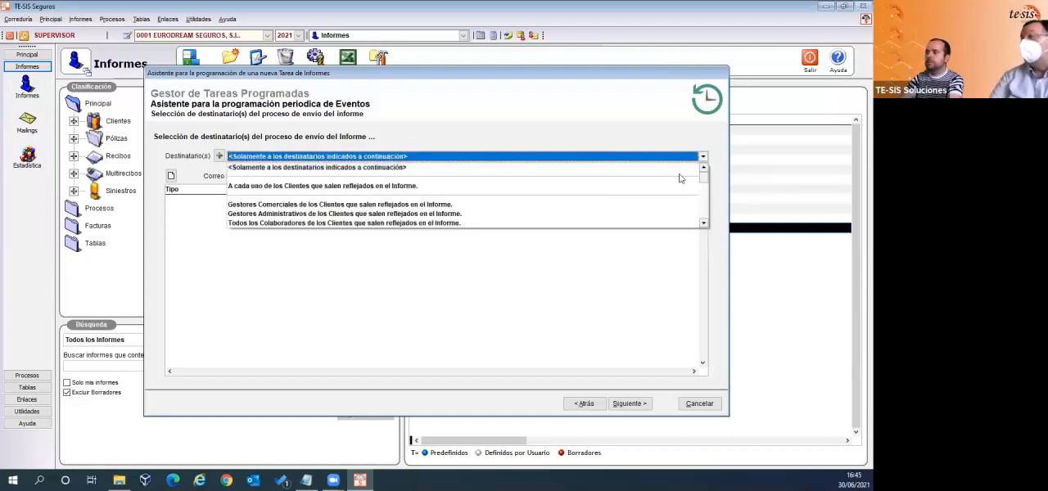
pyautogui.click(704, 224)
pyautogui.click(704, 224)
pyautogui.click(703, 224)
pyautogui.click(703, 223)
pyautogui.click(703, 224)
pyautogui.click(703, 224)
pyautogui.click(703, 224)
pyautogui.click(704, 223)
pyautogui.click(704, 224)
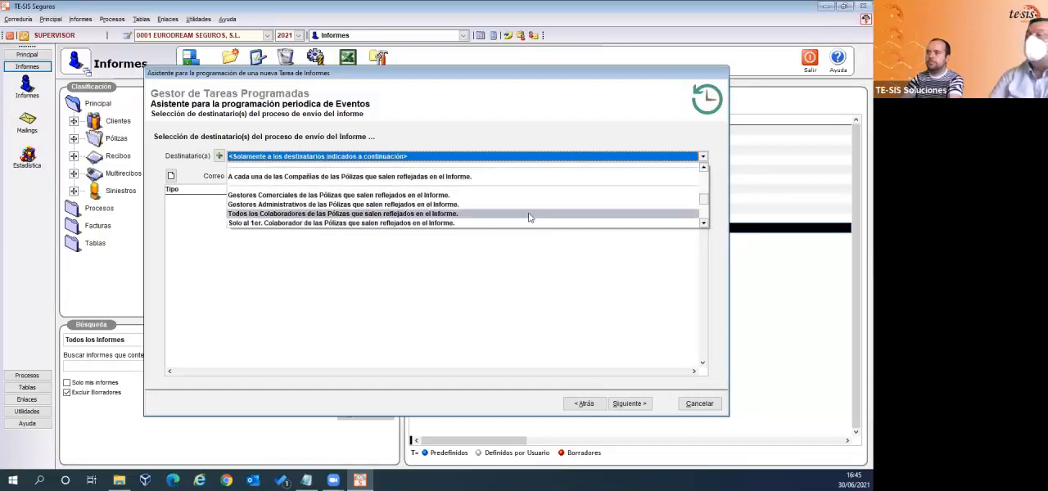
pyautogui.click(421, 205)
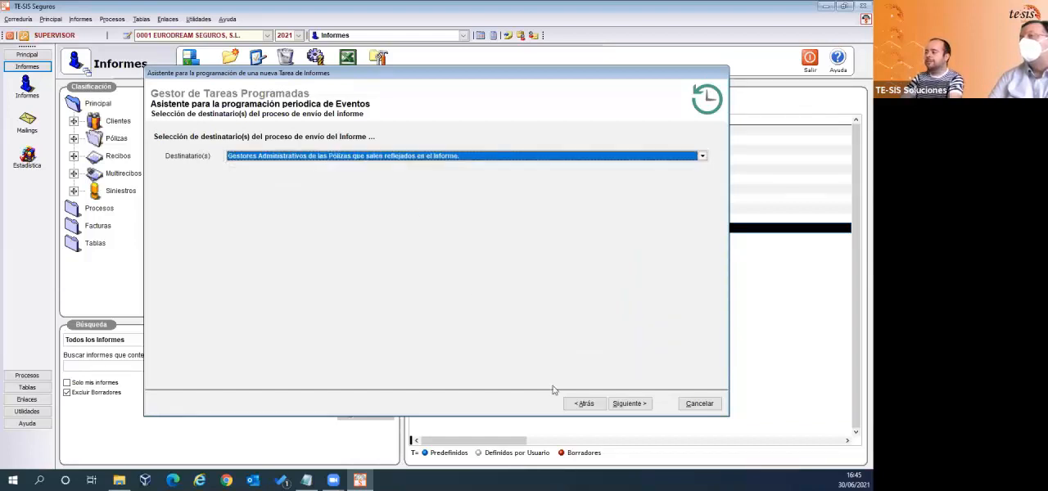
pyautogui.click(629, 404)
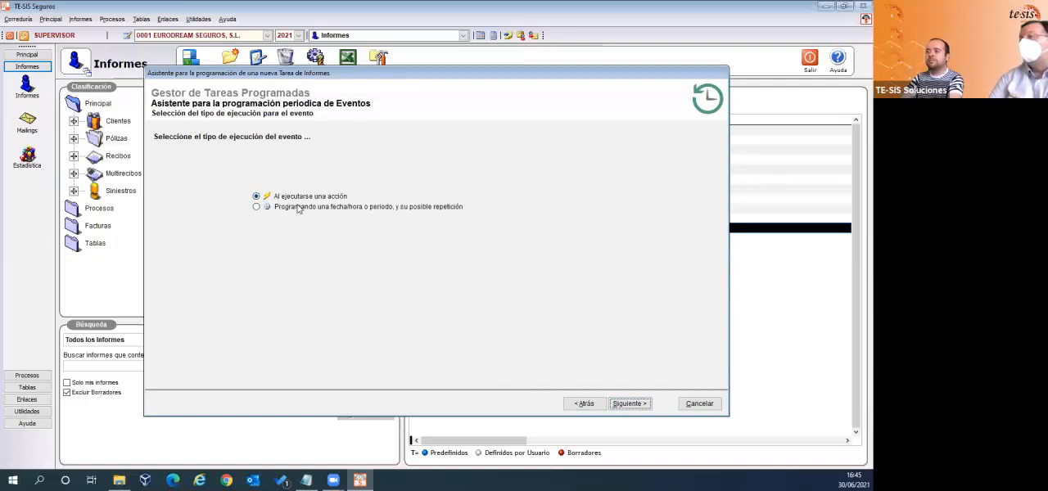
# - Try the Al ejecutarse una acción execution type and examine its triggering policy actions and timing options
pyautogui.click(255, 207)
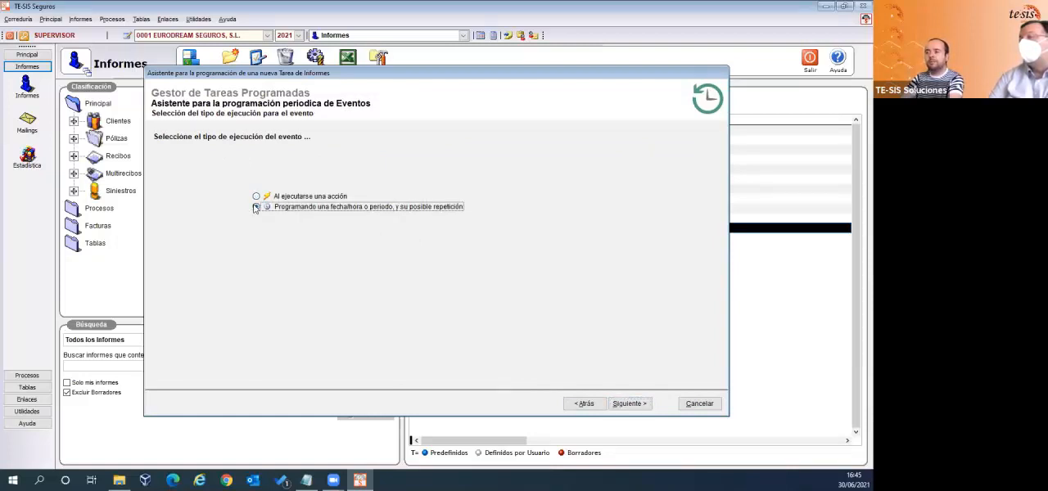
pyautogui.click(256, 198)
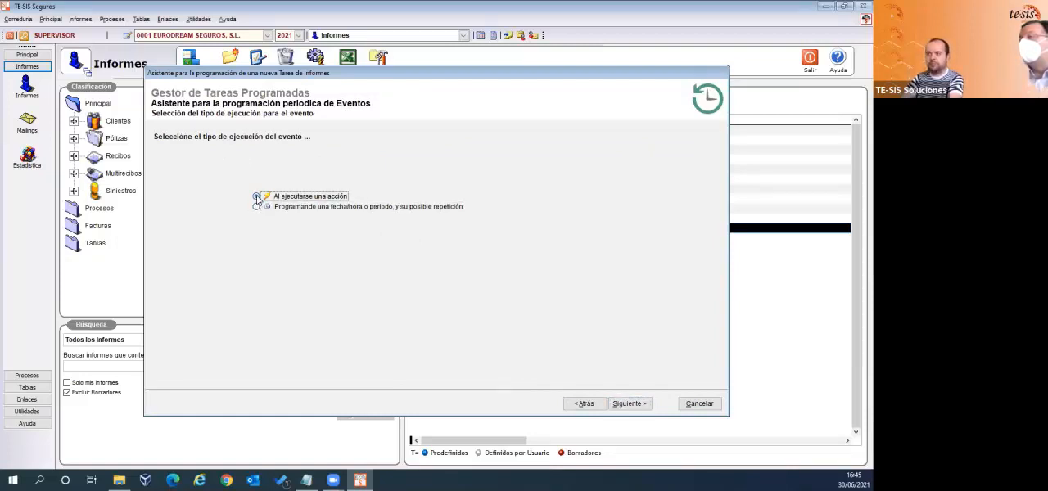
pyautogui.click(631, 404)
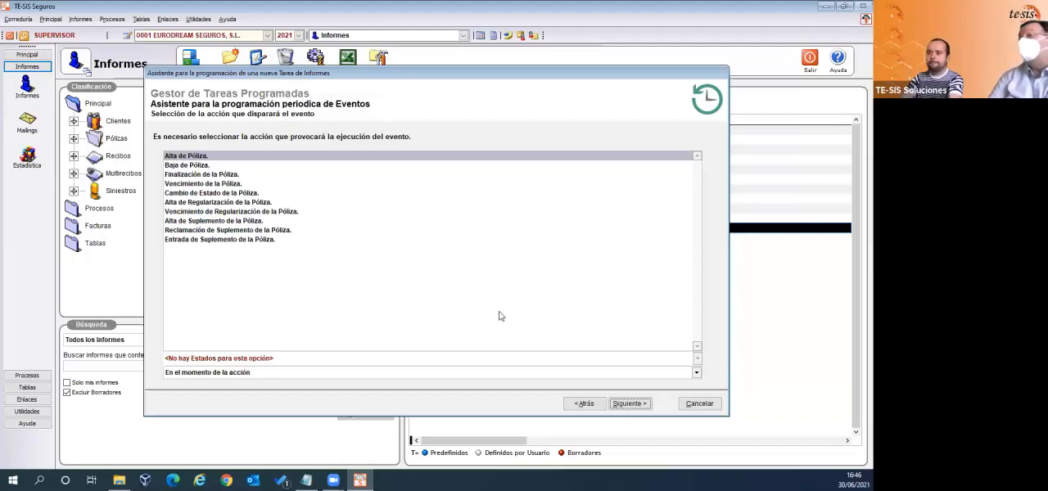
pyautogui.click(491, 380)
pyautogui.click(489, 382)
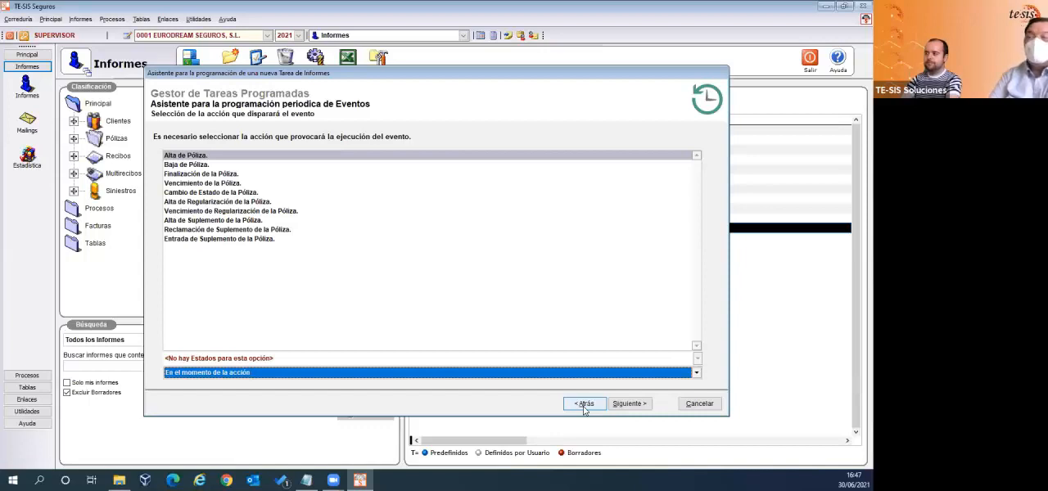
# - Return to the execution type page, choose Programando una fecha/hora o periodo, y su posible repetición, and continue to the frequency page
pyautogui.click(584, 407)
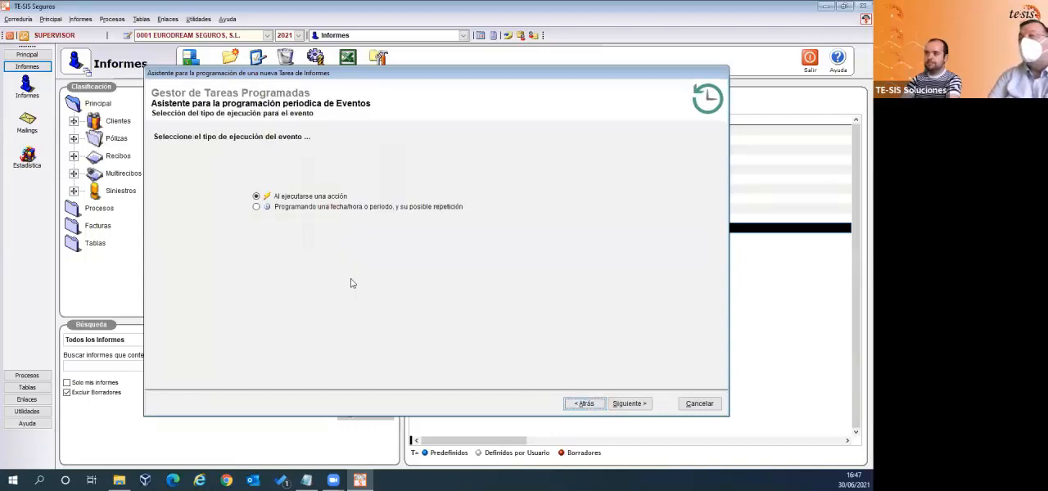
pyautogui.click(274, 207)
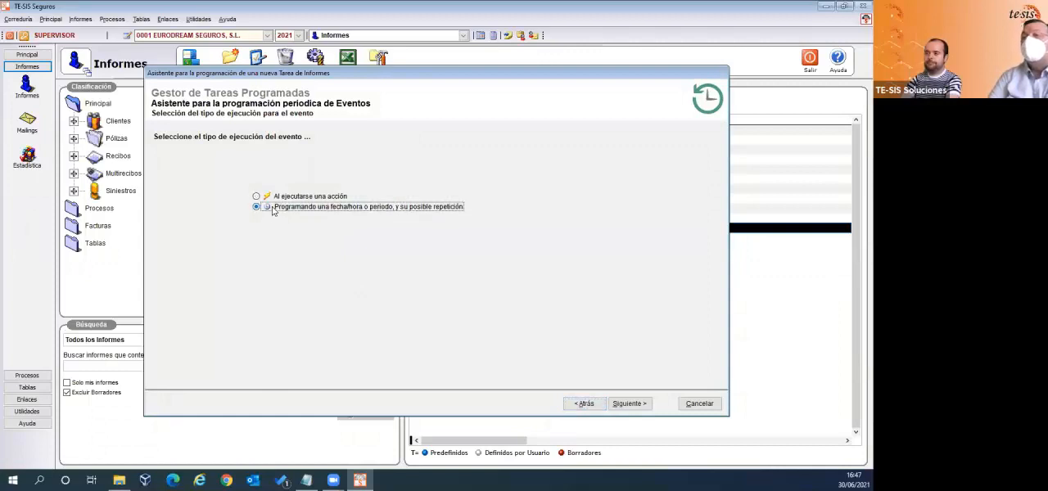
pyautogui.click(637, 405)
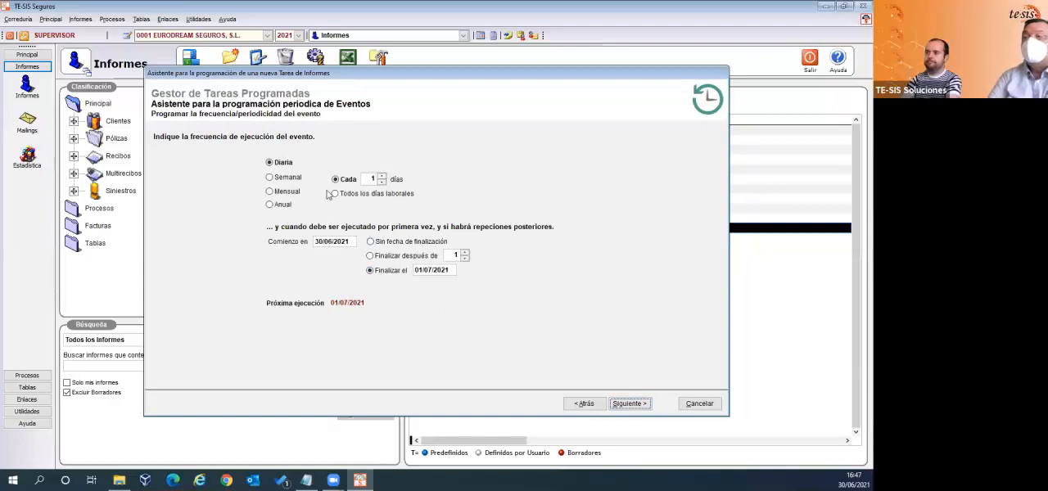
# - Try the Semanal and Mensual frequencies, and set the event to Diaria on Todos los días laborales
pyautogui.click(270, 179)
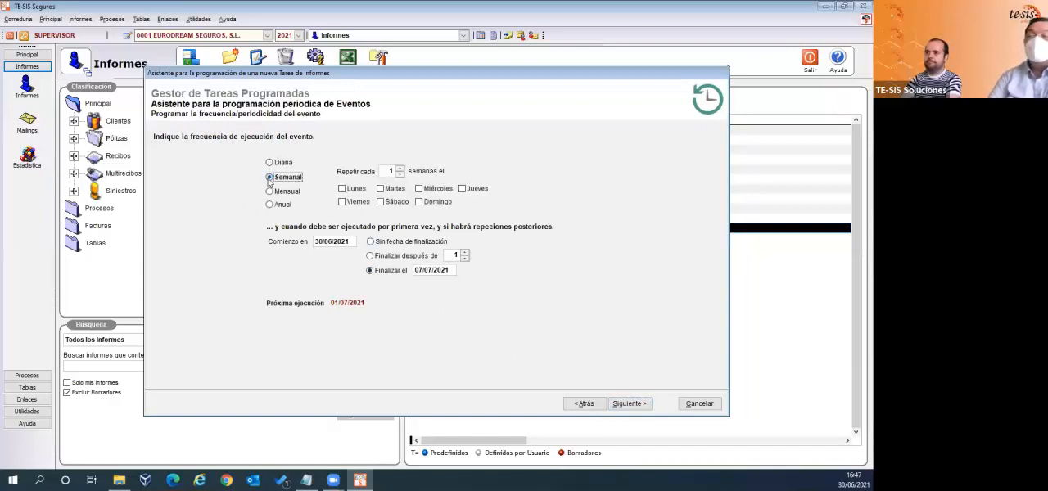
pyautogui.click(269, 192)
pyautogui.click(270, 163)
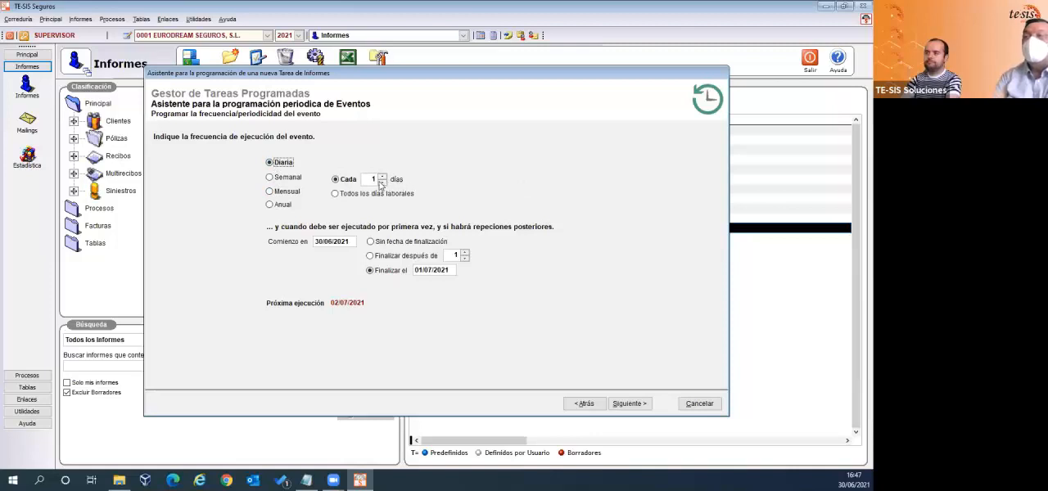
pyautogui.click(336, 194)
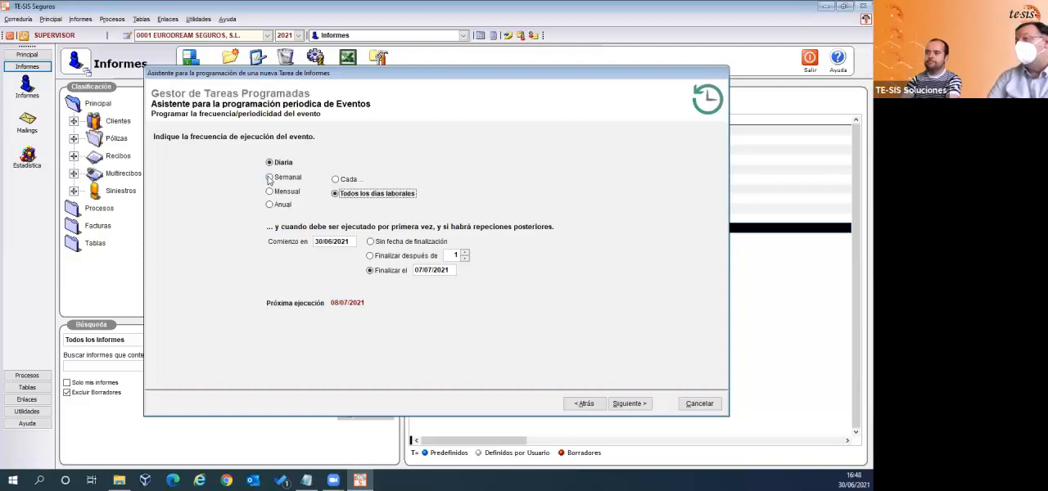
# - Switch the frequency to Semanal, repeating every 1 week on each day from Lunes to Sábado
pyautogui.click(271, 179)
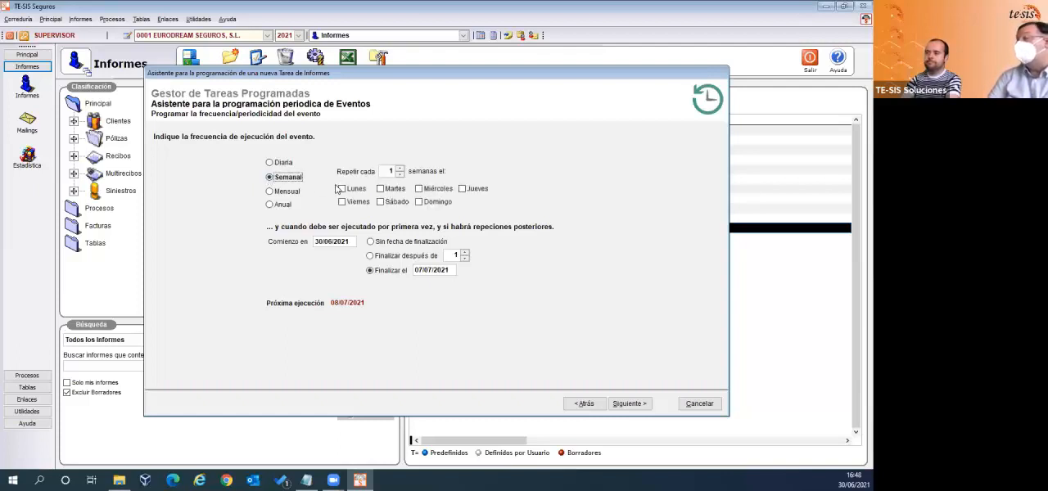
pyautogui.click(343, 190)
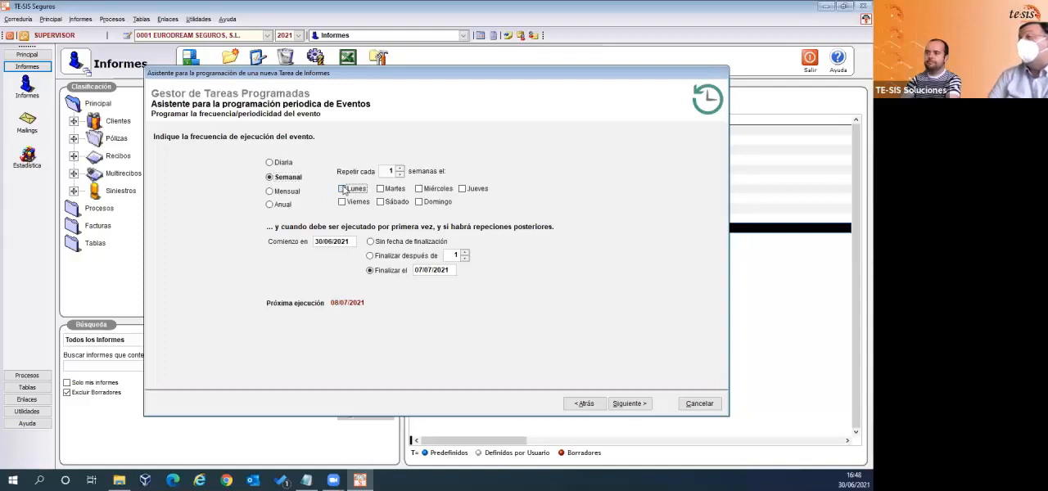
pyautogui.click(344, 203)
pyautogui.click(381, 200)
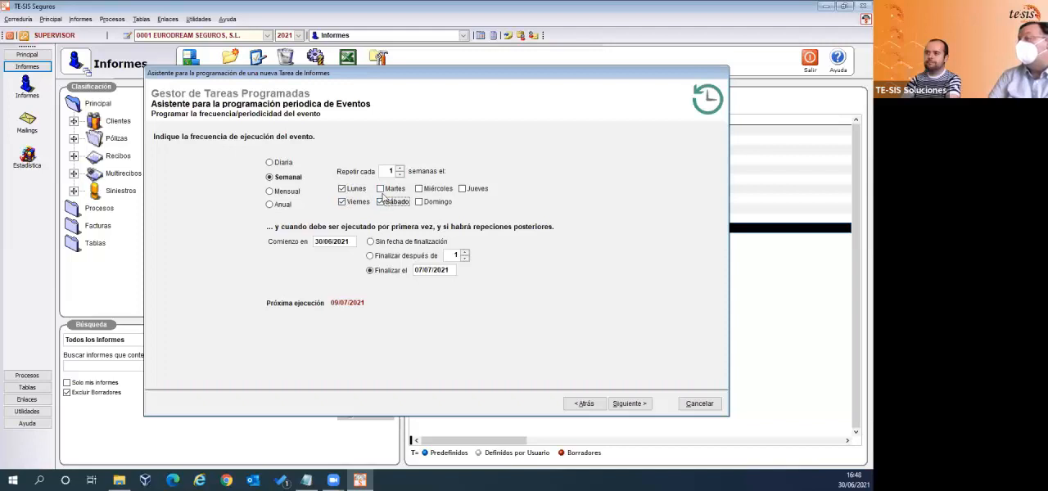
pyautogui.click(381, 189)
pyautogui.click(421, 189)
pyautogui.click(462, 189)
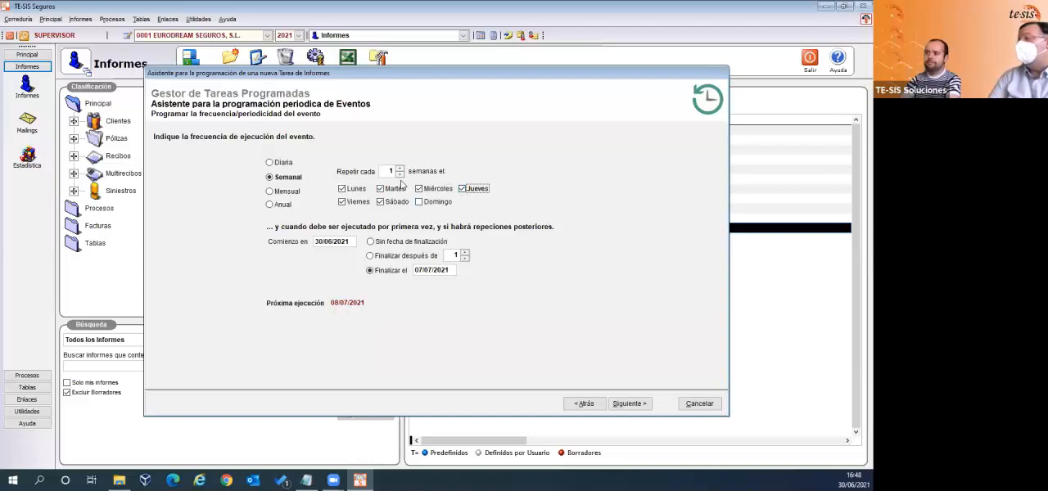
# - Set the frequency to Mensual, running on day 5 of every 1 month
pyautogui.click(269, 191)
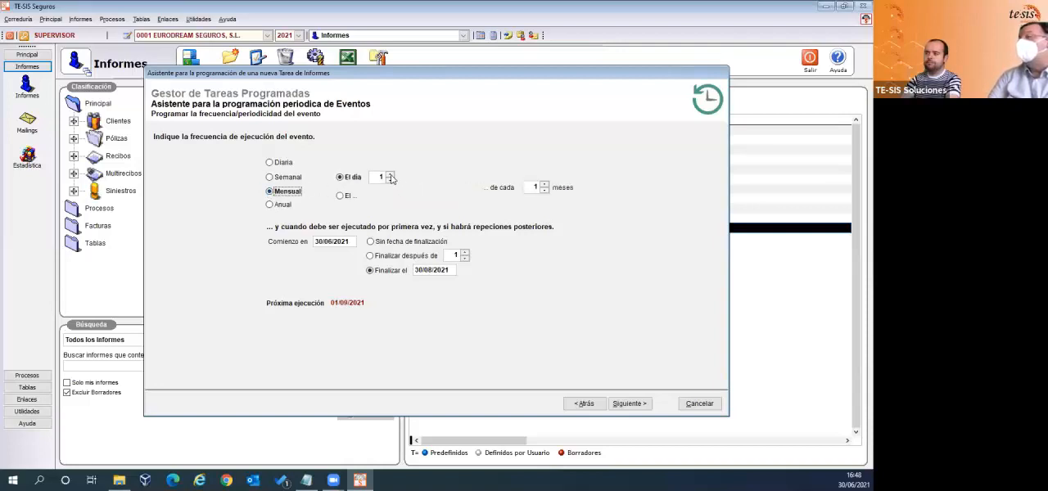
pyautogui.click(391, 174)
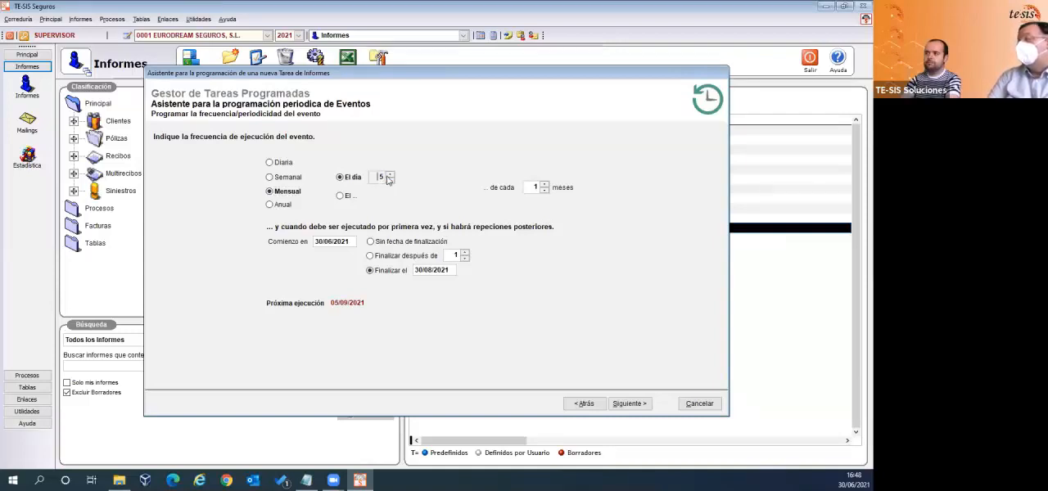
# - Set the monthly execution to day 15 of every 1 month
pyautogui.click(390, 175)
pyautogui.click(390, 175)
pyautogui.click(389, 175)
pyautogui.click(390, 175)
pyautogui.click(390, 175)
pyautogui.click(390, 175)
pyautogui.click(390, 175)
pyautogui.click(390, 175)
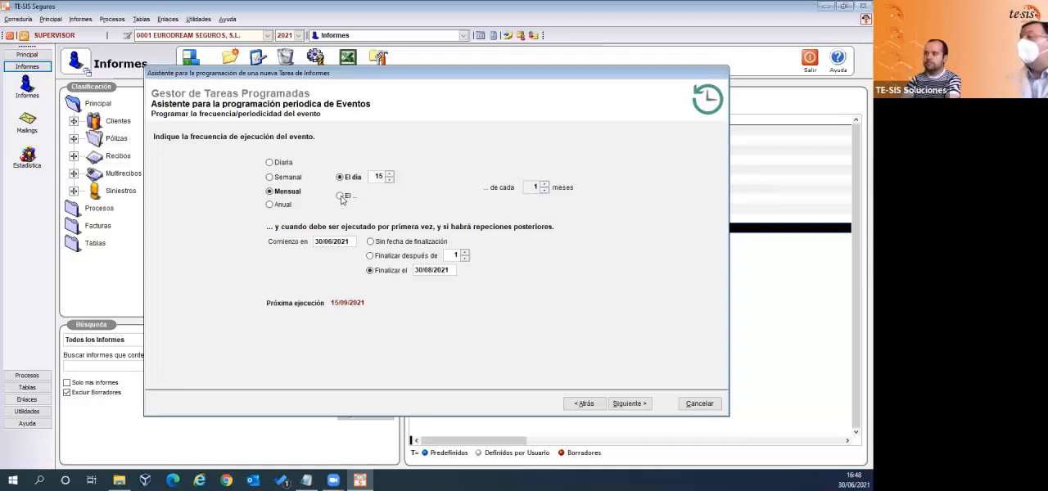
# - Change the monthly execution to the Primer Viernes of every 1 month
pyautogui.click(340, 197)
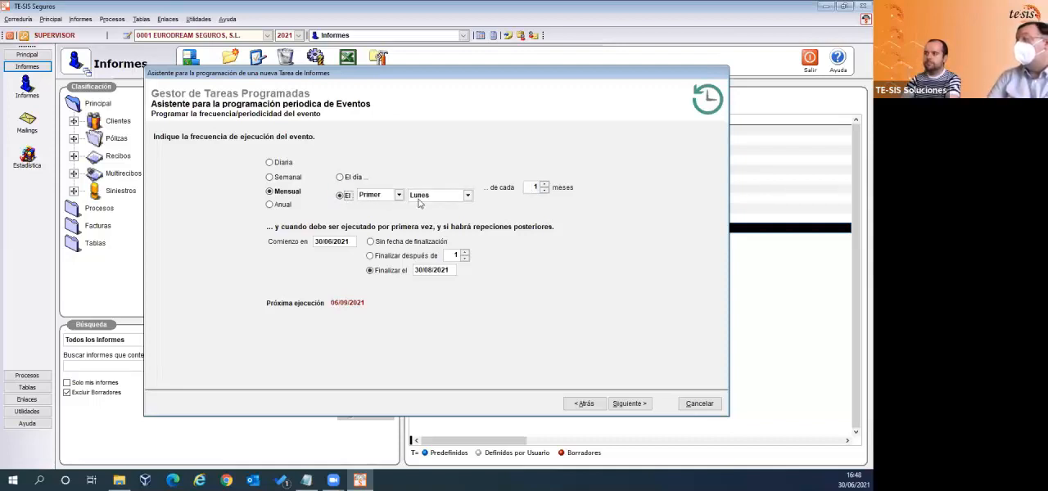
pyautogui.click(399, 195)
pyautogui.click(401, 198)
pyautogui.click(401, 197)
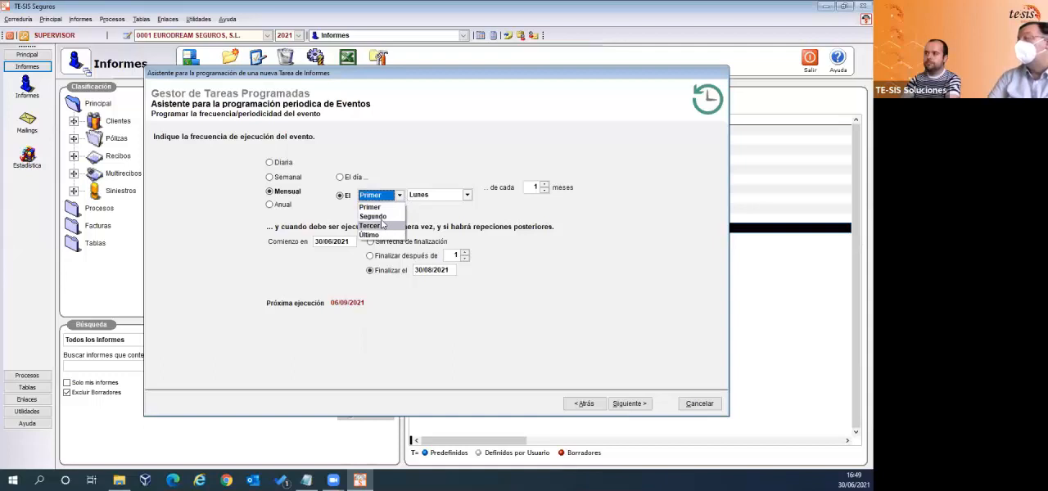
pyautogui.click(375, 207)
pyautogui.click(471, 196)
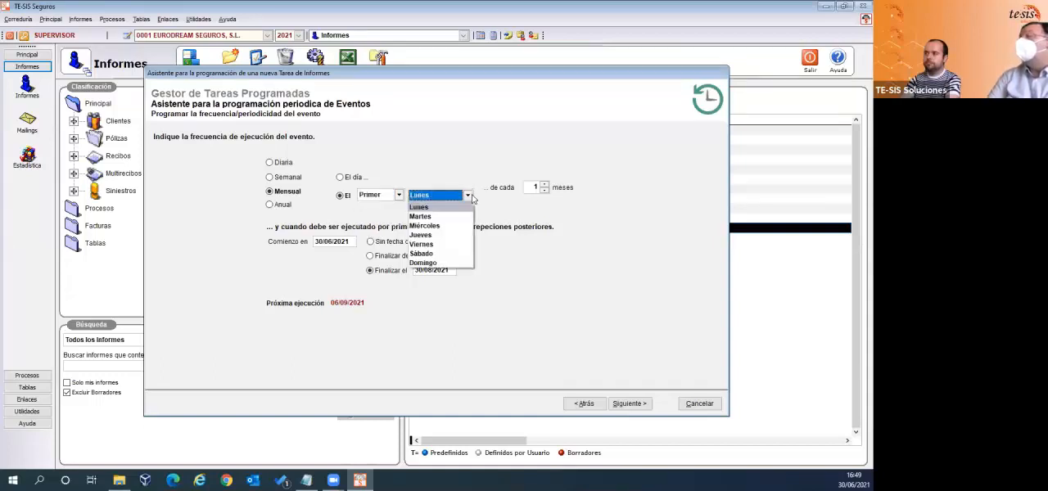
pyautogui.click(447, 244)
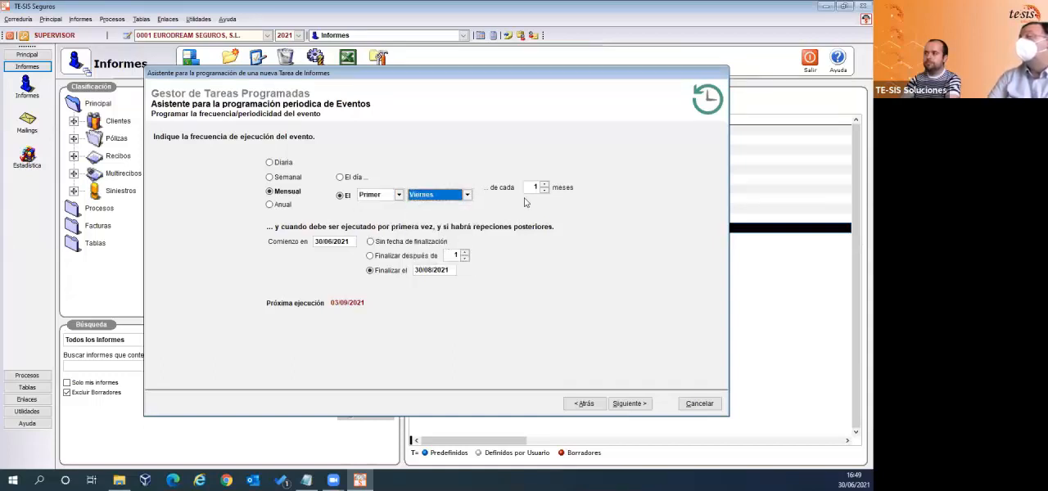
# - Switch the frequency to Anual, running on the Primer Lunes of Enero
pyautogui.click(269, 206)
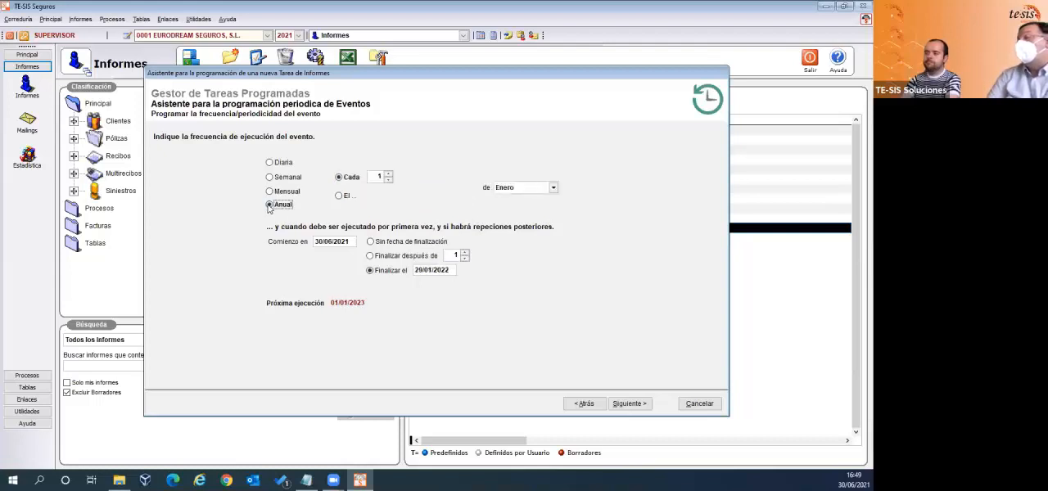
pyautogui.click(338, 196)
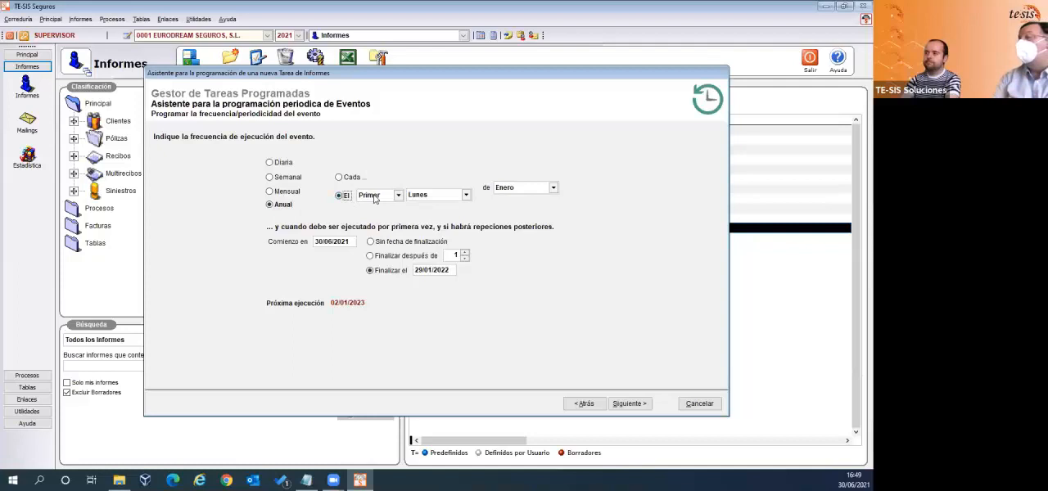
pyautogui.click(466, 196)
pyautogui.click(465, 197)
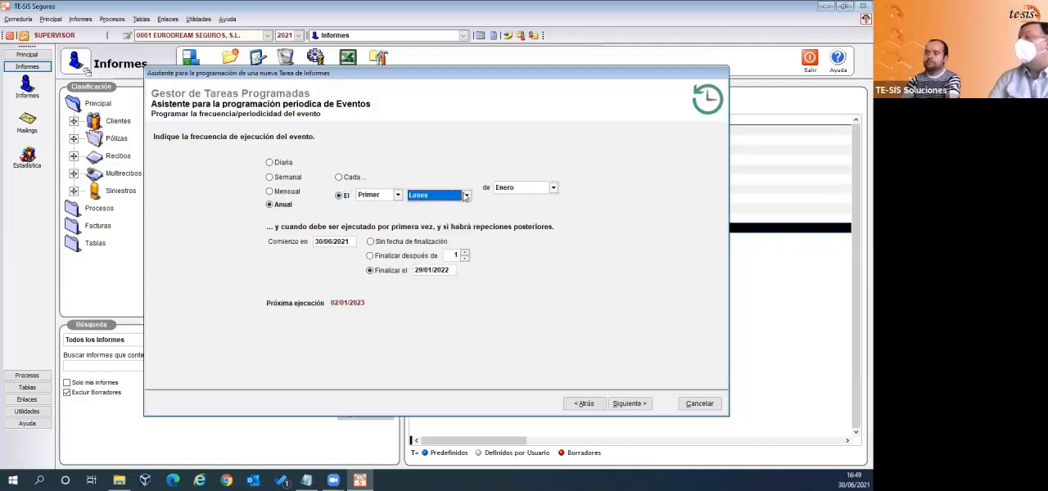
# - Switch the frequency to Semanal, repeating every 1 week on Lunes, Martes, Miércoles and Jueves only
pyautogui.click(286, 178)
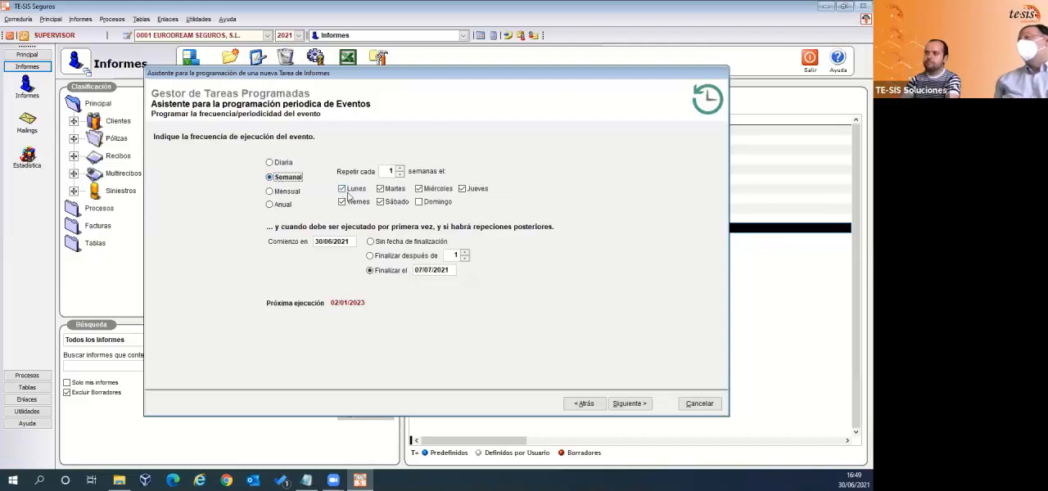
pyautogui.click(348, 202)
pyautogui.click(382, 202)
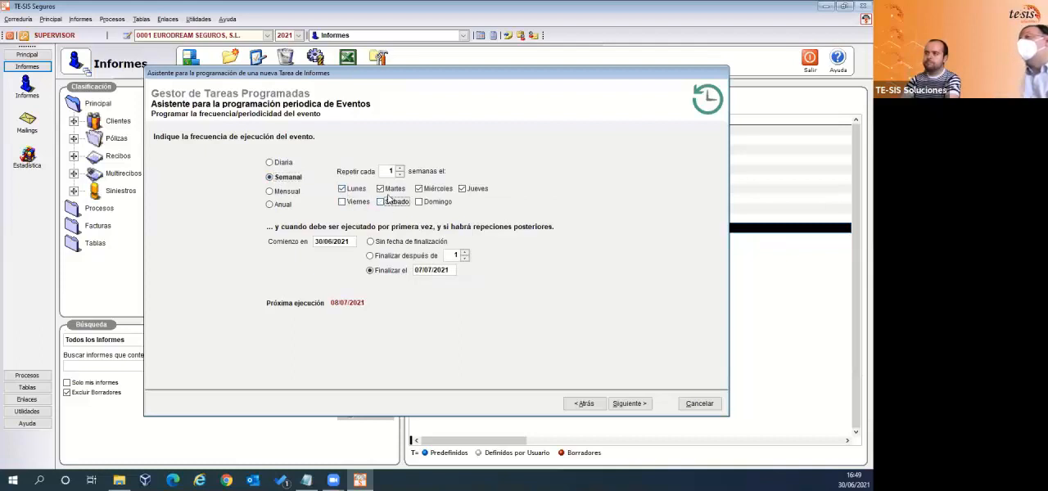
pyautogui.click(381, 189)
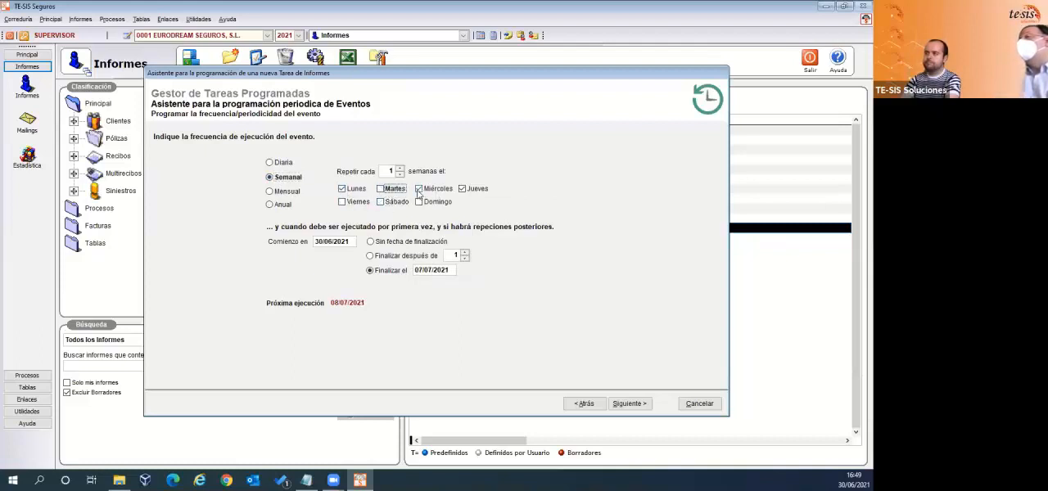
pyautogui.click(462, 189)
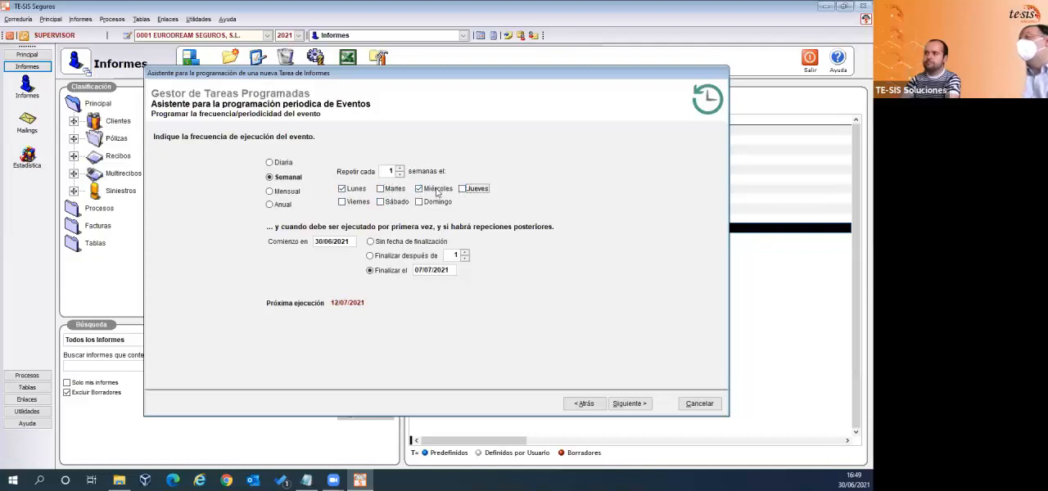
pyautogui.click(419, 189)
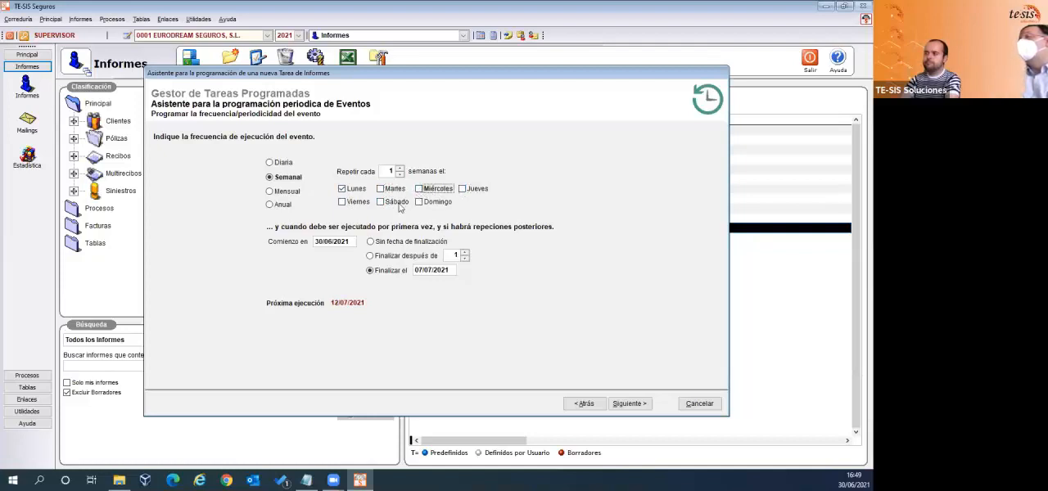
pyautogui.click(419, 189)
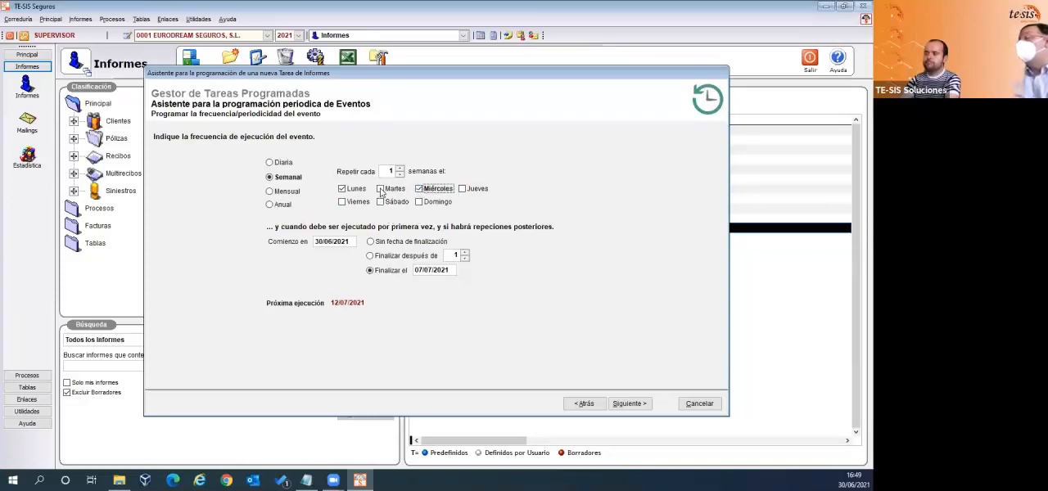
pyautogui.click(381, 190)
pyautogui.click(465, 190)
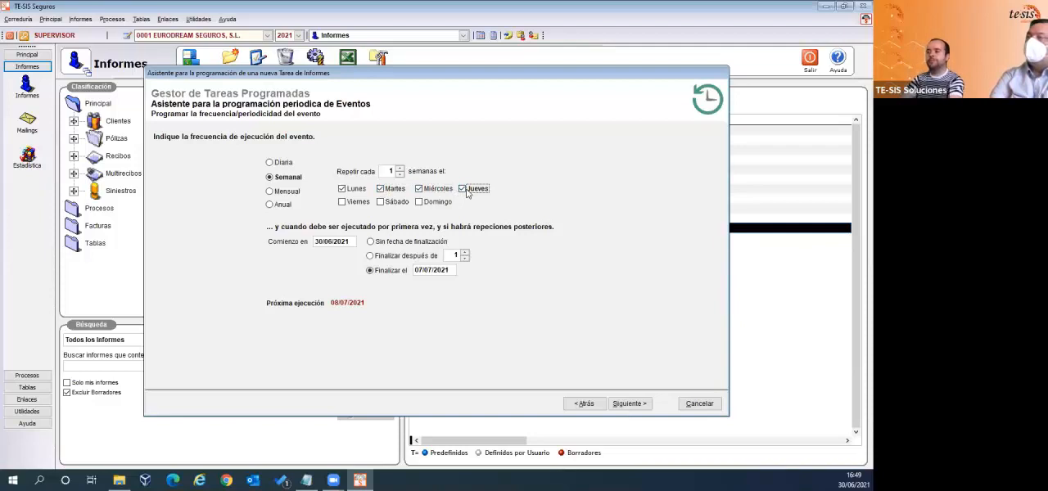
# - Set the event's Comienzo en start date to 05/07/2021
pyautogui.click(346, 239)
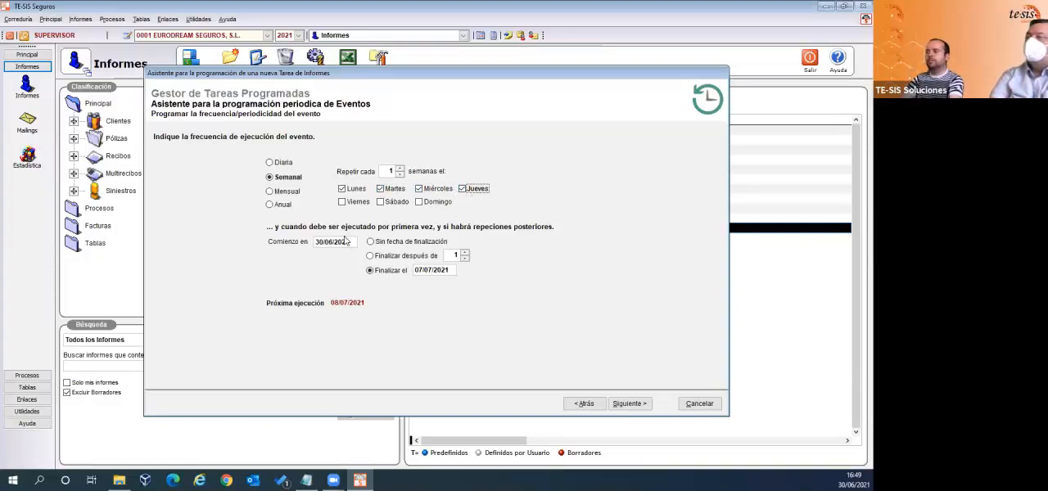
pyautogui.moveTo(349, 240); pyautogui.dragTo(310, 240)
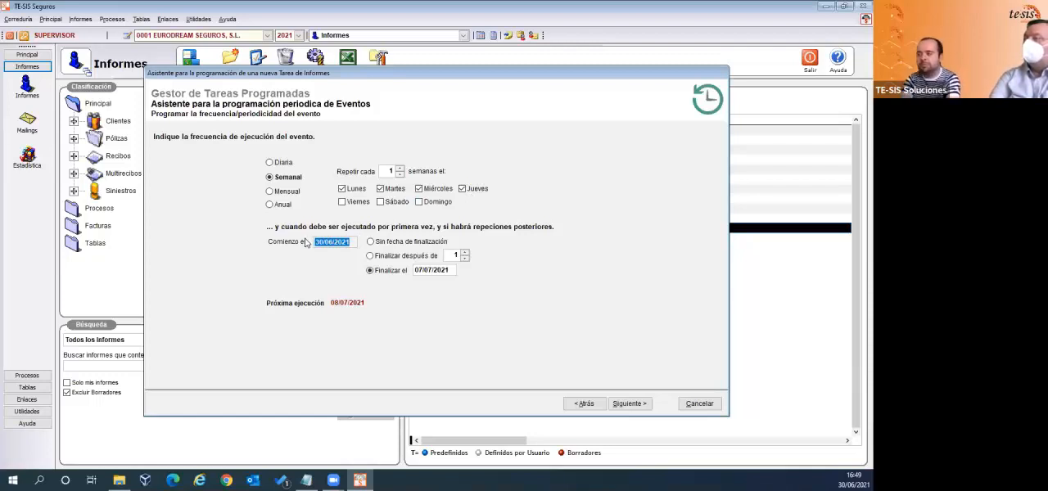
pyautogui.write('01')
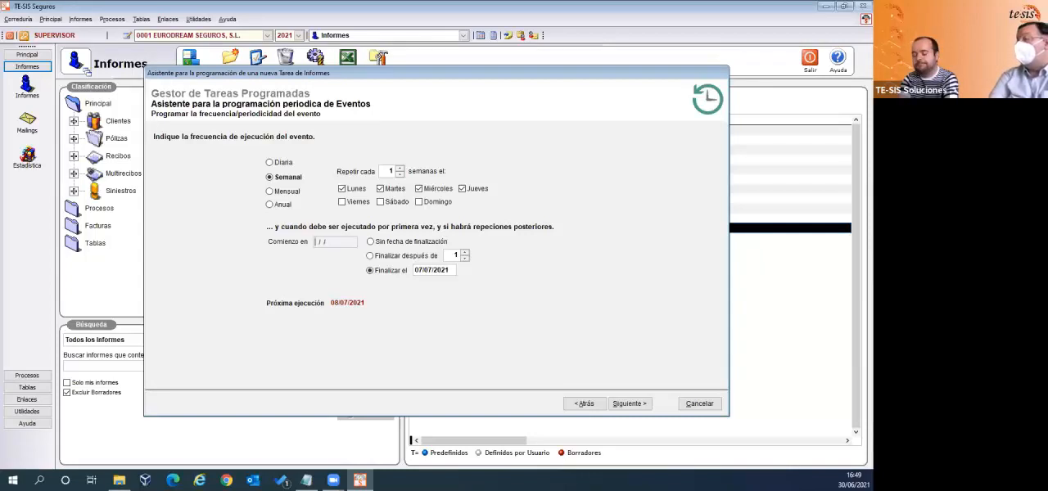
pyautogui.write('05/07/')
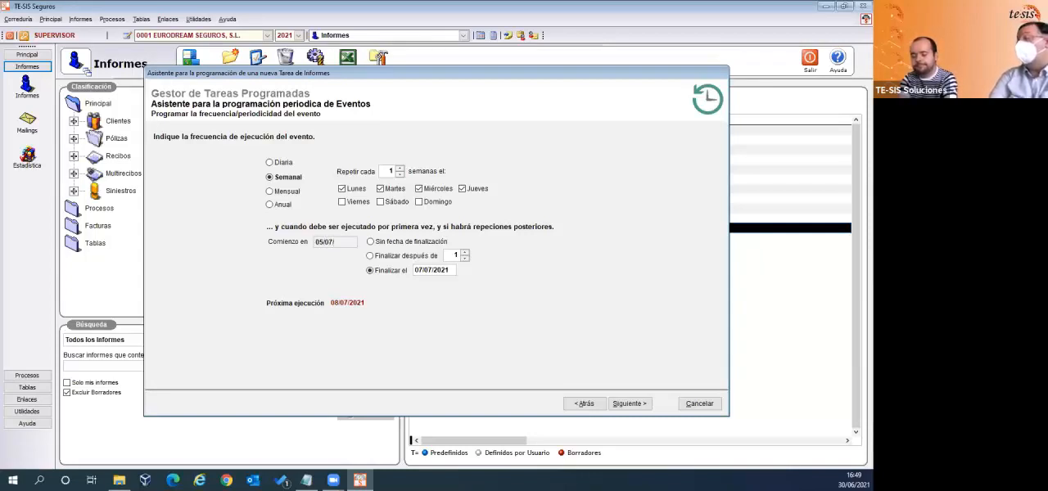
pyautogui.write('2021')
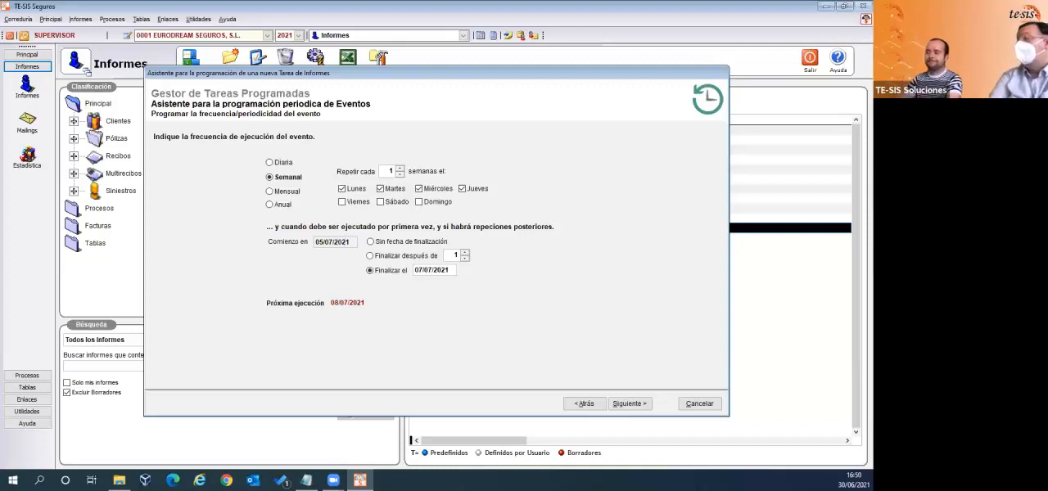
pyautogui.press('Tab')
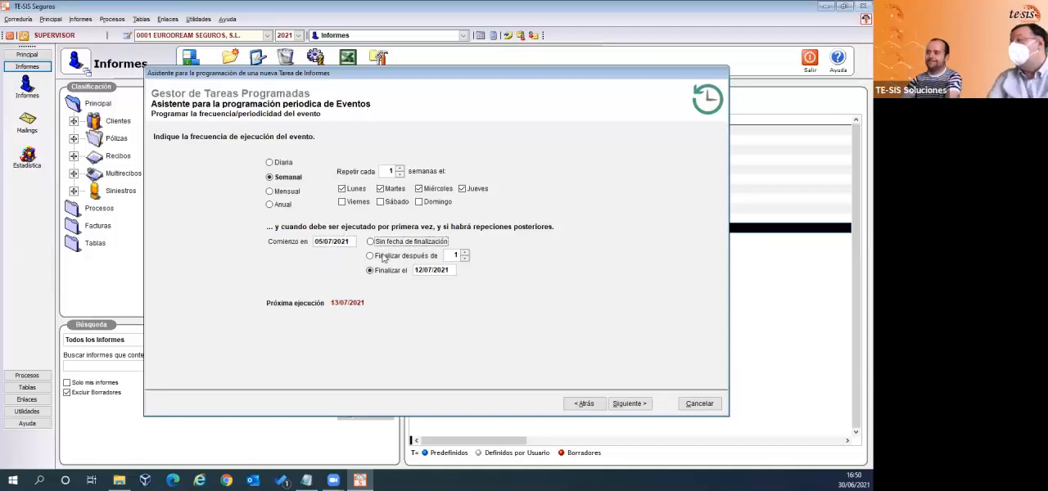
# - Change the event's Comienzo en start date to 01/07/2021
pyautogui.click(323, 245)
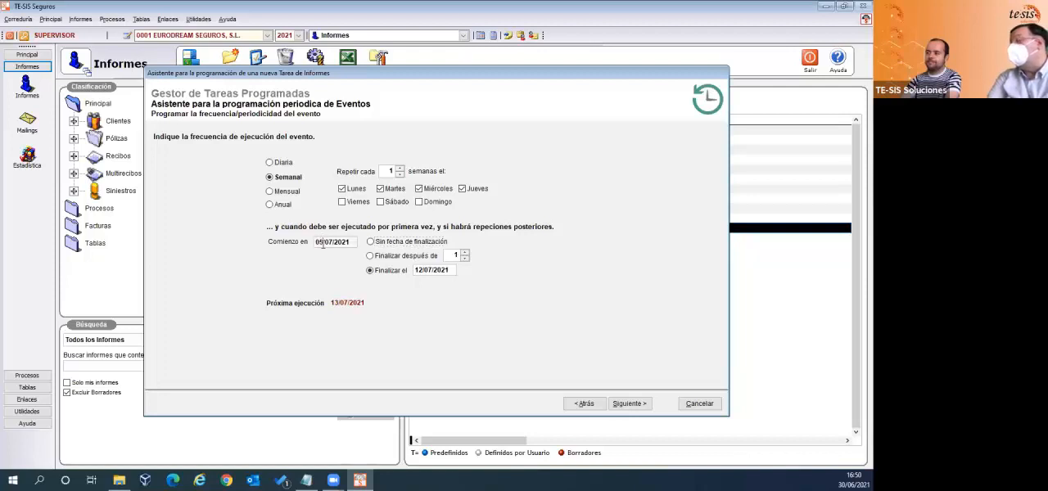
pyautogui.doubleClick(318, 244)
pyautogui.write('01/ /')
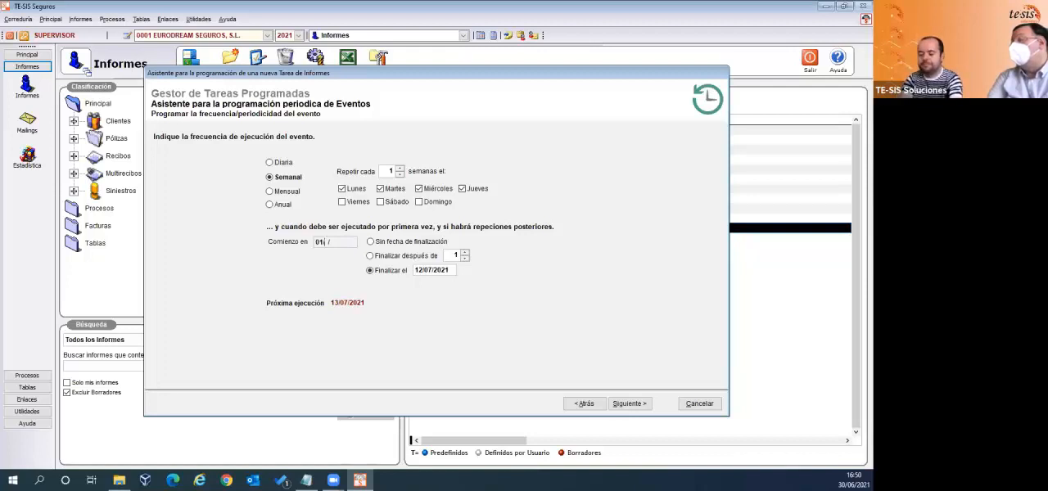
pyautogui.press('BackSpace')
pyautogui.press('BackSpace')
pyautogui.write('07/2021')
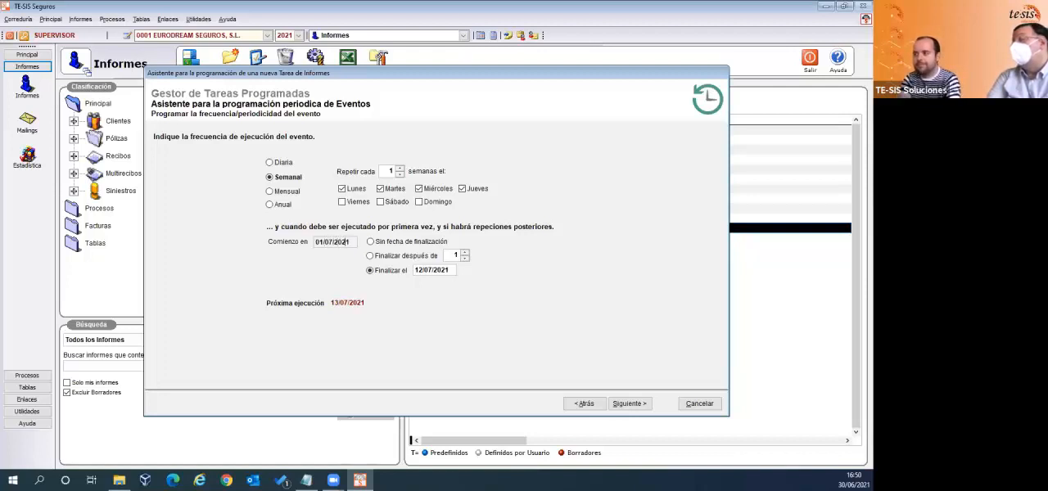
pyautogui.press('Tab')
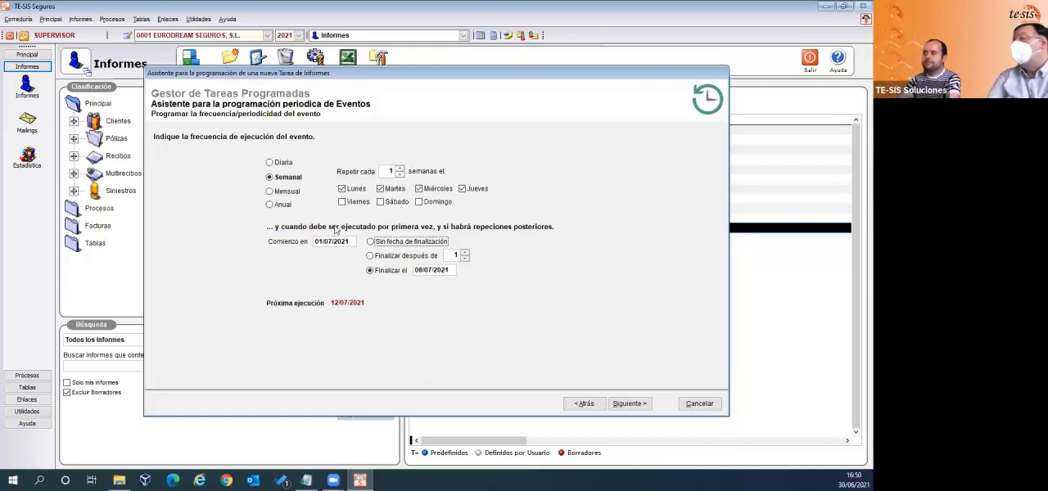
# - Try the Diaria frequency, return to Semanal, and leave only Jueves selected as the execution day
pyautogui.click(271, 163)
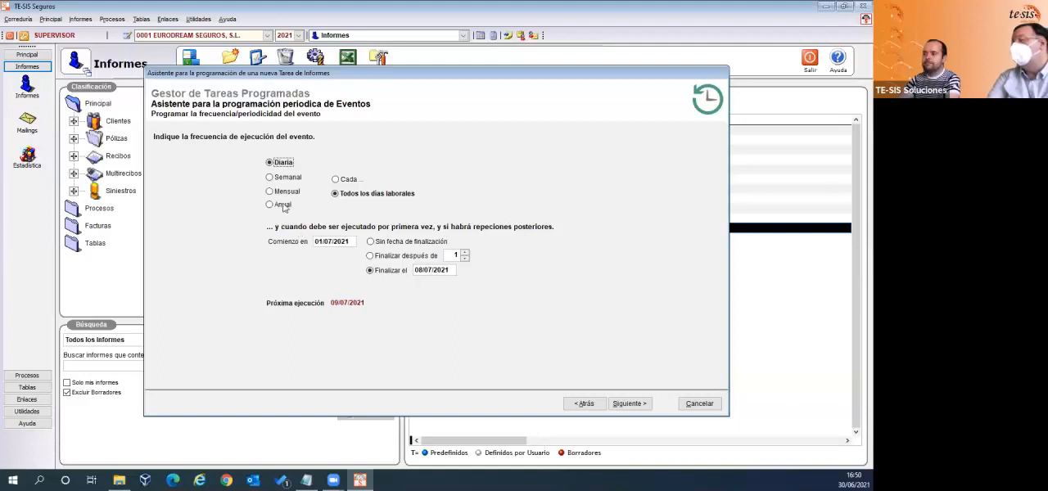
pyautogui.click(270, 178)
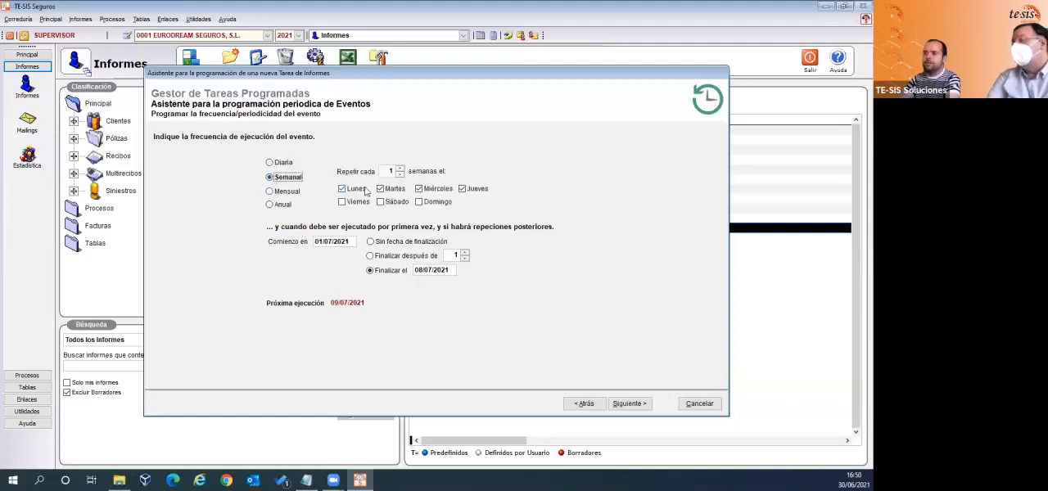
pyautogui.click(347, 190)
pyautogui.click(382, 190)
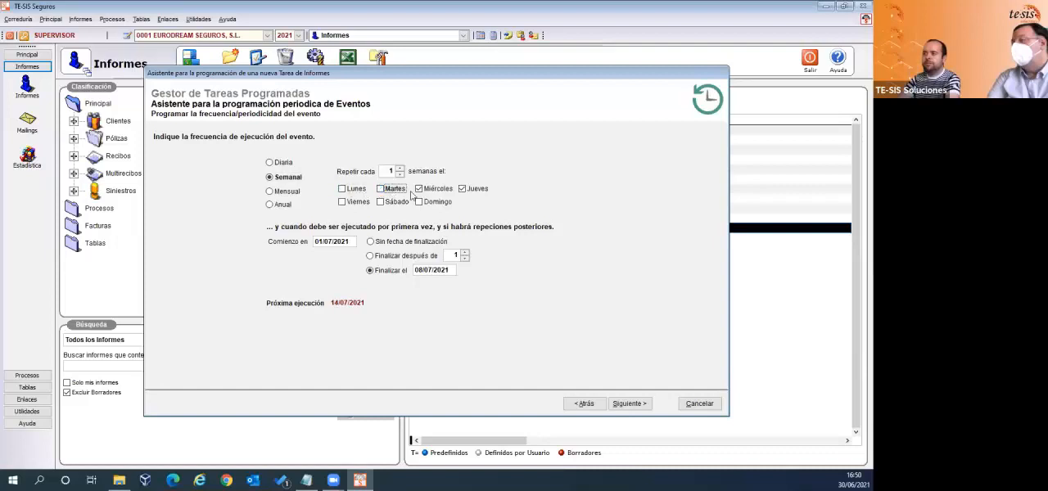
pyautogui.click(421, 190)
pyautogui.click(464, 190)
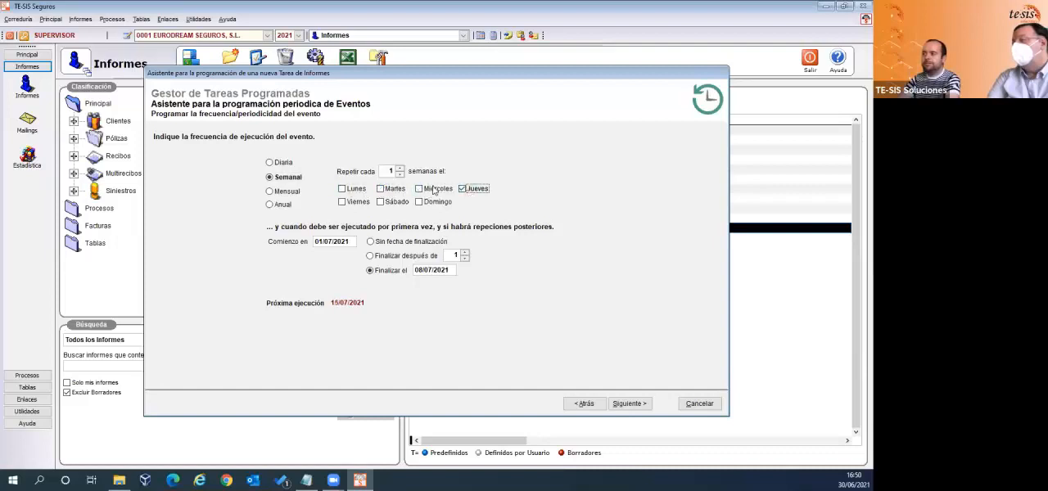
# - Set the frequency to Diaria on Todos los días laborales, with a start date of 30/06/2021
pyautogui.click(269, 163)
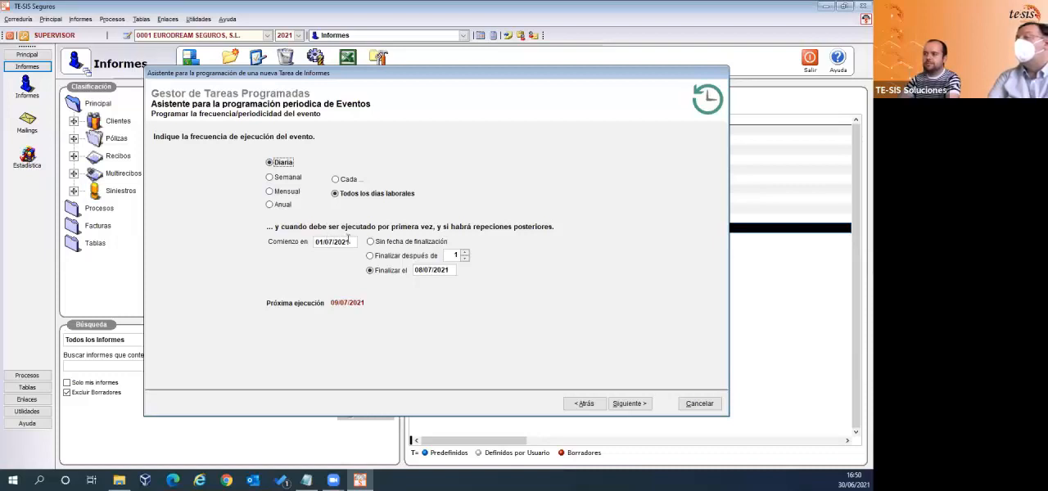
pyautogui.moveTo(356, 241); pyautogui.dragTo(293, 244)
pyautogui.write('30/06/2021')
pyautogui.press('Tab')
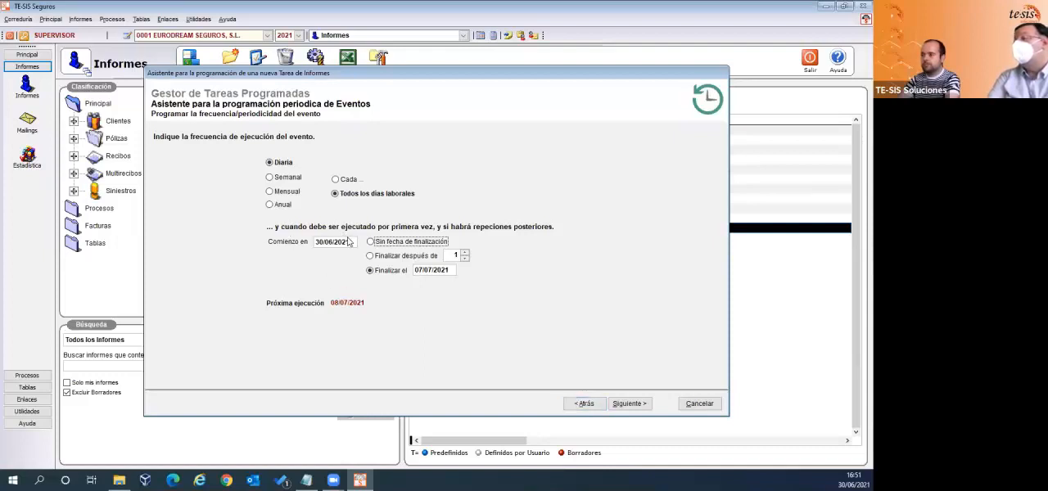
# - Change the daily event's start date to 01/06/2021
pyautogui.moveTo(350, 241); pyautogui.dragTo(315, 241)
pyautogui.press('BackSpace')
pyautogui.write('01062021')
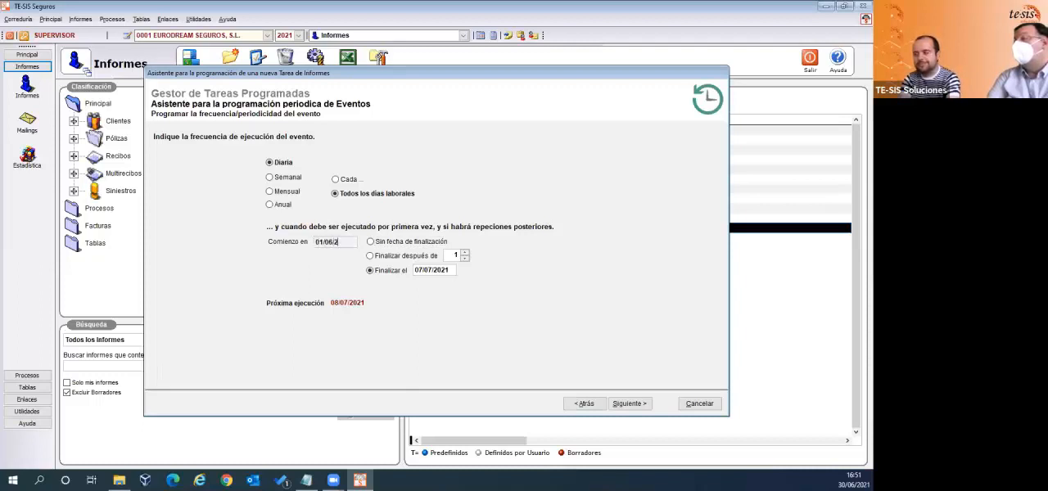
pyautogui.press('Tab')
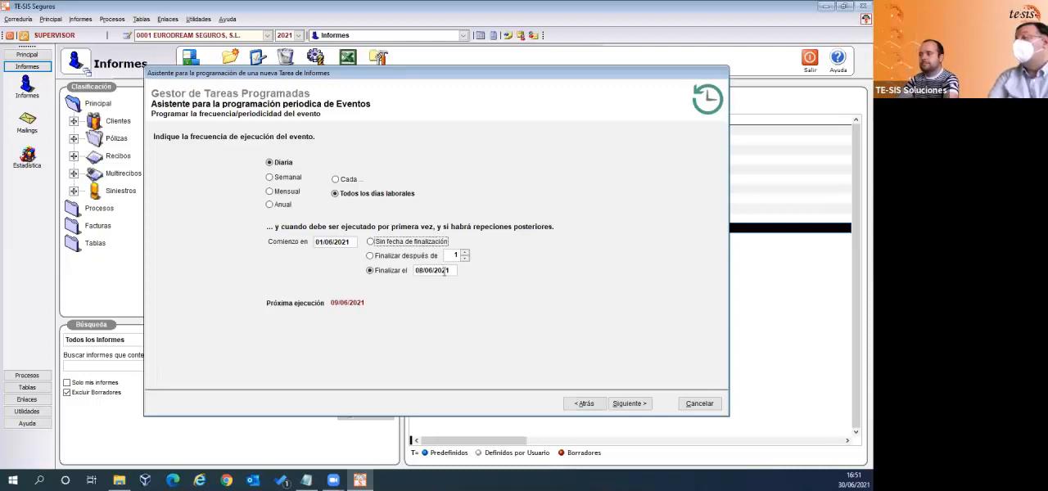
# - Try a start date of 29/06/2021 for the daily event and discard the whole scheduled-task setup
pyautogui.moveTo(448, 271); pyautogui.dragTo(420, 271)
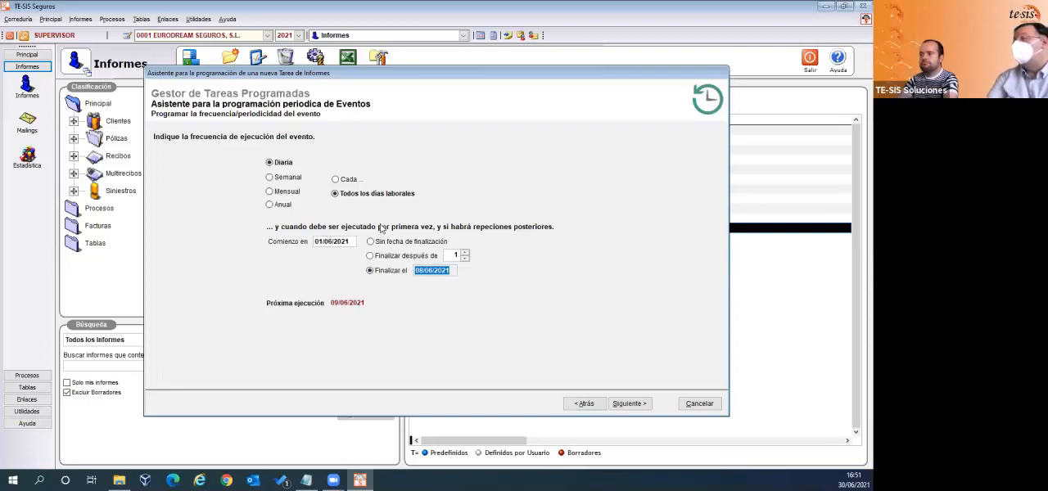
pyautogui.click(352, 242)
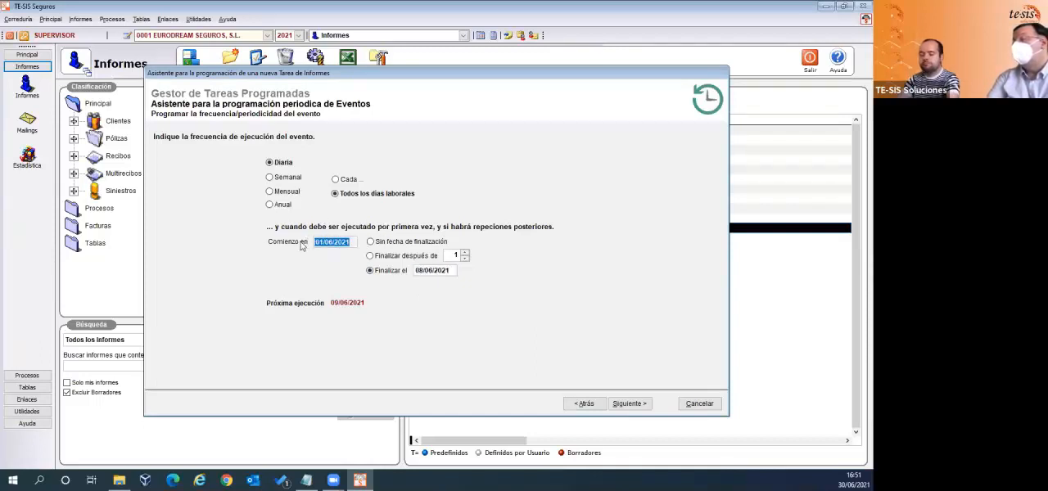
pyautogui.write('29/06/')
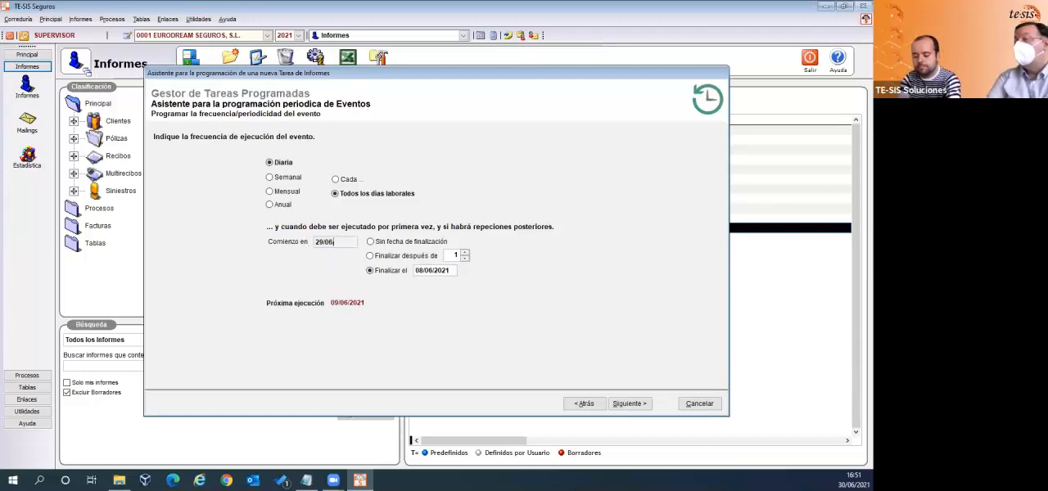
pyautogui.write('2021')
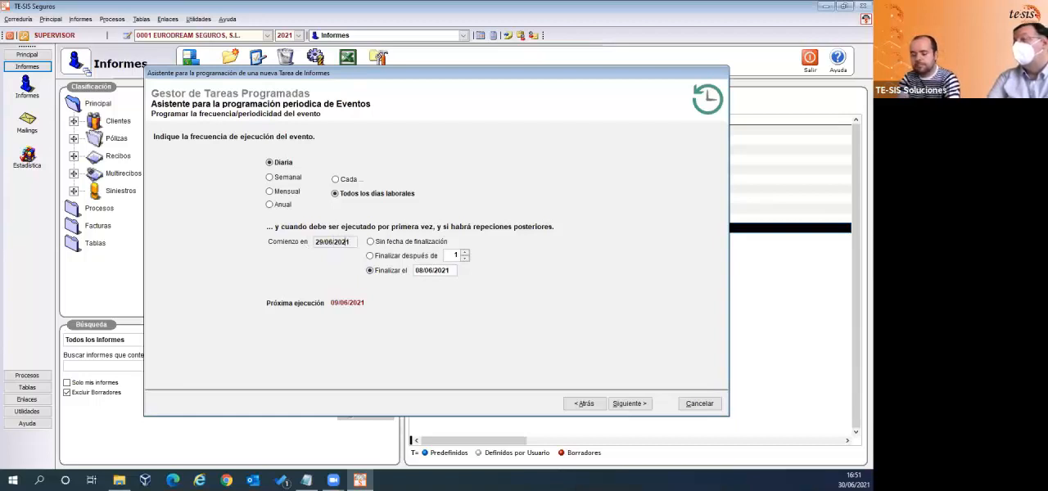
pyautogui.press('Tab')
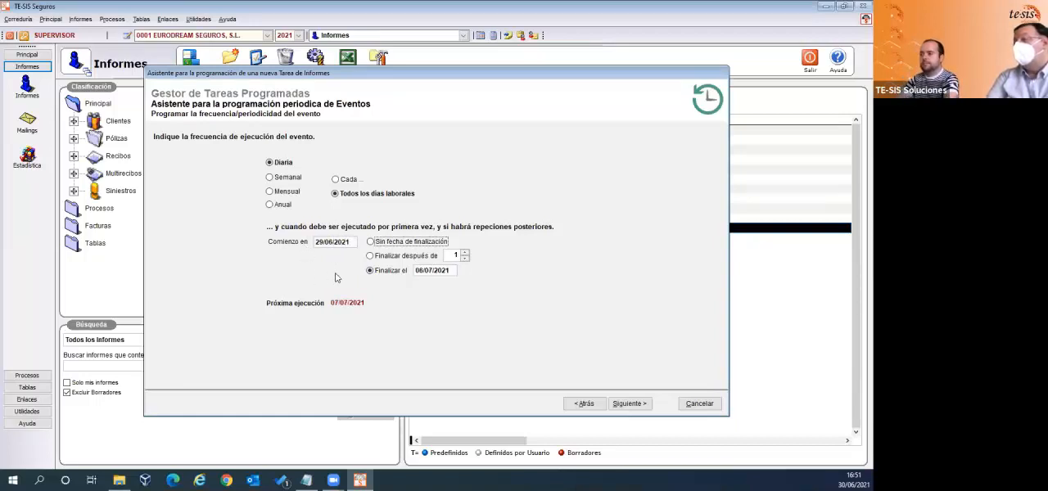
pyautogui.click(697, 403)
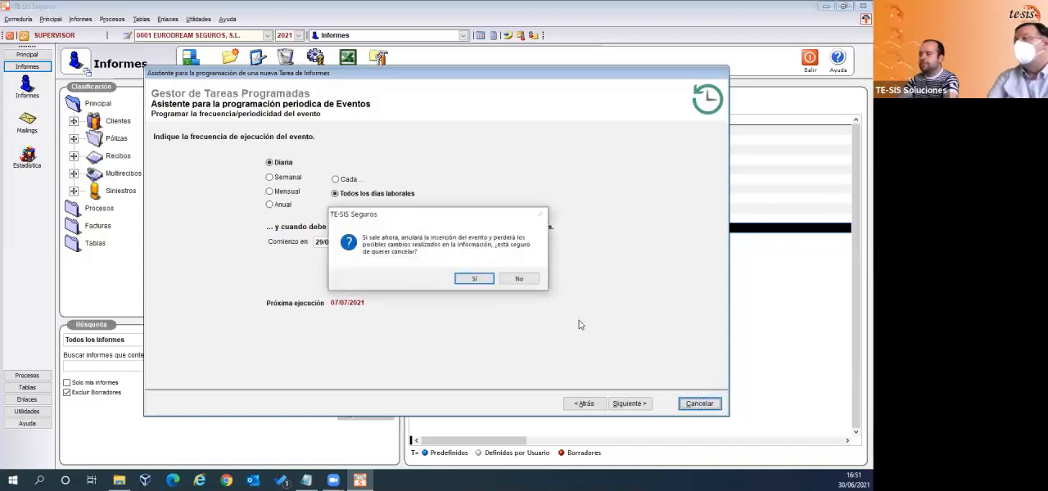
pyautogui.click(475, 279)
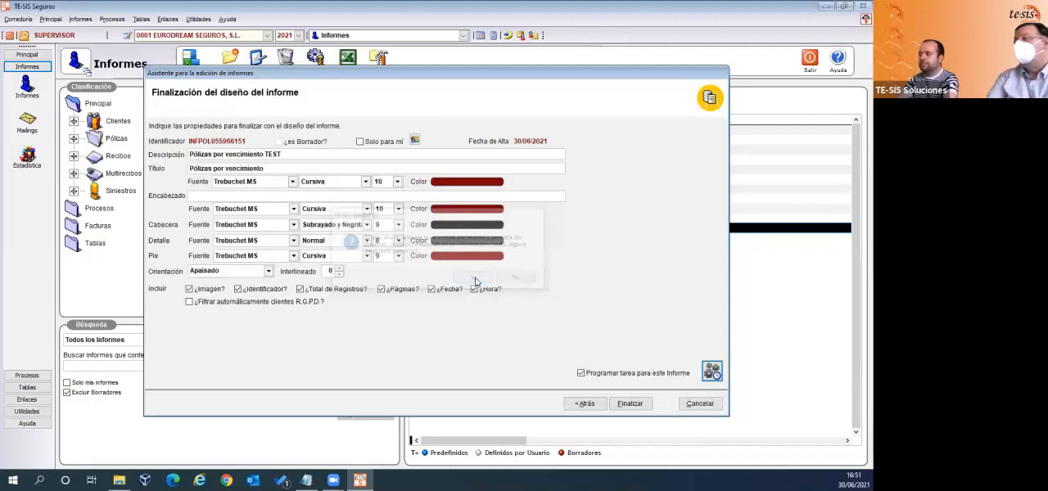
# - Start a new scheduled task for the report, sent as an XLS (Excel) file, keeping the default renewal-date and company filter
pyautogui.click(712, 374)
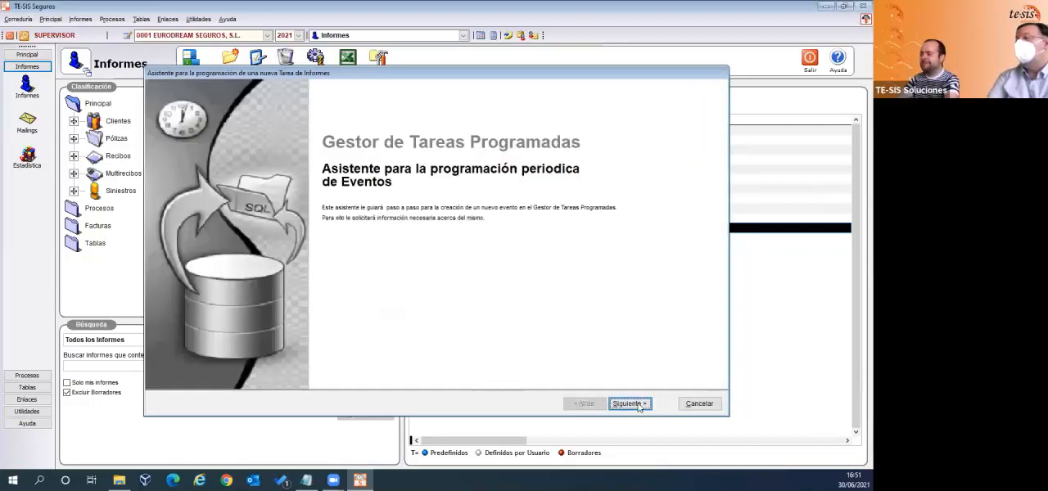
pyautogui.click(640, 405)
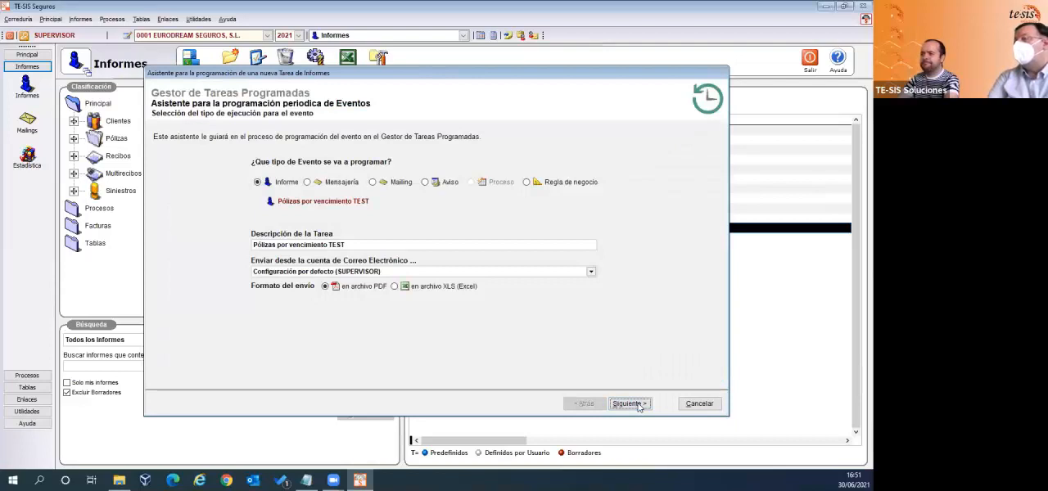
pyautogui.click(395, 288)
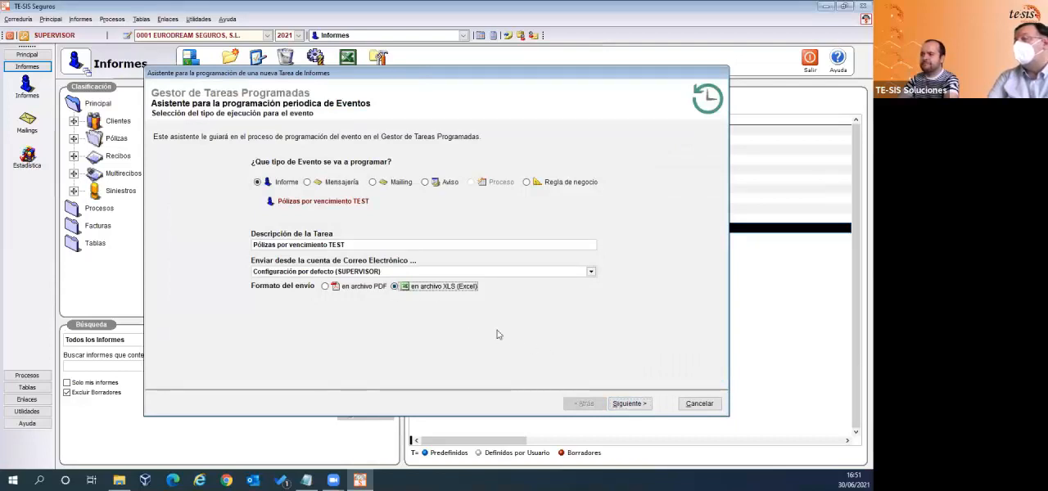
pyautogui.click(632, 403)
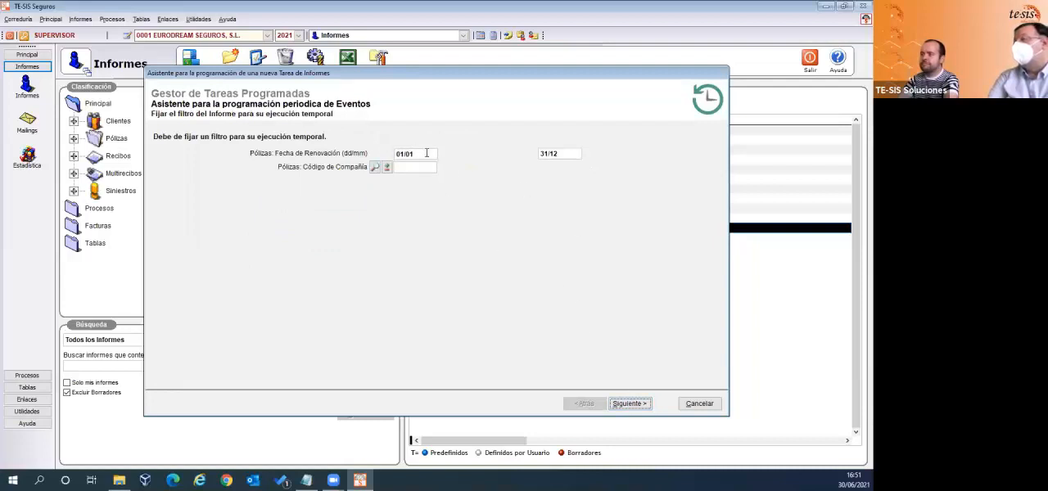
pyautogui.click(629, 404)
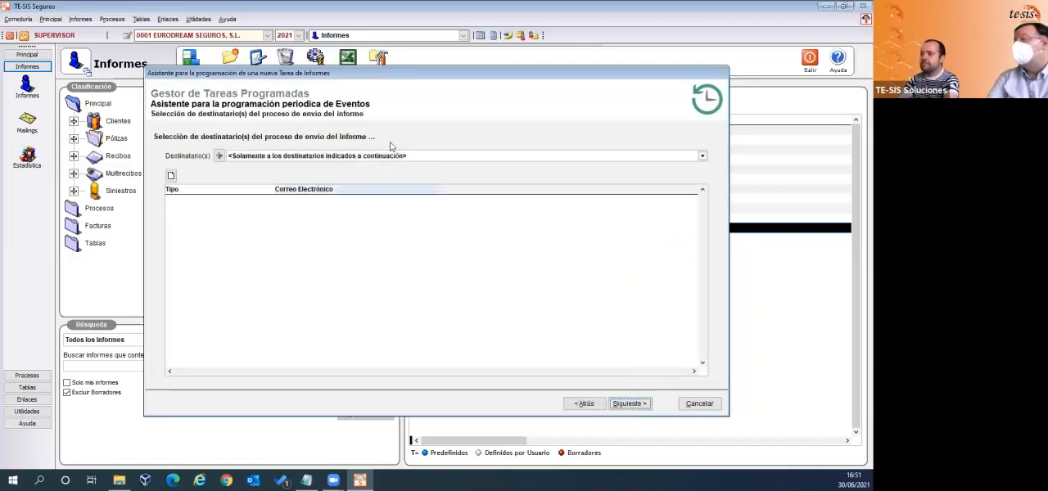
# - Set the recipients to Gestores Administrativos de los Clientes que salen reflejados en el Informe, with execution by scheduled date/time or period
pyautogui.click(377, 154)
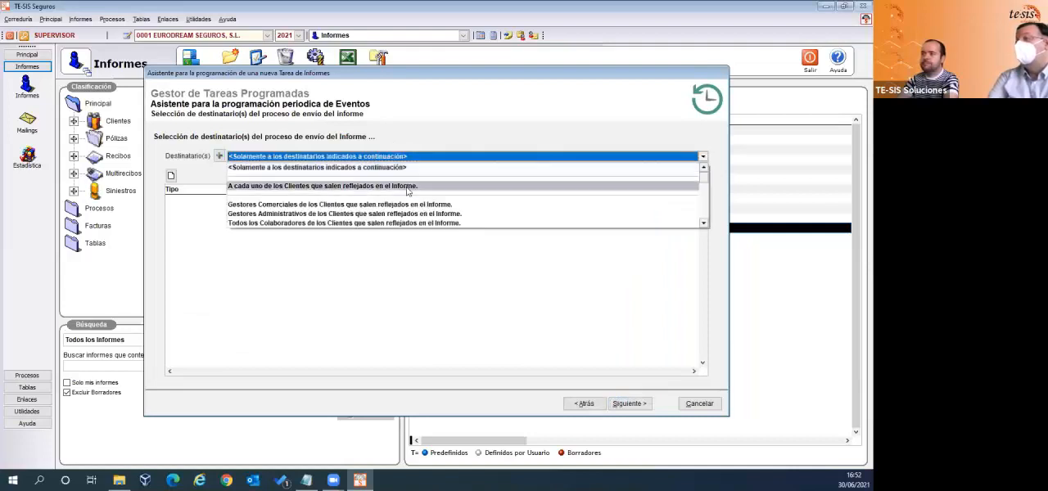
pyautogui.click(367, 215)
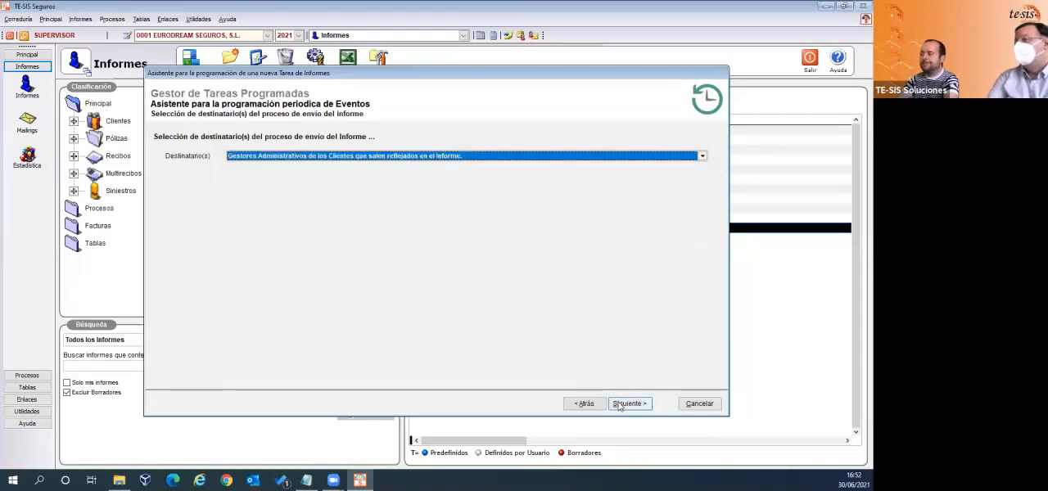
pyautogui.click(621, 403)
pyautogui.click(257, 207)
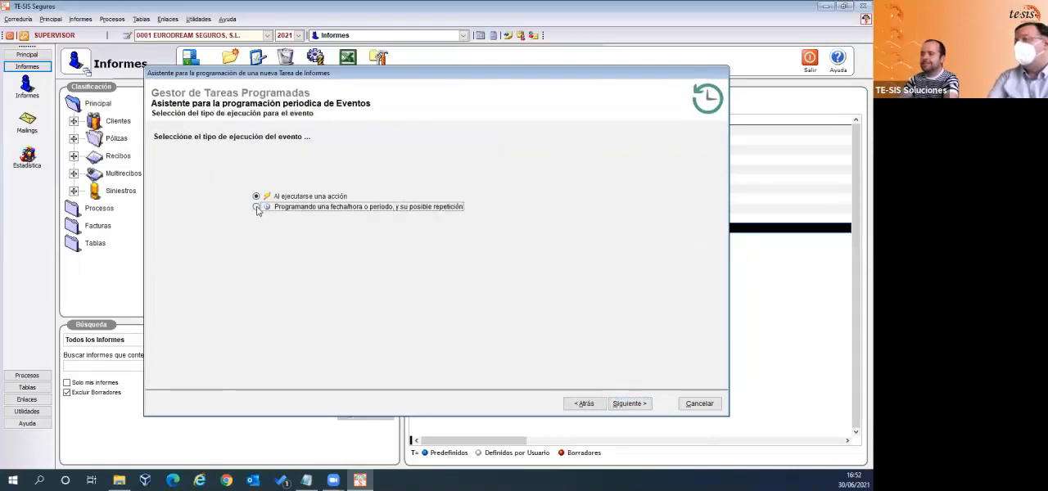
pyautogui.click(622, 403)
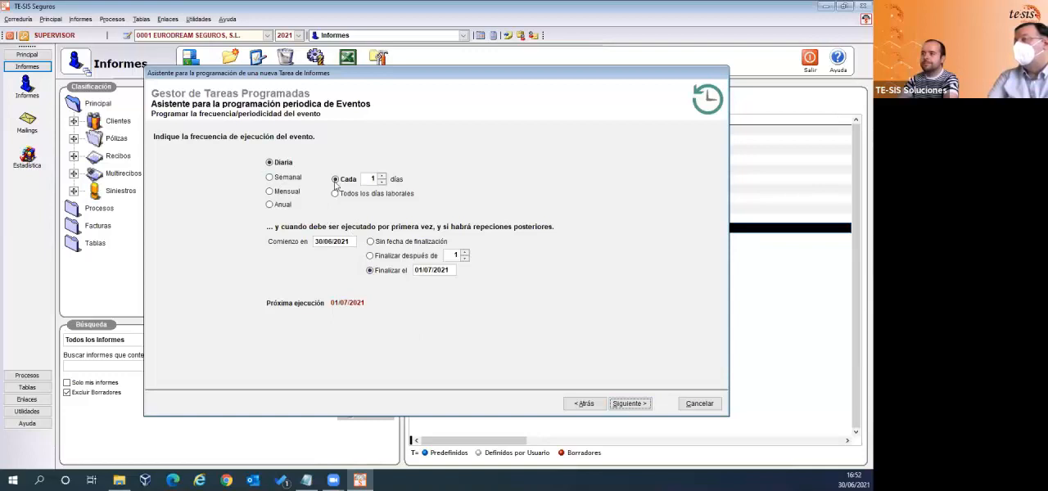
# - Try Todos los días laborales, return to Cada 1 días, and enter 31/07/2021 as the event's end date
pyautogui.click(344, 194)
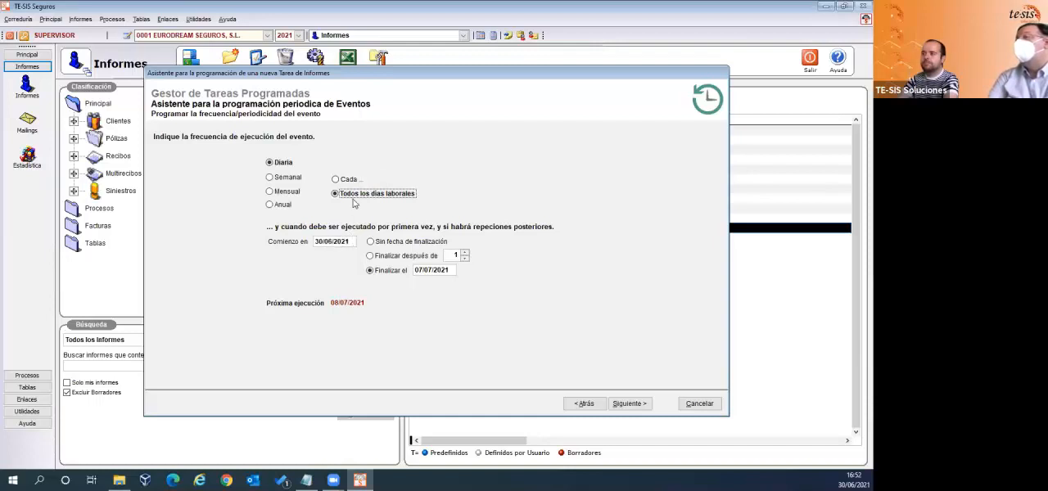
pyautogui.click(336, 180)
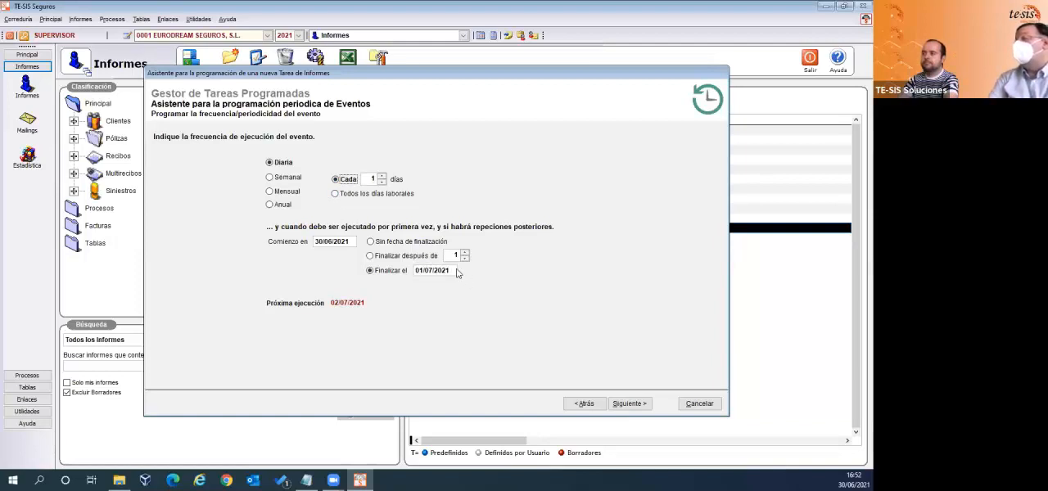
pyautogui.moveTo(452, 270); pyautogui.dragTo(419, 269)
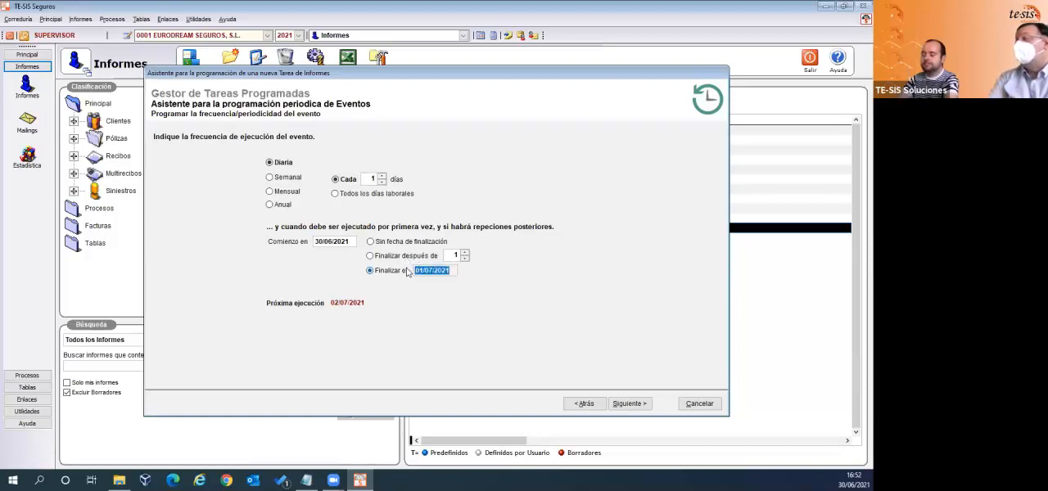
pyautogui.write('31/07/202')
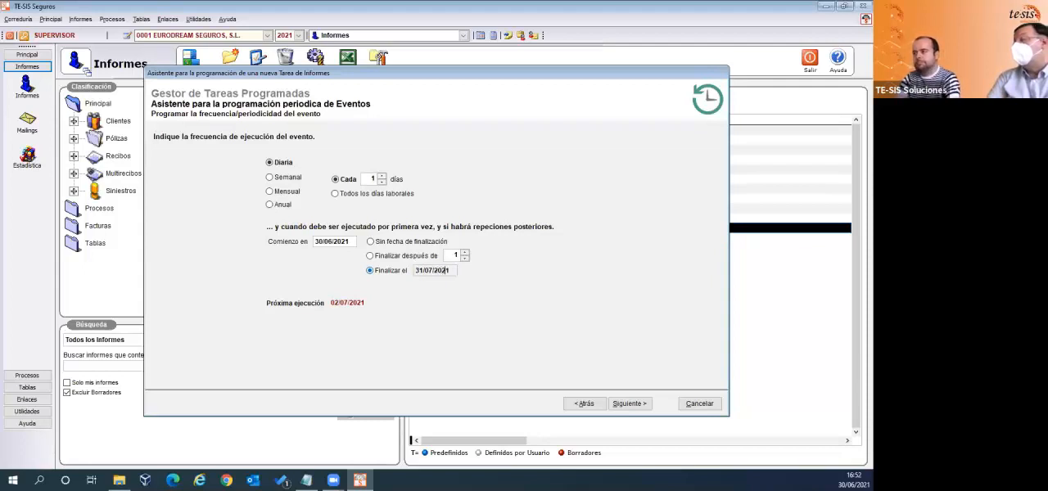
pyautogui.write('1')
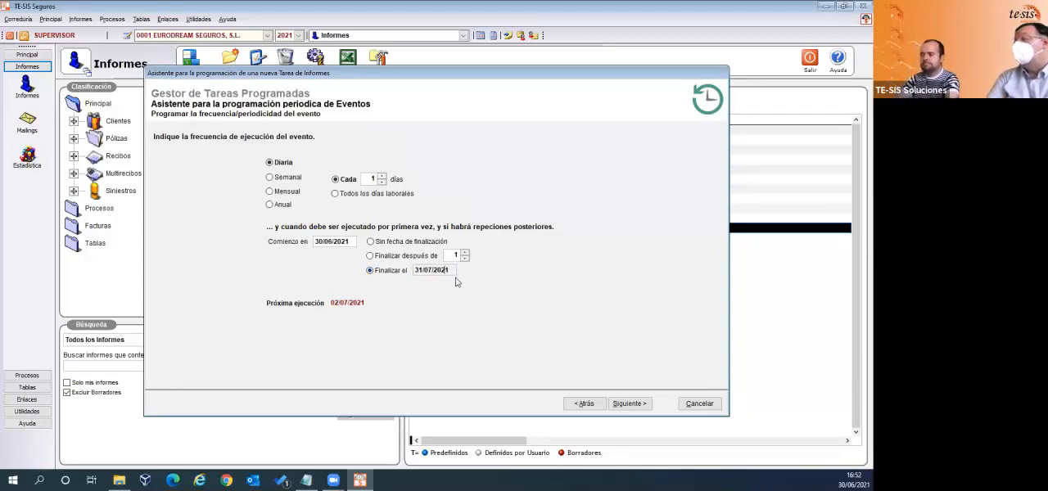
# - Try ending the event after 5 executions and on a fixed date, and leave it on Sin fecha de finalización
pyautogui.click(375, 244)
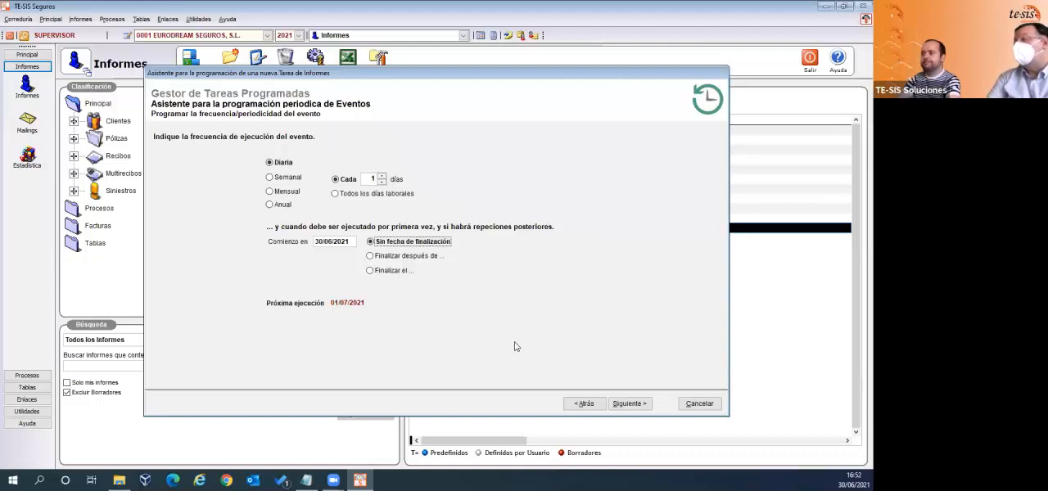
pyautogui.click(386, 257)
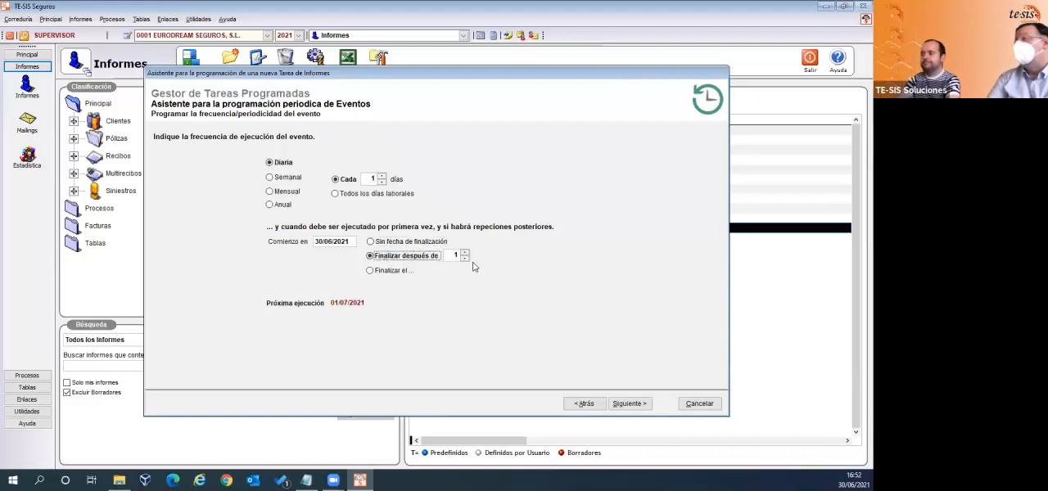
pyautogui.click(465, 252)
pyautogui.click(465, 252)
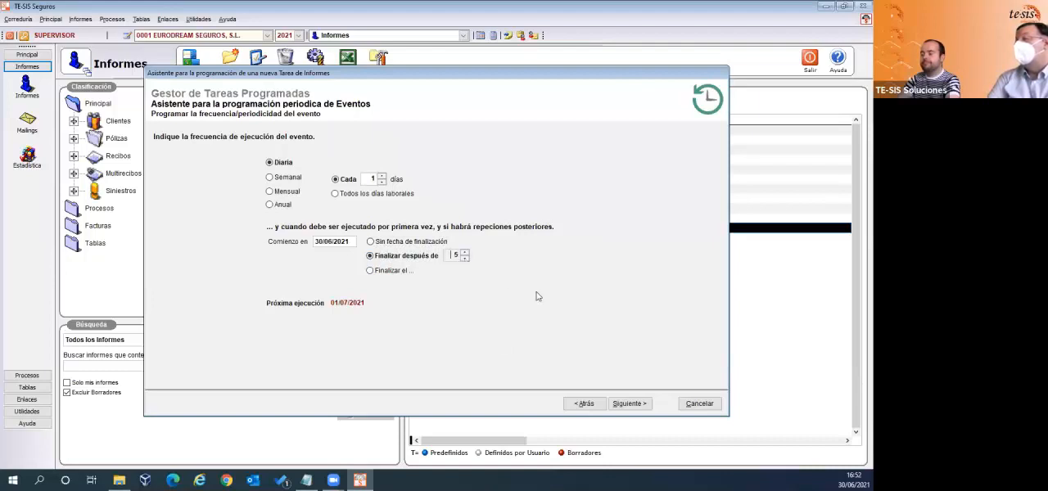
pyautogui.click(371, 243)
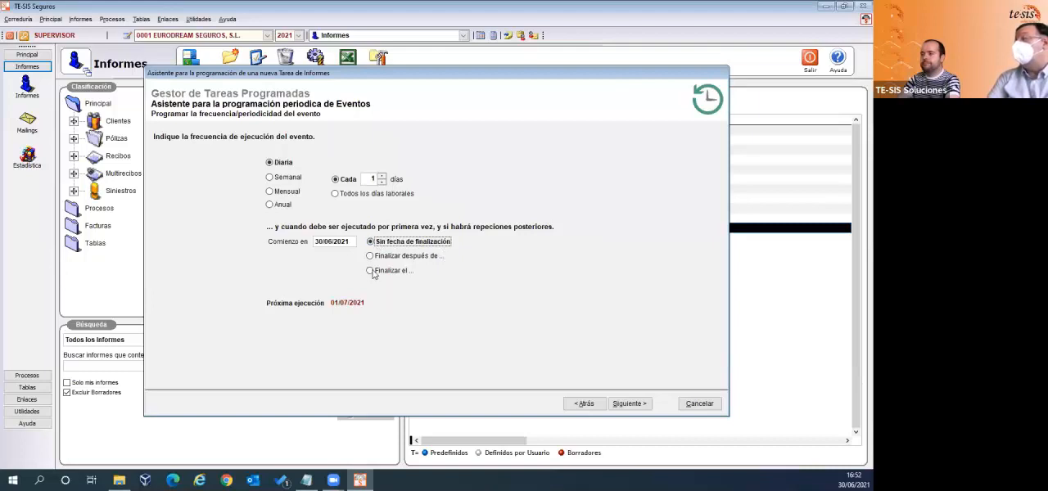
pyautogui.click(370, 271)
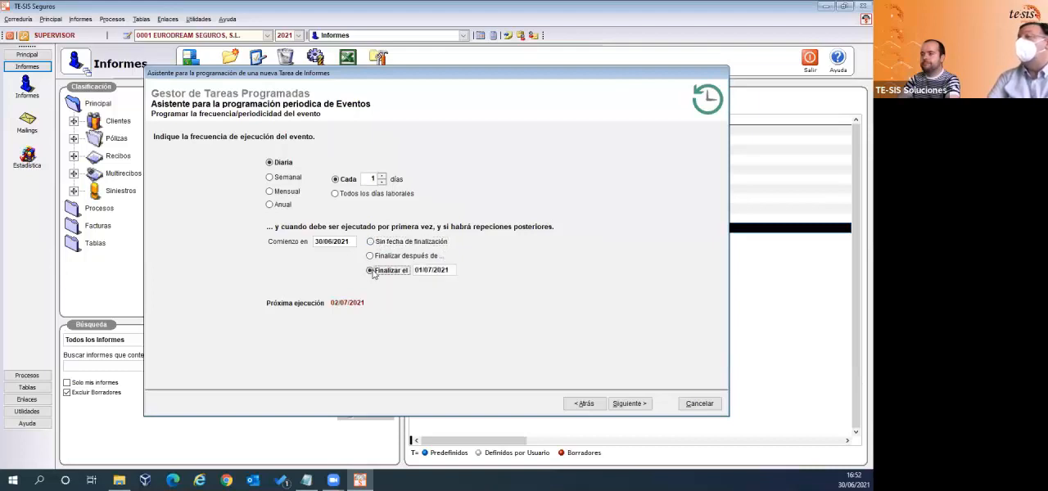
pyautogui.click(371, 243)
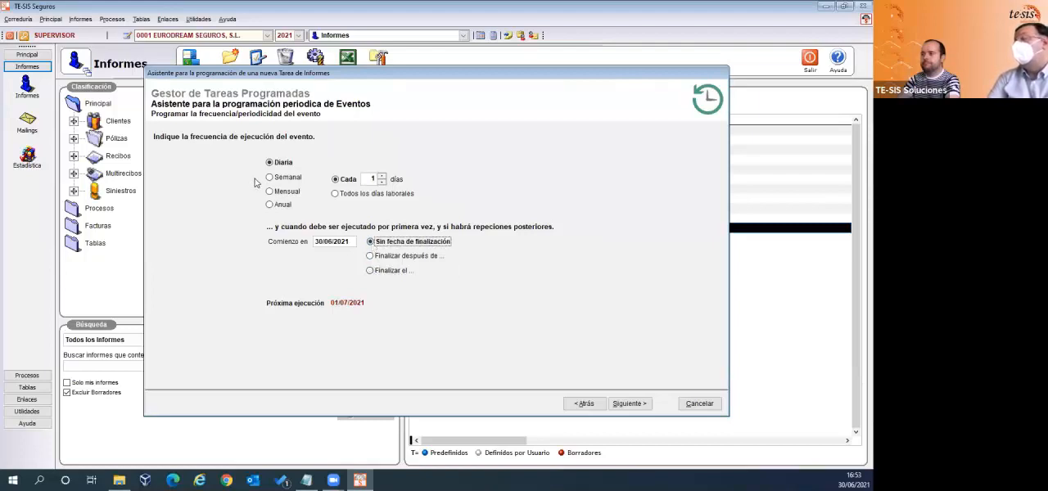
# - Set the daily frequency to Todos los días laborales and proceed to the event's final status settings
pyautogui.click(336, 196)
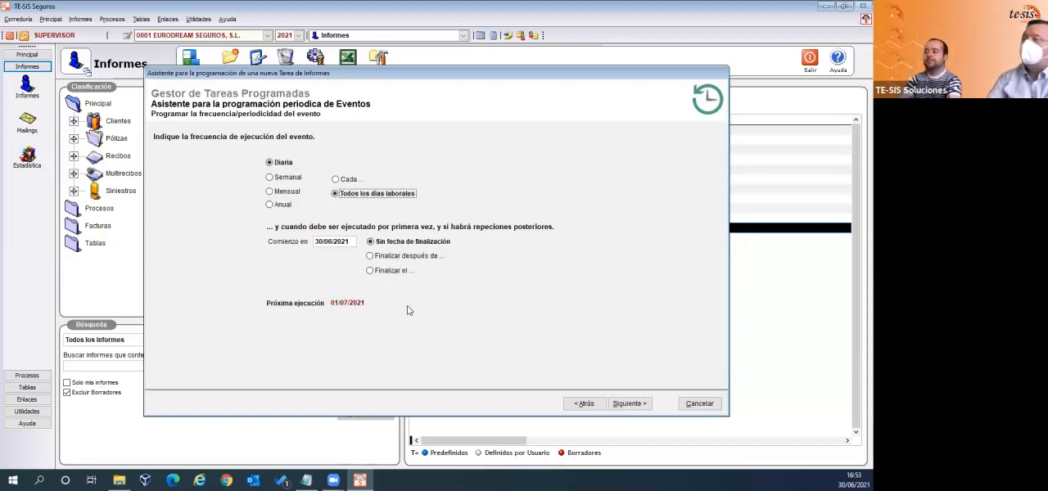
pyautogui.click(629, 403)
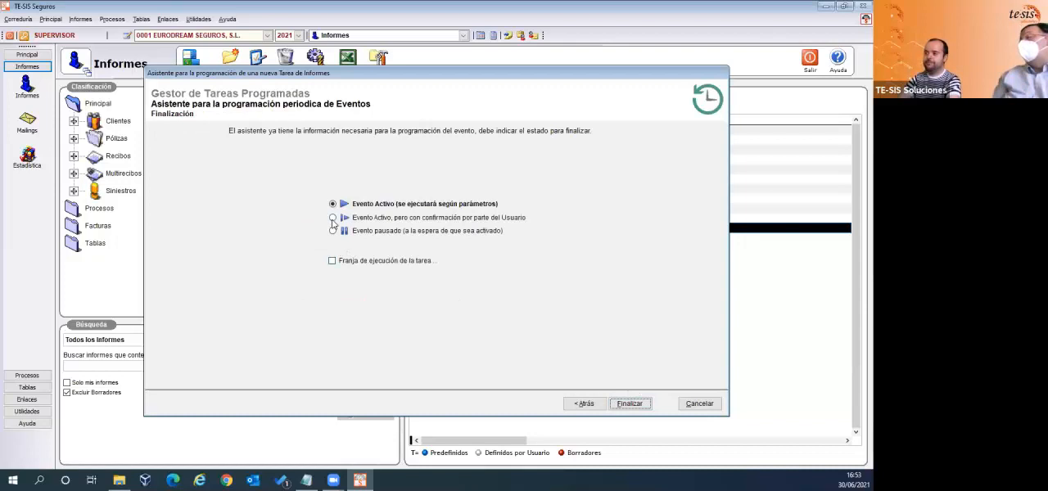
pyautogui.click(590, 403)
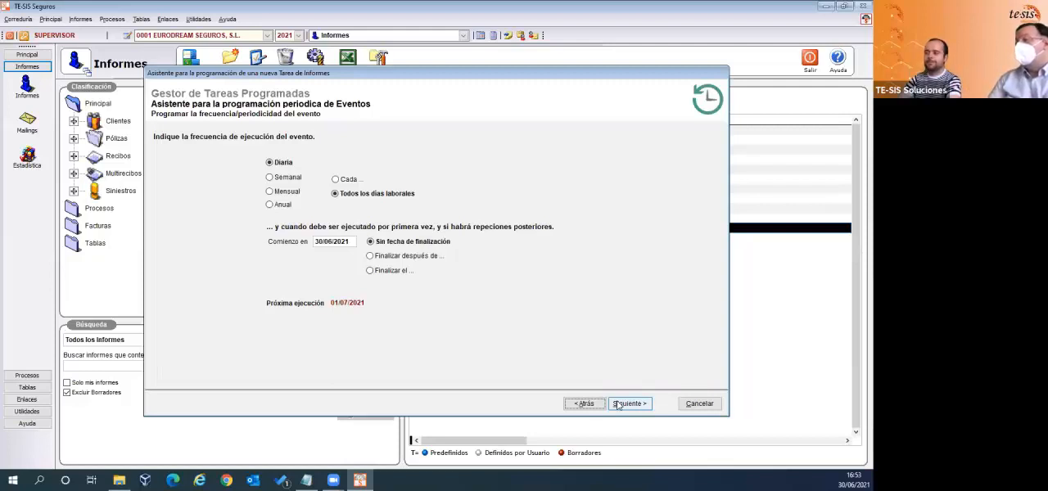
pyautogui.click(628, 404)
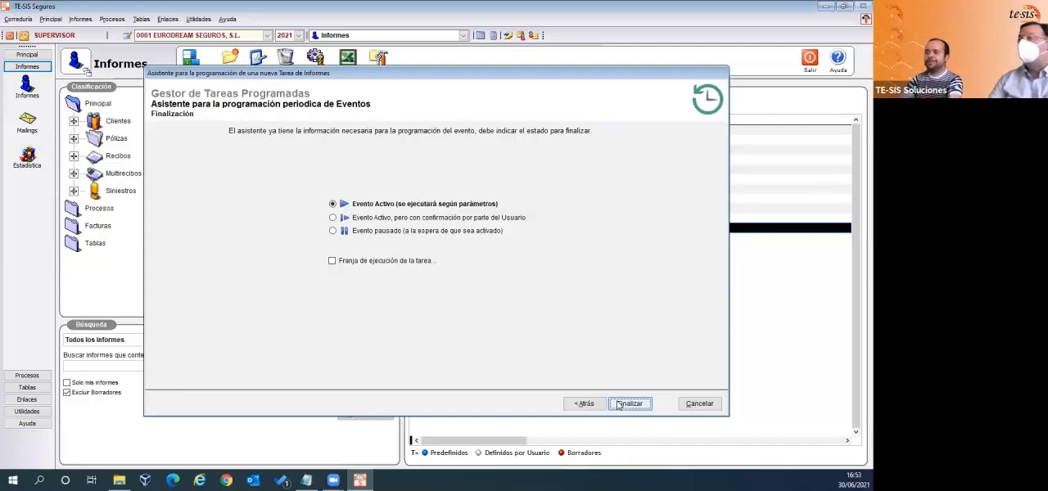
# - Set the event status to Evento Activo, pero con confirmación por parte del Usuario, and finalize both the task and the report design
pyautogui.click(333, 218)
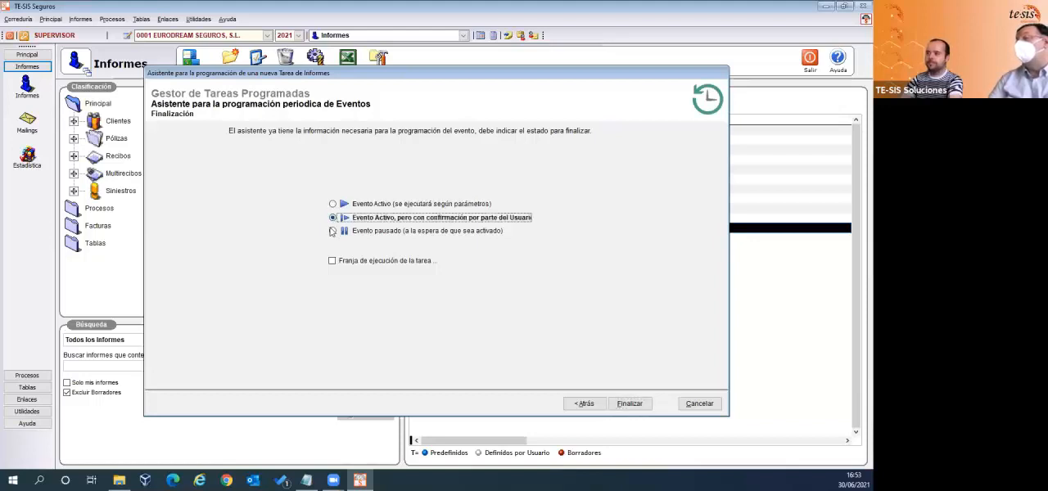
pyautogui.click(332, 231)
pyautogui.click(334, 218)
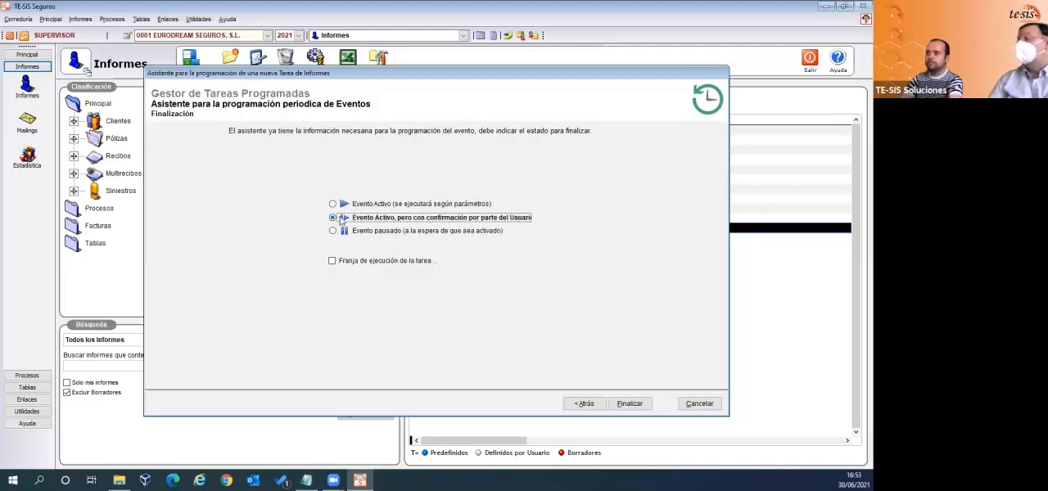
pyautogui.click(644, 405)
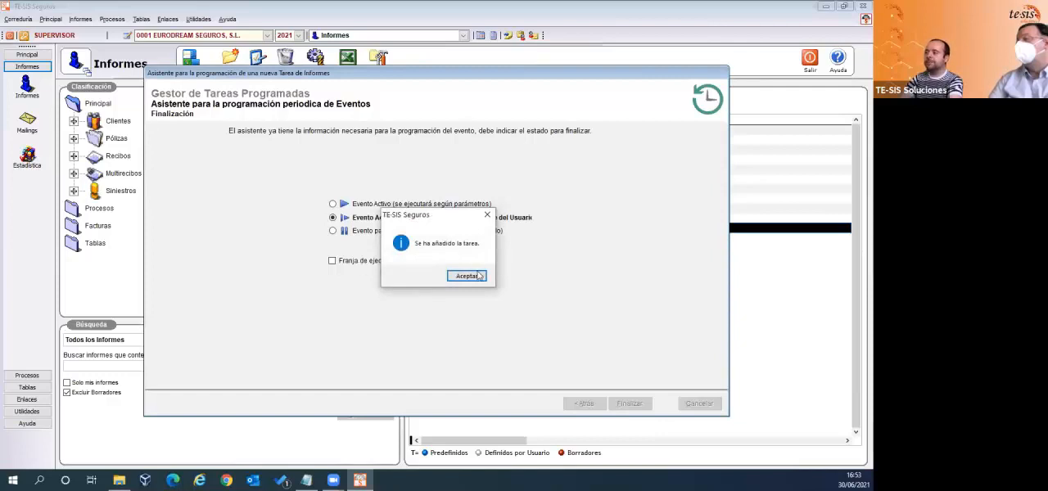
pyautogui.click(466, 276)
pyautogui.click(629, 402)
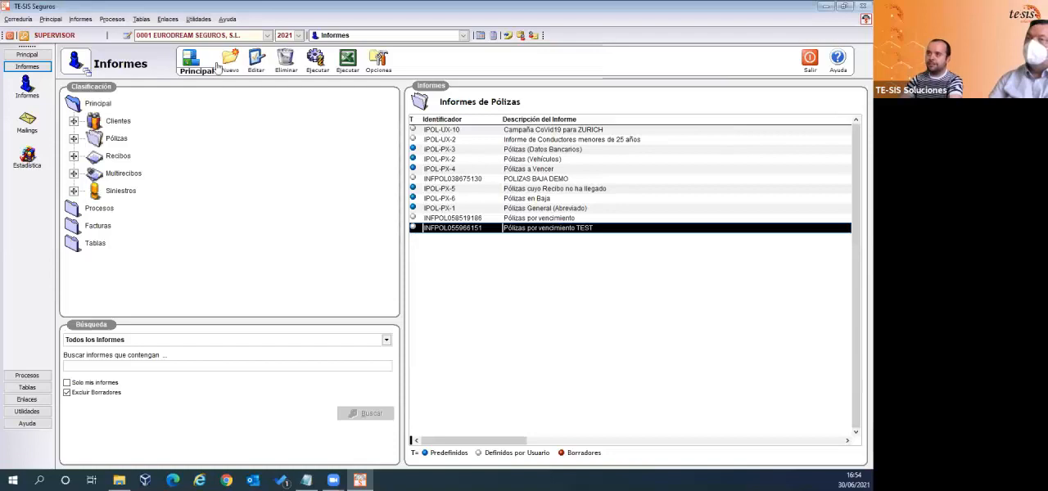
# - Open the Pólizas por vencimiento TEST task for editing in the Gestor de Tareas Programadas and advance to its finalization settings
pyautogui.click(28, 412)
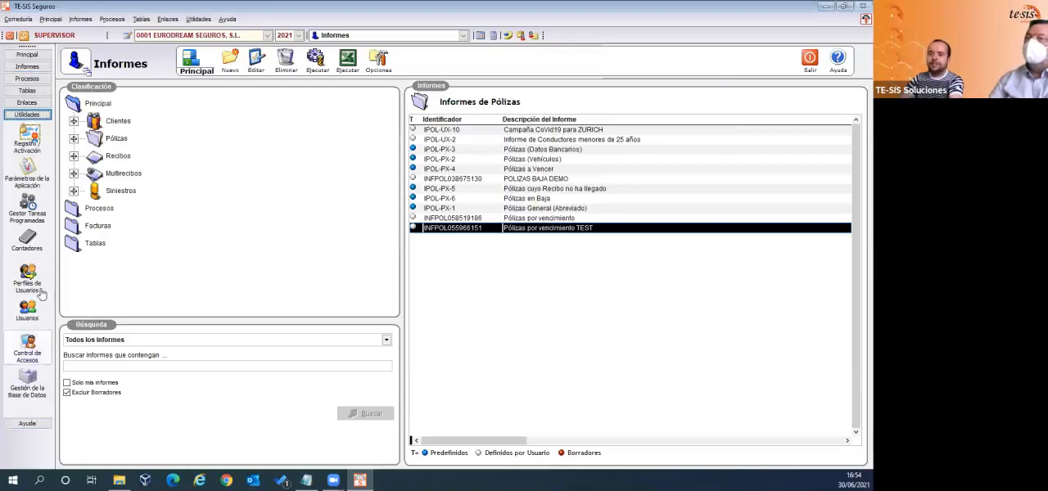
pyautogui.click(37, 213)
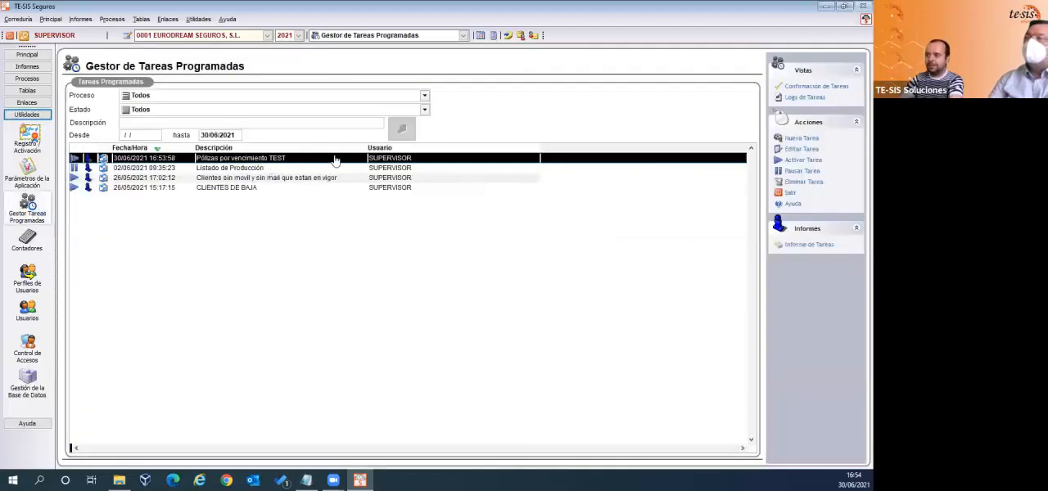
pyautogui.click(814, 151)
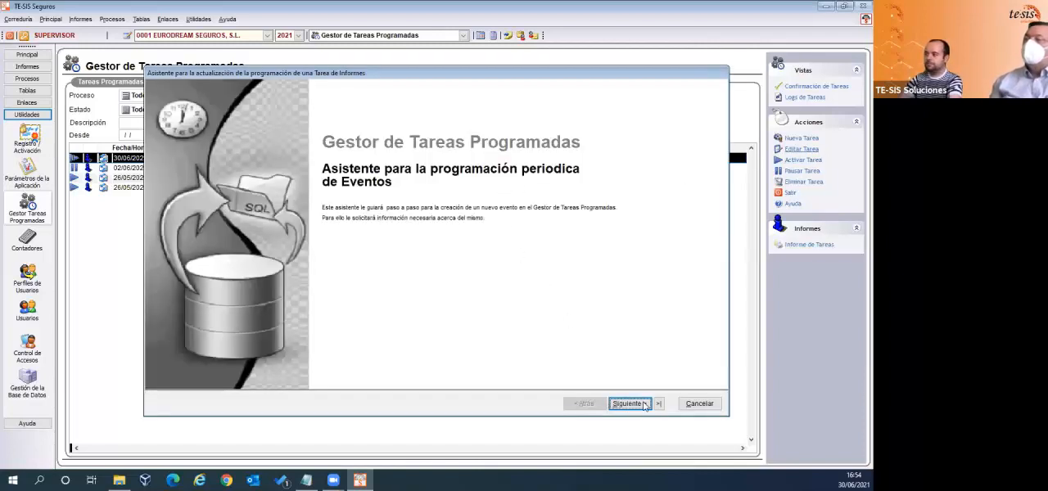
pyautogui.click(651, 405)
pyautogui.click(629, 404)
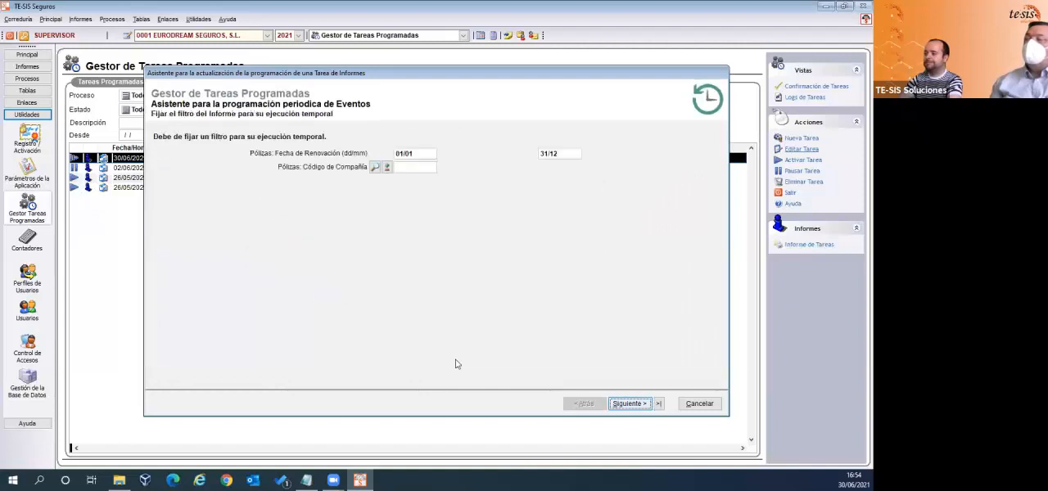
# - Enable the task's execution time window and set it between 00:00 and 09:00
pyautogui.click(388, 262)
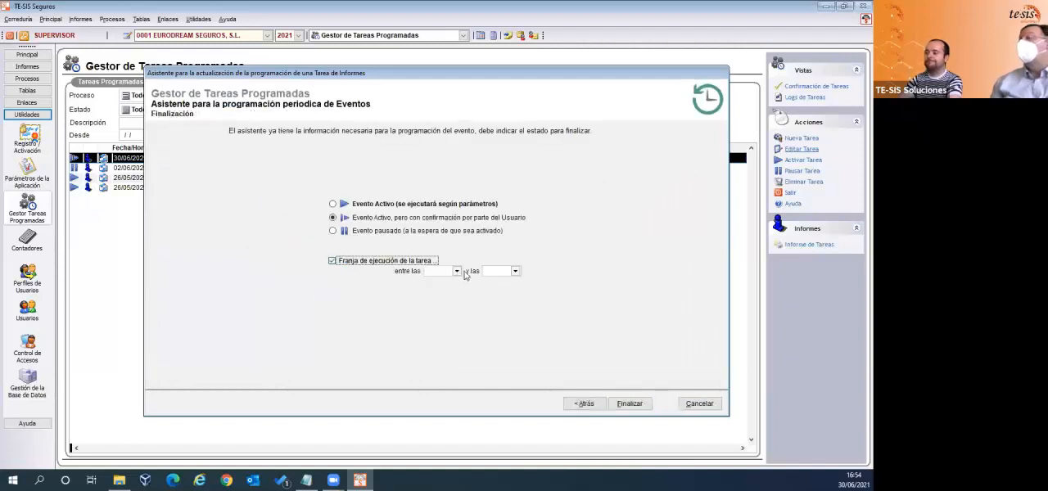
pyautogui.click(456, 271)
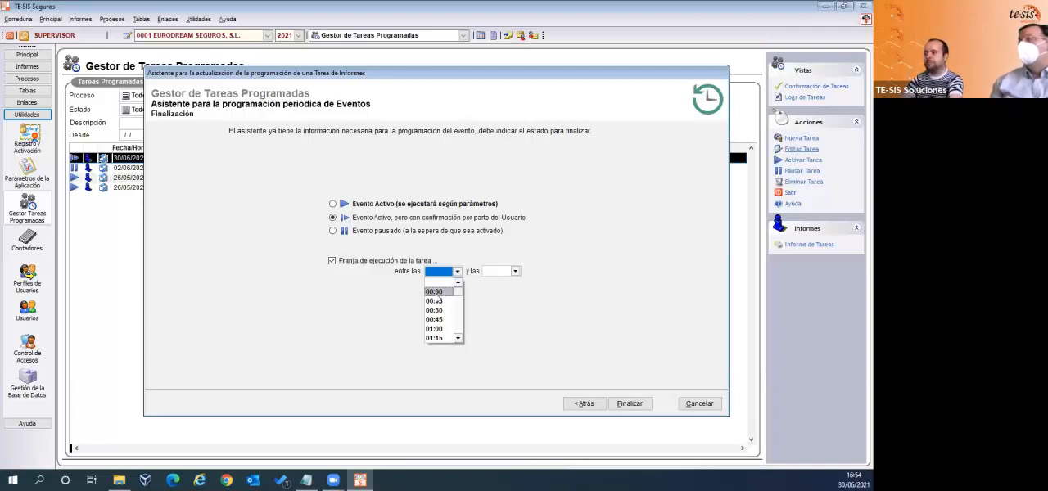
pyautogui.click(437, 292)
pyautogui.click(516, 271)
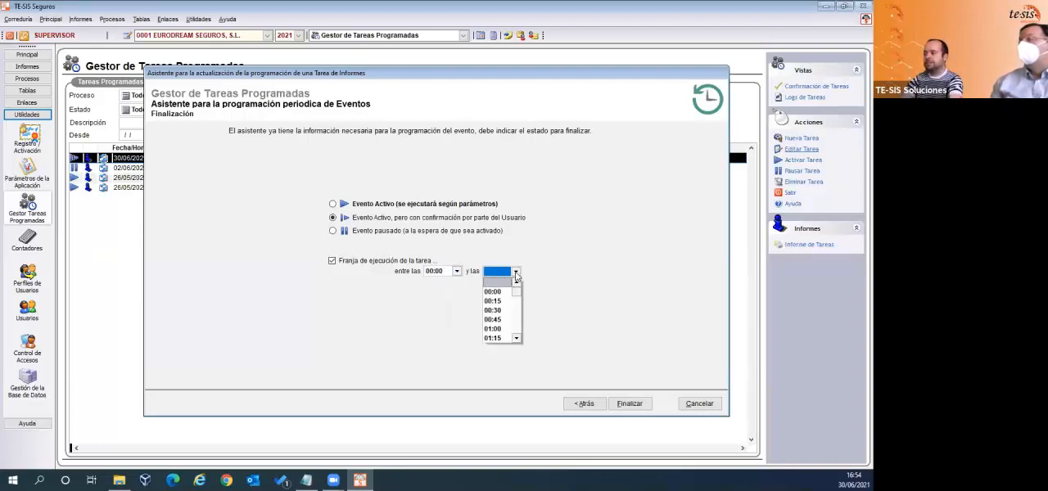
pyautogui.moveTo(515, 296); pyautogui.dragTo(512, 308)
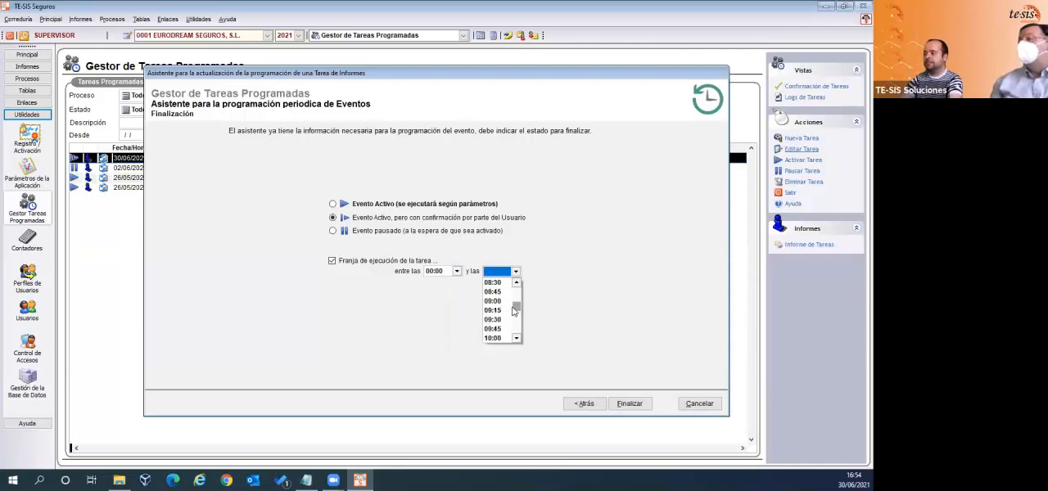
pyautogui.click(494, 302)
# - Set the start of the task's execution window to 09:00
pyautogui.click(455, 272)
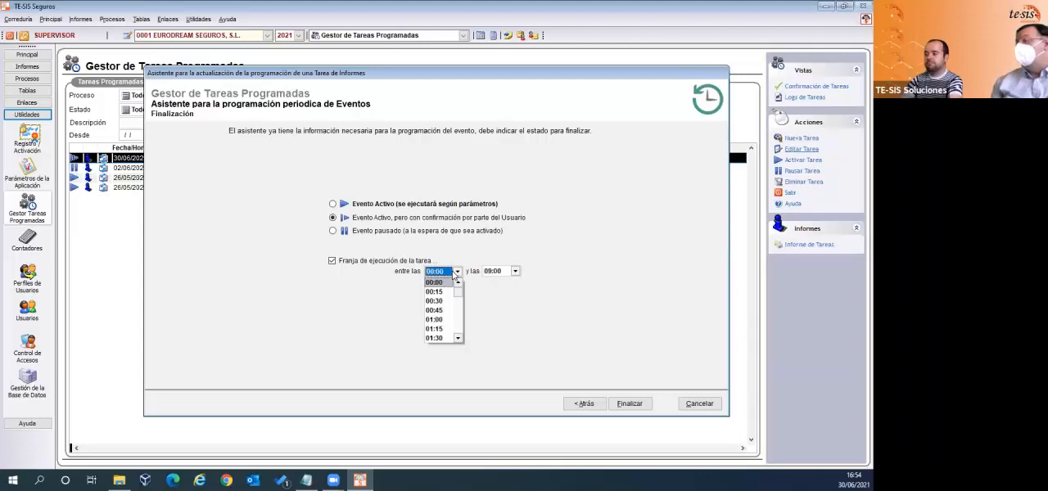
pyautogui.scroll(-1, 460, 306)
pyautogui.scroll(-7, 460, 306)
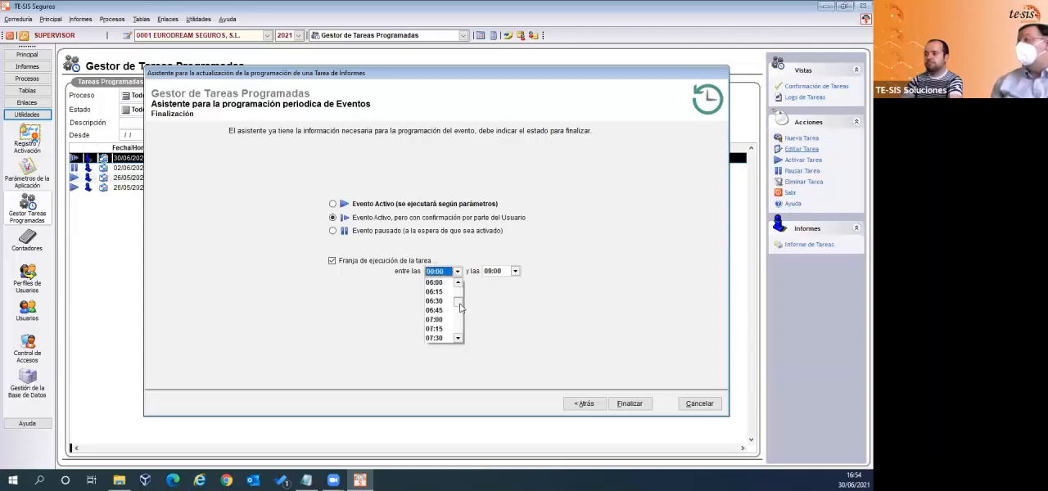
pyautogui.scroll(1, 461, 306)
pyautogui.moveTo(461, 306); pyautogui.dragTo(460, 311)
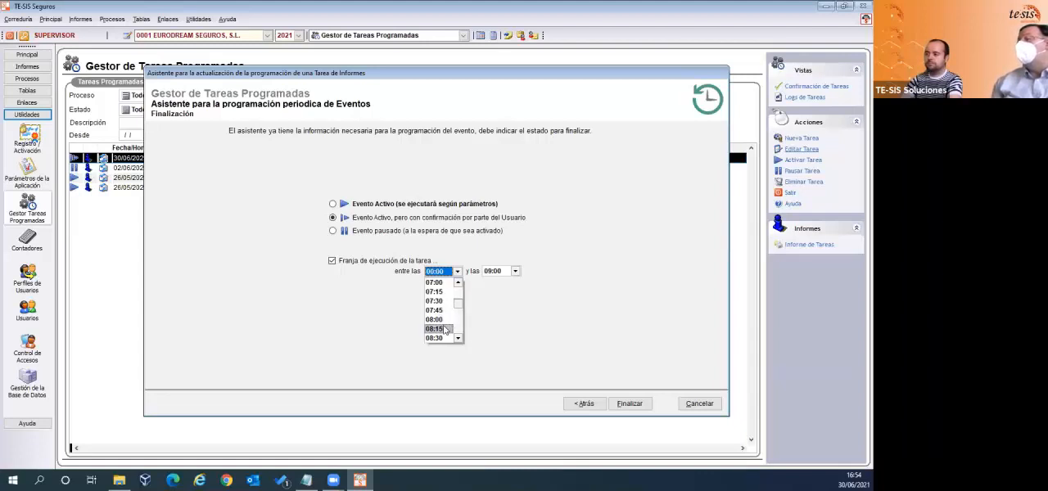
pyautogui.click(457, 339)
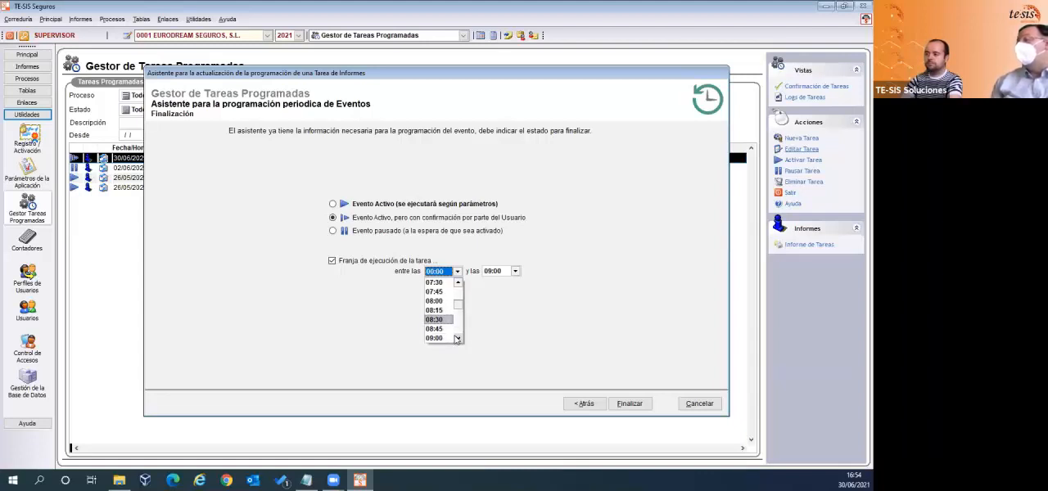
pyautogui.click(457, 338)
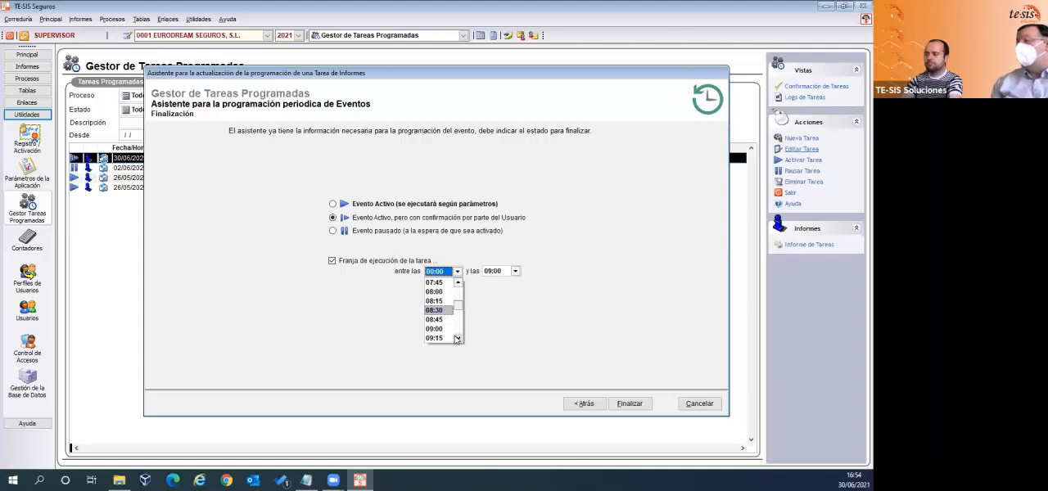
pyautogui.click(440, 333)
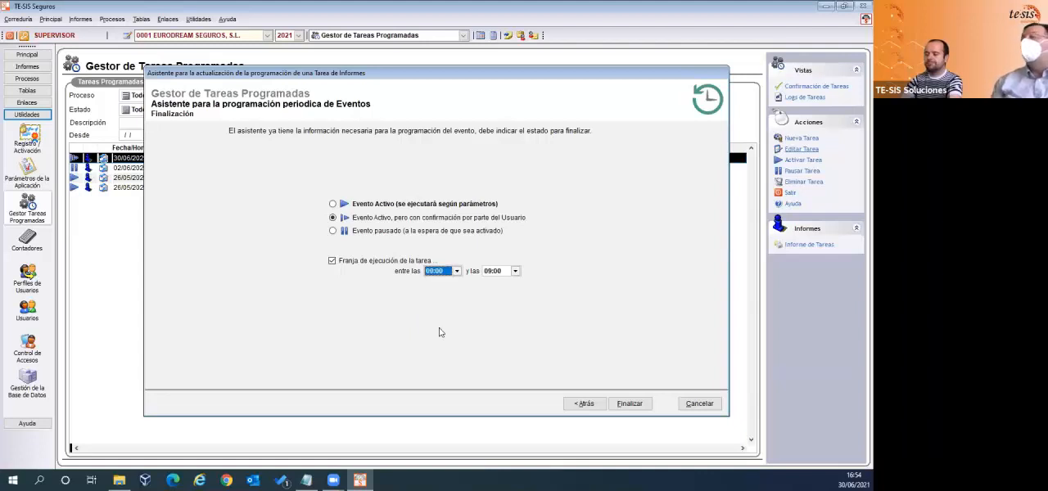
# - Try 09:30 and 11:00 as the execution window's end time, and set it to 13:00
pyautogui.click(515, 272)
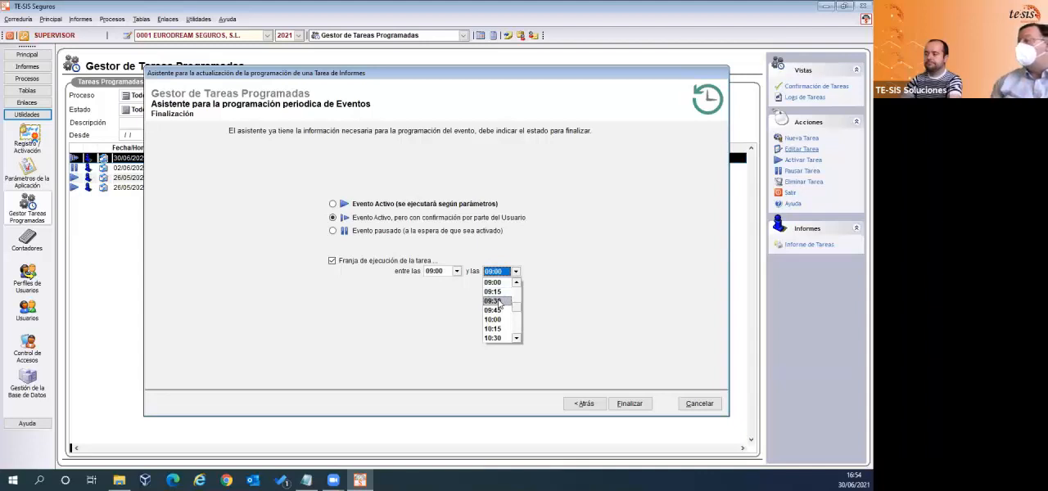
pyautogui.click(497, 302)
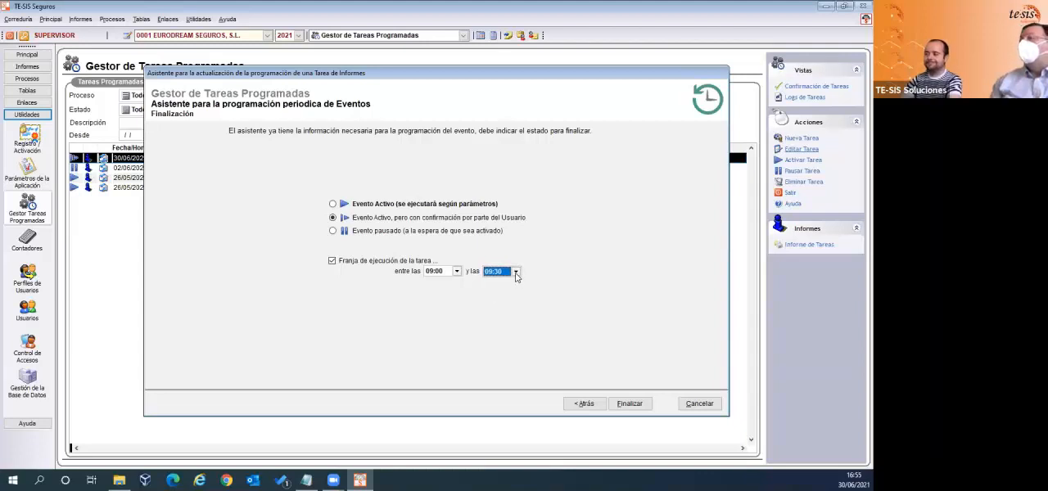
pyautogui.click(517, 274)
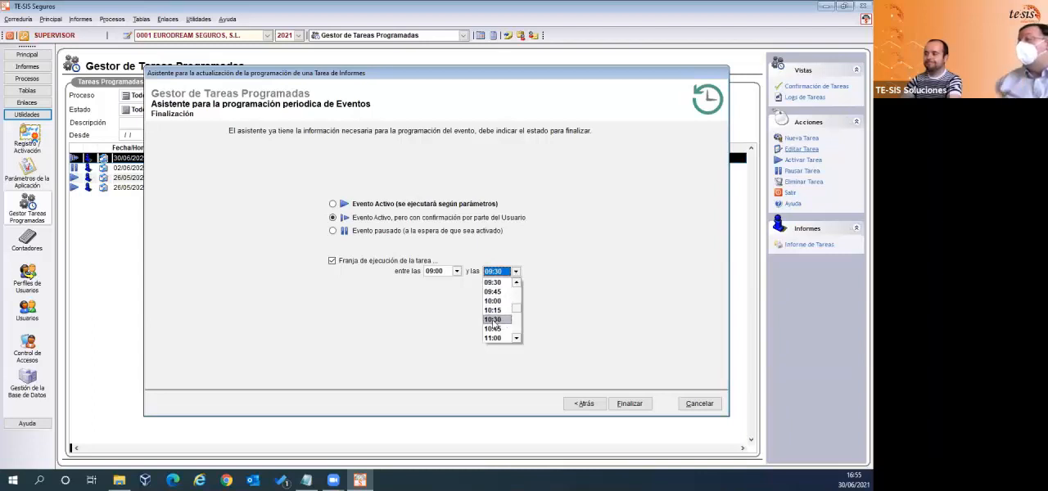
pyautogui.click(492, 338)
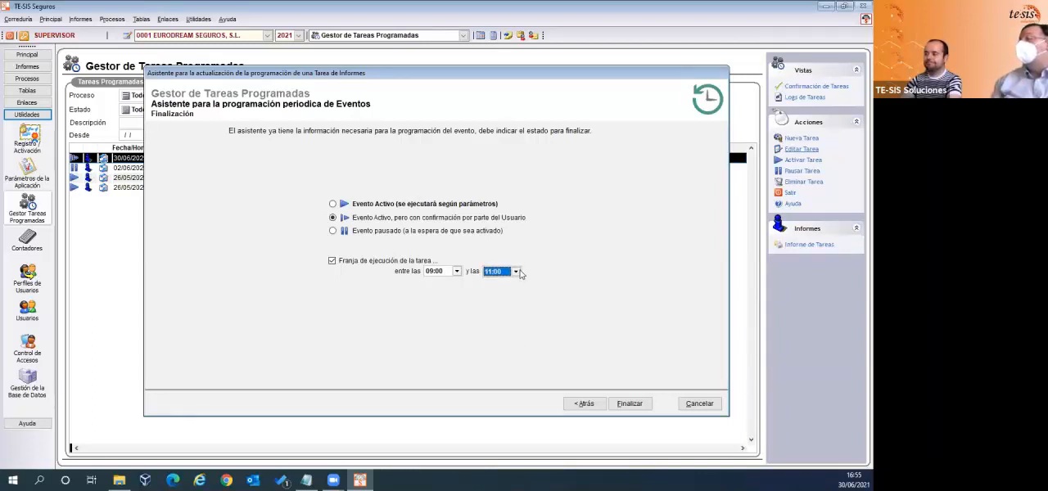
pyautogui.click(516, 271)
pyautogui.click(516, 338)
pyautogui.click(516, 339)
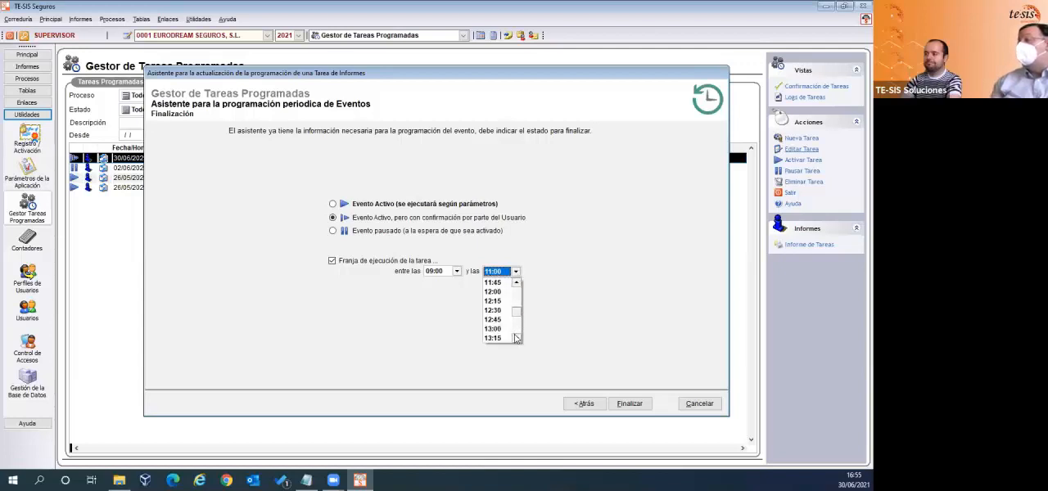
pyautogui.click(493, 329)
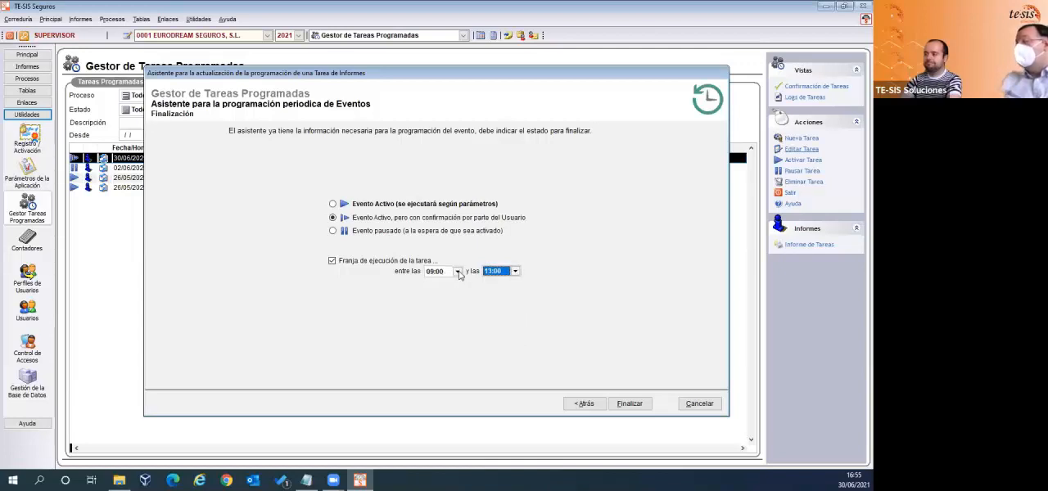
# - Try 08:30 as the execution window's start time and look through the available end times
pyautogui.click(457, 272)
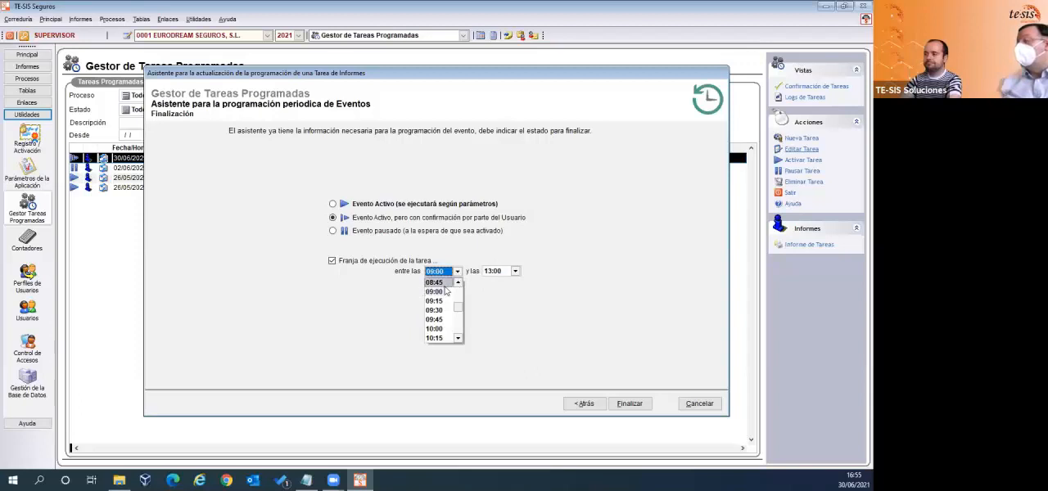
pyautogui.click(457, 283)
pyautogui.click(447, 283)
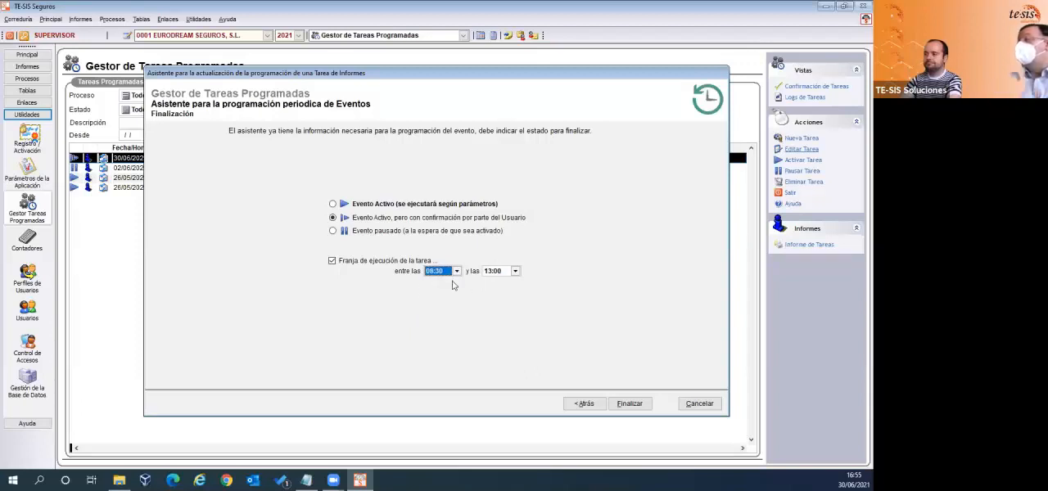
pyautogui.click(515, 272)
pyautogui.scroll(-6, 514, 285)
pyautogui.scroll(6, 514, 285)
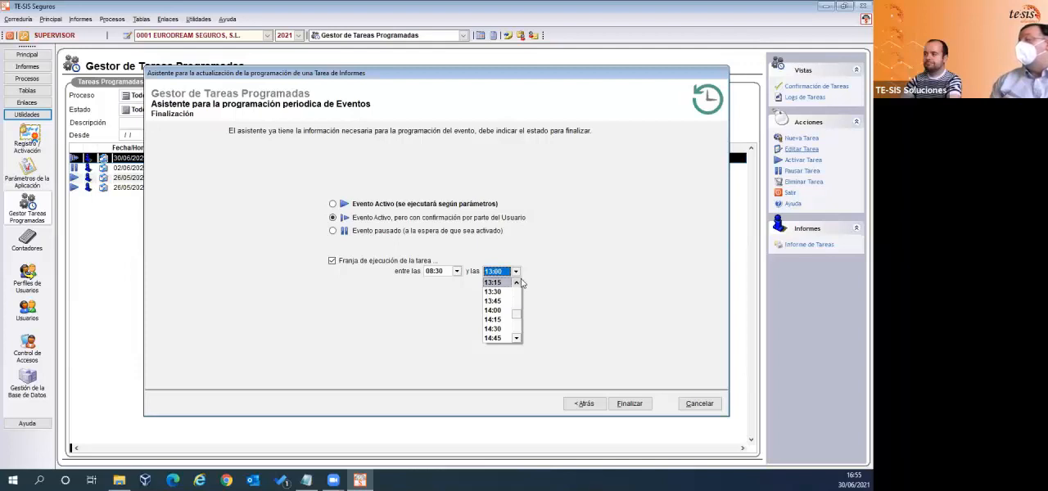
pyautogui.click(462, 285)
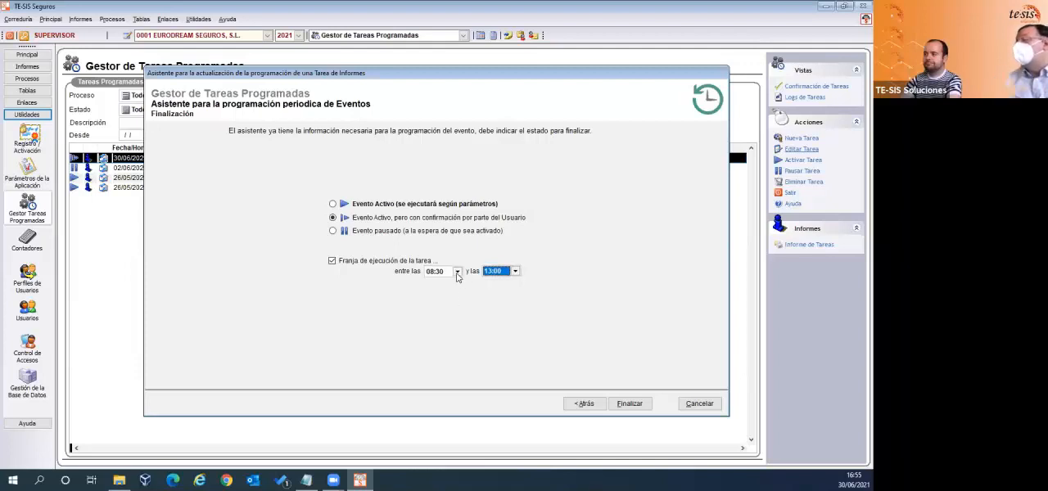
# - Set the execution window's start time to 09:00 and finalize the task update
pyautogui.click(457, 276)
pyautogui.click(439, 300)
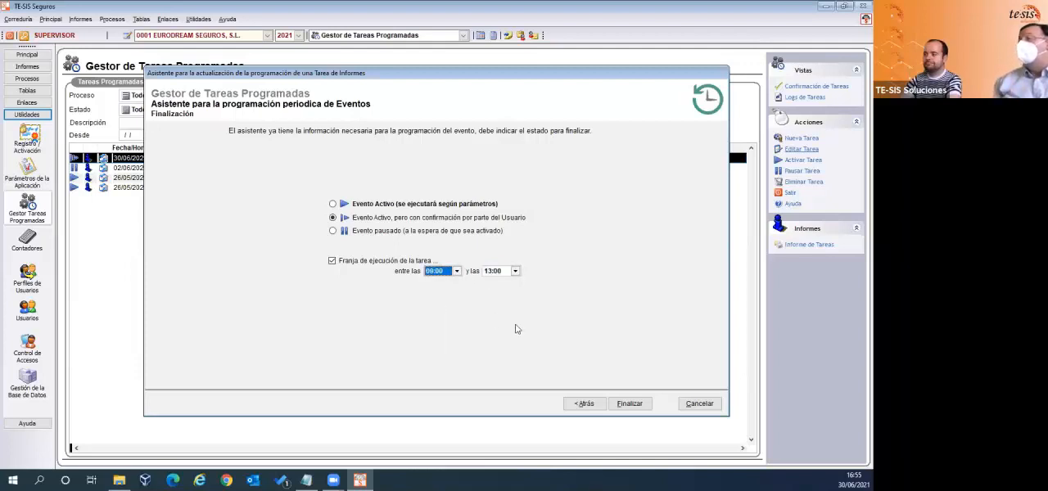
pyautogui.click(629, 403)
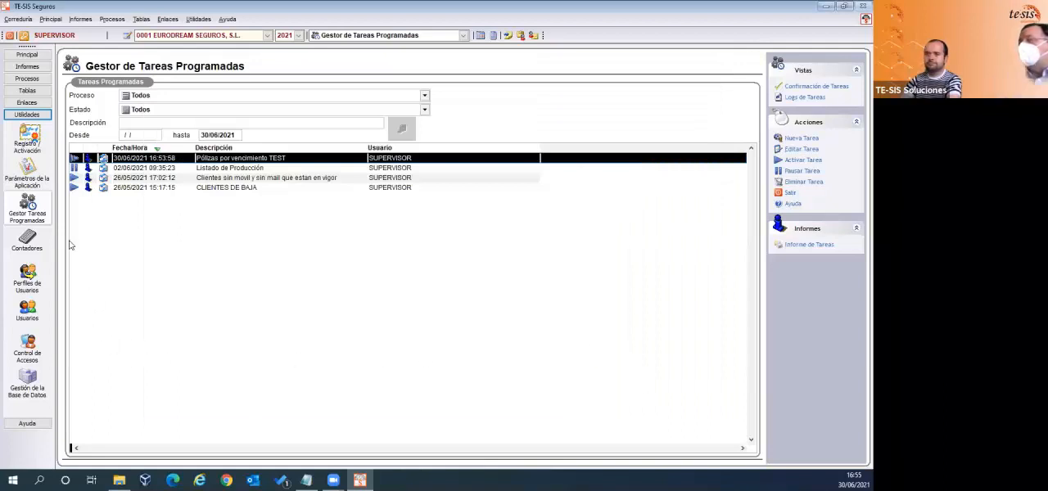
# - Open the Gestor de Tareas Programadas configuration in the application parameters and enable the default task execution window
pyautogui.click(27, 168)
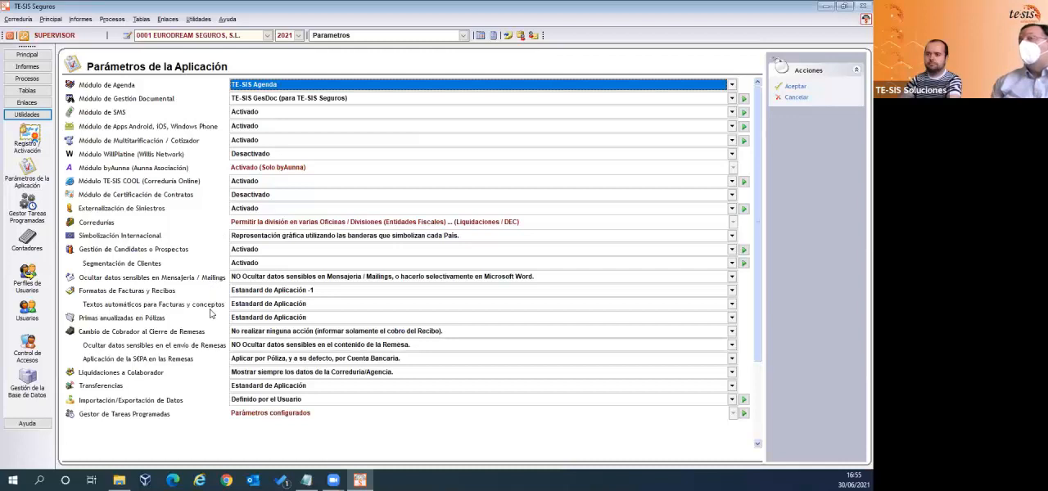
pyautogui.click(743, 413)
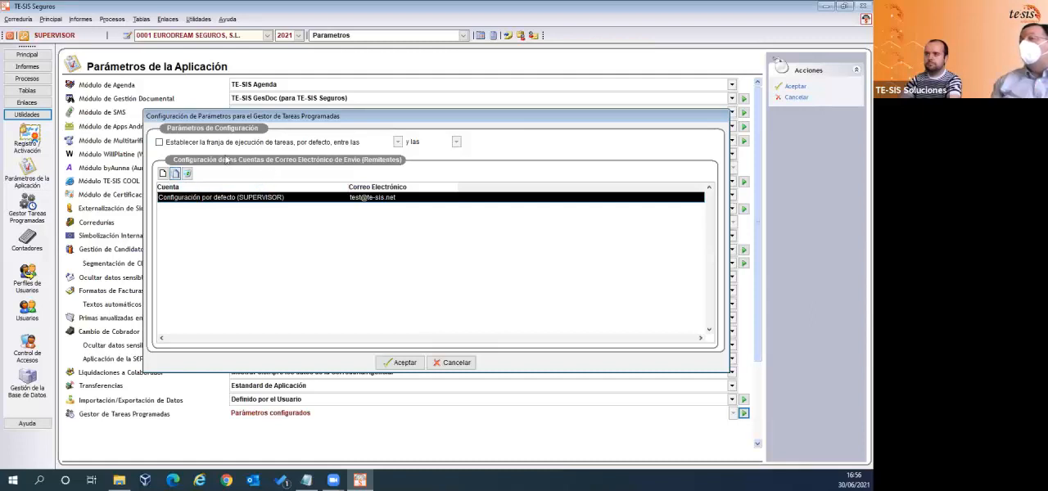
pyautogui.click(160, 143)
# - Review the start and end times offered for the default task execution window
pyautogui.click(397, 141)
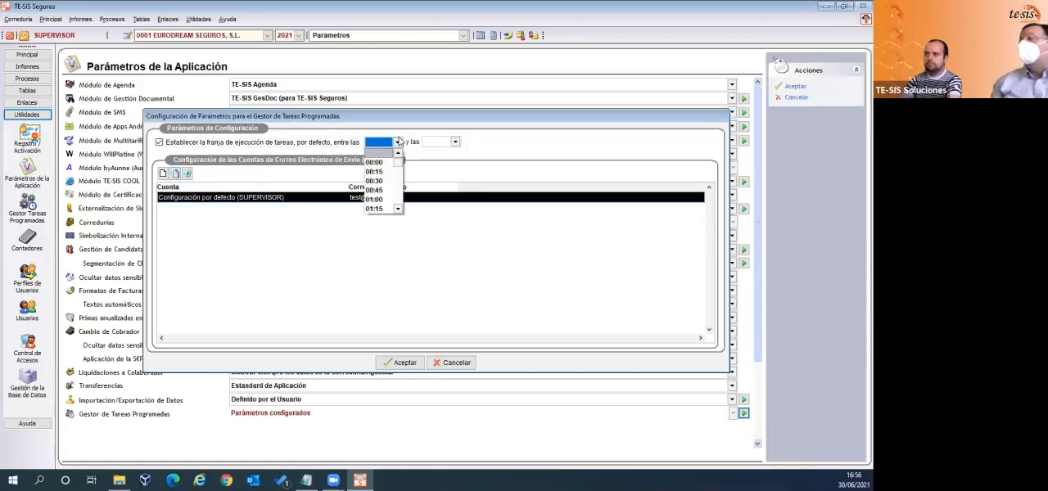
pyautogui.click(399, 192)
pyautogui.click(399, 192)
pyautogui.click(399, 193)
pyautogui.click(399, 194)
pyautogui.click(400, 196)
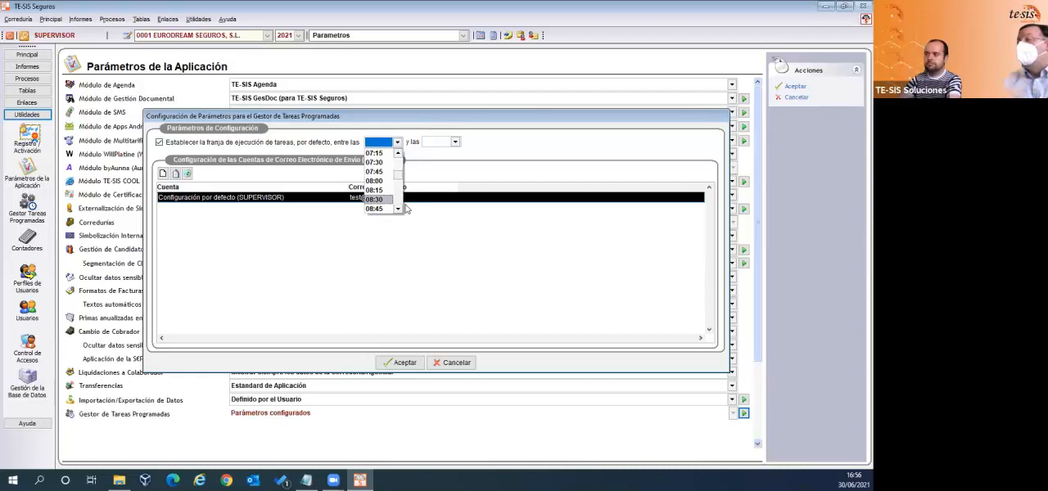
pyautogui.click(453, 156)
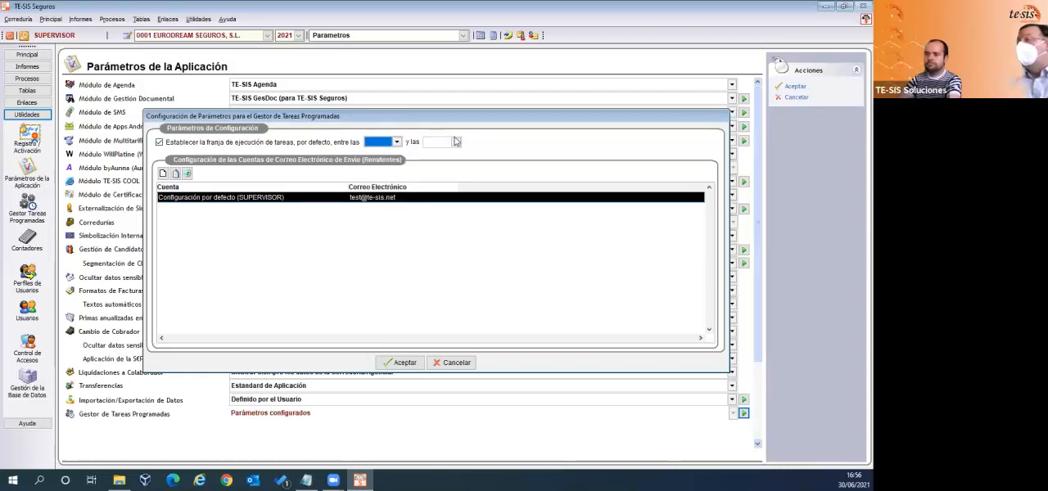
pyautogui.click(456, 142)
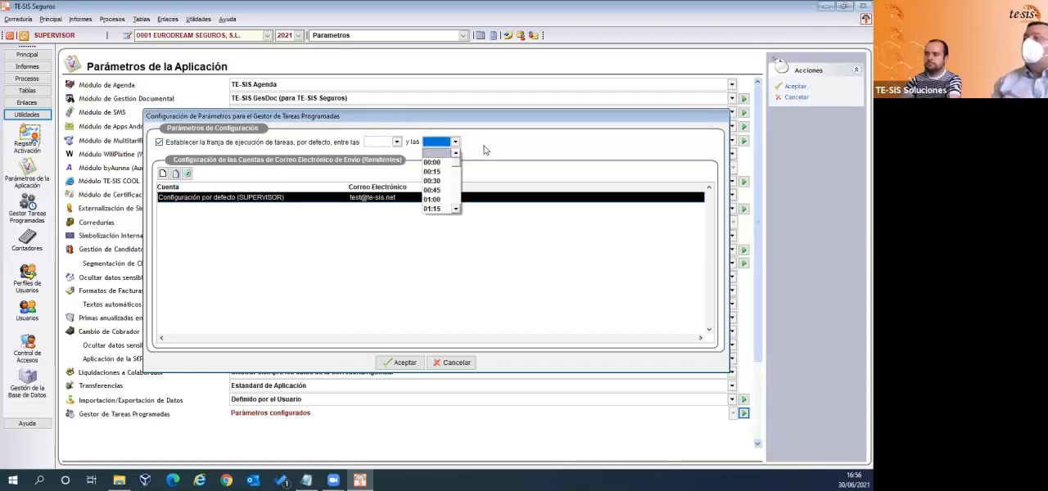
pyautogui.click(484, 150)
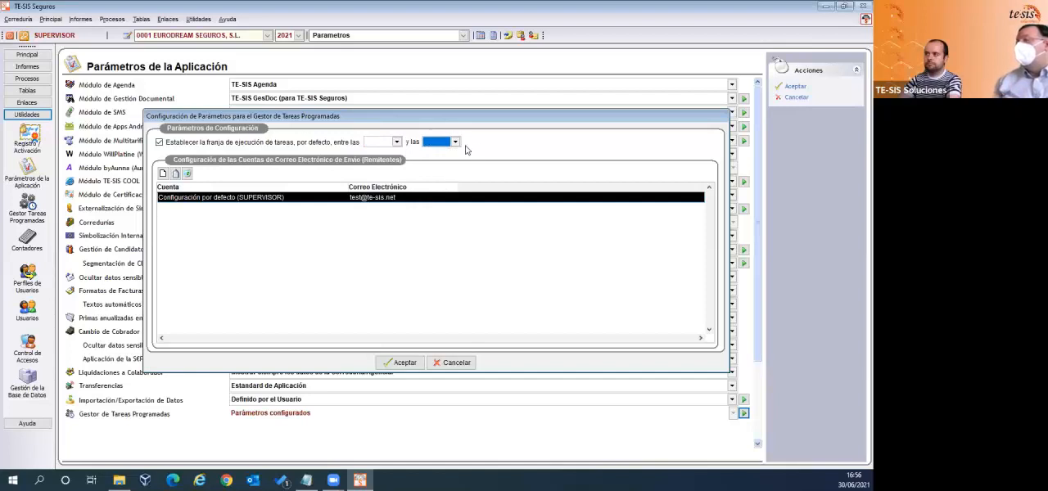
pyautogui.click(456, 142)
pyautogui.click(456, 145)
pyautogui.click(397, 142)
pyautogui.click(400, 142)
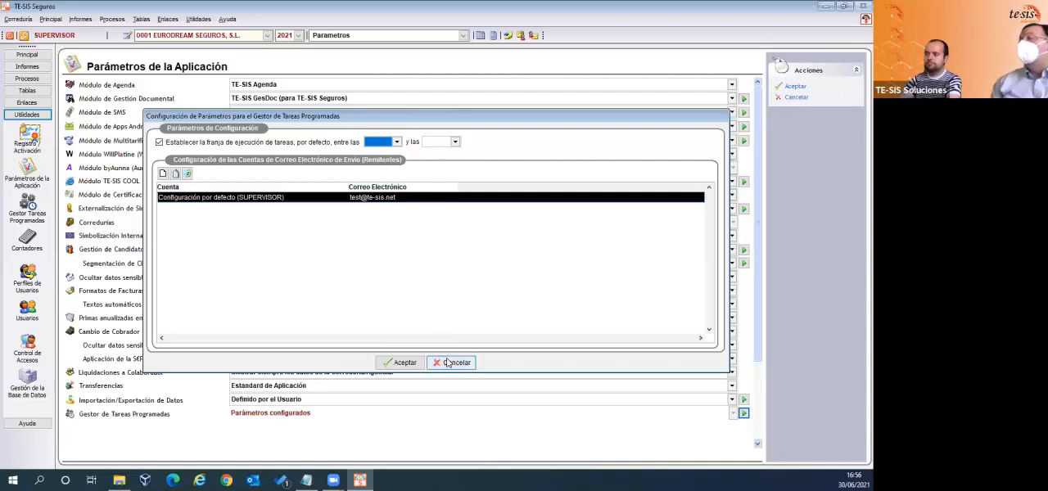
pyautogui.moveTo(448, 362); pyautogui.dragTo(457, 349)
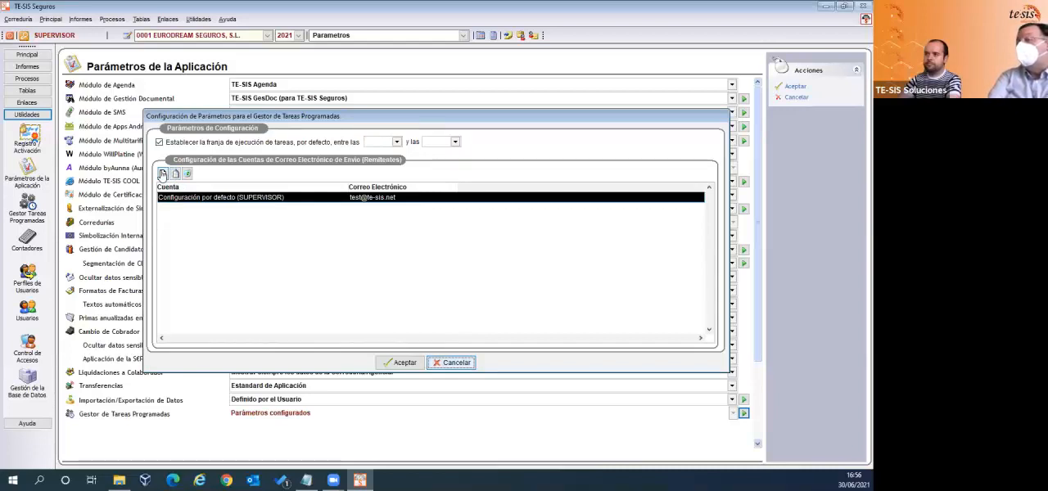
# - Review the outgoing mail server fields for a new sender account, and leave the task manager configuration without saving
pyautogui.click(163, 175)
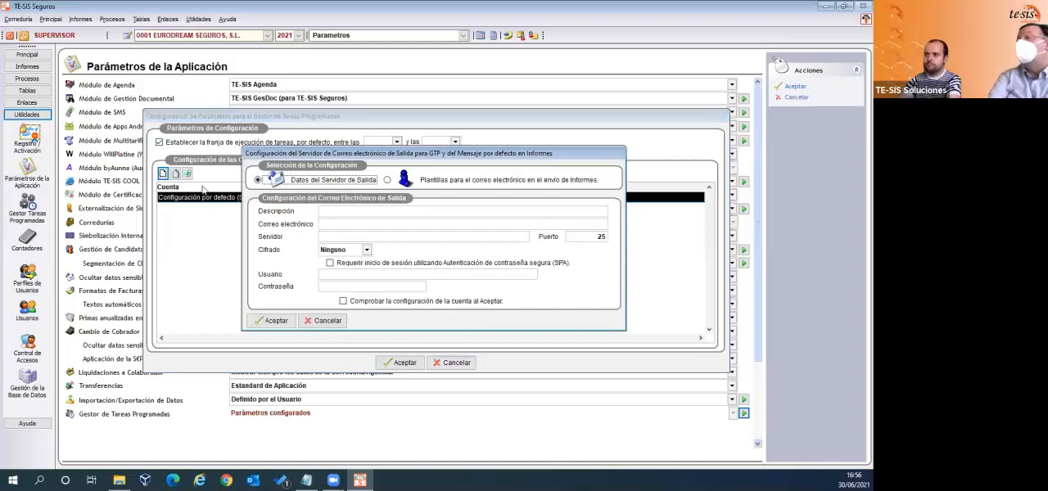
pyautogui.click(338, 213)
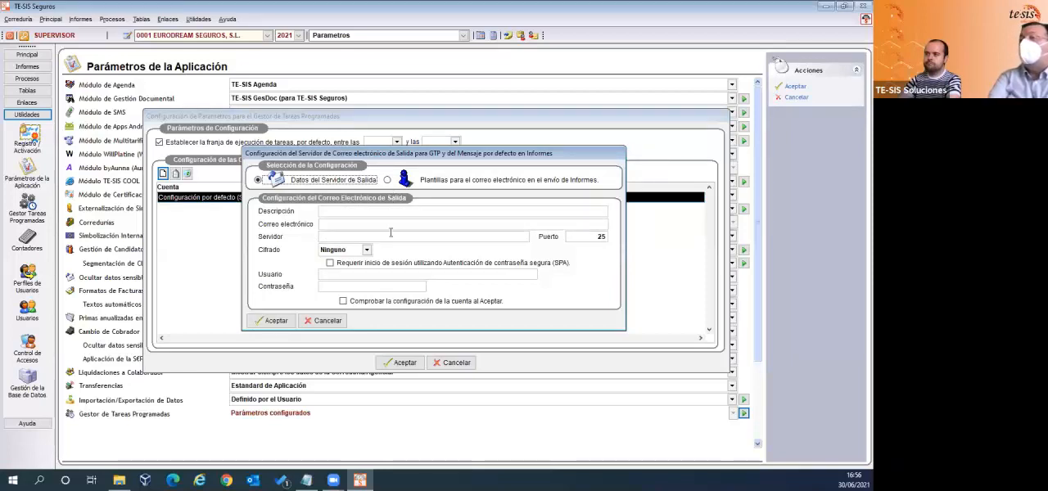
pyautogui.click(329, 321)
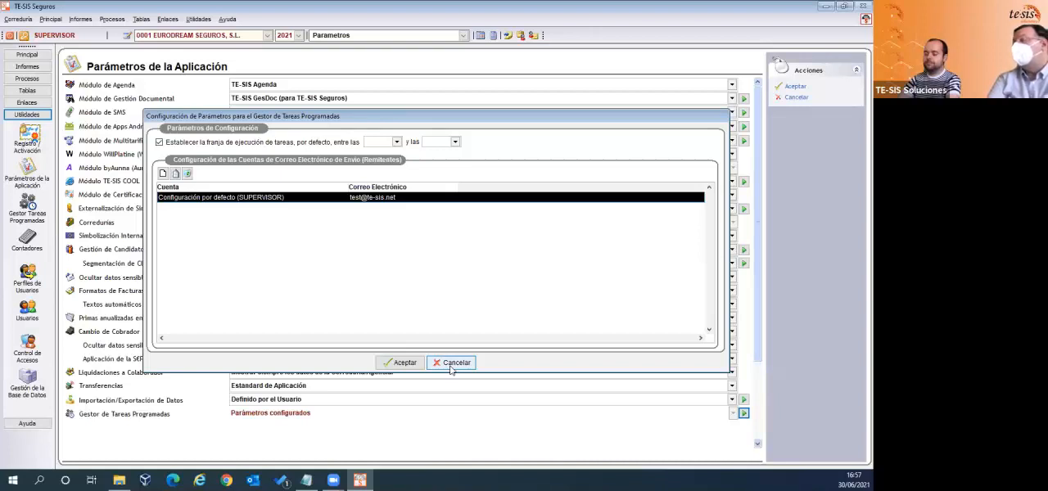
pyautogui.click(451, 367)
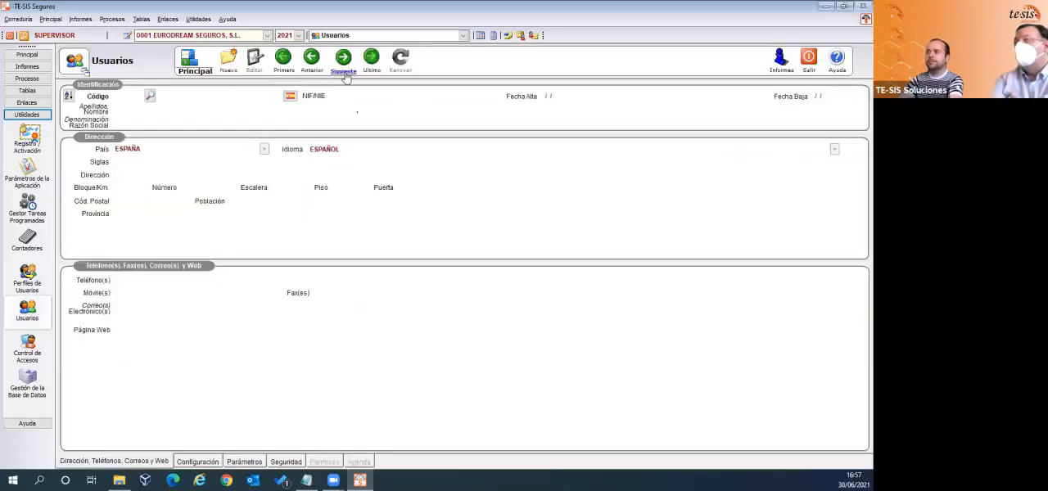
# - Open the parameters of the user with code 2 for editing and display the user's GTP outgoing mail configuration
pyautogui.click(349, 72)
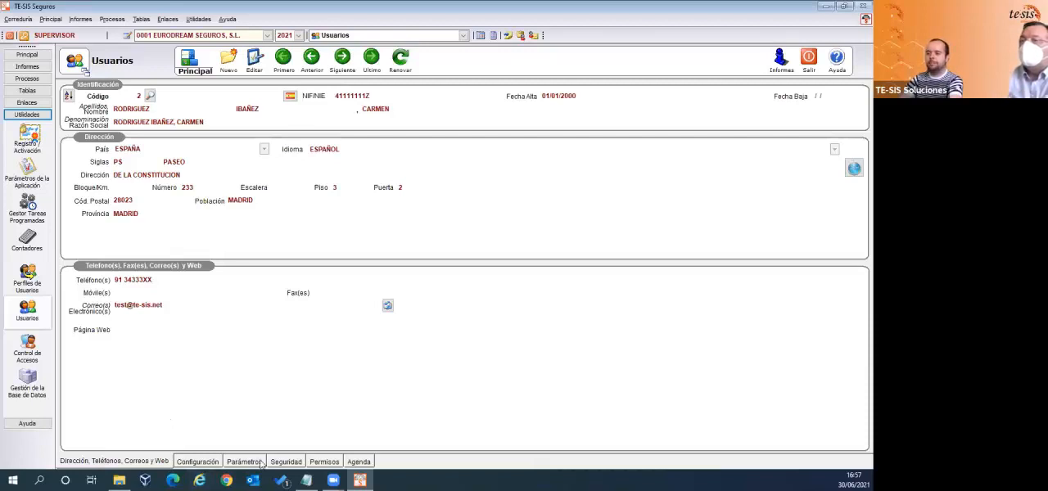
pyautogui.click(244, 462)
pyautogui.click(256, 72)
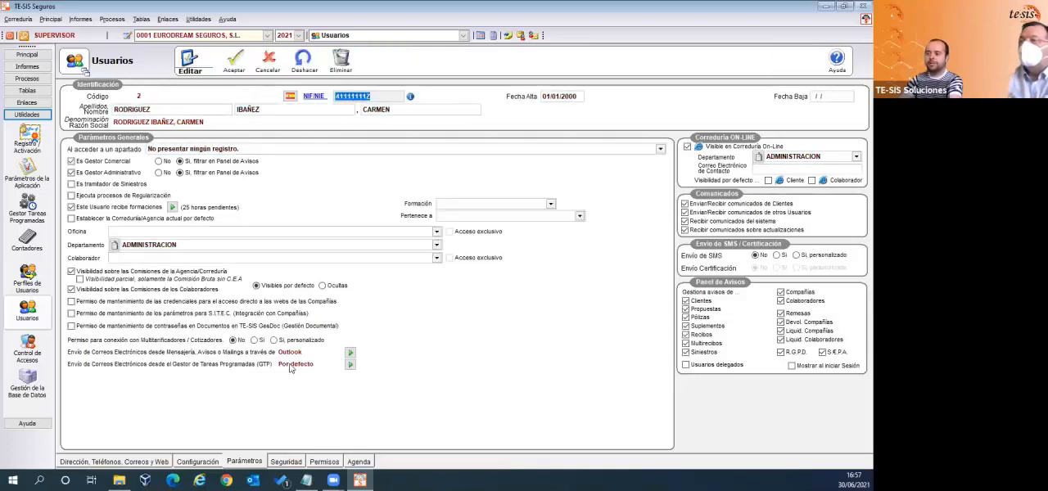
pyautogui.click(350, 365)
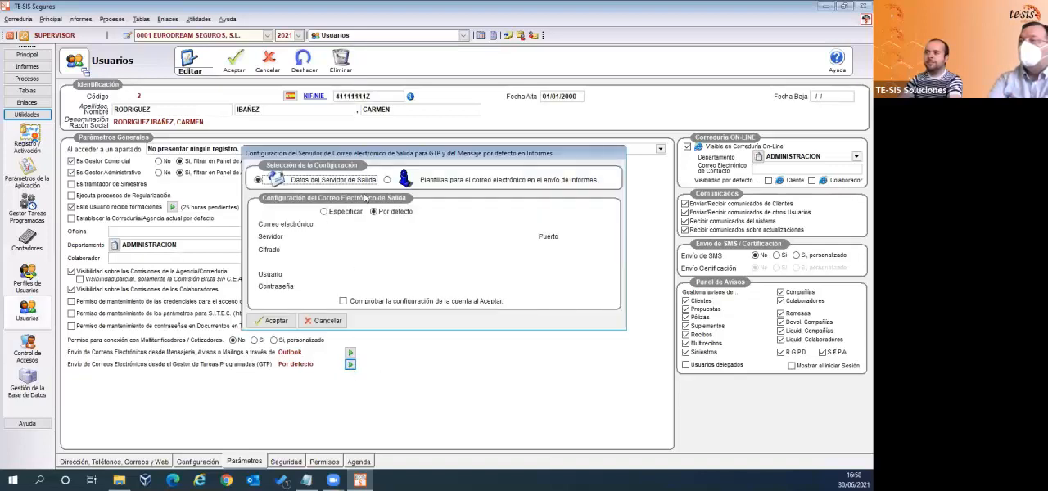
# - Compare the Especificar and Por defecto options for the user's GTP outgoing mail, and discard the changes to the user record
pyautogui.click(325, 213)
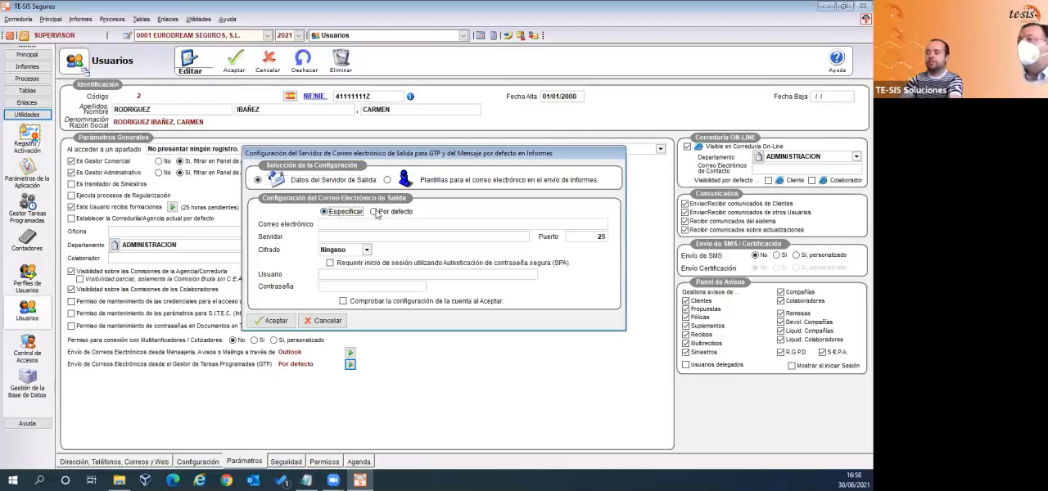
pyautogui.click(375, 213)
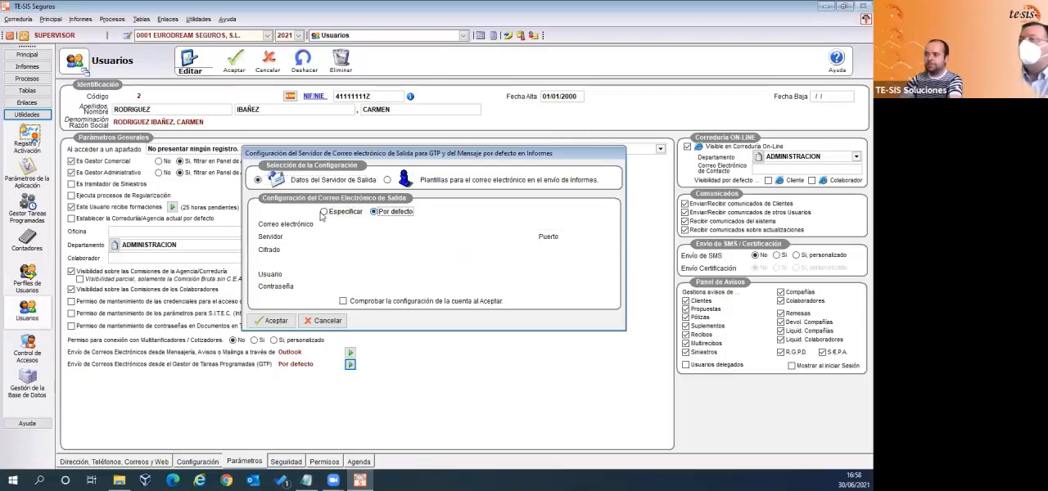
pyautogui.click(325, 213)
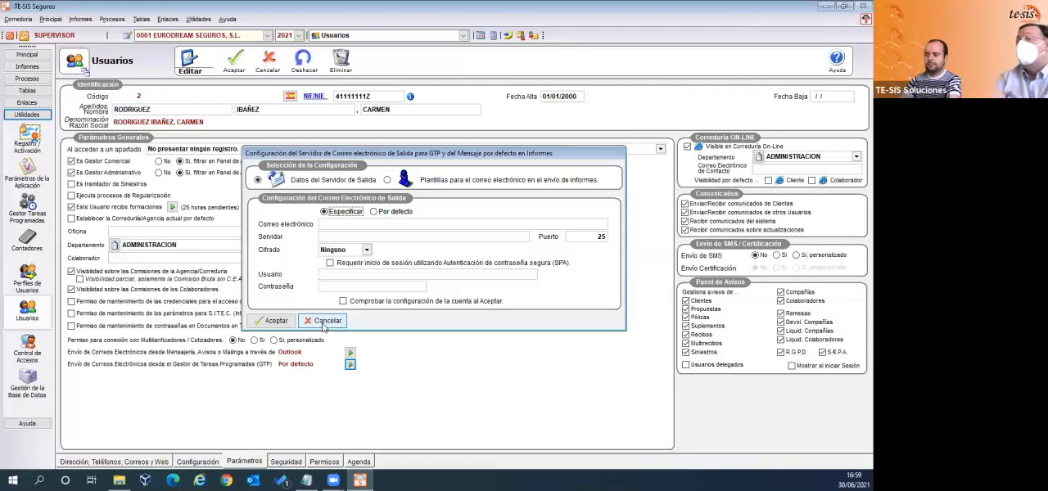
pyautogui.click(325, 321)
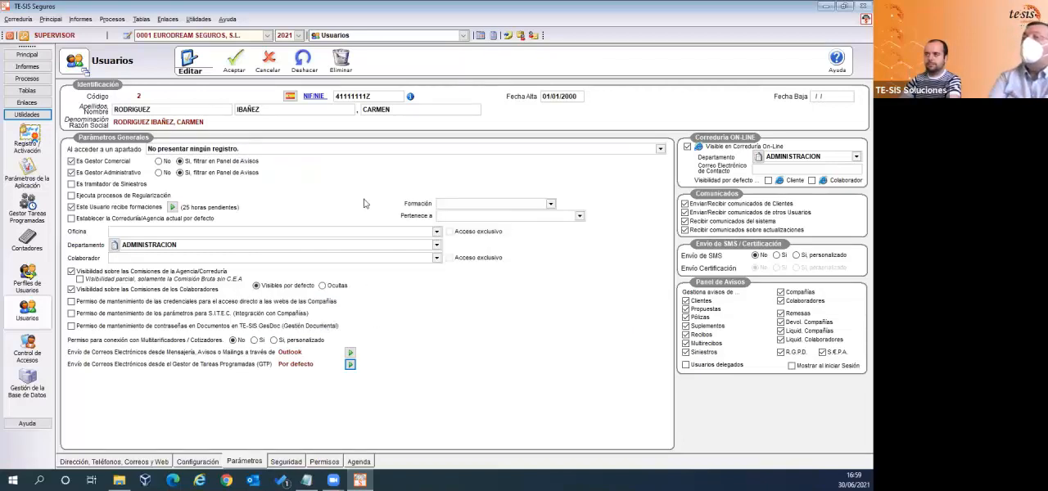
pyautogui.click(268, 74)
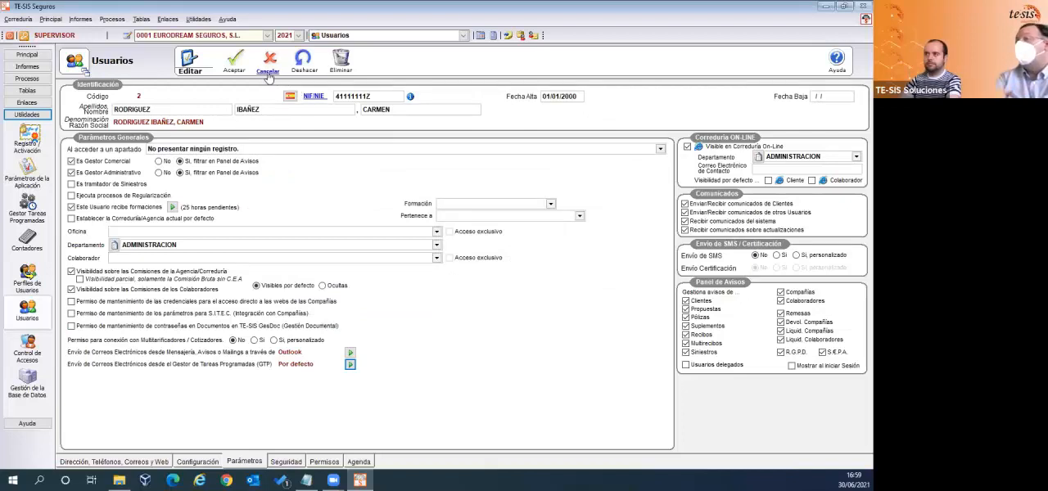
# - Open the Confirmación de Tareas view in the Gestor de Tareas Programadas
pyautogui.click(194, 22)
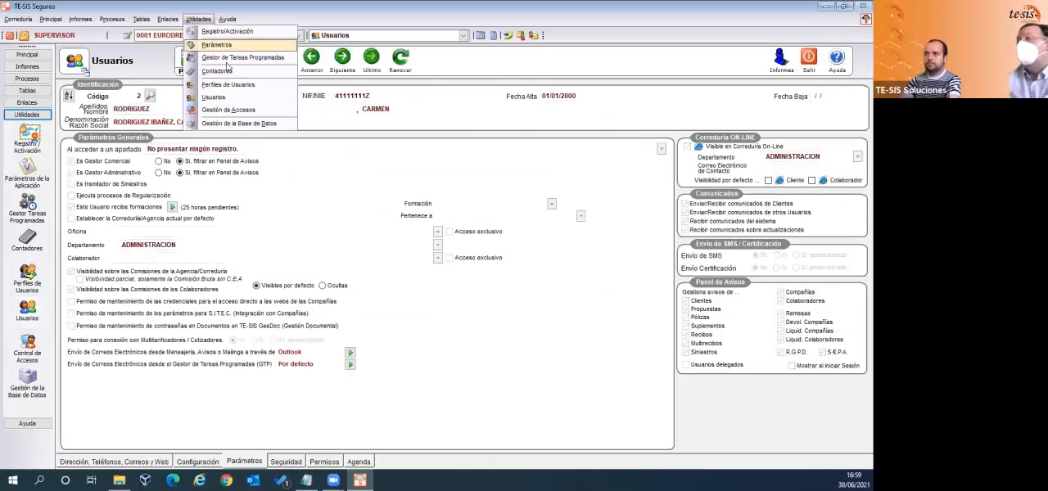
pyautogui.click(274, 59)
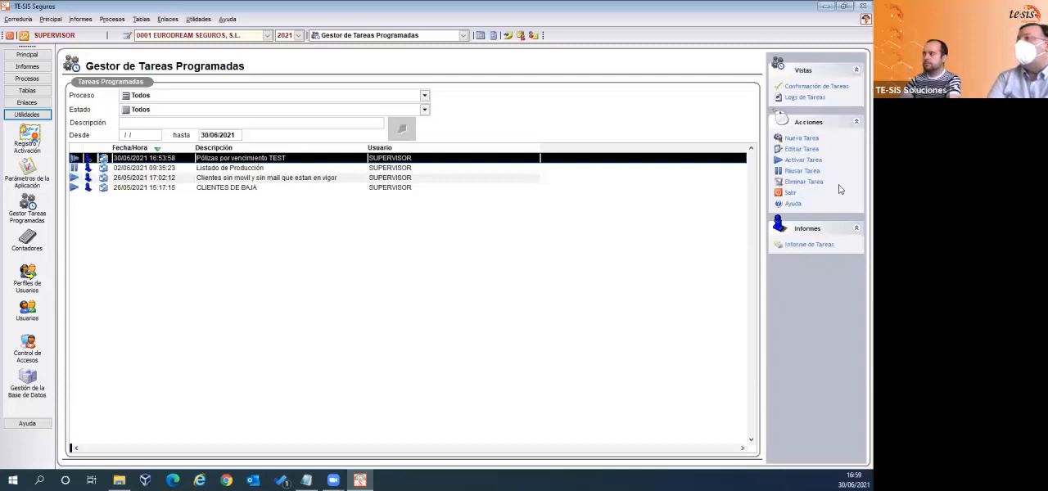
pyautogui.click(821, 87)
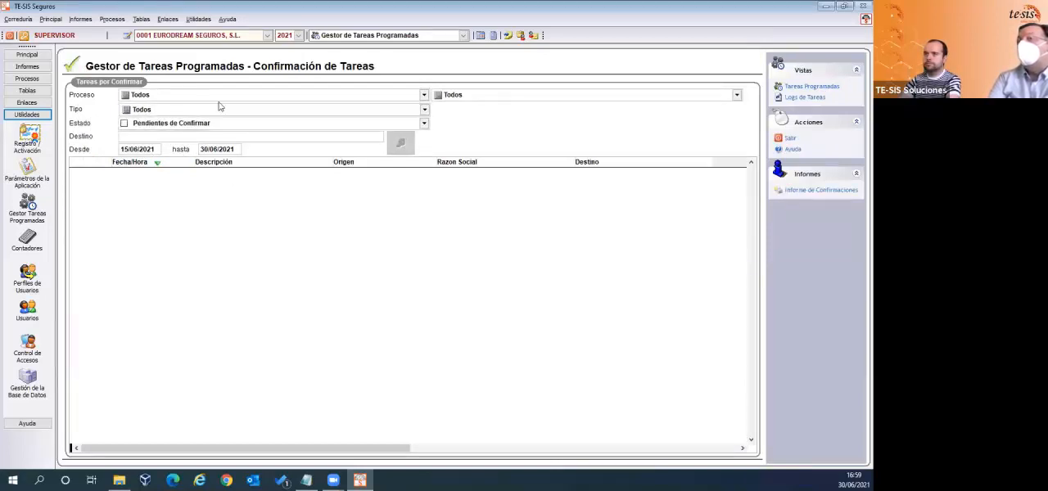
# - Filter the task confirmations by the Confirmados status and select the start date of the period
pyautogui.click(295, 127)
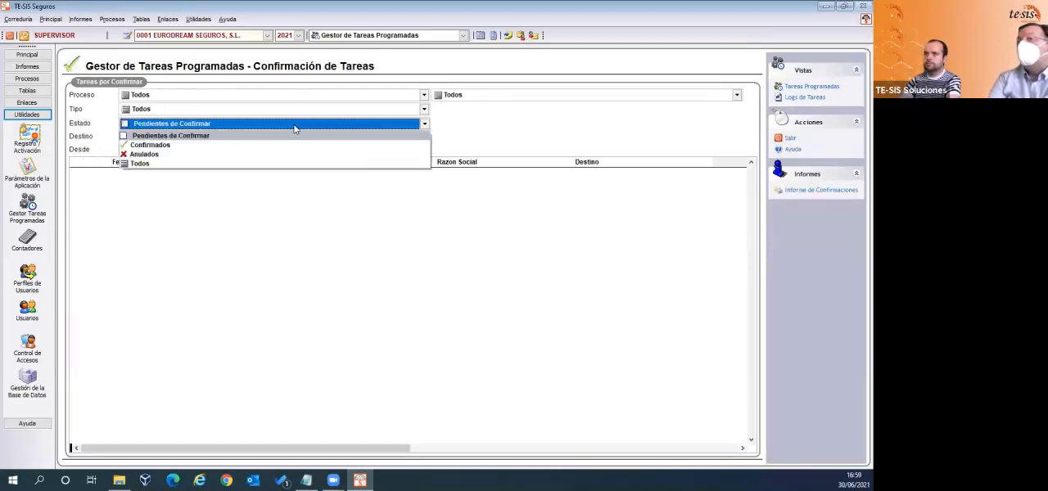
pyautogui.click(160, 145)
pyautogui.click(154, 150)
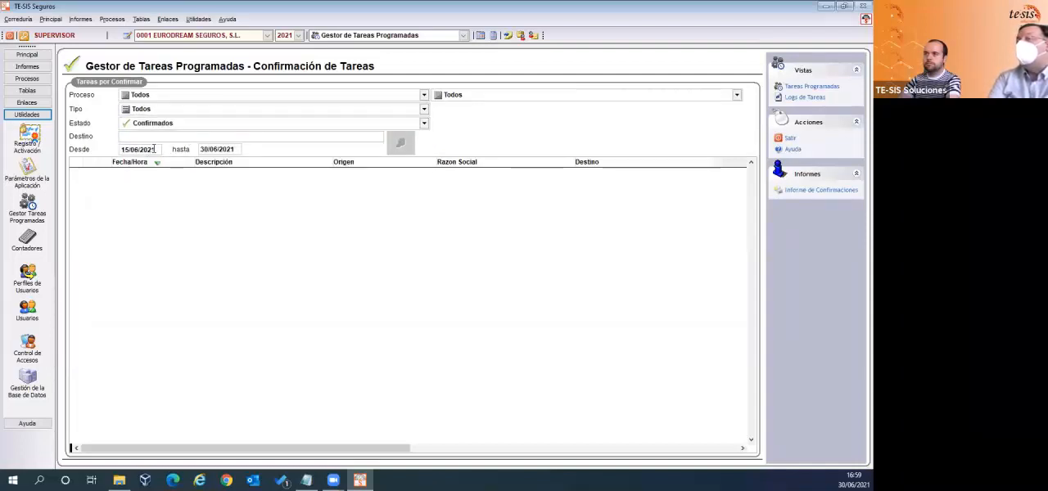
pyautogui.moveTo(155, 149); pyautogui.dragTo(122, 149)
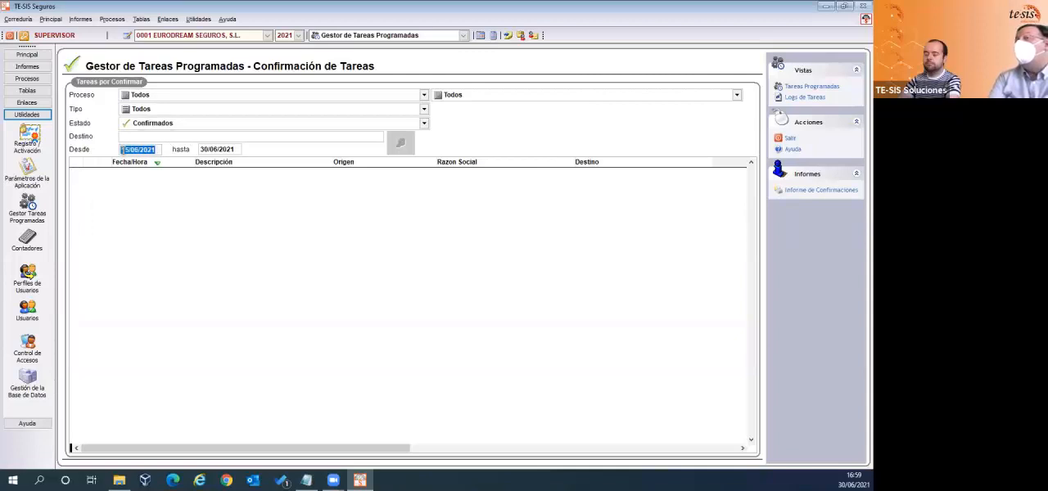
# - Filter the confirmations by the Pólizas por vencimiento TEST task and review the available process and message types
pyautogui.click(206, 95)
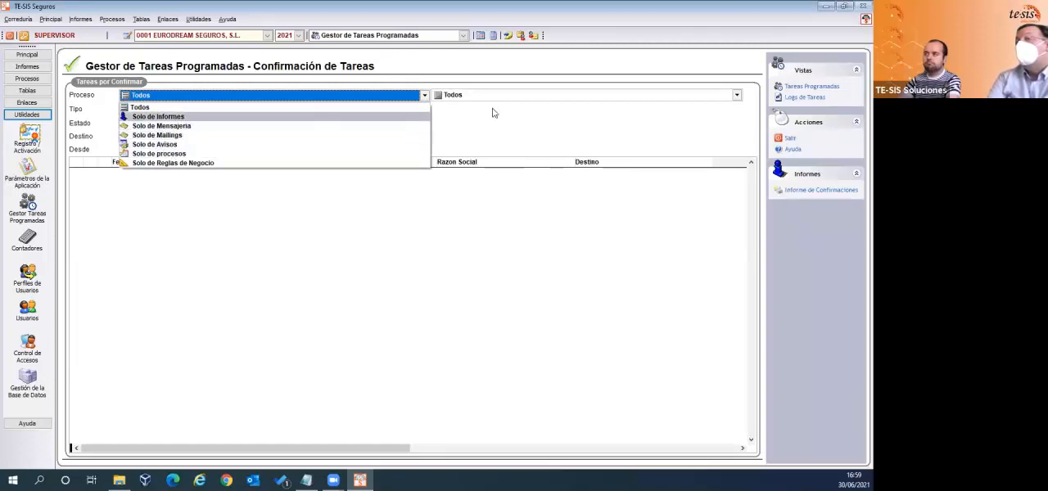
pyautogui.click(572, 98)
pyautogui.click(571, 99)
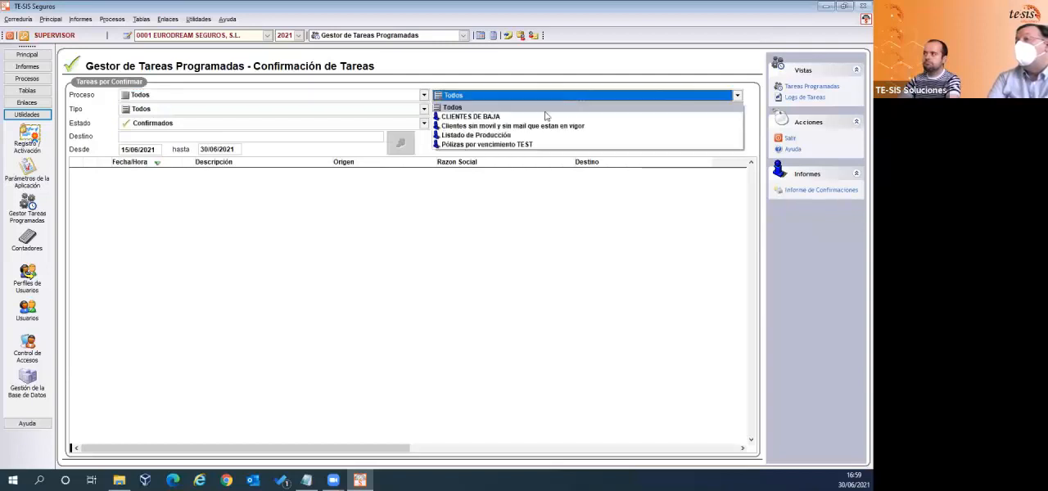
pyautogui.click(481, 144)
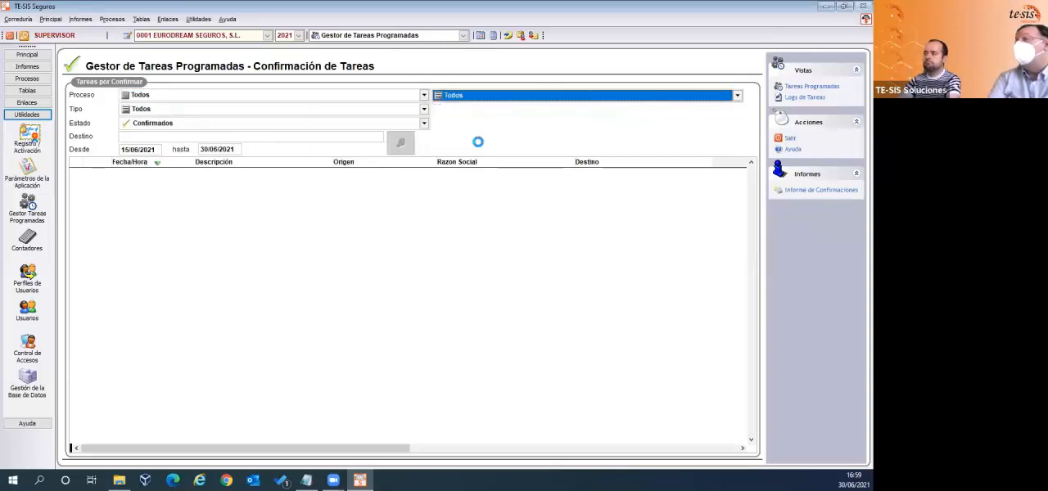
pyautogui.click(425, 111)
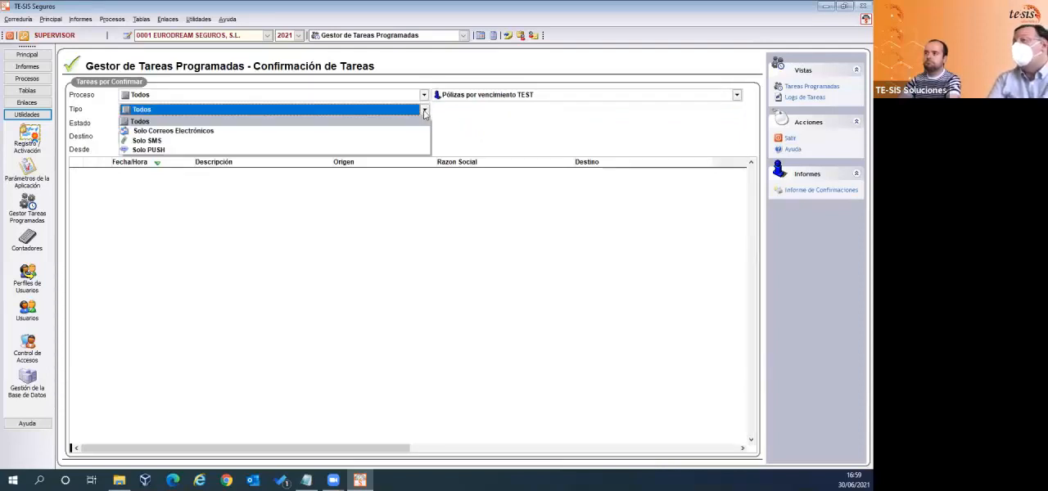
pyautogui.click(508, 139)
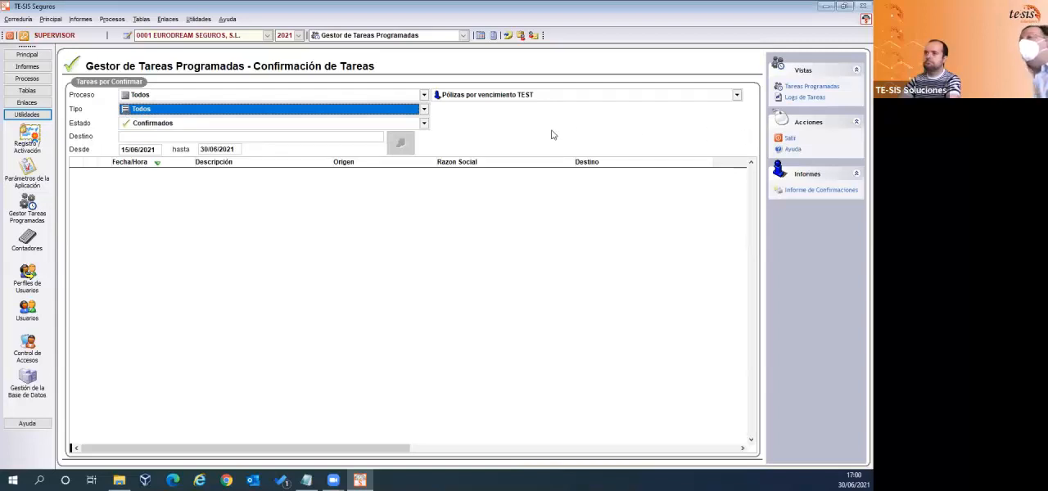
# - Open the task logs and examine the error message of the CLIENTES DE BAJA entry
pyautogui.click(798, 98)
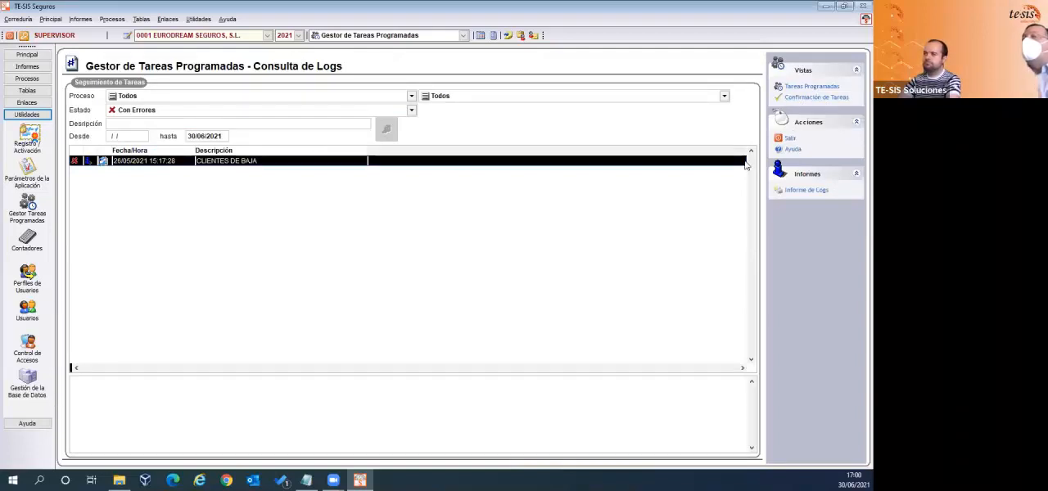
pyautogui.click(244, 167)
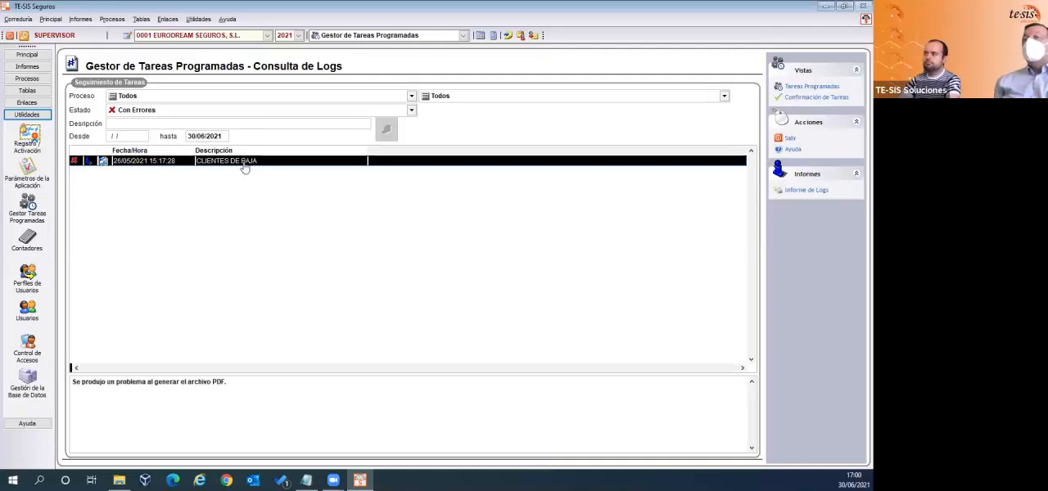
pyautogui.click(217, 410)
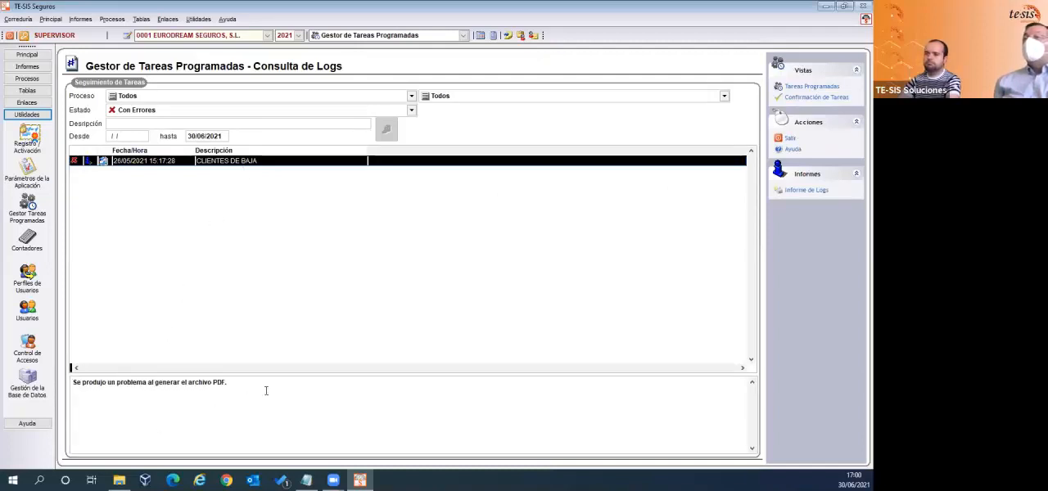
pyautogui.moveTo(258, 384); pyautogui.dragTo(59, 382)
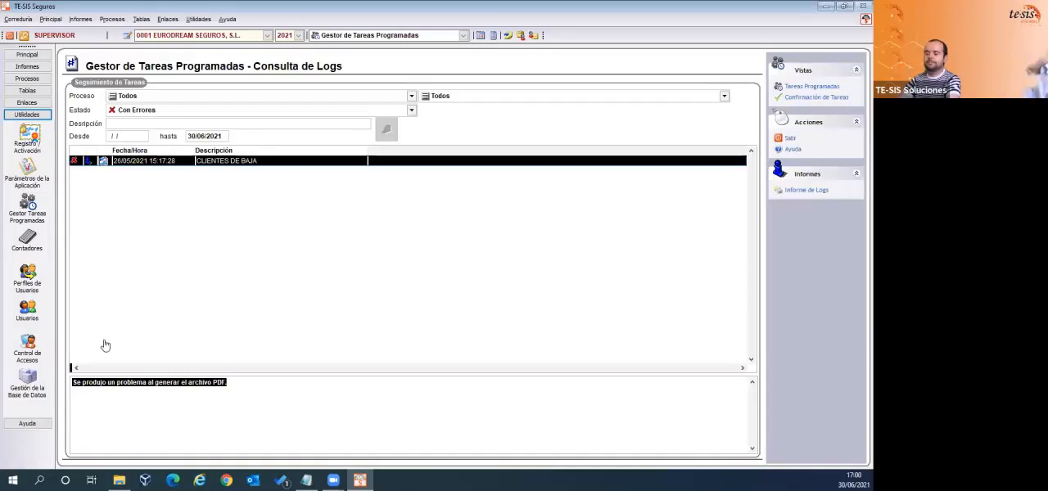
pyautogui.click(229, 383)
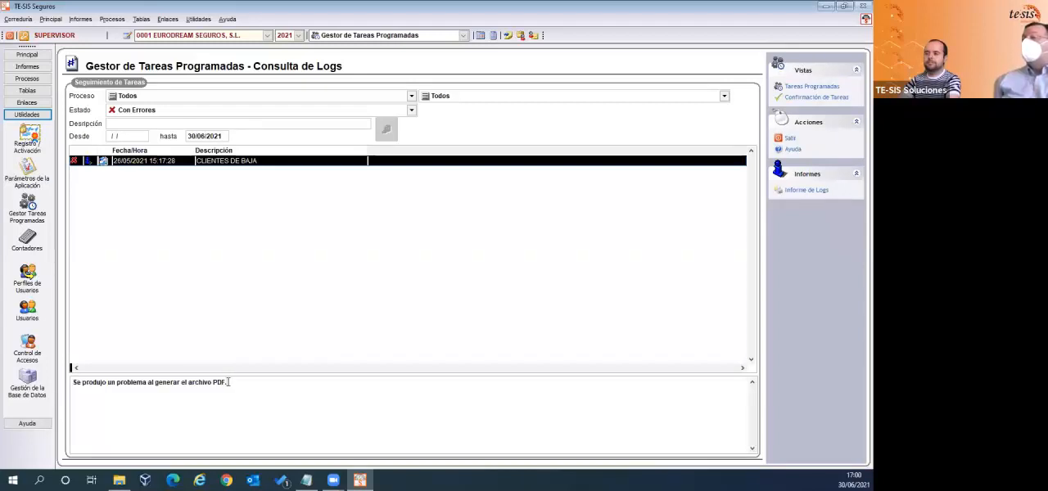